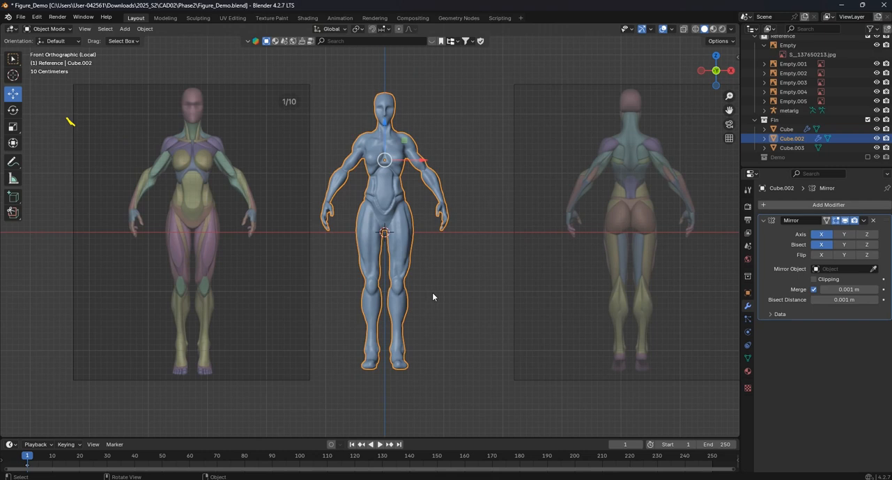
# - Scale the blue figure mesh up uniformly by 1.069
pyautogui.press('s')
pyautogui.click(449, 296)
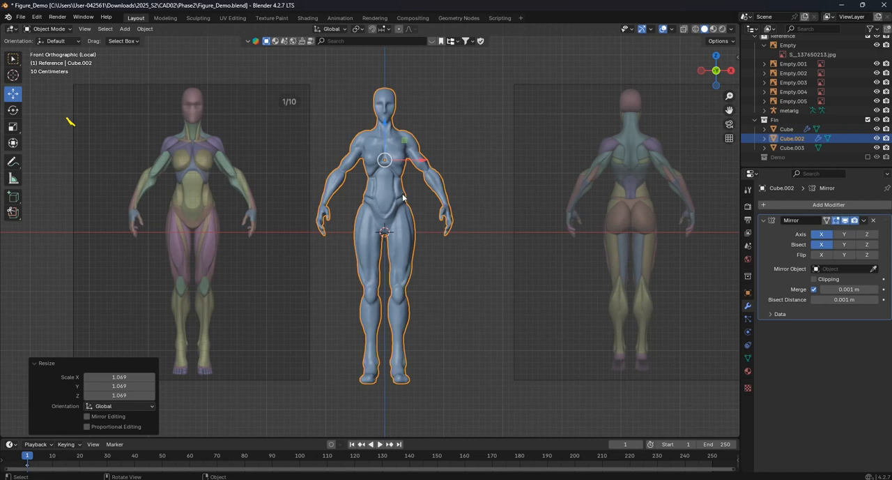
pyautogui.scroll(5, 401, 200)
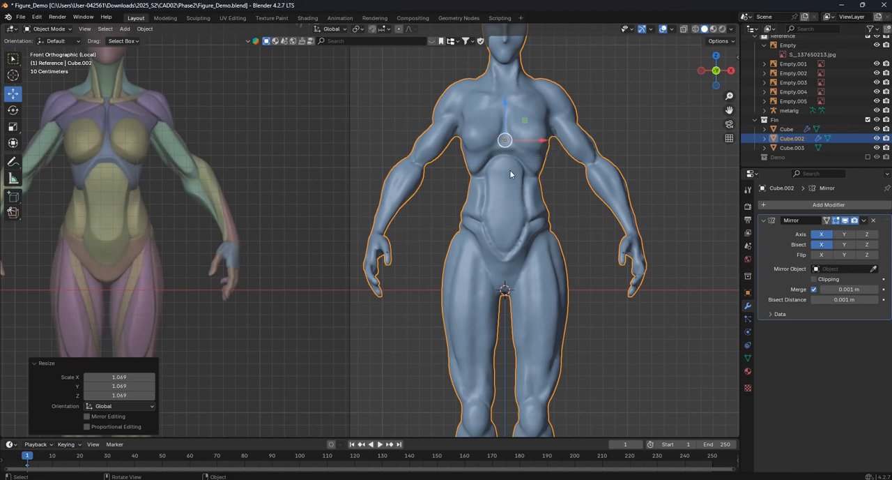
pyautogui.scroll(-4, 472, 166)
pyautogui.keyDown('shift'); pyautogui.moveTo(468, 172); pyautogui.dragTo(375, 176, button='middle'); pyautogui.keyUp('shift')
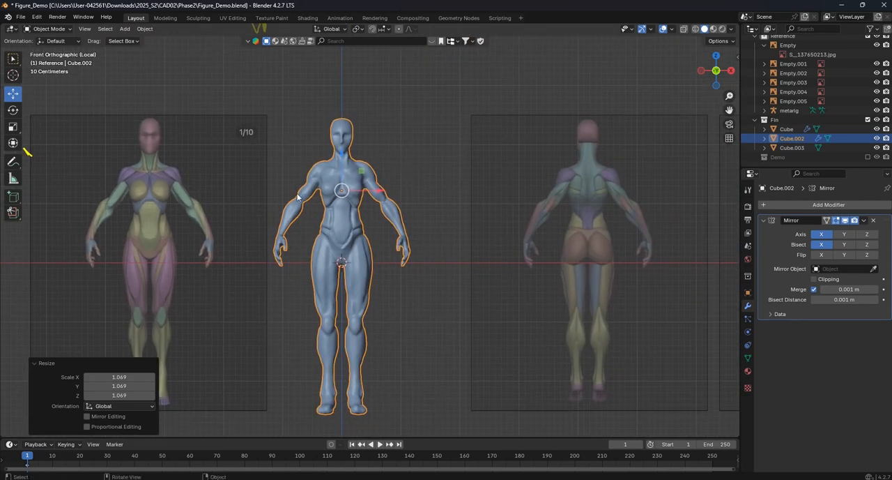
# - Handwrite the annotations "1. Refine Shape" and "2. Make Real." beside the figure, then deselect the mesh
pyautogui.moveTo(20, 161)
pyautogui.mouseDown()
pyautogui.moveTo(75, 216)
pyautogui.moveTo(73, 172)
pyautogui.moveTo(62, 164)
pyautogui.mouseUp()
pyautogui.moveTo(452, 127); pyautogui.dragTo(444, 143)
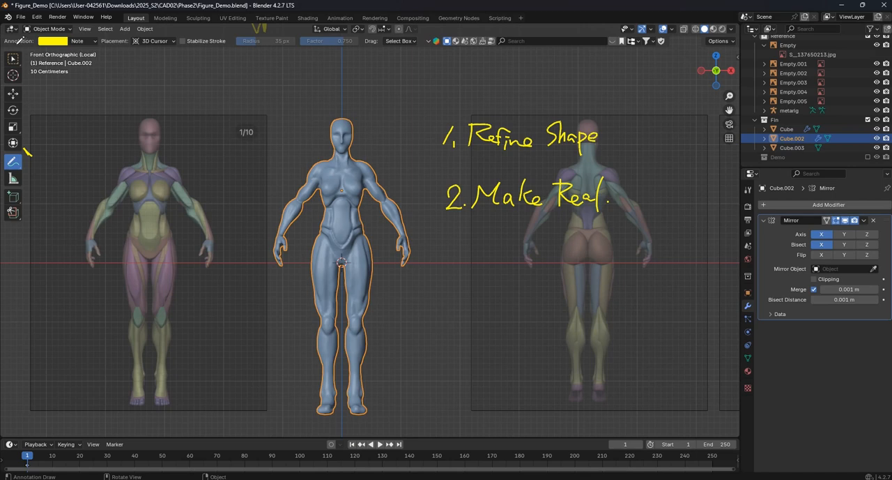
pyautogui.click(13, 59)
pyautogui.scroll(-1, 443, 185)
pyautogui.keyDown('shift'); pyautogui.moveTo(351, 147); pyautogui.dragTo(402, 173, button='middle'); pyautogui.keyUp('shift')
pyautogui.click(457, 147)
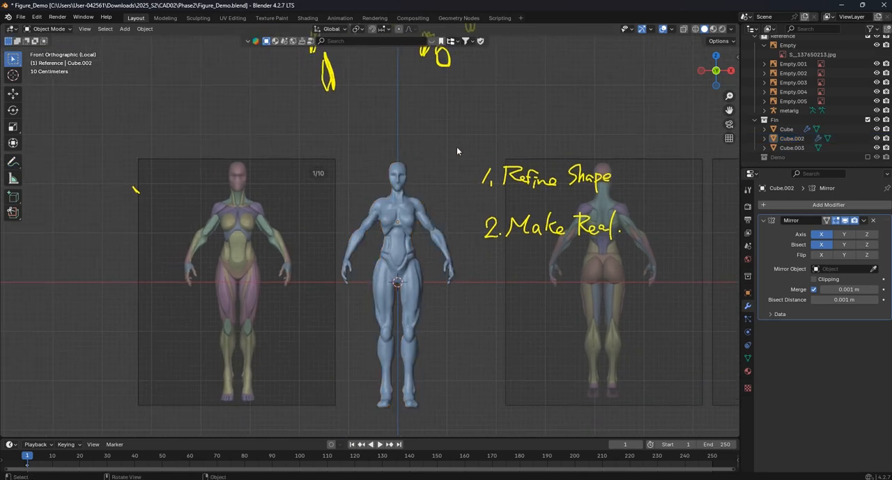
# - Erase all handwritten annotations and sketch marks around the figure
pyautogui.keyDown('shift'); pyautogui.moveTo(458, 151); pyautogui.dragTo(446, 200, button='middle'); pyautogui.keyUp('shift')
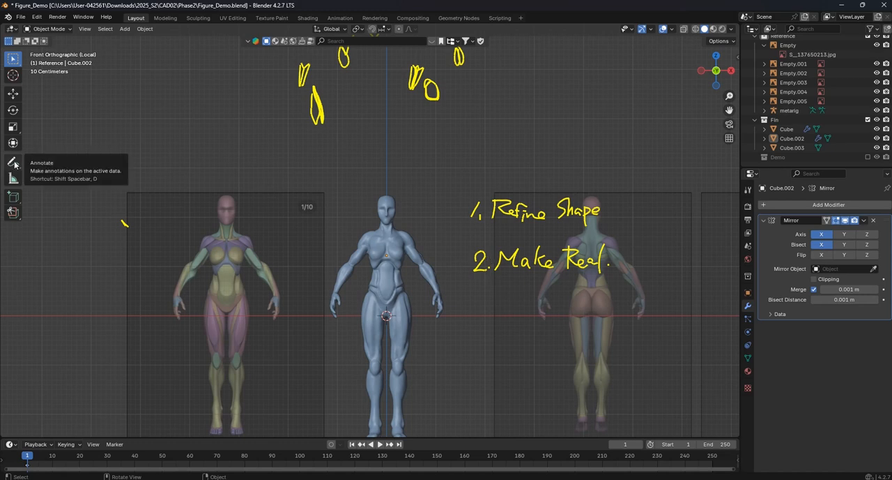
pyautogui.moveTo(16, 165); pyautogui.dragTo(72, 220)
pyautogui.moveTo(488, 240)
pyautogui.mouseDown()
pyautogui.moveTo(596, 215)
pyautogui.moveTo(460, 99)
pyautogui.moveTo(317, 77)
pyautogui.mouseUp()
pyautogui.scroll(-3, 346, 201)
pyautogui.moveTo(272, 210); pyautogui.dragTo(395, 136)
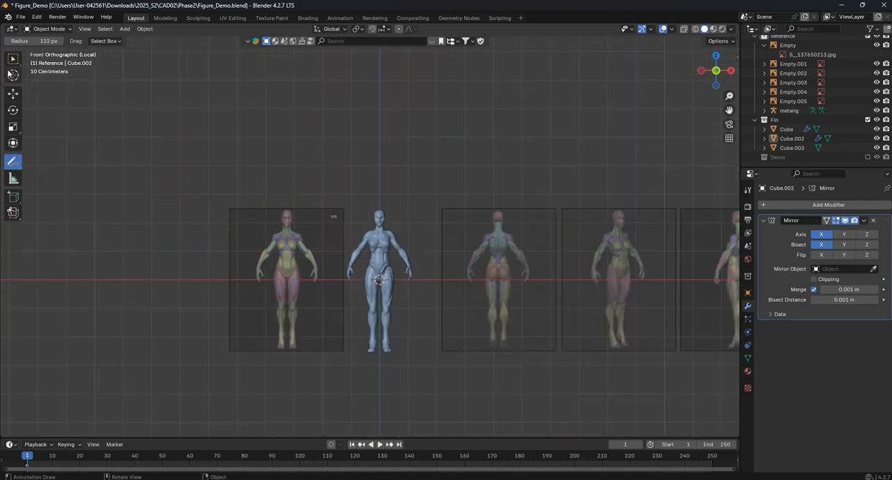
pyautogui.click(13, 59)
# - Exit local view to bring back the anatomy reference images and select the blue figure mesh
pyautogui.press('KP_Divide')
pyautogui.scroll(3, 292, 164)
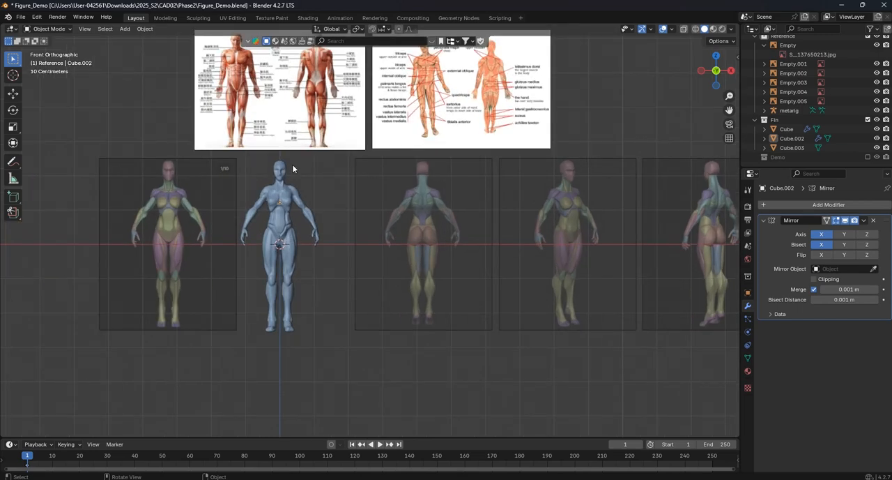
pyautogui.scroll(3, 293, 168)
pyautogui.keyDown('shift'); pyautogui.moveTo(239, 186); pyautogui.dragTo(407, 196, button='middle'); pyautogui.keyUp('shift')
pyautogui.scroll(4, 446, 195)
pyautogui.click(516, 184)
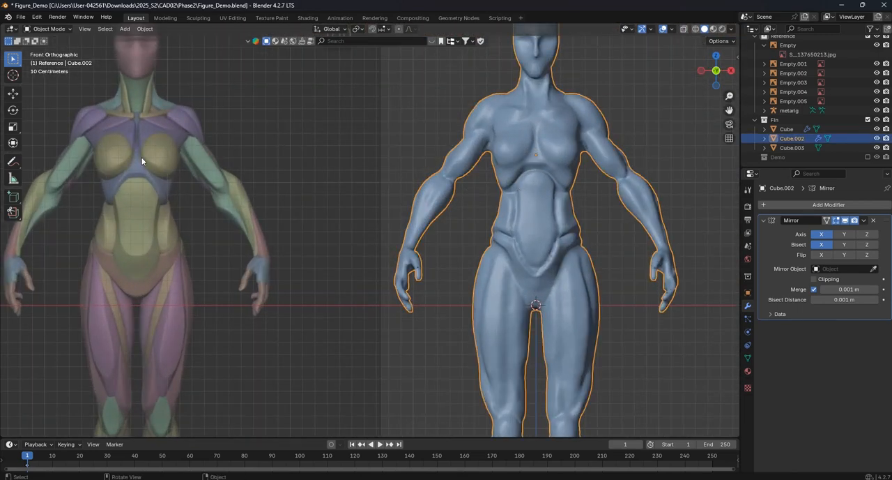
pyautogui.click(49, 29)
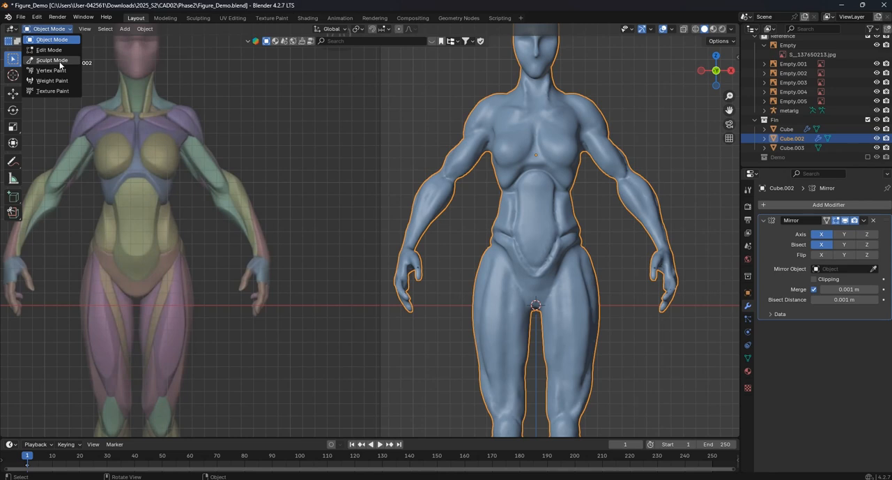
pyautogui.click(56, 61)
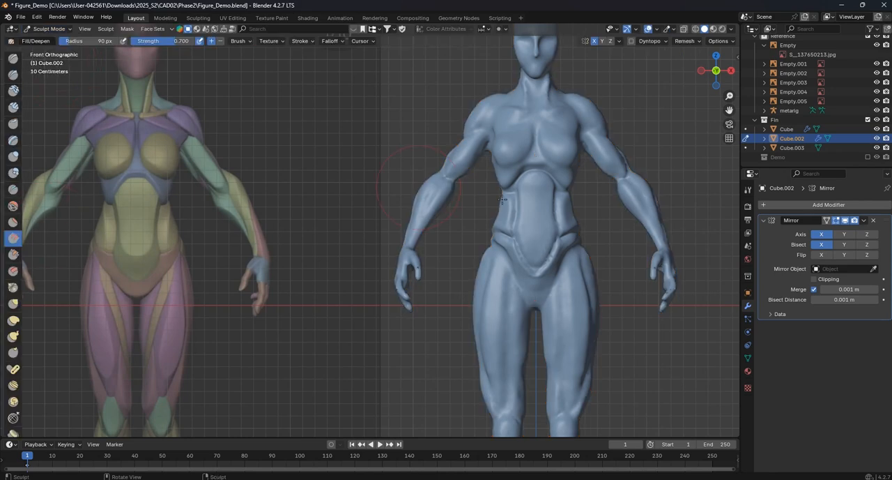
pyautogui.moveTo(520, 181)
pyautogui.mouseDown()
pyautogui.moveTo(514, 199)
pyautogui.moveTo(537, 190)
pyautogui.moveTo(536, 180)
pyautogui.moveTo(516, 180)
pyautogui.moveTo(524, 186)
pyautogui.mouseUp()
pyautogui.scroll(2, 540, 217)
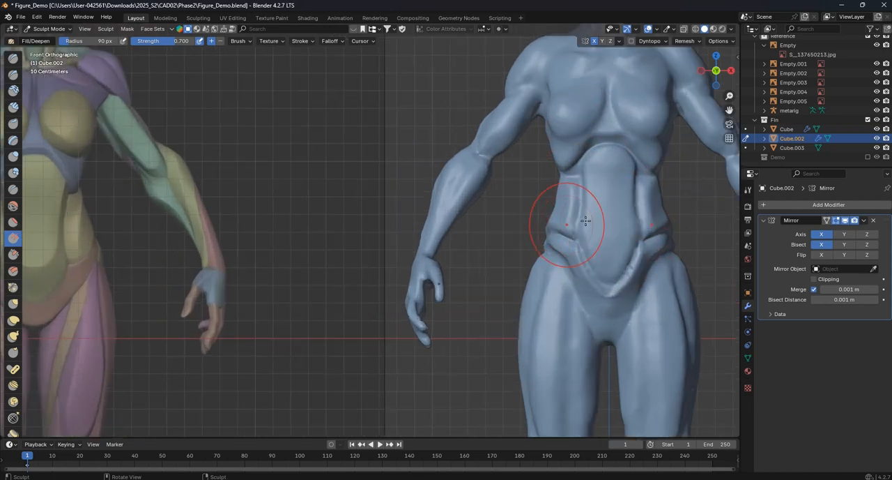
pyautogui.scroll(-3, 599, 202)
pyautogui.scroll(-4, 309, 209)
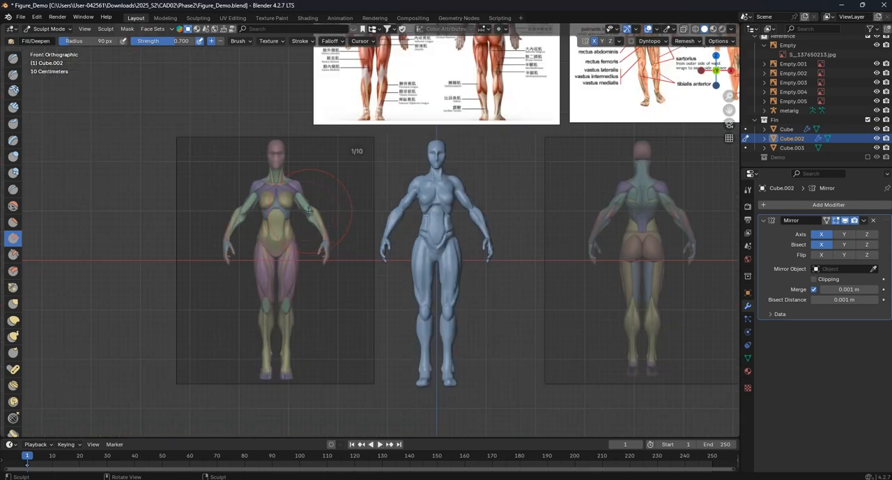
pyautogui.click(49, 28)
pyautogui.click(48, 39)
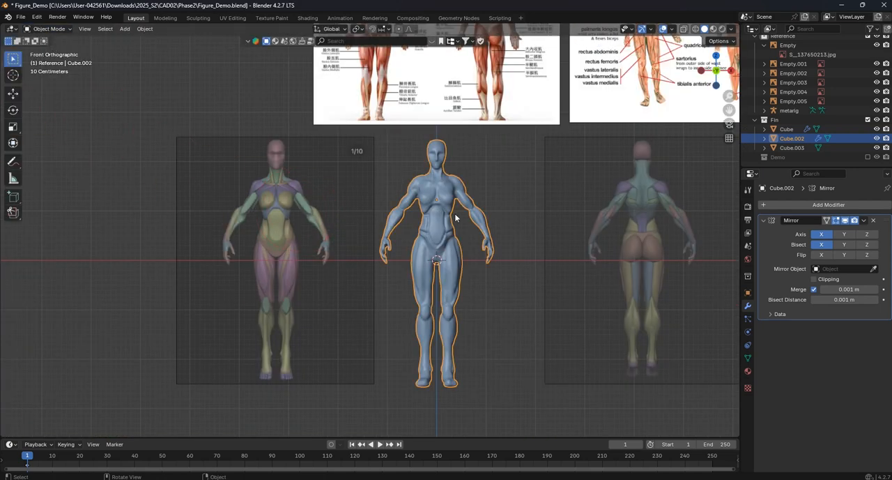
# - Move the figure and the back-view reference along X toward the front-view reference, placing the back view at X 1.7627 m
pyautogui.keyDown('shift'); pyautogui.click(605, 256); pyautogui.keyUp('shift')
pyautogui.click(13, 93)
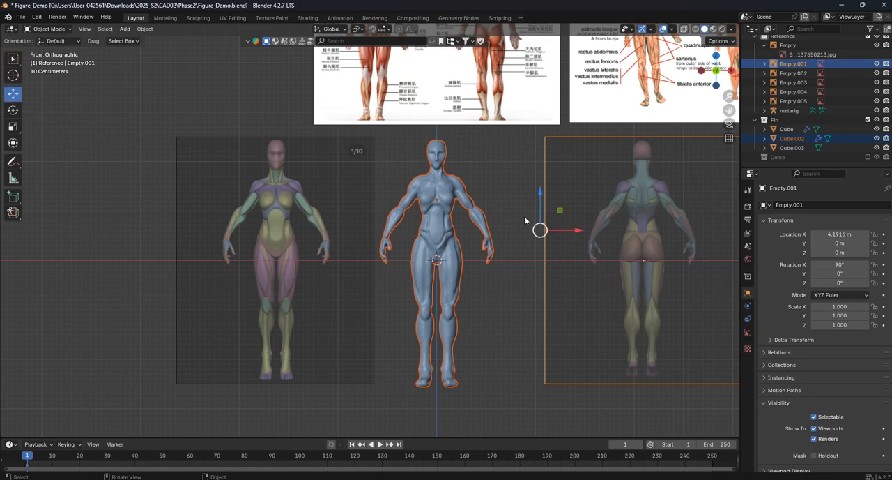
pyautogui.moveTo(580, 234); pyautogui.dragTo(534, 234)
pyautogui.click(582, 279)
pyautogui.moveTo(637, 255); pyautogui.dragTo(555, 255)
pyautogui.click(676, 247)
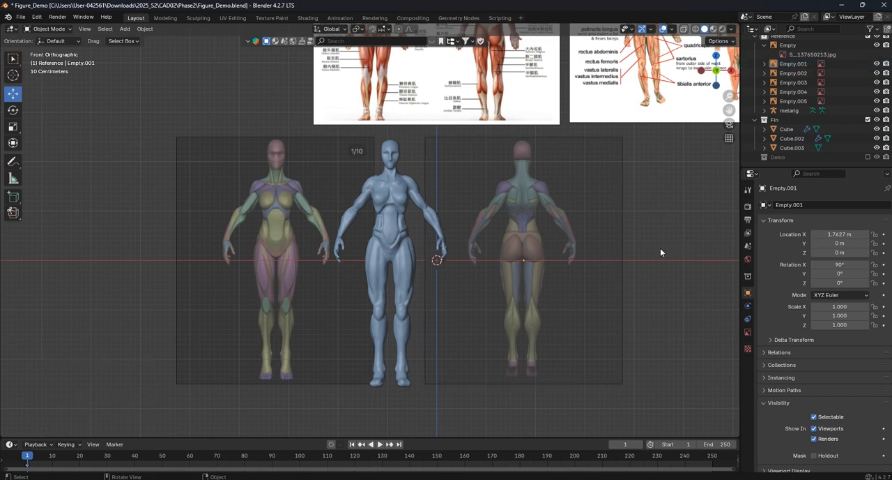
# - Select only the blue figure mesh and switch it to Sculpt Mode
pyautogui.scroll(4, 391, 183)
pyautogui.click(391, 183)
pyautogui.keyDown('shift'); pyautogui.moveTo(390, 183); pyautogui.dragTo(401, 215, button='middle'); pyautogui.keyUp('shift')
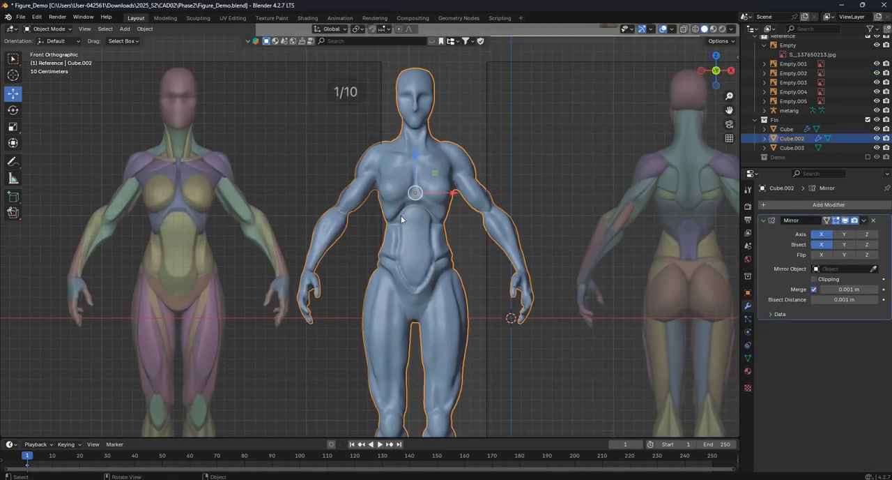
pyautogui.click(47, 28)
pyautogui.click(51, 60)
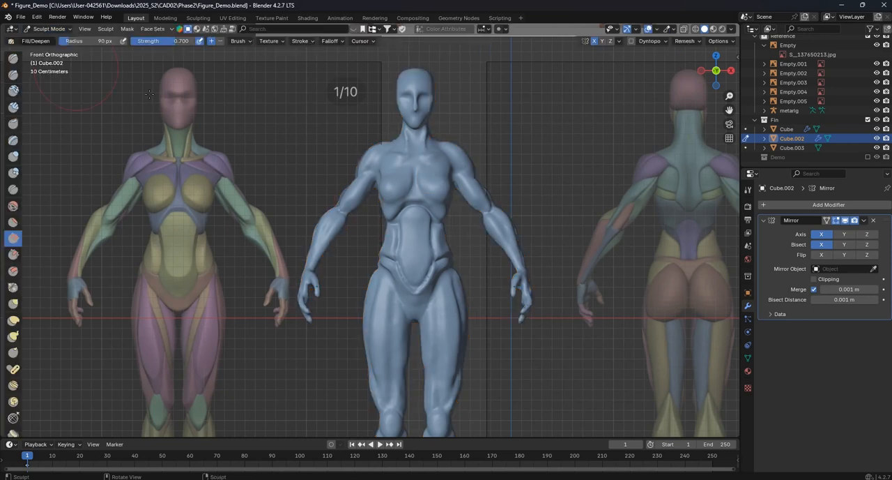
# - Reshape the lower edge of the ribcage around the abdominal arch with the Grab brush, adjusting the brush size
pyautogui.scroll(3, 417, 229)
pyautogui.keyDown('shift'); pyautogui.moveTo(417, 227); pyautogui.dragTo(488, 242, button='middle'); pyautogui.keyUp('shift')
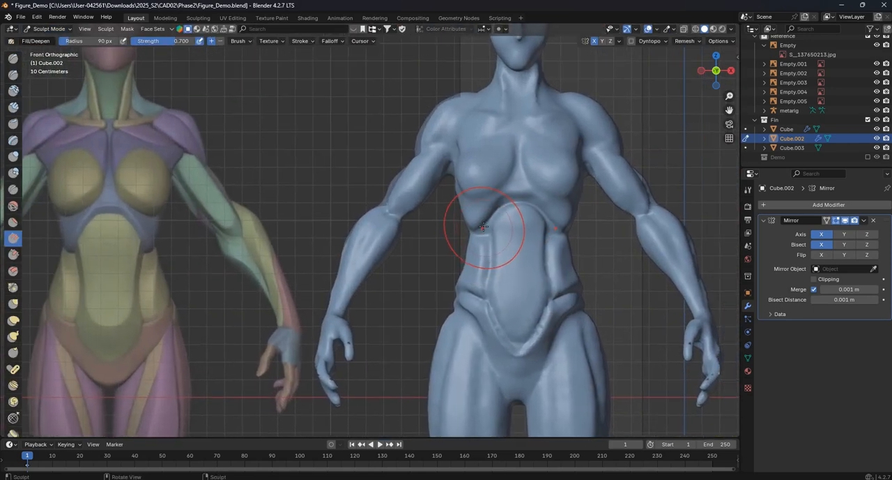
pyautogui.moveTo(481, 237); pyautogui.dragTo(502, 228)
pyautogui.scroll(5, 519, 233)
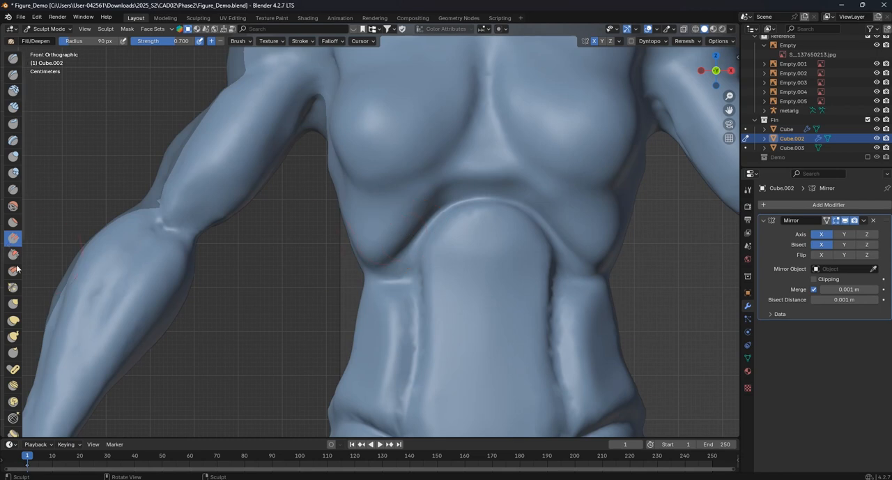
pyautogui.click(14, 305)
pyautogui.moveTo(419, 252)
pyautogui.mouseDown()
pyautogui.moveTo(405, 233)
pyautogui.moveTo(412, 240)
pyautogui.moveTo(392, 250)
pyautogui.moveTo(399, 255)
pyautogui.mouseUp()
pyautogui.moveTo(401, 254)
pyautogui.mouseDown()
pyautogui.moveTo(384, 261)
pyautogui.moveTo(405, 243)
pyautogui.mouseUp()
pyautogui.moveTo(420, 210); pyautogui.dragTo(428, 214)
pyautogui.press('f')
pyautogui.click(495, 199)
pyautogui.moveTo(458, 184); pyautogui.dragTo(454, 190)
pyautogui.moveTo(423, 216); pyautogui.dragTo(414, 247, button='middle')
pyautogui.moveTo(358, 246)
pyautogui.mouseDown()
pyautogui.moveTo(362, 256)
pyautogui.moveTo(349, 263)
pyautogui.mouseUp()
pyautogui.moveTo(348, 263)
pyautogui.mouseDown(button='middle')
pyautogui.moveTo(299, 289)
pyautogui.moveTo(364, 257)
pyautogui.moveTo(325, 271)
pyautogui.mouseUp(button='middle')
# - Refine the ribcage contour from several angles with the Grab brush at a radius of 114 px, finishing in front view
pyautogui.press('f')
pyautogui.click(354, 252)
pyautogui.moveTo(325, 271); pyautogui.dragTo(344, 274)
pyautogui.moveTo(333, 272); pyautogui.dragTo(339, 269)
pyautogui.moveTo(327, 265); pyautogui.dragTo(334, 264)
pyautogui.scroll(-4, 334, 262)
pyautogui.moveTo(334, 262); pyautogui.dragTo(365, 235, button='middle')
pyautogui.scroll(4, 385, 216)
pyautogui.moveTo(365, 235); pyautogui.dragTo(366, 232)
pyautogui.scroll(-3, 366, 232)
pyautogui.moveTo(367, 232); pyautogui.dragTo(432, 217, button='middle')
pyautogui.scroll(3, 399, 225)
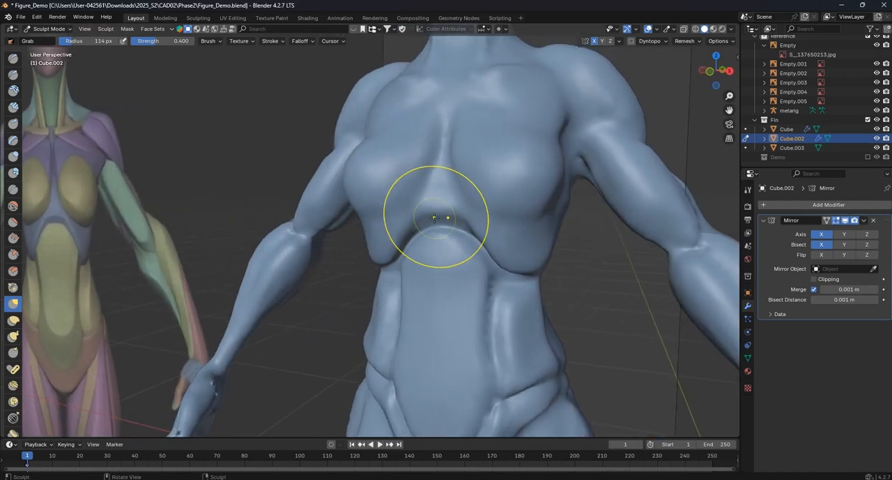
pyautogui.press('KP_1')
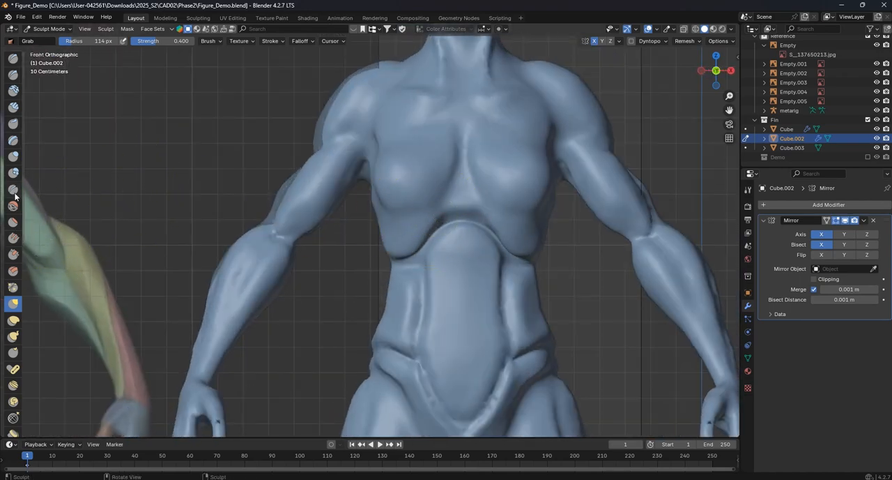
# - Carve the inner and lower contours of the breasts with the Crease brush at a radius of 20 px
pyautogui.click(14, 189)
pyautogui.scroll(-4, 204, 207)
pyautogui.press('f')
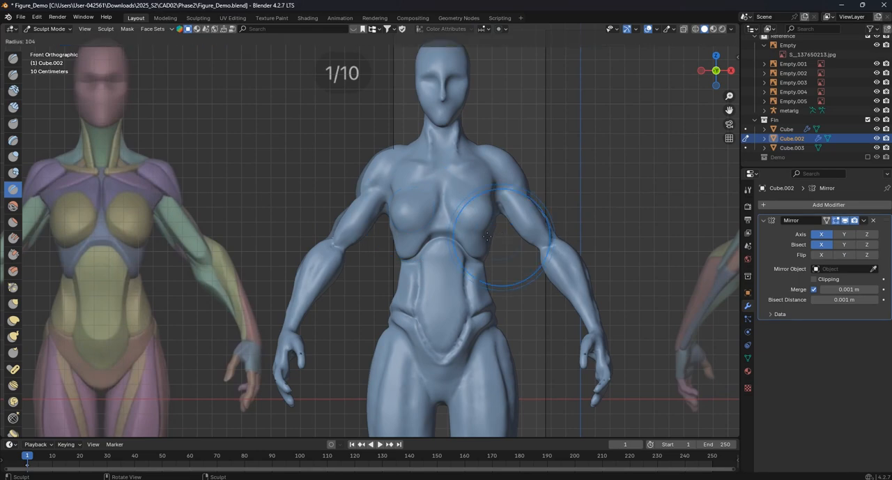
pyautogui.click(463, 235)
pyautogui.scroll(5, 476, 196)
pyautogui.moveTo(537, 186)
pyautogui.keyDown('shift'); pyautogui.mouseDown(button='middle')
pyautogui.moveTo(380, 207)
pyautogui.moveTo(381, 215)
pyautogui.mouseUp(button='middle'); pyautogui.keyUp('shift')
pyautogui.moveTo(381, 152)
pyautogui.mouseDown()
pyautogui.moveTo(379, 186)
pyautogui.moveTo(396, 226)
pyautogui.mouseUp()
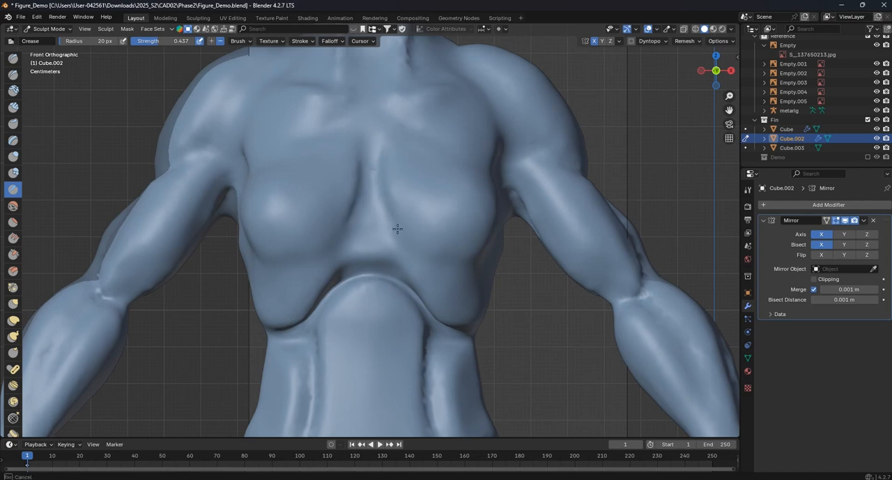
pyautogui.moveTo(438, 256); pyautogui.dragTo(465, 251)
pyautogui.moveTo(375, 160)
pyautogui.mouseDown()
pyautogui.moveTo(383, 213)
pyautogui.moveTo(429, 254)
pyautogui.mouseUp()
pyautogui.moveTo(475, 258); pyautogui.dragTo(424, 251, button='middle')
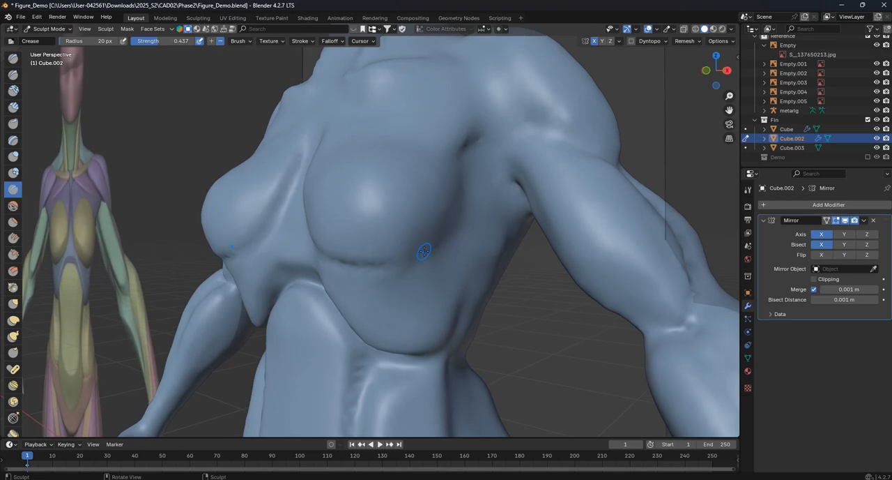
# - Extend the crease under the breast toward the side of the chest, working from the right side view
pyautogui.press('KP_3')
pyautogui.moveTo(262, 256); pyautogui.dragTo(271, 257)
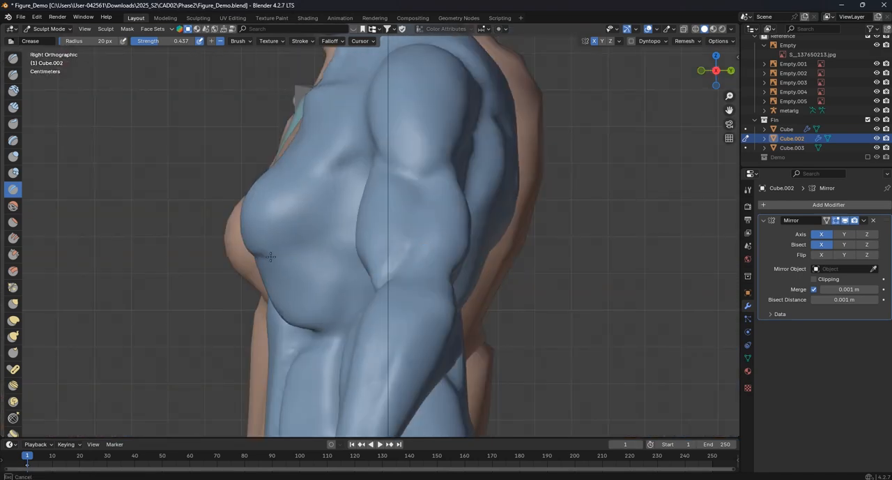
pyautogui.moveTo(330, 205)
pyautogui.mouseDown()
pyautogui.moveTo(335, 181)
pyautogui.moveTo(331, 211)
pyautogui.mouseUp()
pyautogui.moveTo(285, 252)
pyautogui.mouseDown()
pyautogui.moveTo(309, 193)
pyautogui.moveTo(377, 160)
pyautogui.mouseUp()
pyautogui.moveTo(376, 160); pyautogui.dragTo(357, 173, button='middle')
pyautogui.moveTo(384, 182); pyautogui.dragTo(409, 178)
# - Examine the chest and torso muscles on the labelled anatomy chart above the figure
pyautogui.press('KP_1')
pyautogui.scroll(-9, 414, 201)
pyautogui.keyDown('shift'); pyautogui.moveTo(412, 146); pyautogui.dragTo(435, 318, button='middle'); pyautogui.keyUp('shift')
pyautogui.scroll(4, 453, 171)
pyautogui.keyDown('shift'); pyautogui.moveTo(457, 78); pyautogui.dragTo(445, 175, button='middle'); pyautogui.keyUp('shift')
pyautogui.scroll(1, 450, 192)
pyautogui.scroll(-2, 586, 163)
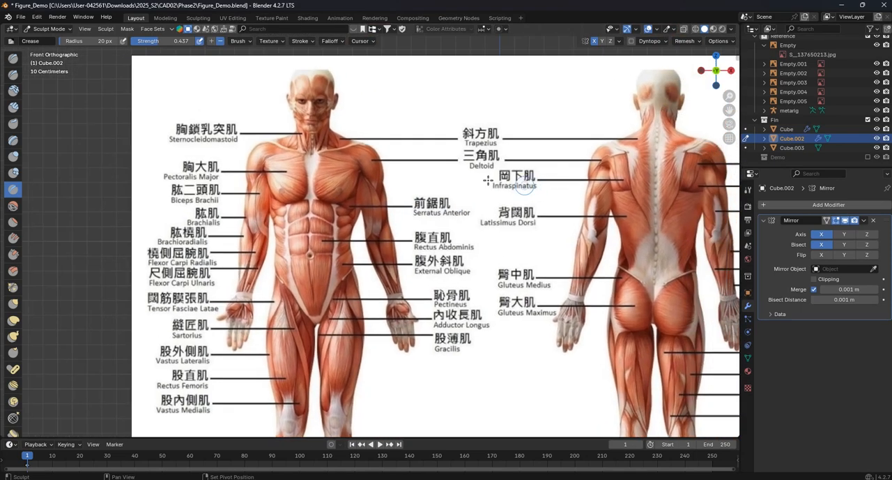
pyautogui.scroll(-4, 456, 246)
pyautogui.keyDown('shift'); pyautogui.moveTo(456, 246); pyautogui.dragTo(461, 113, button='middle'); pyautogui.keyUp('shift')
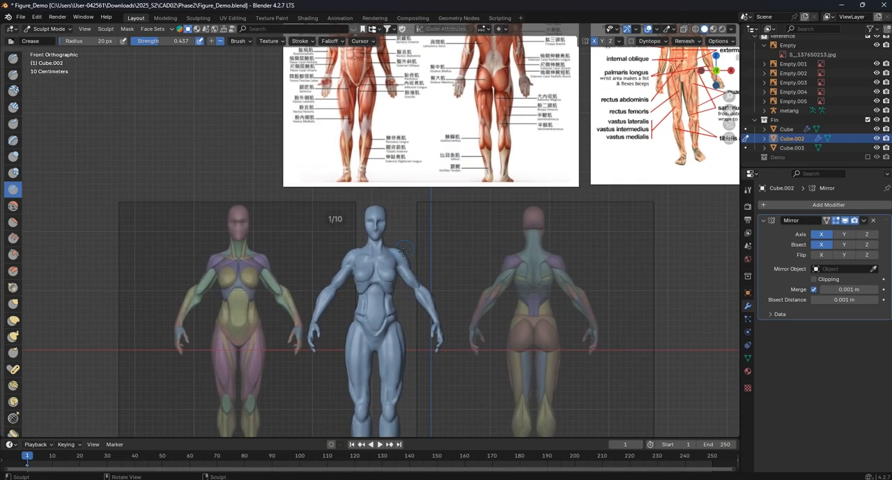
# - Deepen the outer part of the crease beneath the breasts with the Crease brush
pyautogui.scroll(7, 367, 229)
pyautogui.keyDown('shift'); pyautogui.moveTo(399, 365); pyautogui.dragTo(422, 267, button='middle'); pyautogui.keyUp('shift')
pyautogui.scroll(3, 341, 276)
pyautogui.keyDown('shift'); pyautogui.moveTo(340, 276); pyautogui.dragTo(363, 232, button='middle'); pyautogui.keyUp('shift')
pyautogui.scroll(1, 364, 232)
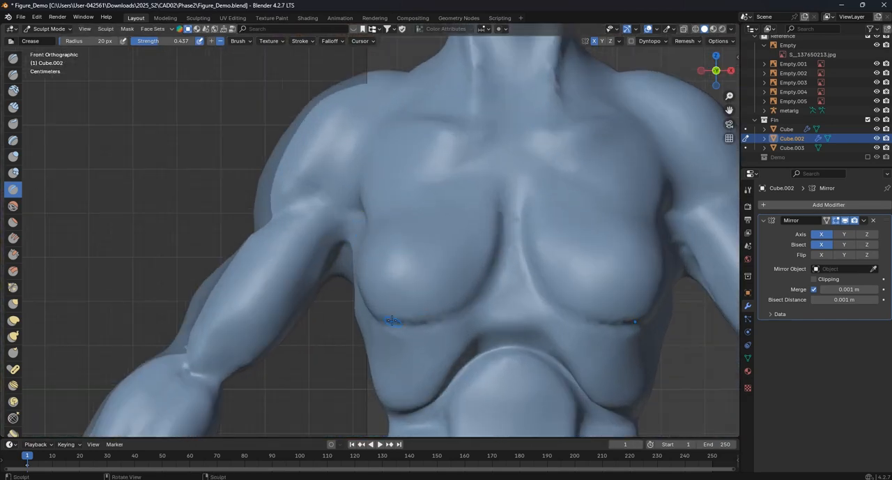
pyautogui.keyDown('shift'); pyautogui.moveTo(400, 322); pyautogui.dragTo(385, 304, button='middle'); pyautogui.keyUp('shift')
pyautogui.scroll(-5, 418, 328)
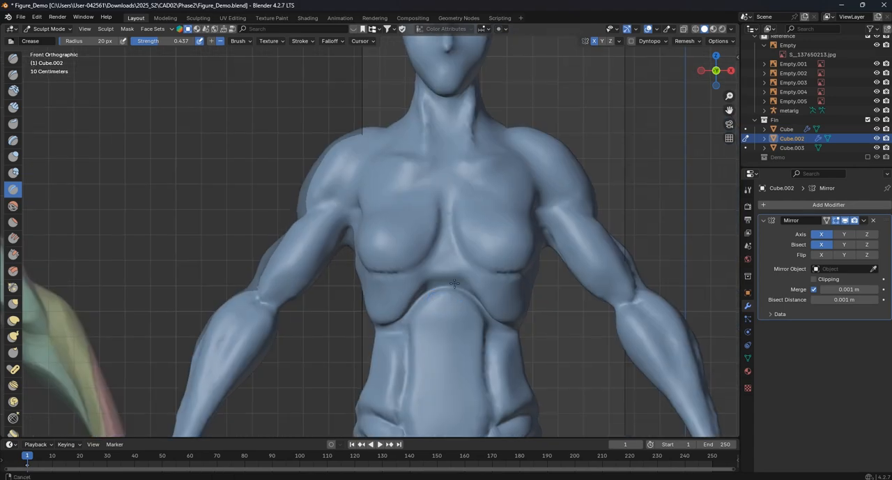
pyautogui.keyDown('shift'); pyautogui.moveTo(458, 327); pyautogui.dragTo(480, 332, button='middle'); pyautogui.keyUp('shift')
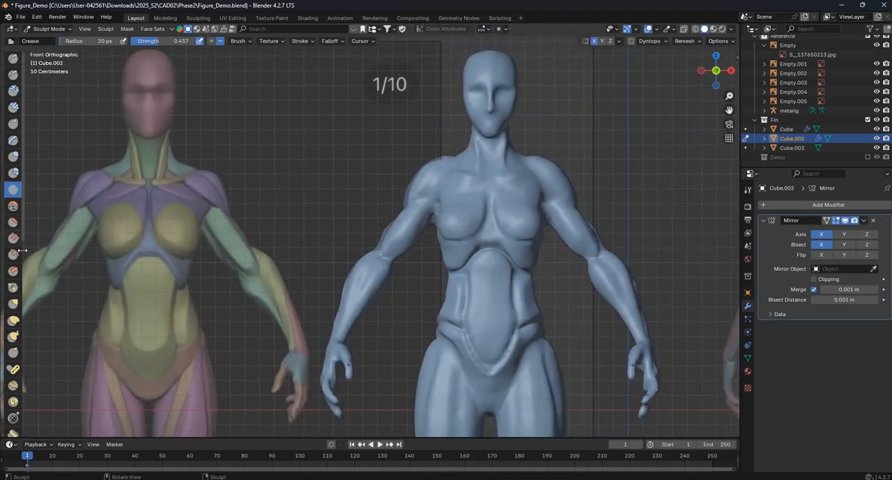
# - Round the lower and inner breast contours with the Grab brush at a radius of 69 px
pyautogui.click(15, 306)
pyautogui.scroll(2, 472, 242)
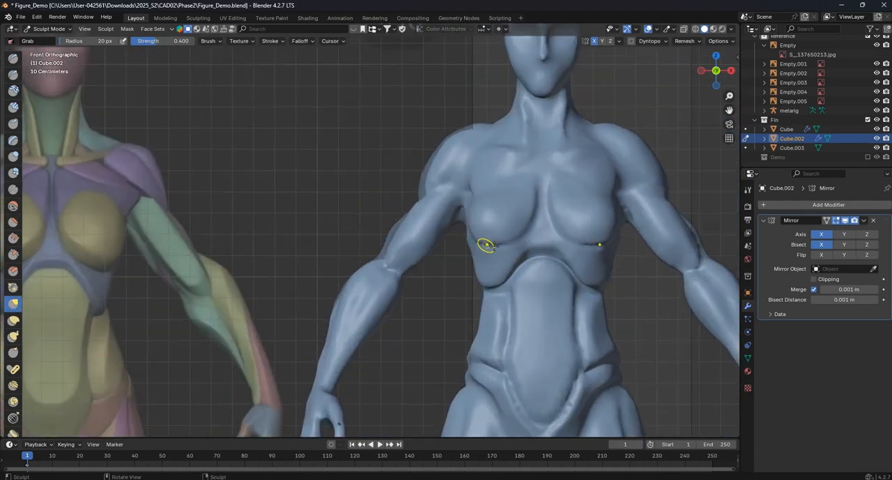
pyautogui.press('f')
pyautogui.click(492, 242)
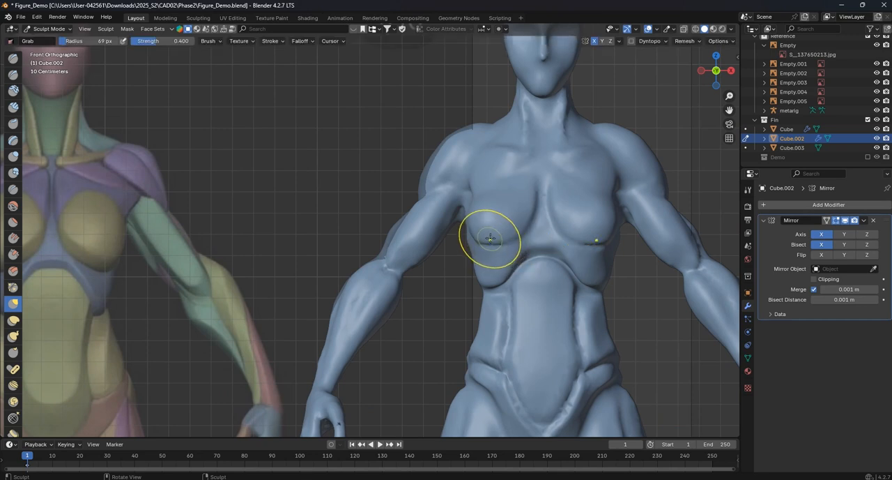
pyautogui.moveTo(488, 243)
pyautogui.mouseDown()
pyautogui.moveTo(508, 235)
pyautogui.moveTo(528, 183)
pyautogui.mouseUp()
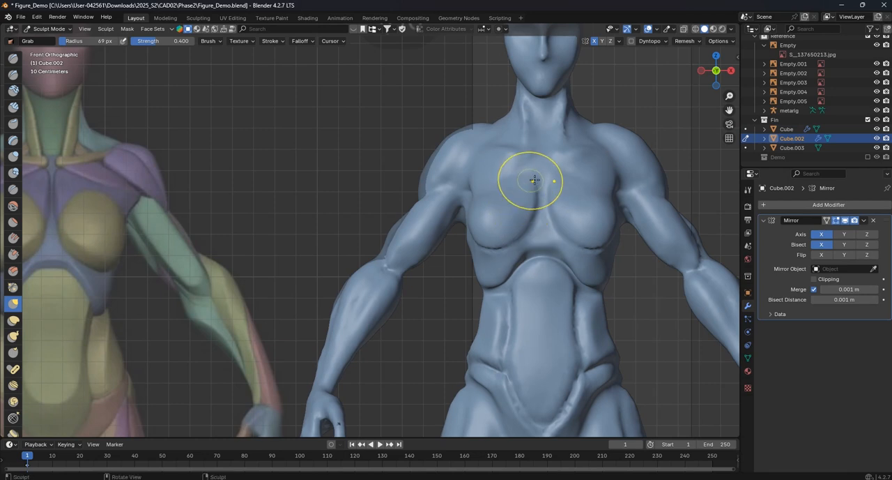
pyautogui.keyDown('shift'); pyautogui.moveTo(531, 181); pyautogui.dragTo(430, 197, button='middle'); pyautogui.keyUp('shift')
pyautogui.scroll(2, 431, 197)
pyautogui.moveTo(455, 193); pyautogui.dragTo(457, 190)
pyautogui.keyDown('shift'); pyautogui.moveTo(457, 190); pyautogui.dragTo(437, 211, button='middle'); pyautogui.keyUp('shift')
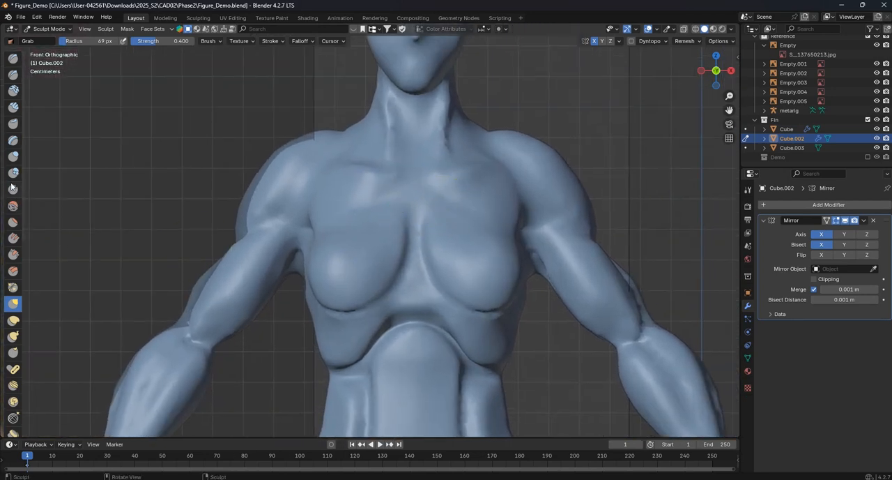
# - Carve the upper chest between the breasts and the collarbones with the Crease brush at a radius of 25 px
pyautogui.click(12, 189)
pyautogui.scroll(3, 428, 200)
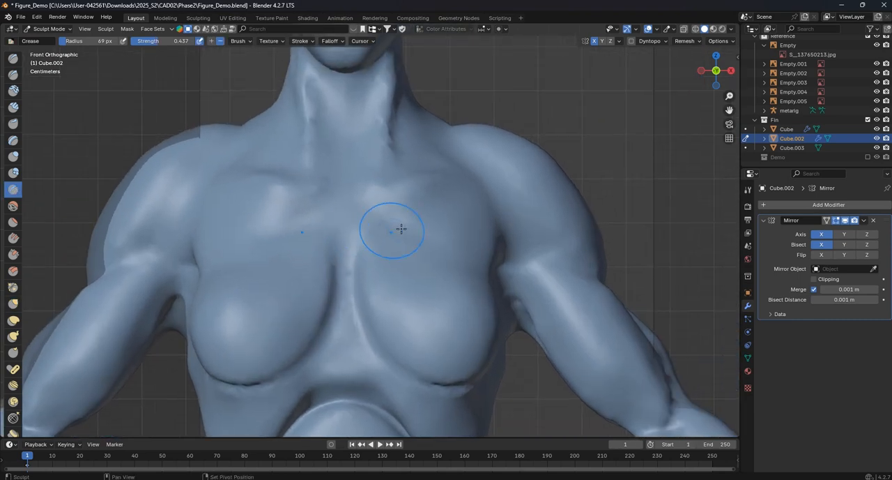
pyautogui.press('f')
pyautogui.click(406, 235)
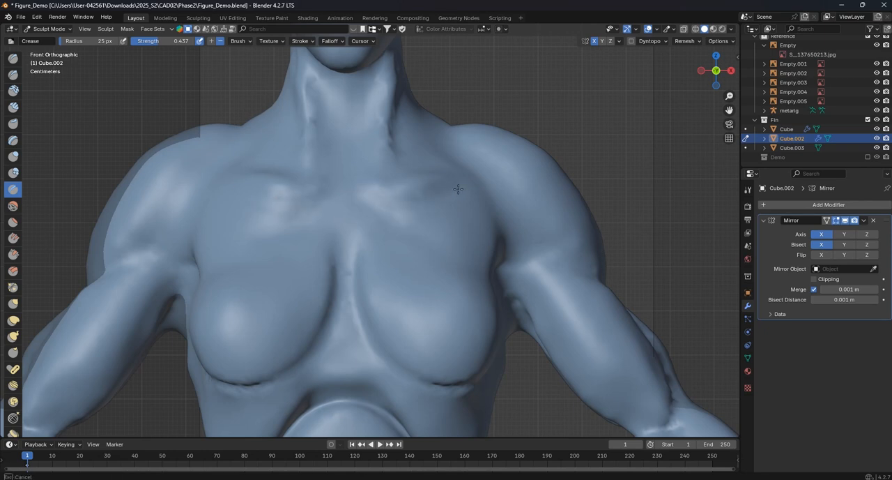
pyautogui.moveTo(382, 225); pyautogui.dragTo(383, 227)
pyautogui.moveTo(472, 262)
pyautogui.mouseDown()
pyautogui.moveTo(483, 270)
pyautogui.moveTo(362, 210)
pyautogui.mouseUp()
pyautogui.scroll(-7, 362, 196)
pyautogui.scroll(4, 368, 199)
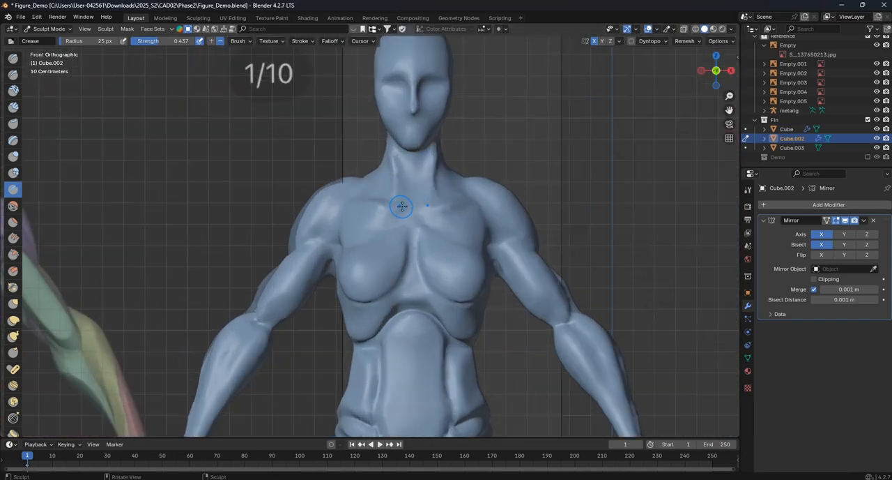
# - Define the line along the underside of the collarbones toward the shoulders with the Crease brush
pyautogui.scroll(3, 419, 203)
pyautogui.scroll(-4, 453, 196)
pyautogui.moveTo(473, 193)
pyautogui.keyDown('shift'); pyautogui.mouseDown(button='middle')
pyautogui.moveTo(532, 211)
pyautogui.moveTo(413, 210)
pyautogui.mouseUp(button='middle'); pyautogui.keyUp('shift')
pyautogui.scroll(3, 415, 210)
pyautogui.moveTo(419, 207); pyautogui.dragTo(452, 189)
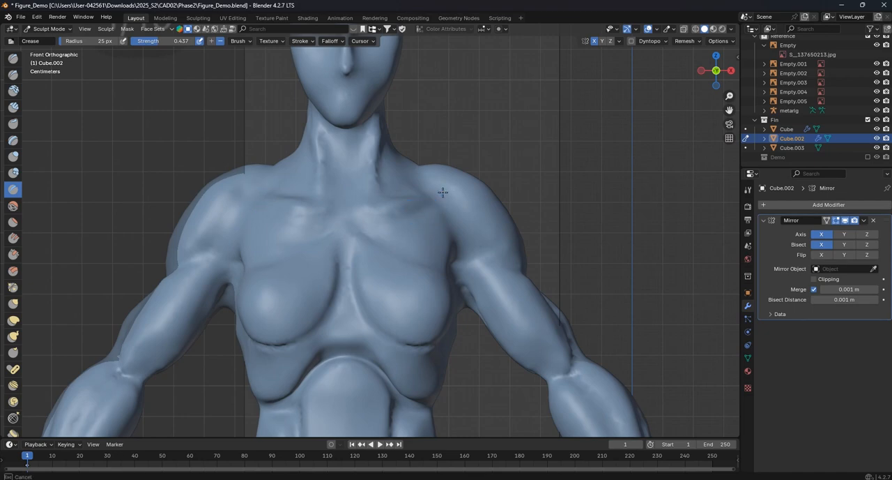
pyautogui.scroll(-5, 414, 228)
pyautogui.scroll(6, 414, 228)
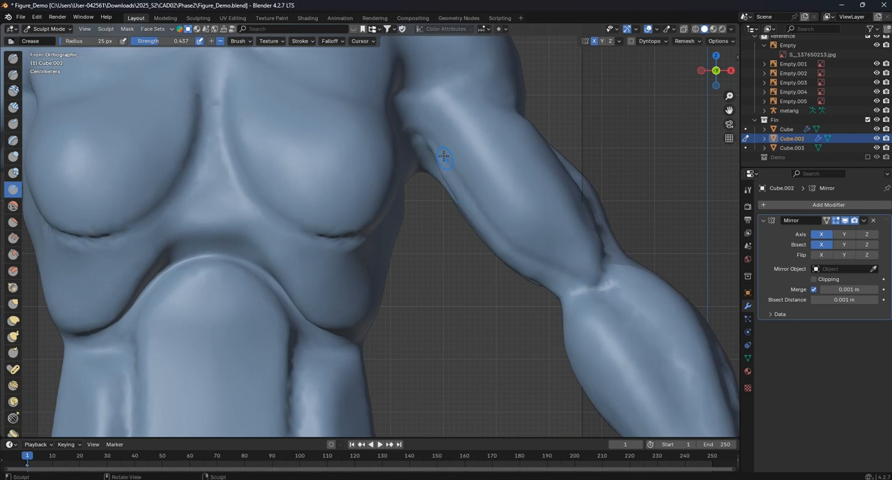
# - Inspect the chest and upper arm from the side and compare them with the labelled anatomy chart
pyautogui.scroll(-5, 564, 271)
pyautogui.moveTo(565, 271); pyautogui.dragTo(419, 273, button='middle')
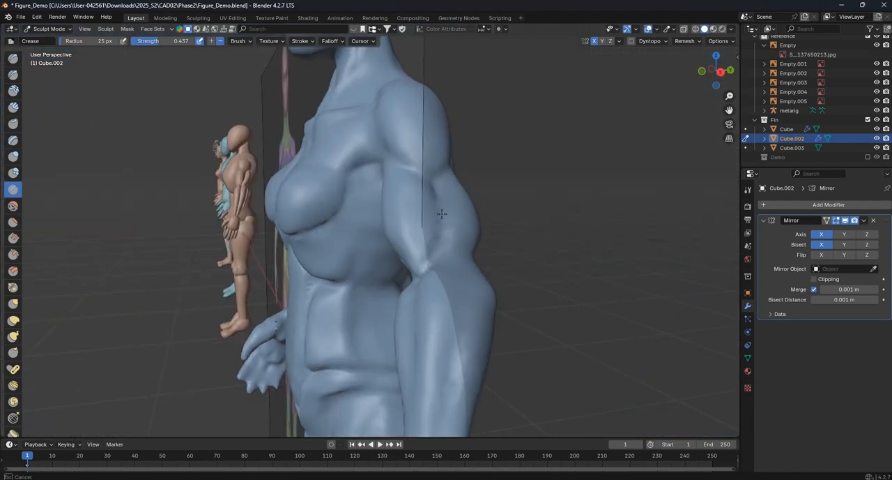
pyautogui.moveTo(413, 167); pyautogui.dragTo(454, 195, button='middle')
pyautogui.scroll(7, 418, 241)
pyautogui.scroll(-5, 452, 196)
pyautogui.scroll(-7, 453, 197)
pyautogui.moveTo(437, 160); pyautogui.dragTo(450, 196, button='middle')
pyautogui.keyDown('shift'); pyautogui.moveTo(380, 91); pyautogui.dragTo(397, 281, button='middle'); pyautogui.keyUp('shift')
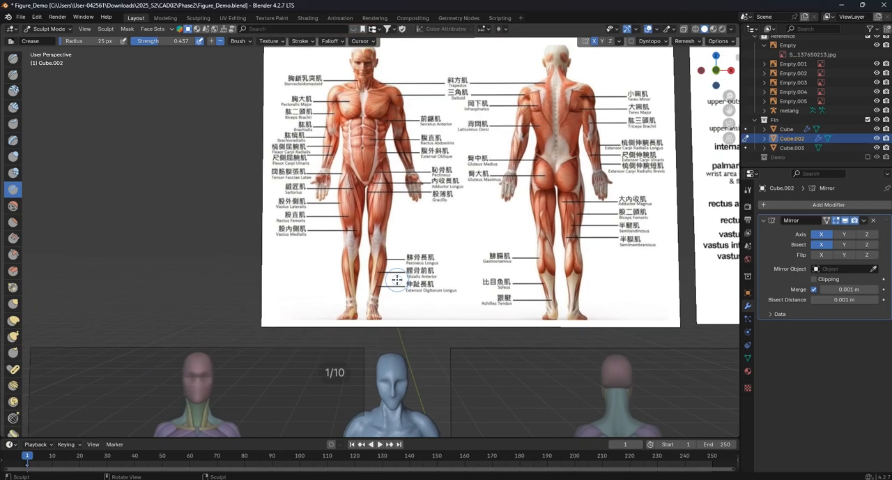
pyautogui.keyDown('shift'); pyautogui.moveTo(402, 321); pyautogui.dragTo(382, 158, button='middle'); pyautogui.keyUp('shift')
pyautogui.scroll(2, 397, 237)
pyautogui.moveTo(415, 300); pyautogui.dragTo(404, 269, button='middle')
pyautogui.moveTo(424, 325)
pyautogui.keyDown('shift'); pyautogui.mouseDown(button='middle')
pyautogui.moveTo(397, 274)
pyautogui.moveTo(417, 240)
pyautogui.moveTo(423, 253)
pyautogui.moveTo(365, 300)
pyautogui.moveTo(367, 257)
pyautogui.moveTo(357, 262)
pyautogui.mouseUp(button='middle'); pyautogui.keyUp('shift')
pyautogui.scroll(4, 397, 274)
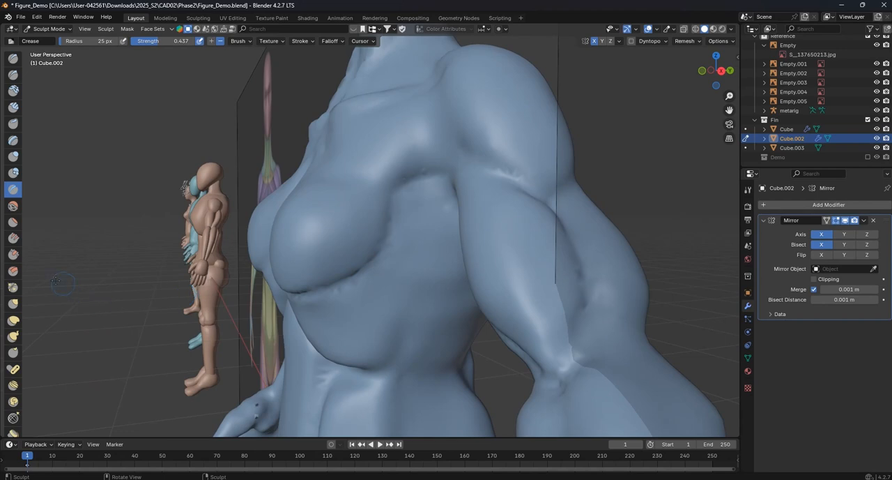
# - Reshape the lower and outer contour of the breasts with the Grab brush at a radius of 122 px
pyautogui.click(13, 303)
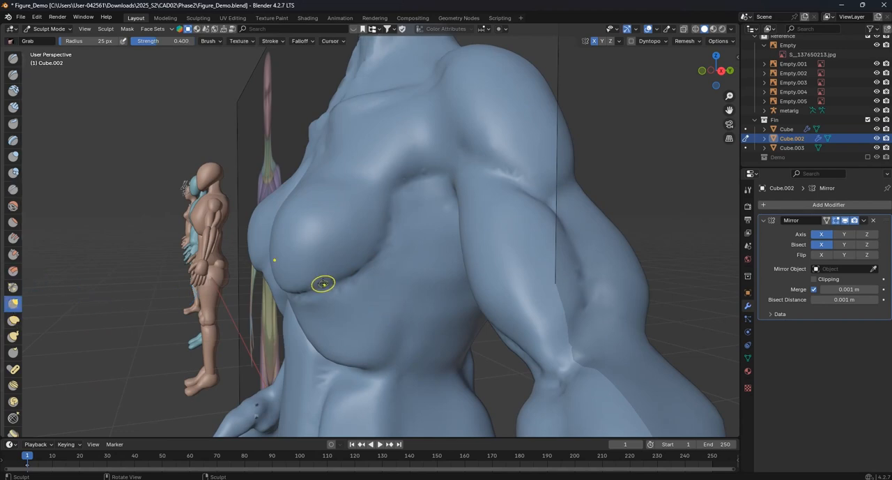
pyautogui.press('f')
pyautogui.click(349, 280)
pyautogui.press('f')
pyautogui.click(327, 289)
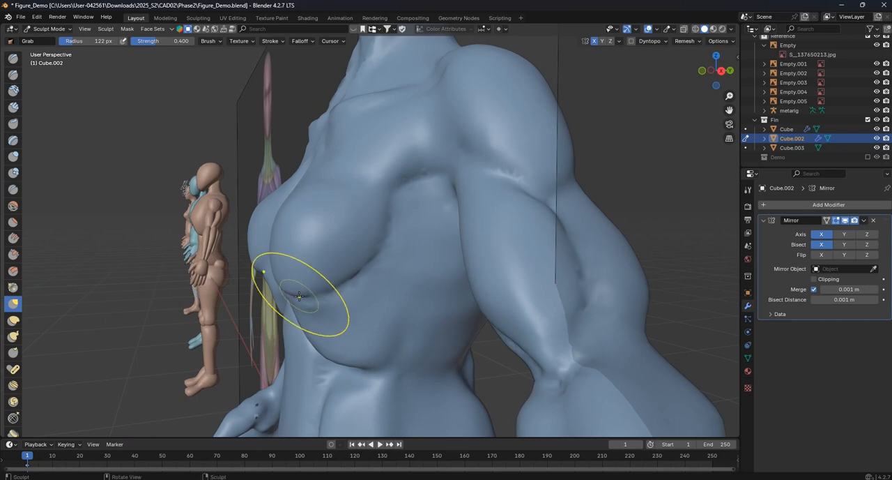
pyautogui.moveTo(389, 245); pyautogui.dragTo(388, 245)
pyautogui.moveTo(377, 242); pyautogui.dragTo(382, 247)
pyautogui.moveTo(374, 256); pyautogui.dragTo(376, 262)
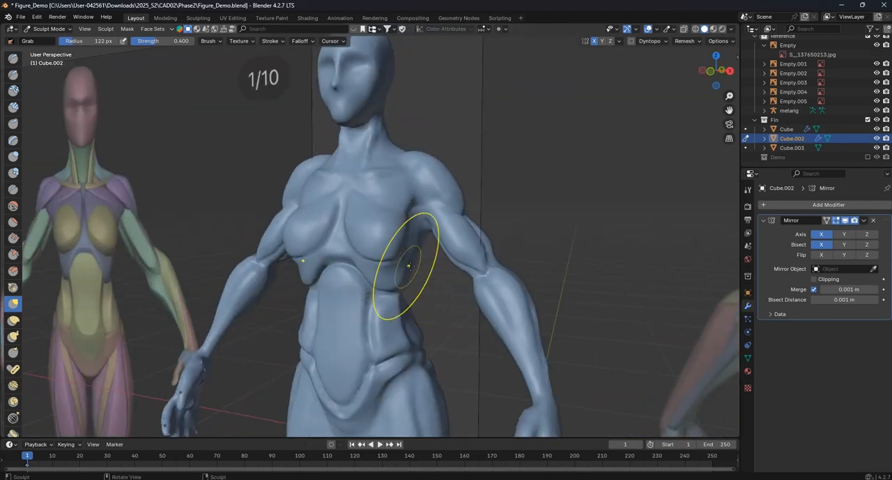
# - Compare the torso's proportions from the front view with the coloured muscle reference beside the figure
pyautogui.press('KP_1')
pyautogui.scroll(5, 411, 244)
pyautogui.scroll(-2, 396, 223)
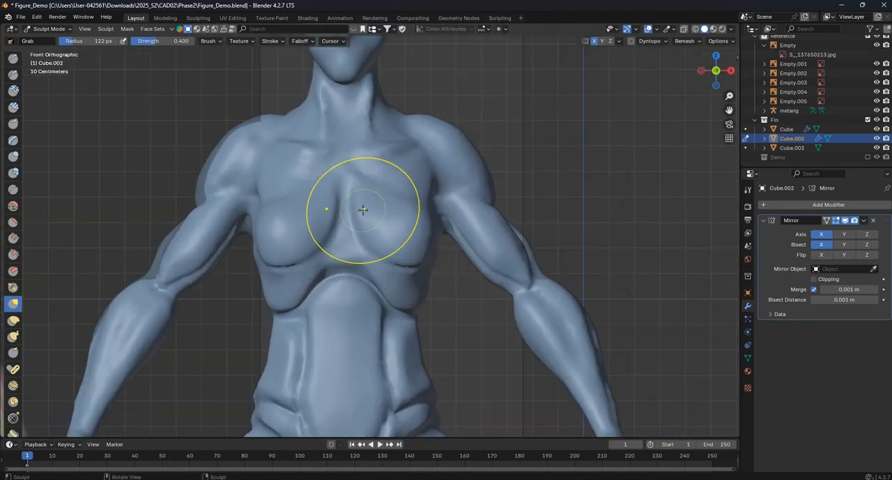
pyautogui.scroll(1, 357, 213)
pyautogui.scroll(-4, 327, 244)
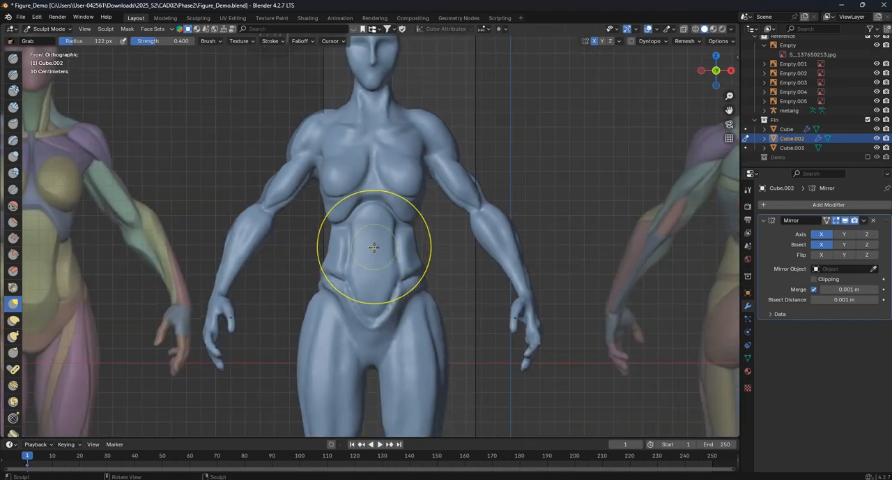
pyautogui.keyDown('shift'); pyautogui.moveTo(372, 244); pyautogui.dragTo(471, 238, button='middle'); pyautogui.keyUp('shift')
pyautogui.scroll(1, 472, 238)
pyautogui.scroll(2, 494, 249)
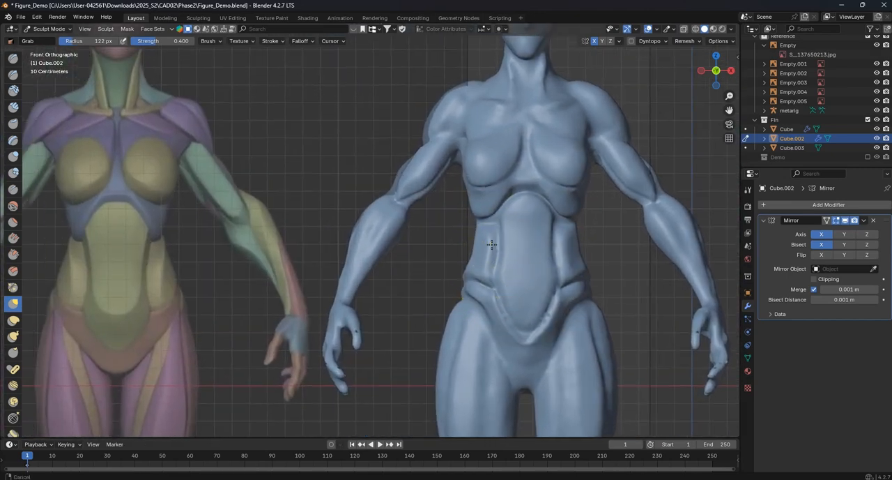
# - Adjust the waist and the sides of the abdomen with the Grab brush at a radius of 95 px
pyautogui.moveTo(507, 251)
pyautogui.keyDown('shift'); pyautogui.mouseDown(button='middle')
pyautogui.moveTo(466, 265)
pyautogui.moveTo(501, 253)
pyautogui.mouseUp(button='middle'); pyautogui.keyUp('shift')
pyautogui.press('f')
pyautogui.click(481, 266)
pyautogui.moveTo(474, 250)
pyautogui.mouseDown()
pyautogui.moveTo(464, 247)
pyautogui.moveTo(486, 241)
pyautogui.mouseUp()
pyautogui.scroll(1, 469, 240)
pyautogui.scroll(-1, 541, 238)
pyautogui.moveTo(530, 251)
pyautogui.keyDown('shift'); pyautogui.mouseDown(button='middle')
pyautogui.moveTo(553, 240)
pyautogui.moveTo(548, 233)
pyautogui.mouseUp(button='middle'); pyautogui.keyUp('shift')
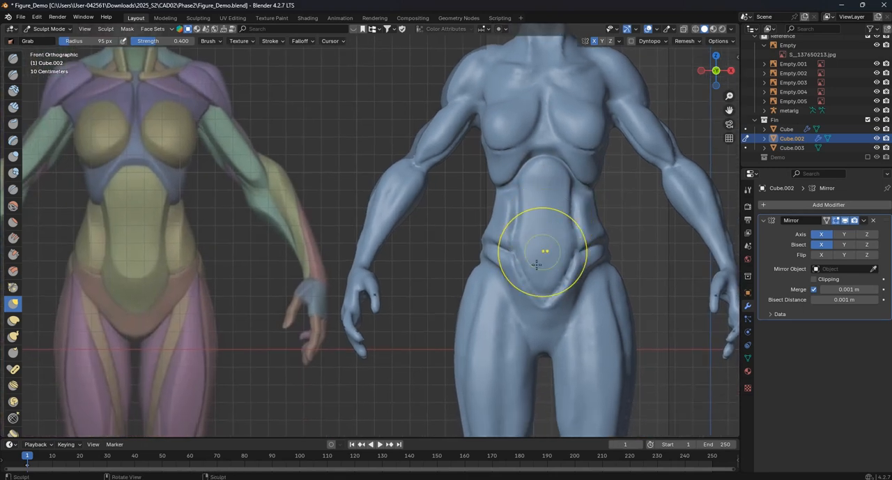
# - Refine the contour of the lower abdomen above the groin with the Grab brush
pyautogui.scroll(1, 548, 265)
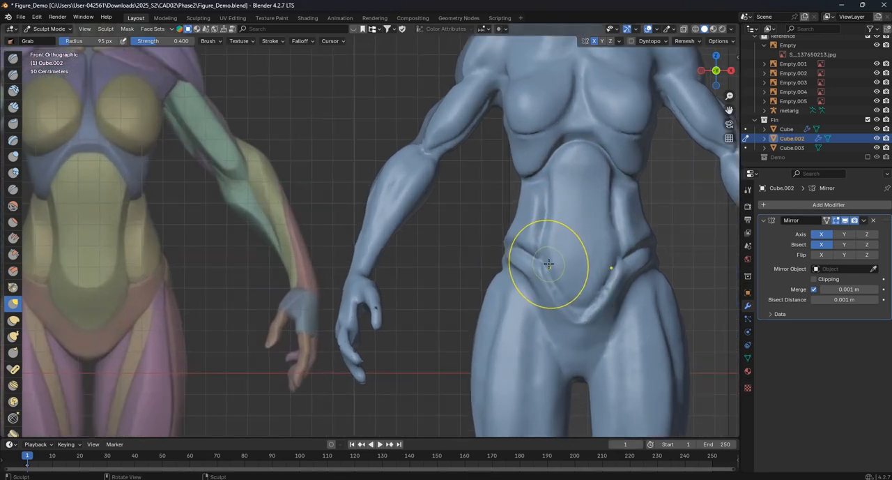
pyautogui.keyDown('shift'); pyautogui.moveTo(565, 341); pyautogui.dragTo(543, 317, button='middle'); pyautogui.keyUp('shift')
pyautogui.scroll(-1, 538, 255)
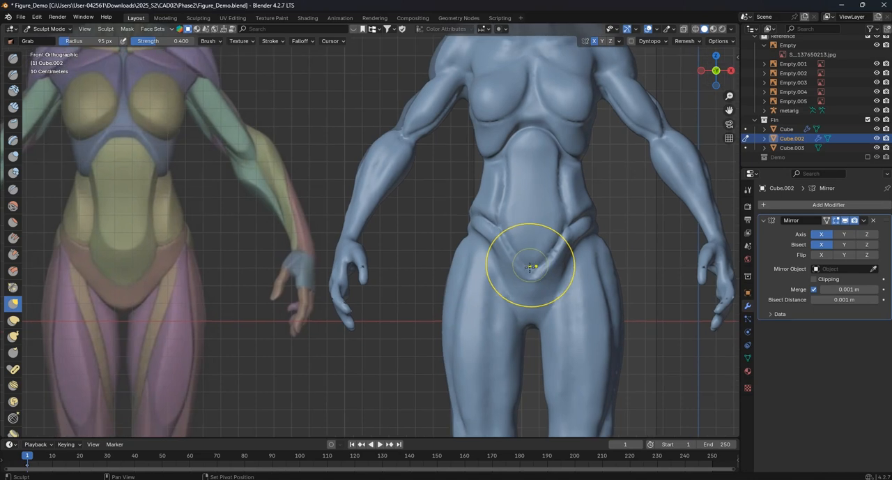
pyautogui.scroll(1, 528, 259)
pyautogui.moveTo(525, 259); pyautogui.dragTo(520, 259)
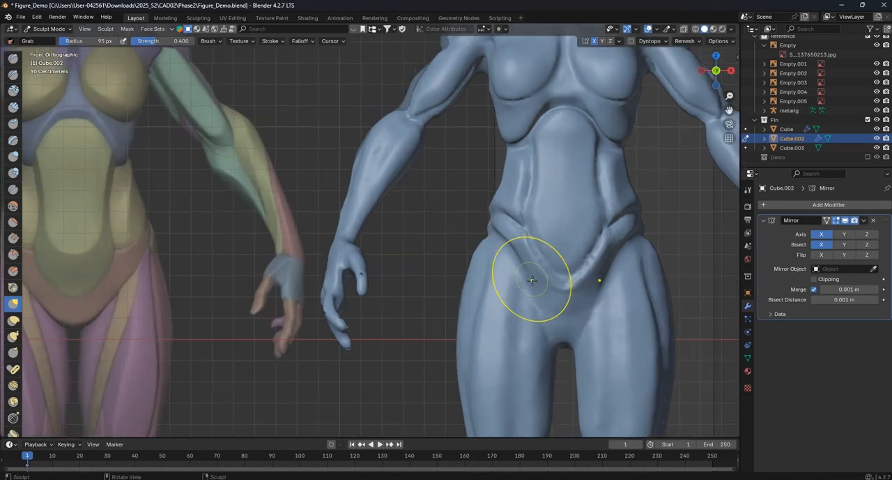
pyautogui.scroll(2, 553, 313)
pyautogui.keyDown('shift'); pyautogui.moveTo(554, 313); pyautogui.dragTo(511, 272, button='middle'); pyautogui.keyUp('shift')
# - Carve the groin creases between the pelvis and the thighs with the Crease brush at a radius of 51 px
pyautogui.scroll(2, 511, 271)
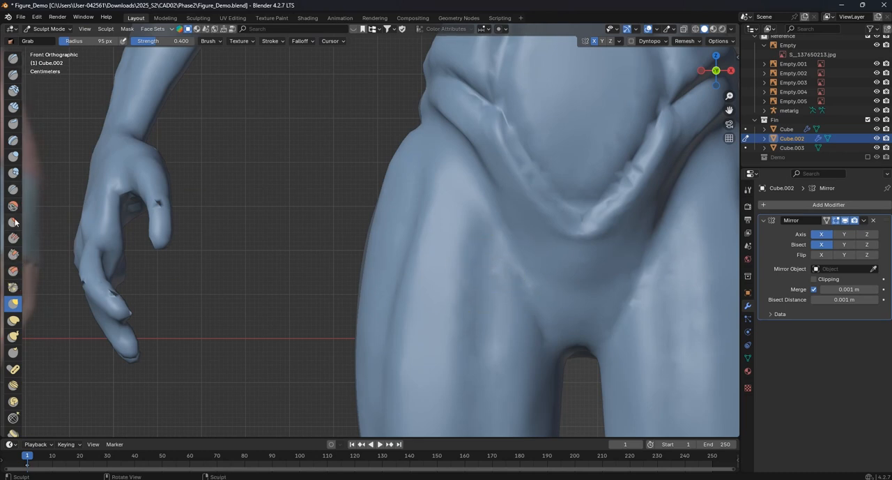
pyautogui.click(17, 190)
pyautogui.keyDown('shift'); pyautogui.moveTo(557, 282); pyautogui.dragTo(359, 245, button='middle'); pyautogui.keyUp('shift')
pyautogui.scroll(1, 357, 257)
pyautogui.scroll(-1, 357, 259)
pyautogui.press('f')
pyautogui.click(350, 260)
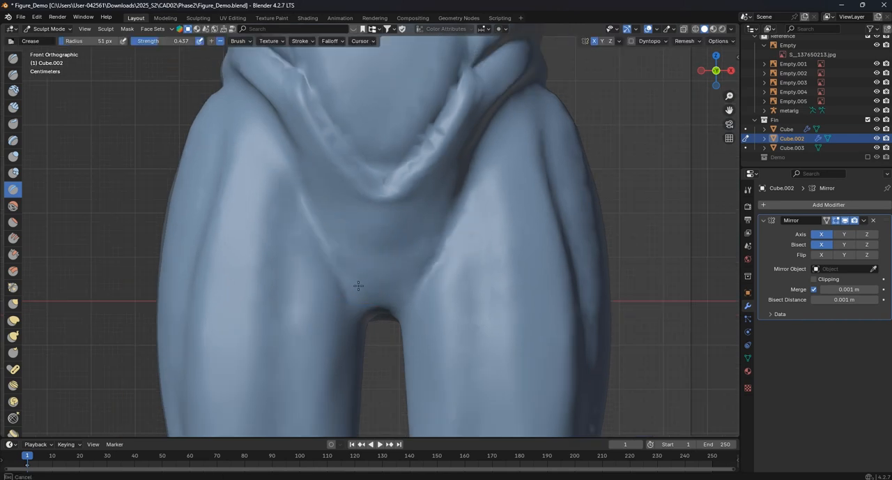
pyautogui.moveTo(398, 298)
pyautogui.mouseDown()
pyautogui.moveTo(348, 284)
pyautogui.moveTo(313, 247)
pyautogui.moveTo(278, 122)
pyautogui.moveTo(346, 281)
pyautogui.moveTo(378, 288)
pyautogui.mouseUp()
pyautogui.moveTo(330, 246); pyautogui.dragTo(285, 168)
pyautogui.scroll(-5, 286, 167)
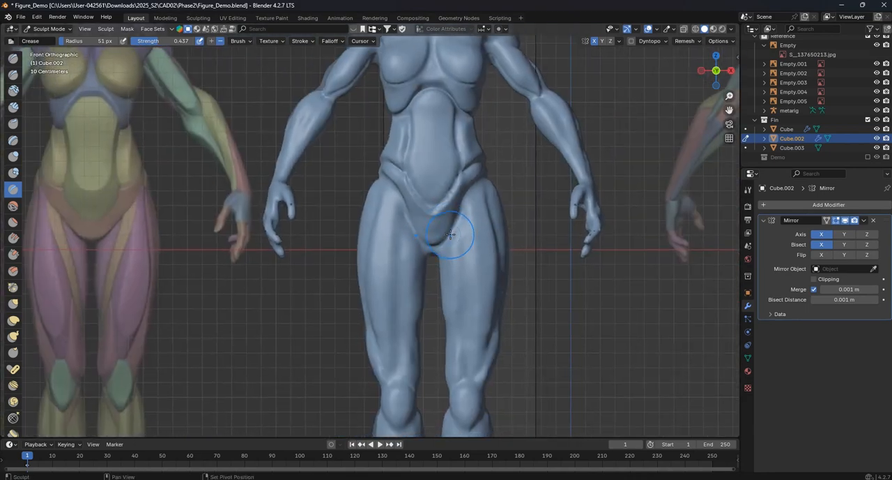
pyautogui.scroll(2, 454, 245)
# - Pull the groin line and upper thigh edge into shape up to the hip with the Grab brush at a radius of 96 px
pyautogui.click(12, 304)
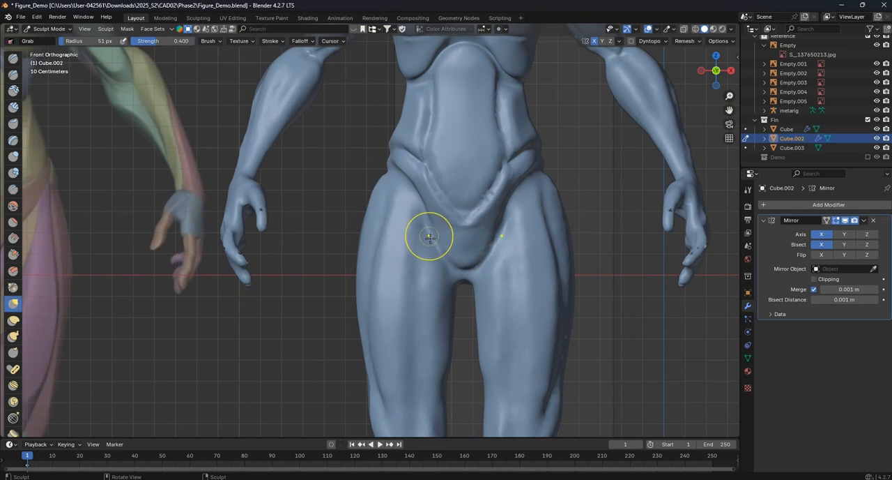
pyautogui.press('f')
pyautogui.click(465, 247)
pyautogui.moveTo(433, 227); pyautogui.dragTo(435, 236)
pyautogui.moveTo(436, 236); pyautogui.dragTo(438, 241)
pyautogui.moveTo(438, 243); pyautogui.dragTo(443, 251)
pyautogui.moveTo(425, 222); pyautogui.dragTo(411, 187)
pyautogui.moveTo(408, 186); pyautogui.dragTo(405, 183)
# - Reshape the inner and outer thigh contours between hip and knee with the Grab brush to match the front reference
pyautogui.scroll(-1, 454, 213)
pyautogui.moveTo(454, 214)
pyautogui.keyDown('shift'); pyautogui.mouseDown(button='middle')
pyautogui.moveTo(503, 223)
pyautogui.moveTo(463, 203)
pyautogui.moveTo(469, 171)
pyautogui.mouseUp(button='middle'); pyautogui.keyUp('shift')
pyautogui.keyDown('shift'); pyautogui.moveTo(473, 275); pyautogui.dragTo(480, 249, button='middle'); pyautogui.keyUp('shift')
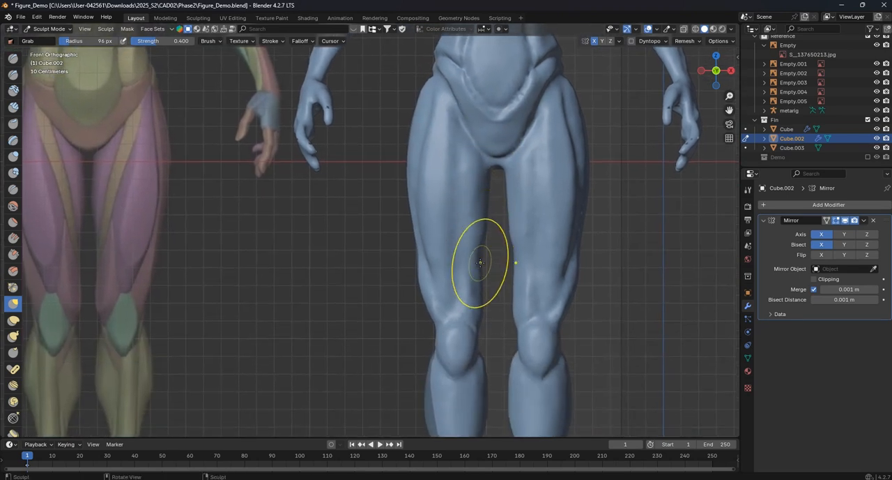
pyautogui.moveTo(479, 258); pyautogui.dragTo(476, 261)
pyautogui.scroll(-1, 474, 274)
pyautogui.keyDown('shift'); pyautogui.moveTo(471, 289); pyautogui.dragTo(484, 277, button='middle'); pyautogui.keyUp('shift')
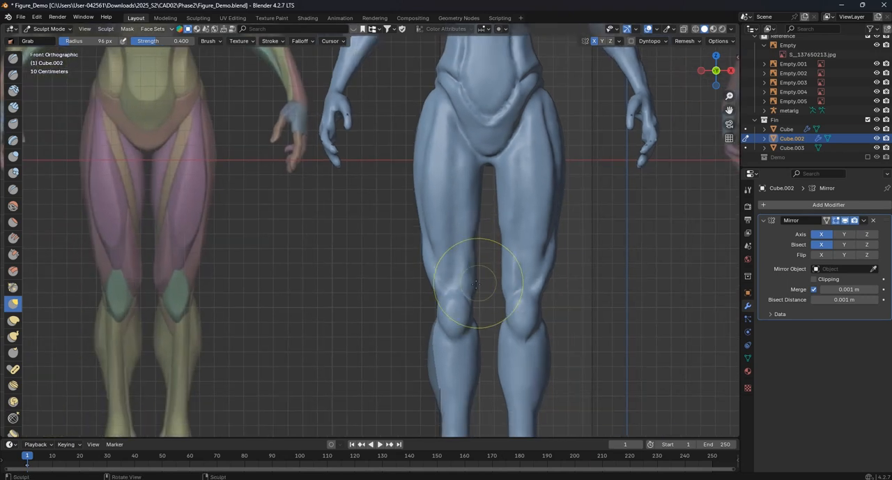
pyautogui.moveTo(428, 274); pyautogui.dragTo(432, 261)
pyautogui.keyDown('shift'); pyautogui.moveTo(426, 202); pyautogui.dragTo(429, 223, button='middle'); pyautogui.keyUp('shift')
pyautogui.moveTo(420, 152)
pyautogui.mouseDown()
pyautogui.moveTo(428, 128)
pyautogui.moveTo(422, 175)
pyautogui.mouseUp()
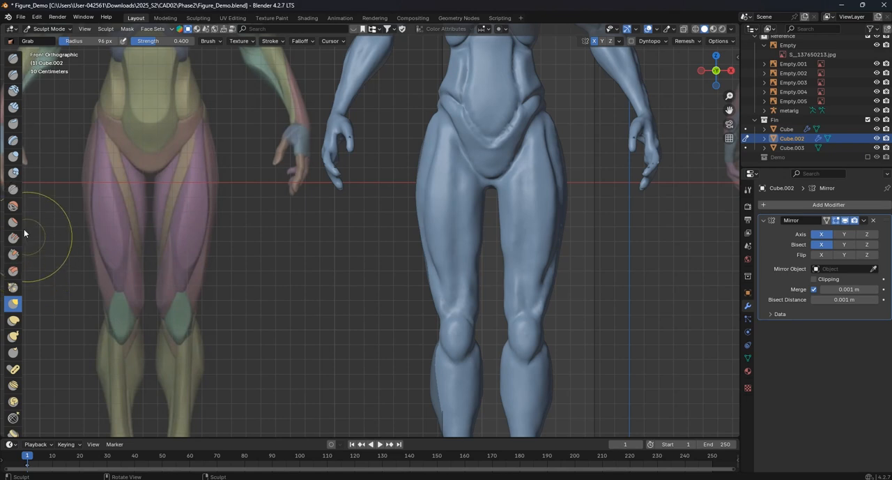
# - Switch to the Crease brush and examine the thigh muscles on the labelled anatomy chart above the figure
pyautogui.click(12, 189)
pyautogui.scroll(2, 469, 282)
pyautogui.keyDown('shift'); pyautogui.moveTo(497, 251); pyautogui.dragTo(527, 287, button='middle'); pyautogui.keyUp('shift')
pyautogui.scroll(-2, 525, 272)
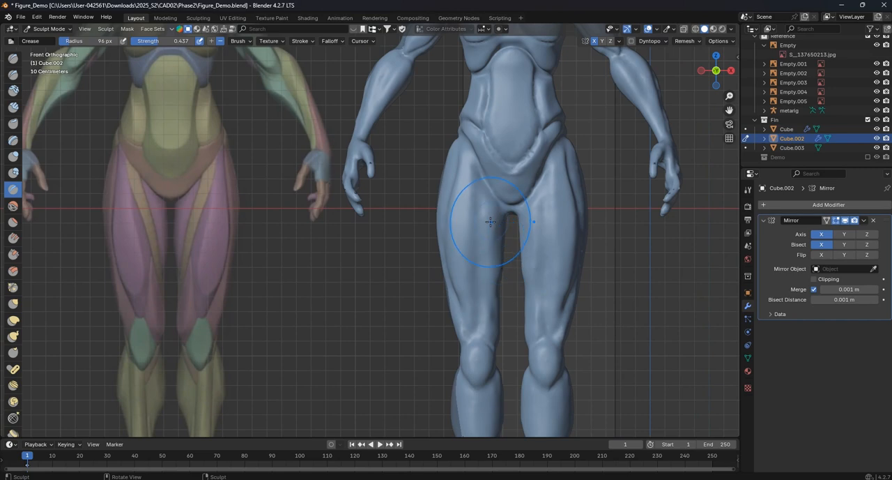
pyautogui.scroll(-4, 489, 221)
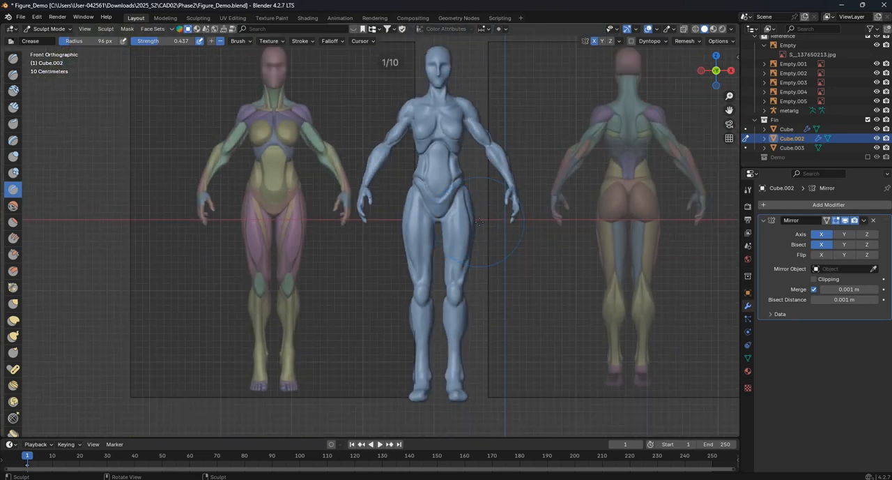
pyautogui.scroll(-2, 452, 166)
pyautogui.keyDown('shift'); pyautogui.moveTo(453, 165); pyautogui.dragTo(432, 325, button='middle'); pyautogui.keyUp('shift')
pyautogui.scroll(2, 434, 306)
pyautogui.keyDown('shift'); pyautogui.moveTo(451, 91); pyautogui.dragTo(437, 177, button='middle'); pyautogui.keyUp('shift')
pyautogui.scroll(4, 437, 176)
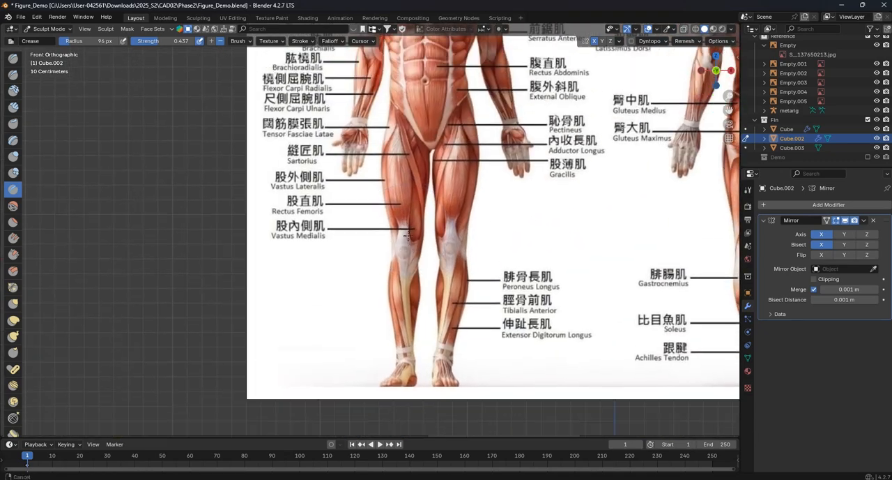
pyautogui.scroll(-1, 437, 176)
pyautogui.scroll(1, 432, 176)
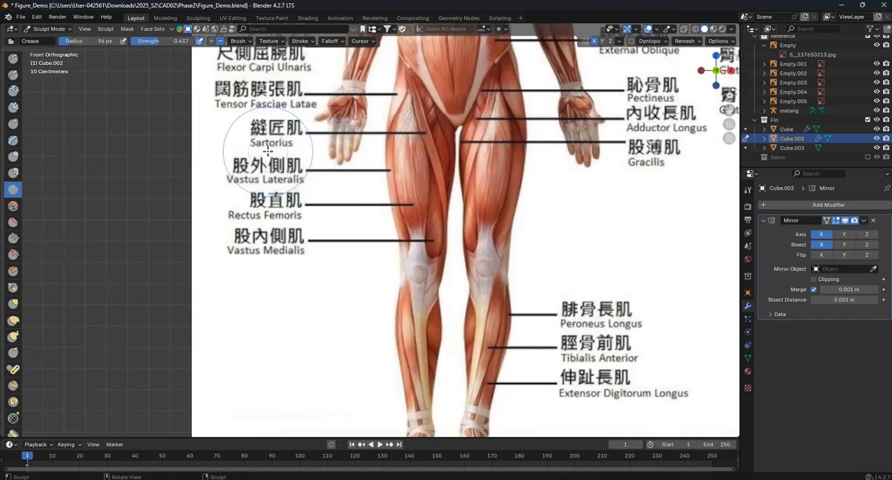
pyautogui.scroll(2, 268, 152)
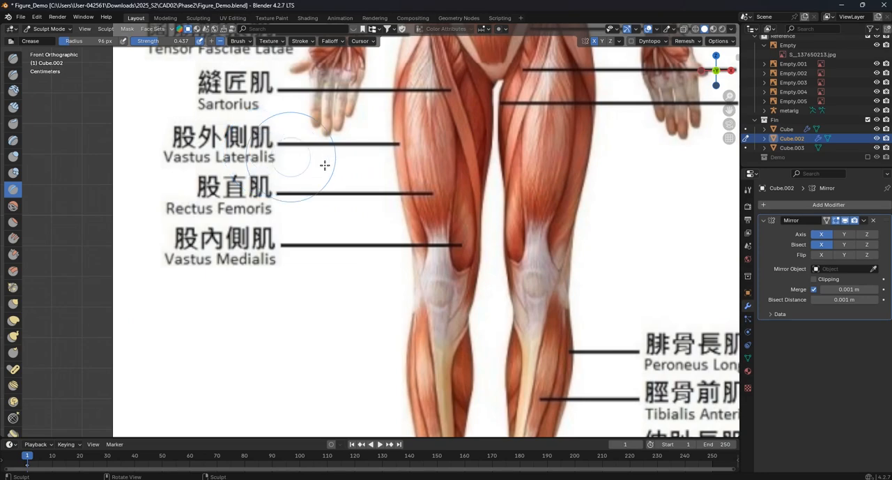
pyautogui.scroll(-11, 293, 157)
pyautogui.scroll(6, 400, 287)
pyautogui.keyDown('shift'); pyautogui.moveTo(395, 408); pyautogui.dragTo(403, 228, button='middle'); pyautogui.keyUp('shift')
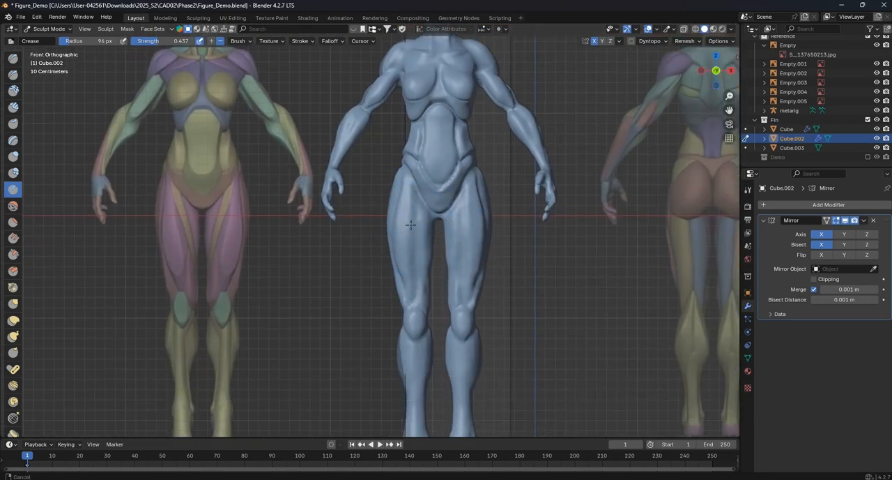
# - Carve a muscle line down the front of the upper thighs from the groin with the Crease brush at a radius of 18 px
pyautogui.scroll(3, 420, 264)
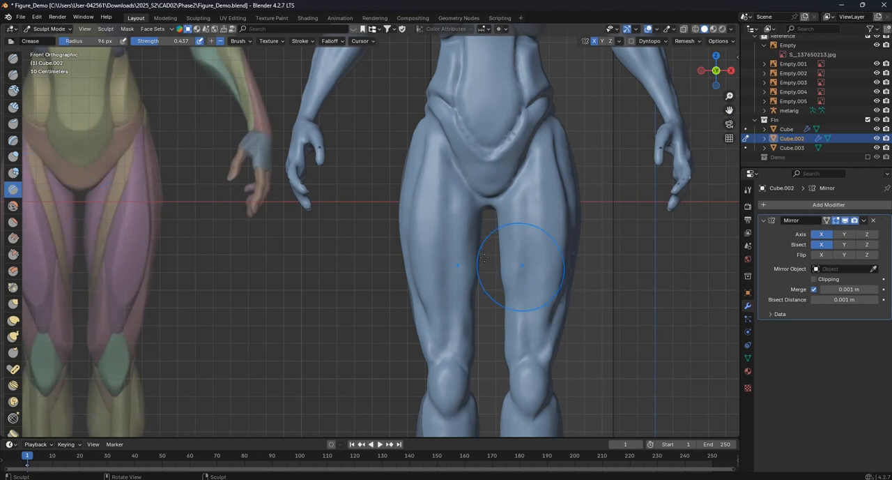
pyautogui.press('f')
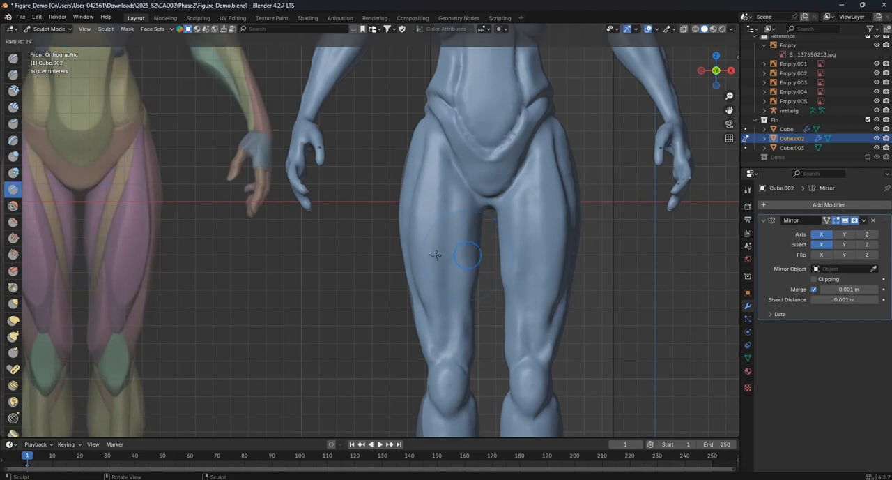
pyautogui.click(435, 255)
pyautogui.press('f')
pyautogui.click(449, 181)
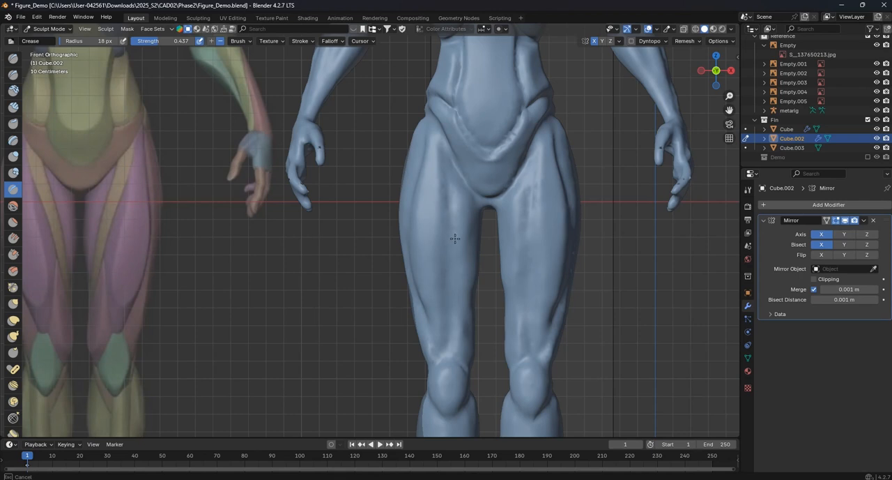
pyautogui.moveTo(490, 311); pyautogui.dragTo(461, 312, button='middle')
# - Deepen the inner thigh muscle creases from the groin down toward the knees with the same Crease brush
pyautogui.scroll(3, 474, 223)
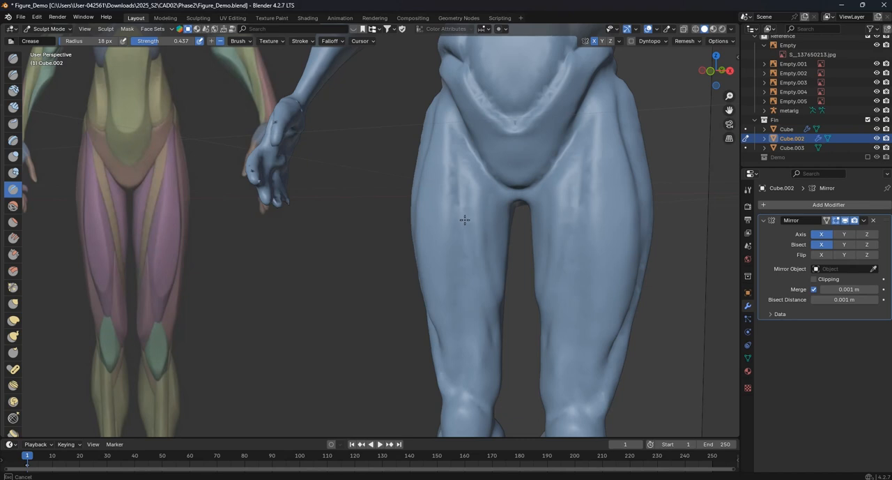
pyautogui.moveTo(462, 179); pyautogui.dragTo(466, 232)
pyautogui.moveTo(504, 348)
pyautogui.mouseDown(button='middle')
pyautogui.moveTo(526, 284)
pyautogui.moveTo(522, 253)
pyautogui.moveTo(441, 218)
pyautogui.mouseUp(button='middle')
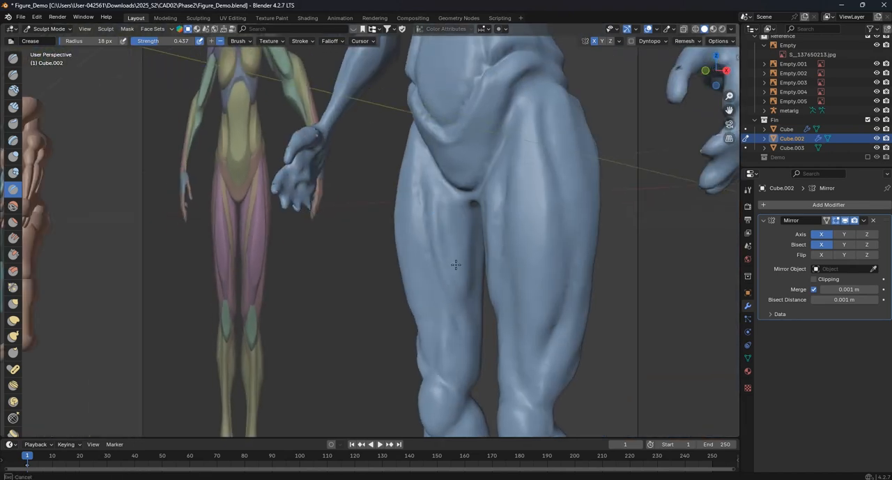
pyautogui.scroll(-3, 472, 309)
pyautogui.moveTo(475, 305)
pyautogui.mouseDown(button='middle')
pyautogui.moveTo(481, 285)
pyautogui.moveTo(403, 269)
pyautogui.mouseUp(button='middle')
pyautogui.scroll(-4, 483, 285)
pyautogui.scroll(4, 348, 256)
pyautogui.keyDown('shift'); pyautogui.moveTo(286, 263); pyautogui.dragTo(459, 251, button='middle'); pyautogui.keyUp('shift')
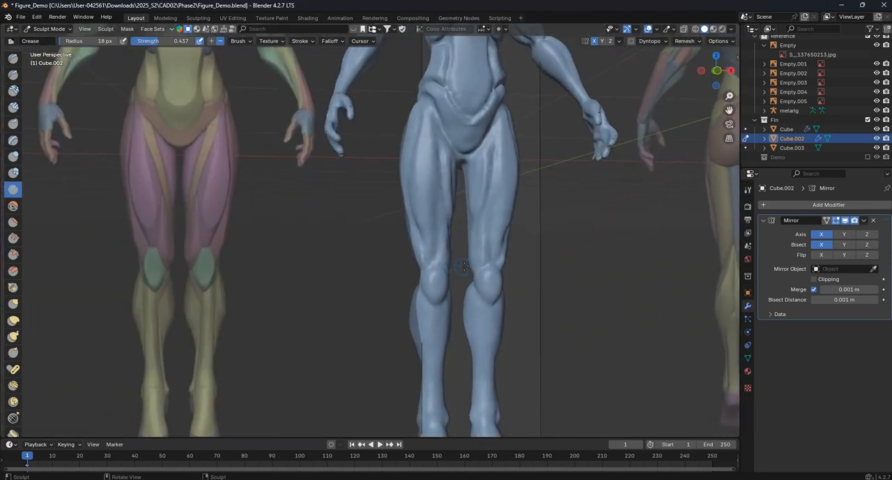
# - Define the shin ridge from below the kneecap to the ankle with the Draw Sharp brush at a radius of 46 px
pyautogui.press('KP_1')
pyautogui.keyDown('shift'); pyautogui.moveTo(458, 299); pyautogui.dragTo(446, 191, button='middle'); pyautogui.keyUp('shift')
pyautogui.scroll(4, 488, 200)
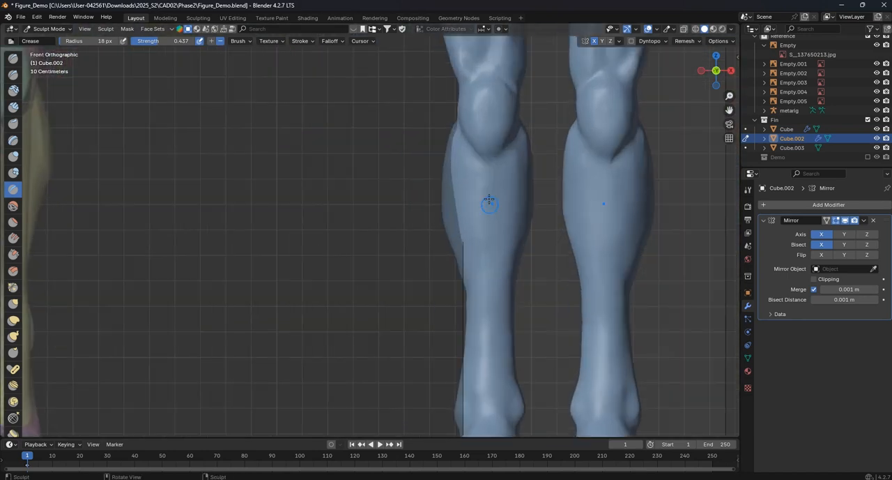
pyautogui.scroll(-1, 488, 210)
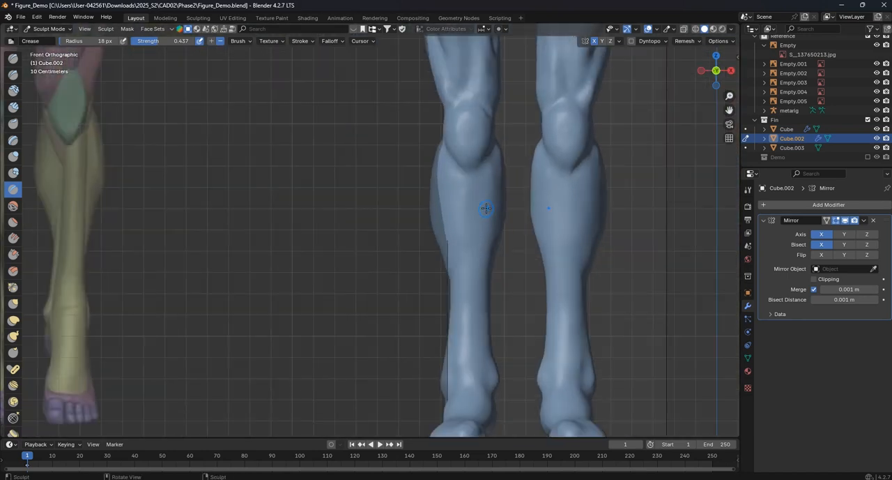
pyautogui.click(13, 75)
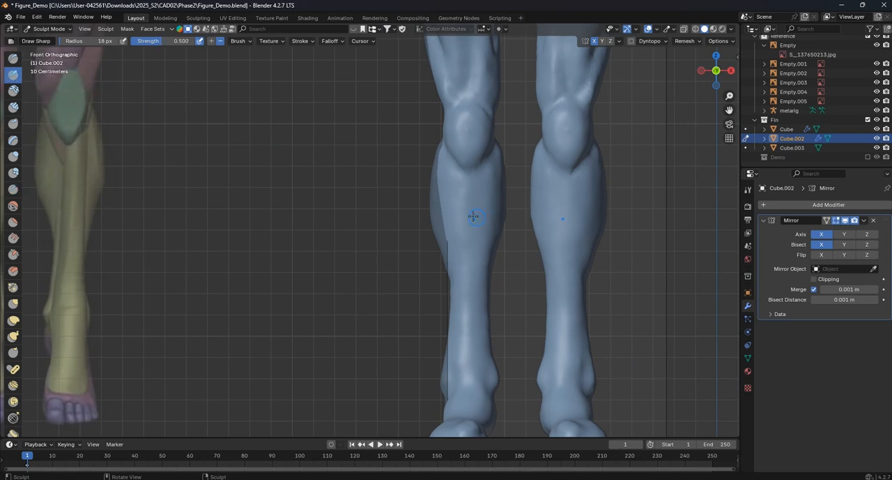
pyautogui.press('f')
pyautogui.click(479, 201)
pyautogui.moveTo(466, 177); pyautogui.dragTo(466, 354)
pyautogui.moveTo(466, 354); pyautogui.dragTo(422, 322, button='middle')
pyautogui.press('KP_1')
pyautogui.moveTo(451, 183); pyautogui.dragTo(448, 342)
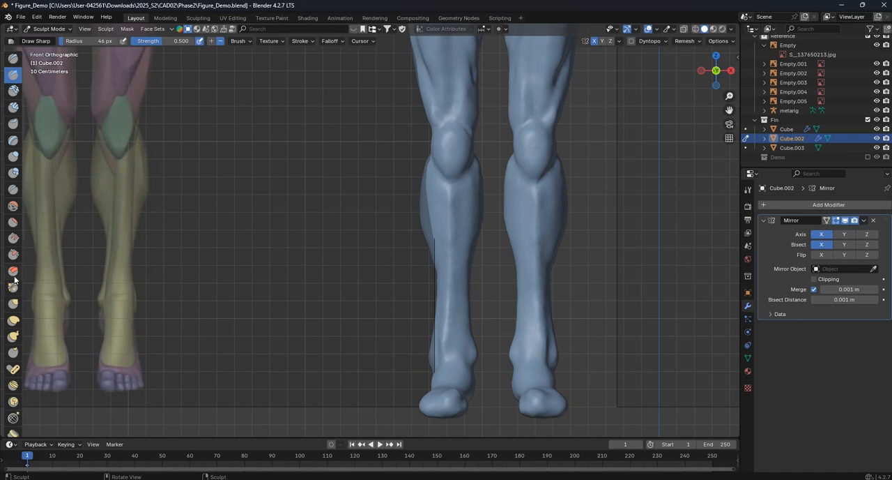
# - Soften the shin and inner calf below the knee with the Smooth brush at a radius of 83 px
pyautogui.click(13, 206)
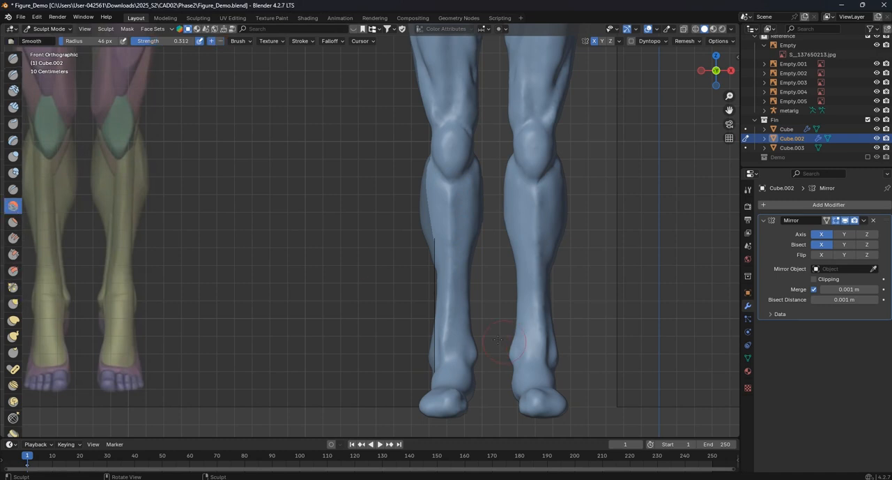
pyautogui.press('f')
pyautogui.click(446, 329)
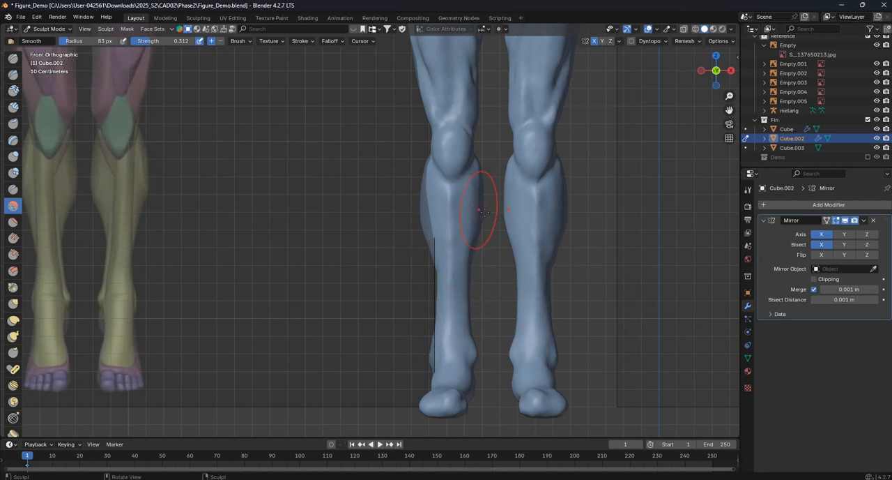
pyautogui.keyDown('shift'); pyautogui.moveTo(458, 185); pyautogui.dragTo(478, 223, button='middle'); pyautogui.keyUp('shift')
# - Sharpen the lower edge of the kneecaps with the Crease brush at a radius of 24 px
pyautogui.click(12, 189)
pyautogui.scroll(2, 503, 252)
pyautogui.press('f')
pyautogui.click(481, 259)
pyautogui.scroll(1, 485, 253)
pyautogui.scroll(1, 504, 227)
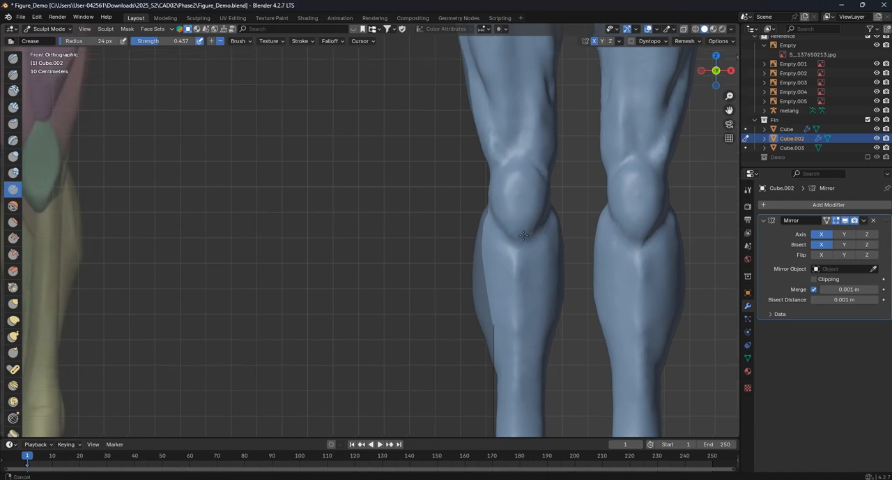
pyautogui.moveTo(509, 247); pyautogui.dragTo(529, 260)
# - Carve a diagonal crease from the inner knee toward the shin with the Crease brush at a radius of 19 px
pyautogui.moveTo(551, 244)
pyautogui.mouseDown(button='middle')
pyautogui.moveTo(498, 253)
pyautogui.moveTo(506, 279)
pyautogui.moveTo(440, 247)
pyautogui.moveTo(509, 204)
pyautogui.mouseUp(button='middle')
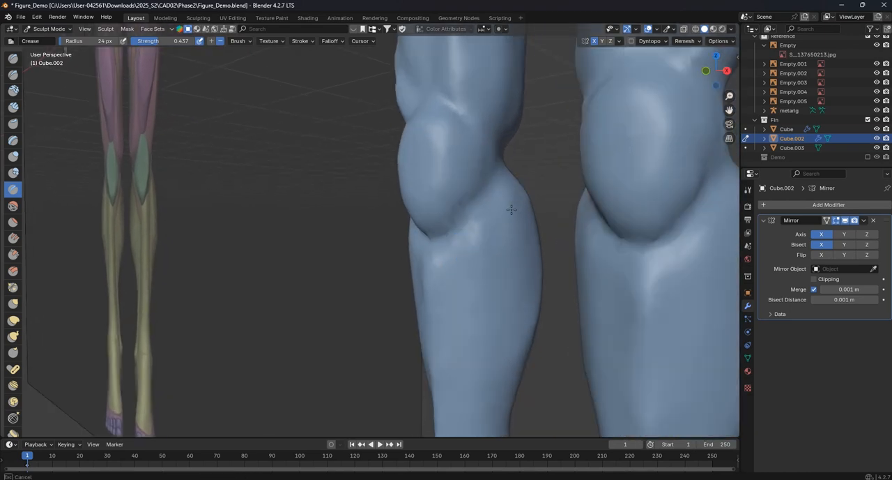
pyautogui.press('f')
pyautogui.click(513, 215)
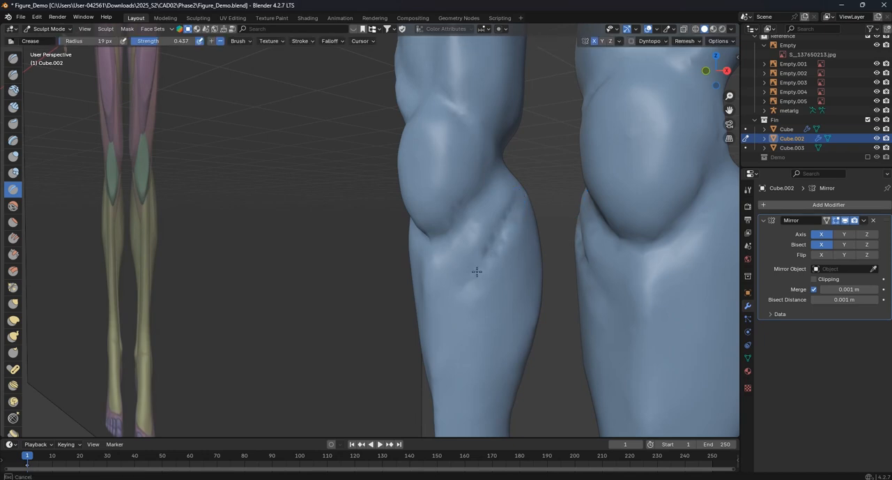
# - Crease the muscle lines on the front of the lower legs beneath the kneecaps, following the front reference
pyautogui.press('KP_1')
pyautogui.scroll(-4, 480, 259)
pyautogui.scroll(1, 463, 264)
pyautogui.keyDown('shift'); pyautogui.moveTo(462, 265); pyautogui.dragTo(509, 220, button='middle'); pyautogui.keyUp('shift')
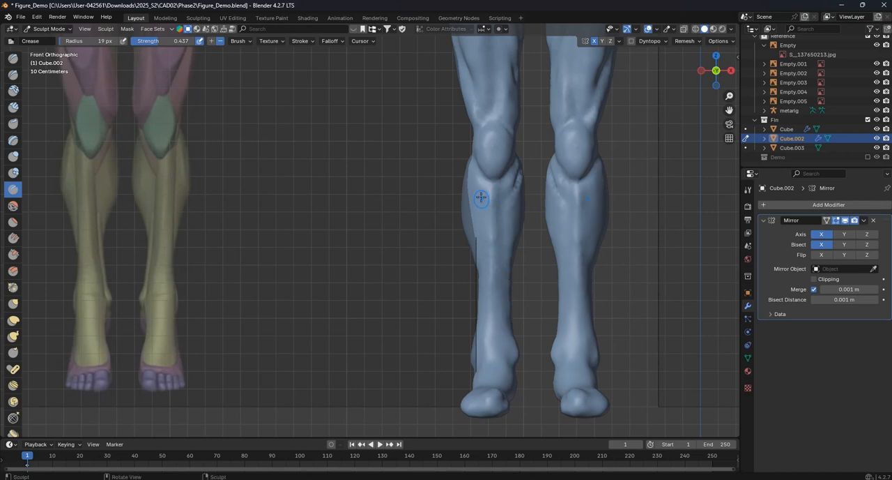
pyautogui.keyDown('shift'); pyautogui.moveTo(483, 202); pyautogui.dragTo(518, 230, button='middle'); pyautogui.keyUp('shift')
pyautogui.moveTo(497, 193); pyautogui.dragTo(495, 220)
pyautogui.moveTo(491, 285)
pyautogui.mouseDown(button='middle')
pyautogui.moveTo(470, 315)
pyautogui.moveTo(494, 313)
pyautogui.moveTo(454, 316)
pyautogui.mouseUp(button='middle')
pyautogui.moveTo(455, 316); pyautogui.dragTo(472, 335)
# - Examine the lower leg muscles on the labelled anatomy charts and compare them with the back of the sculpted calves
pyautogui.moveTo(460, 186); pyautogui.dragTo(254, 307, button='middle')
pyautogui.moveTo(249, 310); pyautogui.dragTo(244, 234)
pyautogui.moveTo(272, 268); pyautogui.dragTo(217, 282, button='middle')
pyautogui.scroll(3, 389, 266)
pyautogui.moveTo(405, 266)
pyautogui.mouseDown(button='middle')
pyautogui.moveTo(391, 268)
pyautogui.moveTo(435, 340)
pyautogui.mouseUp(button='middle')
pyautogui.scroll(-12, 390, 264)
pyautogui.scroll(6, 340, 162)
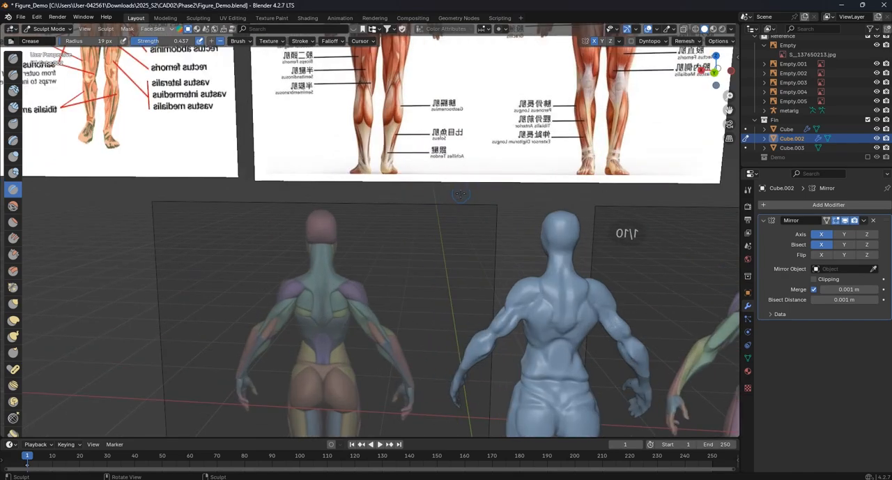
pyautogui.moveTo(442, 175)
pyautogui.mouseDown(button='middle')
pyautogui.moveTo(259, 185)
pyautogui.moveTo(407, 235)
pyautogui.moveTo(358, 238)
pyautogui.mouseUp(button='middle')
pyautogui.scroll(2, 358, 238)
pyautogui.scroll(-5, 357, 239)
pyautogui.keyDown('shift'); pyautogui.moveTo(490, 411); pyautogui.dragTo(454, 150, button='middle'); pyautogui.keyUp('shift')
pyautogui.moveTo(339, 243); pyautogui.dragTo(563, 304, button='middle')
pyautogui.moveTo(345, 230); pyautogui.dragTo(351, 231, button='middle')
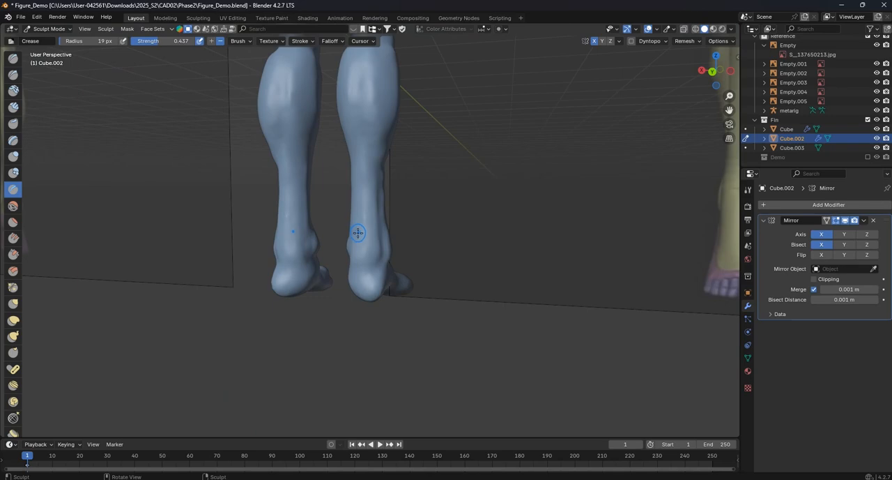
# - Reshape the ankle contours and lower calves from the back view with the Grab brush at a radius of 64 px
pyautogui.press('KP_1')
pyautogui.press('ctrl+KP_1')
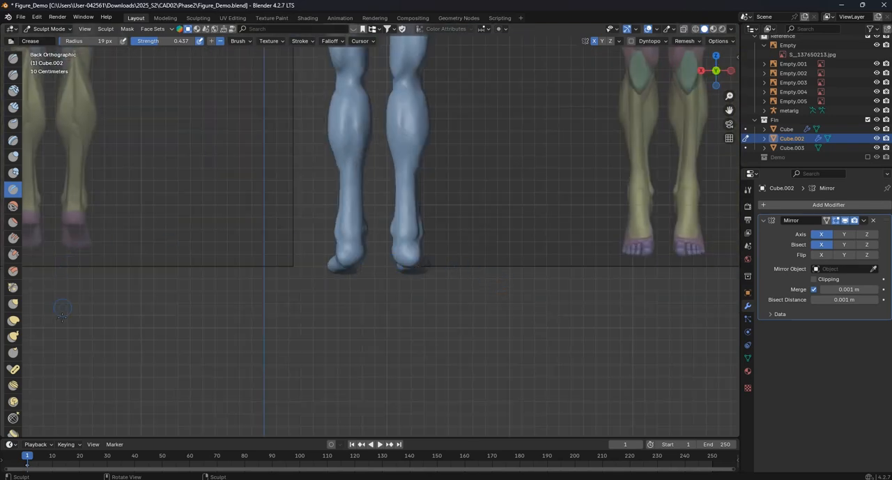
pyautogui.click(12, 304)
pyautogui.scroll(6, 455, 230)
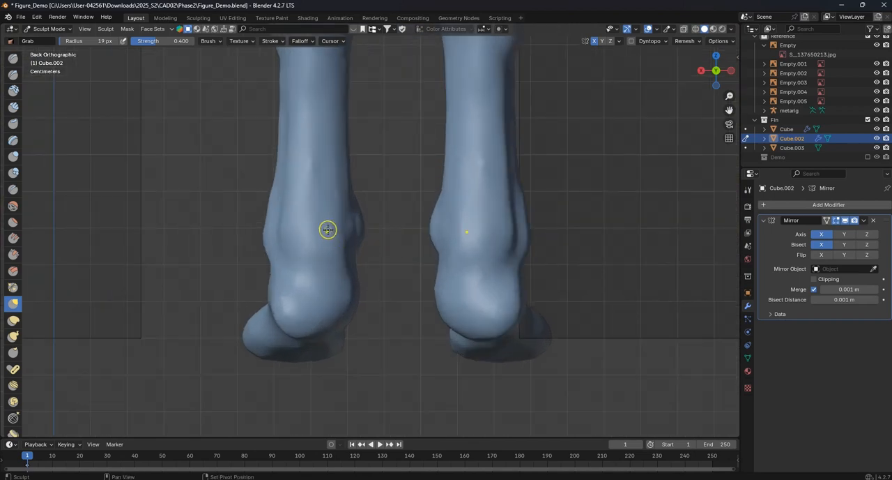
pyautogui.press('f')
pyautogui.click(396, 273)
pyautogui.scroll(-5, 331, 267)
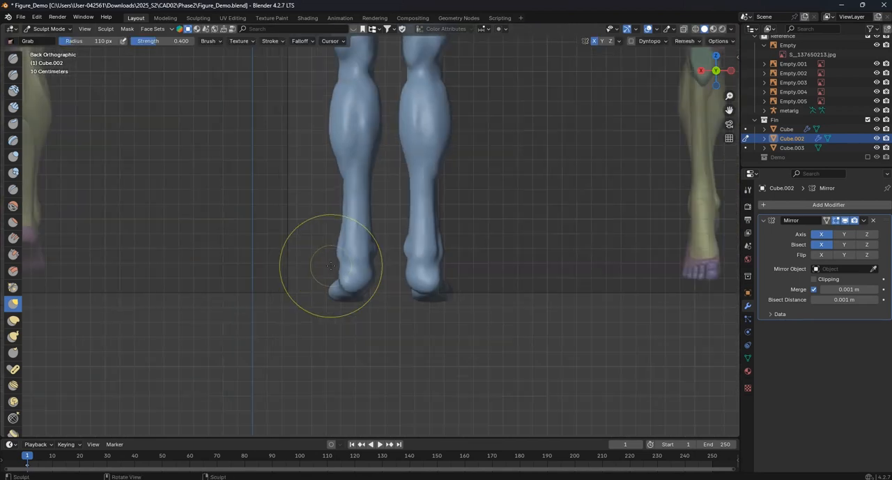
pyautogui.moveTo(329, 259)
pyautogui.keyDown('shift'); pyautogui.mouseDown(button='middle')
pyautogui.moveTo(289, 279)
pyautogui.moveTo(516, 283)
pyautogui.moveTo(443, 272)
pyautogui.mouseUp(button='middle'); pyautogui.keyUp('shift')
pyautogui.scroll(2, 511, 270)
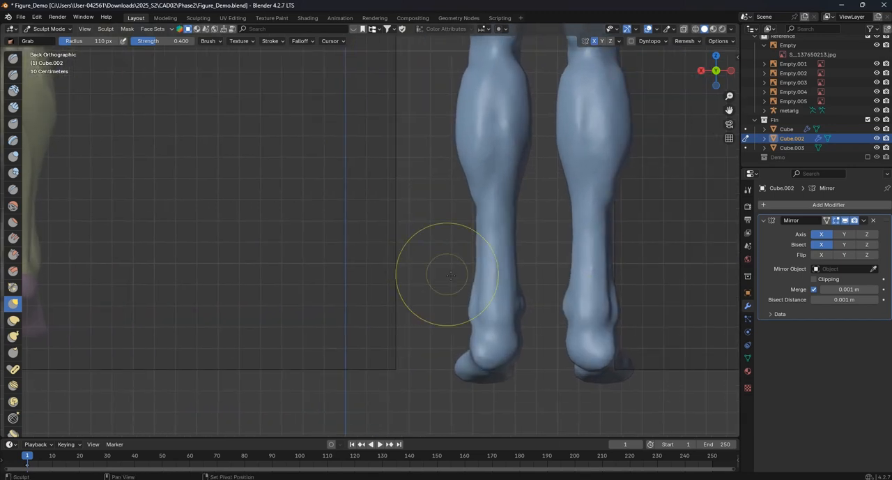
pyautogui.press('f')
pyautogui.click(437, 283)
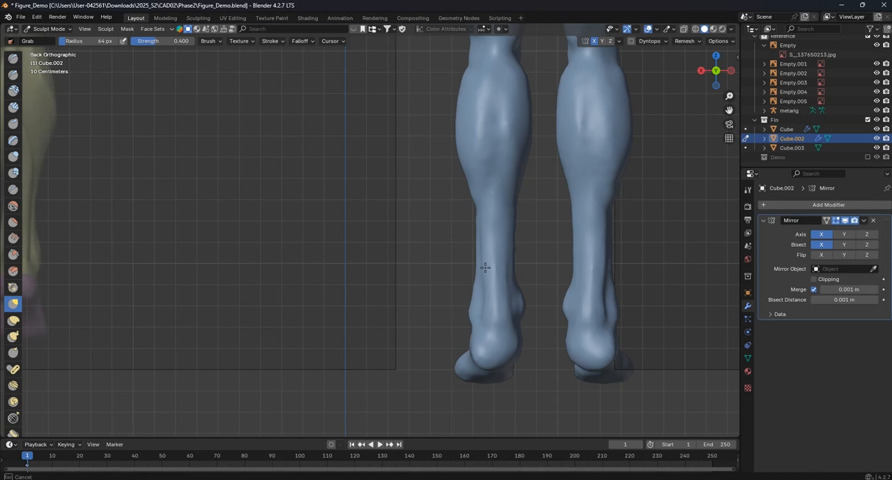
pyautogui.scroll(-2, 501, 316)
pyautogui.keyDown('shift'); pyautogui.moveTo(502, 316); pyautogui.dragTo(529, 293, button='middle'); pyautogui.keyUp('shift')
# - Pull the heel contour into shape from the back view with the Grab brush at a radius of 113 px
pyautogui.scroll(3, 614, 315)
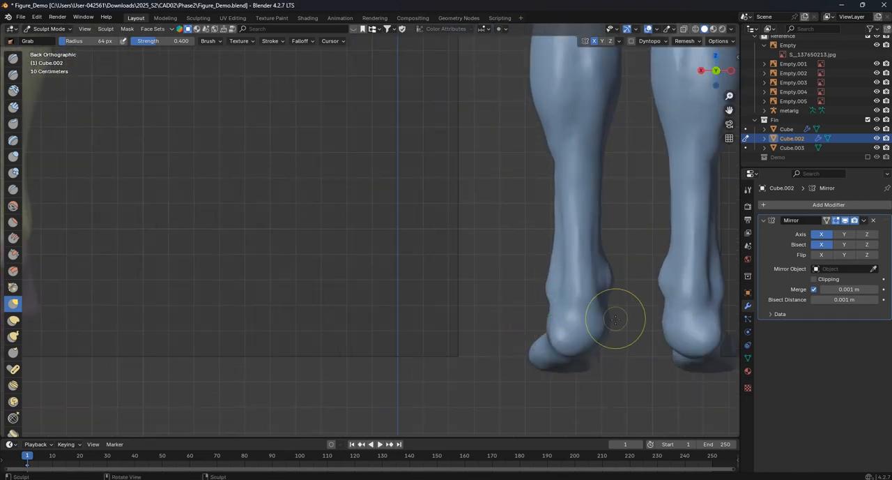
pyautogui.keyDown('shift'); pyautogui.moveTo(618, 319); pyautogui.dragTo(441, 287, button='middle'); pyautogui.keyUp('shift')
pyautogui.scroll(2, 436, 302)
pyautogui.press('f')
pyautogui.click(453, 329)
pyautogui.moveTo(424, 332); pyautogui.dragTo(420, 319)
pyautogui.moveTo(414, 333); pyautogui.dragTo(413, 324)
pyautogui.moveTo(430, 334); pyautogui.dragTo(416, 329)
# - Flatten the underside of the heels with the Flatten/Contrast brush at a radius of 113 px and strength 0.500
pyautogui.scroll(-3, 432, 321)
pyautogui.moveTo(423, 296); pyautogui.dragTo(523, 273, button='middle')
pyautogui.moveTo(523, 274)
pyautogui.keyDown('shift'); pyautogui.mouseDown(button='middle')
pyautogui.moveTo(410, 269)
pyautogui.moveTo(317, 241)
pyautogui.moveTo(398, 293)
pyautogui.mouseUp(button='middle'); pyautogui.keyUp('shift')
pyautogui.scroll(3, 414, 267)
pyautogui.moveTo(397, 293); pyautogui.dragTo(360, 282, button='middle')
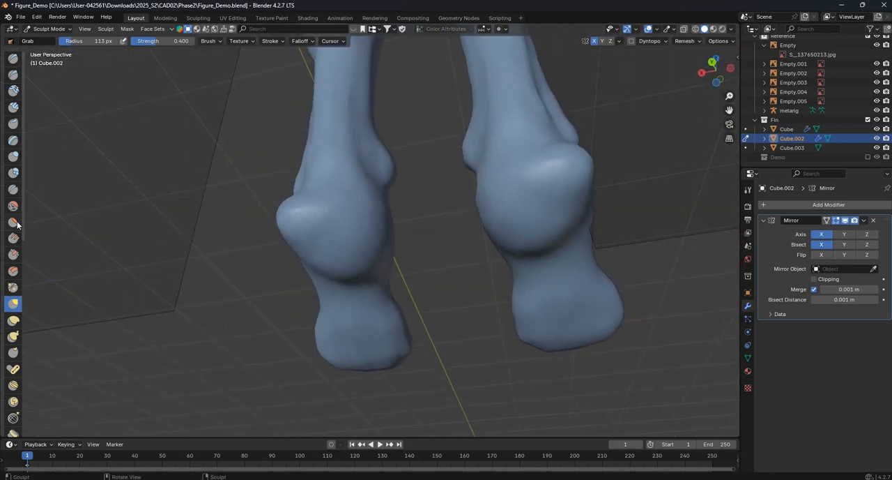
pyautogui.click(13, 222)
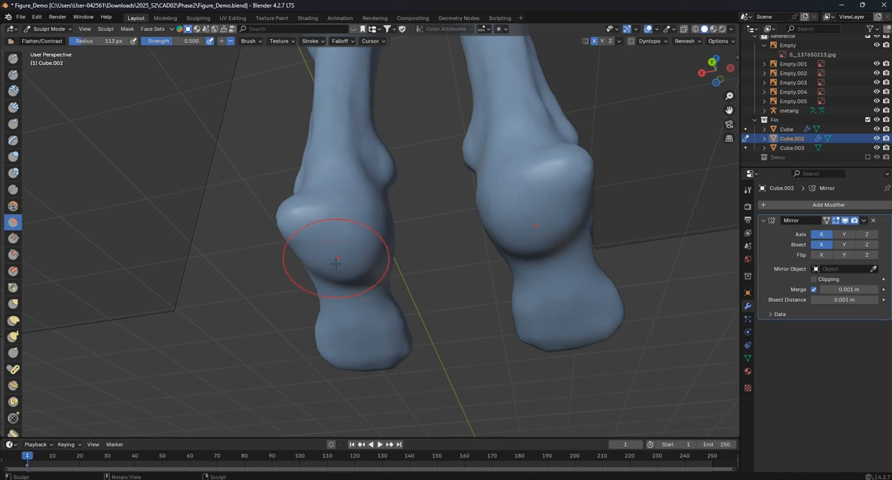
pyautogui.moveTo(344, 259)
pyautogui.mouseDown(button='middle')
pyautogui.moveTo(352, 282)
pyautogui.moveTo(340, 172)
pyautogui.mouseUp(button='middle')
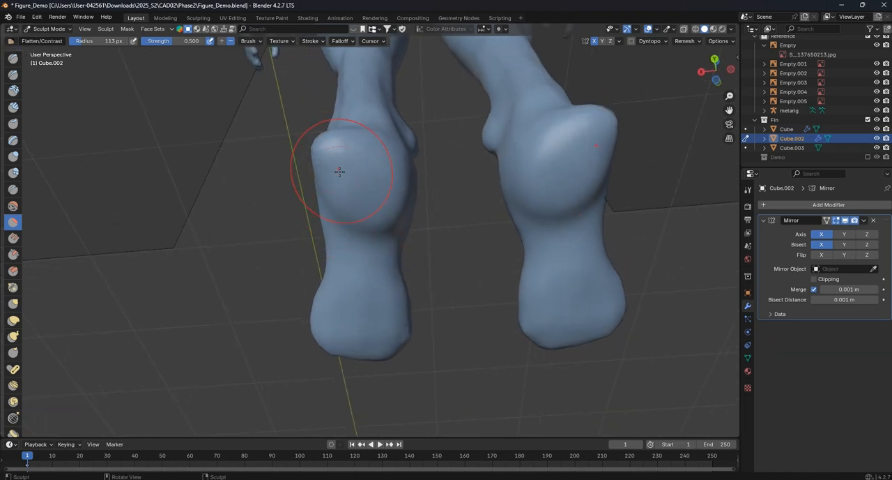
# - Smooth the flattened heels and soles with the Smooth brush at strength 0.312
pyautogui.click(14, 205)
pyautogui.moveTo(334, 223)
pyautogui.mouseDown(button='middle')
pyautogui.moveTo(378, 216)
pyautogui.moveTo(417, 251)
pyautogui.moveTo(341, 232)
pyautogui.mouseUp(button='middle')
pyautogui.moveTo(273, 250)
pyautogui.mouseDown(button='middle')
pyautogui.moveTo(289, 378)
pyautogui.moveTo(342, 358)
pyautogui.moveTo(377, 247)
pyautogui.mouseUp(button='middle')
# - Carve the outer side of the midfoot with the Crease brush at a radius of 85 px
pyautogui.moveTo(416, 220)
pyautogui.mouseDown(button='middle')
pyautogui.moveTo(384, 231)
pyautogui.moveTo(361, 218)
pyautogui.moveTo(428, 272)
pyautogui.moveTo(369, 286)
pyautogui.moveTo(365, 277)
pyautogui.moveTo(380, 268)
pyautogui.mouseUp(button='middle')
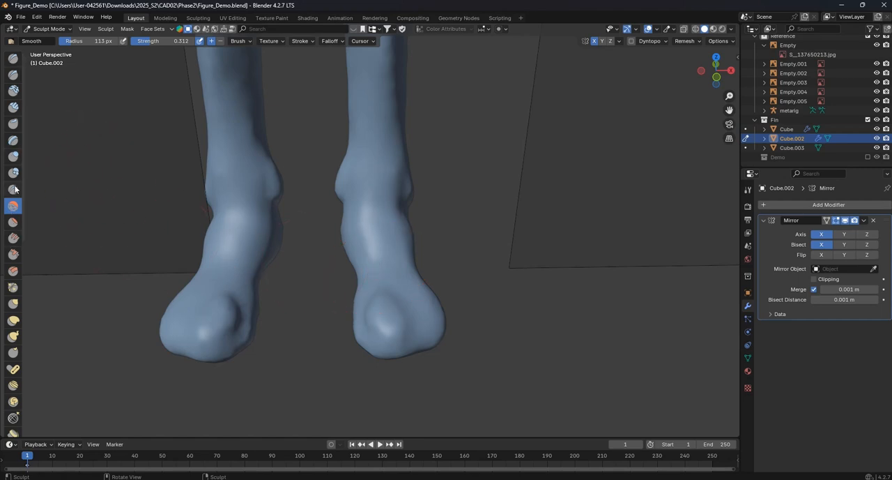
pyautogui.scroll(2, 425, 279)
pyautogui.press('f')
pyautogui.click(409, 273)
pyautogui.moveTo(409, 273)
pyautogui.mouseDown(button='middle')
pyautogui.moveTo(363, 277)
pyautogui.moveTo(391, 287)
pyautogui.mouseUp(button='middle')
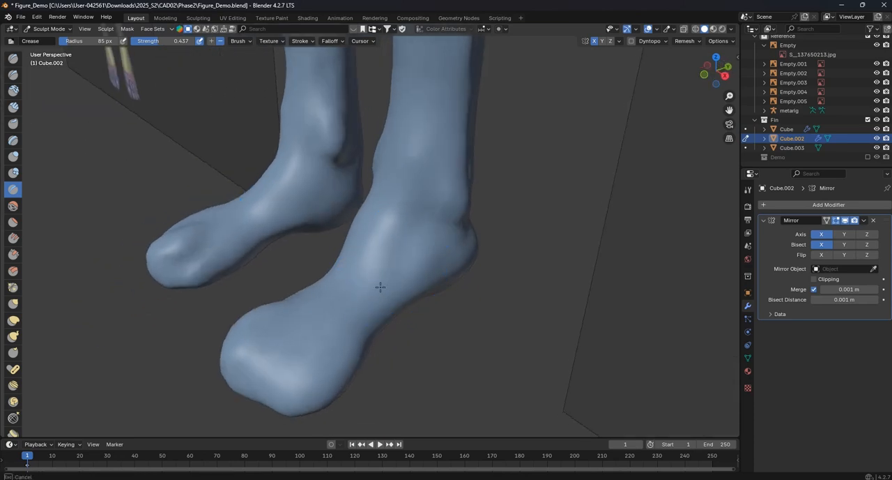
pyautogui.moveTo(376, 295); pyautogui.dragTo(394, 319, button='middle')
# - Carve a groove between the big toe and the other toes with the Crease brush at a radius of 51 px
pyautogui.press('f')
pyautogui.click(378, 335)
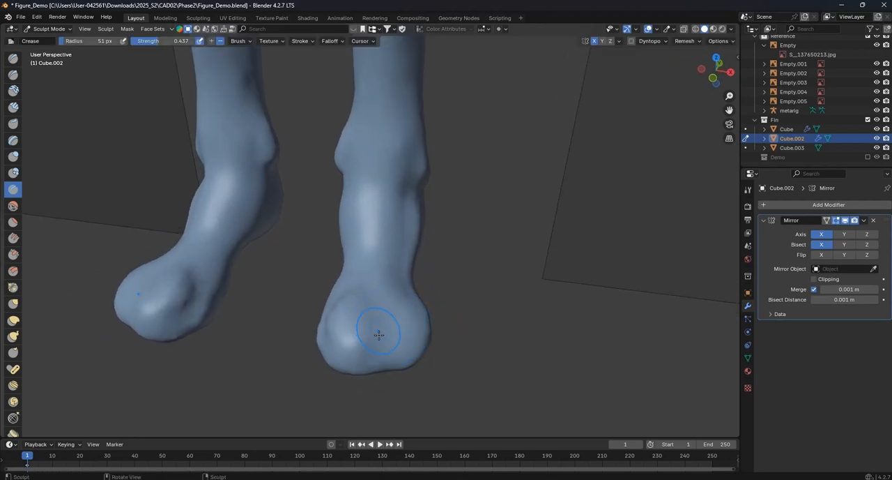
pyautogui.moveTo(402, 338); pyautogui.dragTo(321, 179, button='middle')
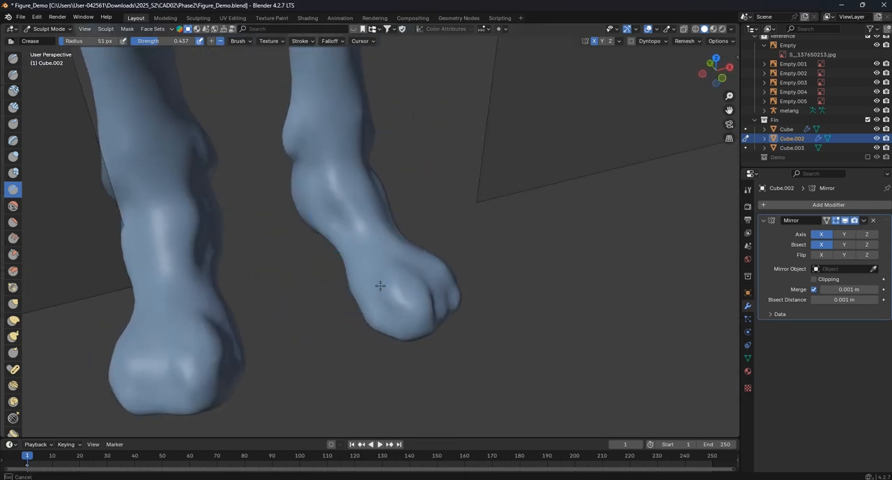
pyautogui.moveTo(319, 213)
pyautogui.mouseDown(button='middle')
pyautogui.moveTo(358, 210)
pyautogui.moveTo(341, 229)
pyautogui.moveTo(203, 249)
pyautogui.mouseUp(button='middle')
# - Reshape the toe end and forefoot with the Grab brush at a radius of 103 px
pyautogui.click(14, 302)
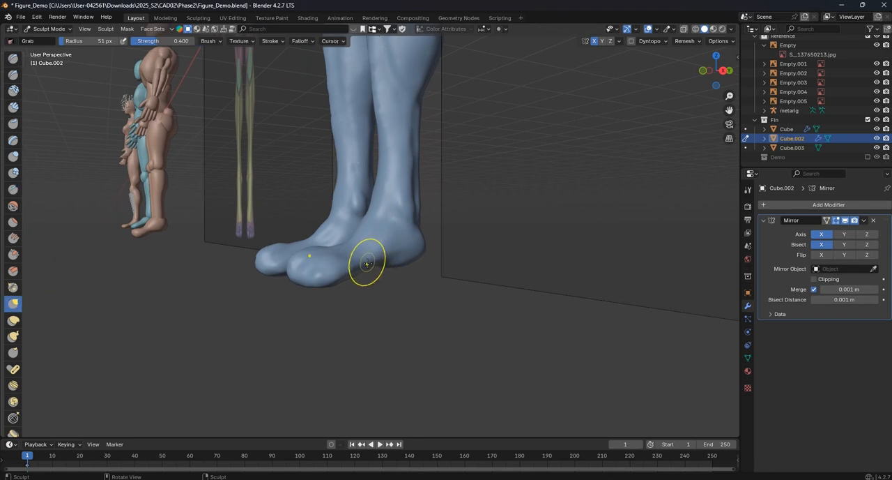
pyautogui.moveTo(296, 266); pyautogui.dragTo(307, 279, button='middle')
pyautogui.press('f')
pyautogui.click(359, 278)
pyautogui.scroll(2, 328, 275)
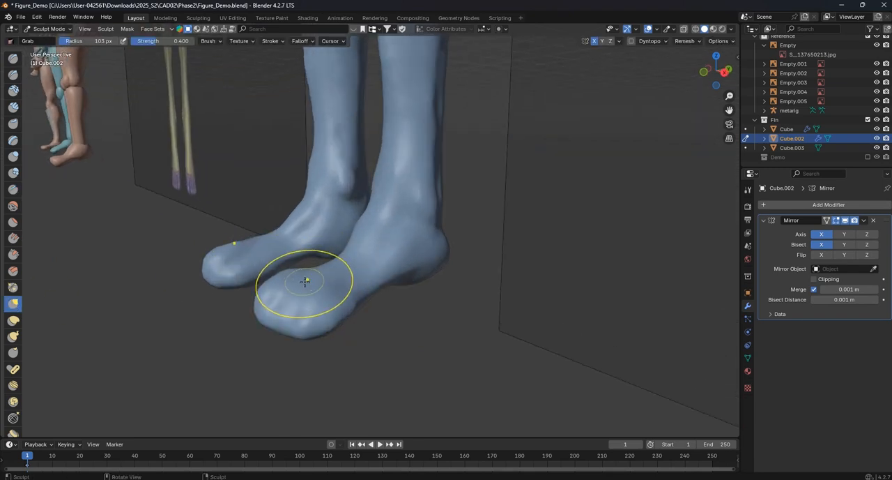
pyautogui.moveTo(287, 287); pyautogui.dragTo(301, 300)
pyautogui.moveTo(320, 317); pyautogui.dragTo(307, 256, button='middle')
pyautogui.moveTo(294, 256)
pyautogui.mouseDown()
pyautogui.moveTo(300, 249)
pyautogui.moveTo(278, 254)
pyautogui.mouseUp()
pyautogui.moveTo(299, 252); pyautogui.dragTo(419, 317, button='middle')
# - Adjust the contours of the instep and hindfoot from the front view with the Grab brush at a radius of 203 px
pyautogui.scroll(1, 421, 316)
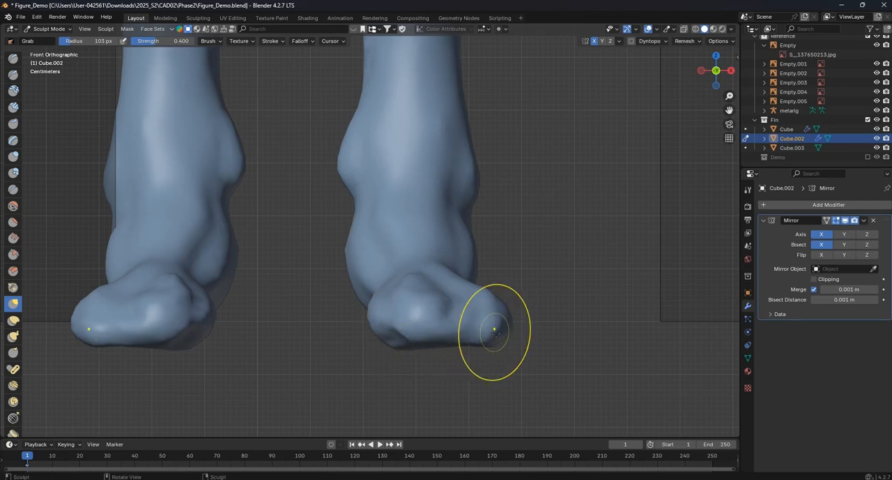
pyautogui.press('f')
pyautogui.click(465, 251)
pyautogui.moveTo(360, 250); pyautogui.dragTo(367, 257)
pyautogui.moveTo(359, 260); pyautogui.dragTo(358, 258)
pyautogui.moveTo(399, 225)
pyautogui.mouseDown()
pyautogui.moveTo(398, 235)
pyautogui.moveTo(410, 228)
pyautogui.mouseUp()
pyautogui.press('KP_3')
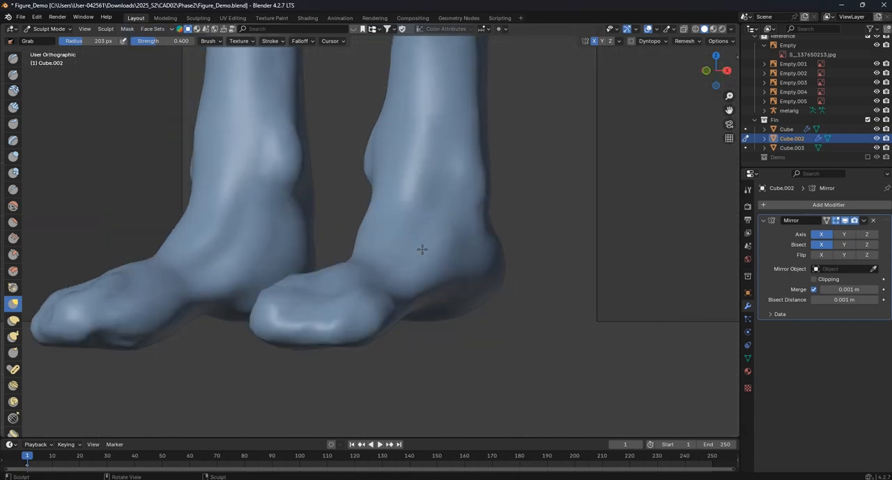
# - Reshape the heel from the right side view with the Grab brush at a radius of 120 px
pyautogui.scroll(-1, 427, 253)
pyautogui.moveTo(399, 287)
pyautogui.mouseDown()
pyautogui.moveTo(457, 289)
pyautogui.moveTo(447, 283)
pyautogui.mouseUp()
pyautogui.press('f')
pyautogui.click(413, 285)
pyautogui.press('f')
pyautogui.click(430, 285)
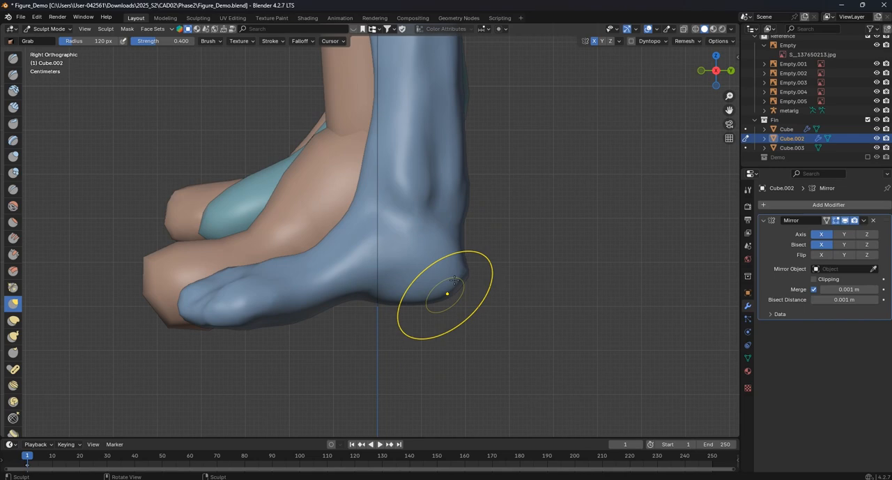
# - Adjust the front contour of the shin and the ankle profile with the Grab brush at a radius of 169 px
pyautogui.moveTo(387, 214)
pyautogui.keyDown('shift'); pyautogui.mouseDown(button='middle')
pyautogui.moveTo(410, 247)
pyautogui.moveTo(394, 238)
pyautogui.moveTo(414, 218)
pyautogui.mouseUp(button='middle'); pyautogui.keyUp('shift')
pyautogui.press('f')
pyautogui.click(395, 241)
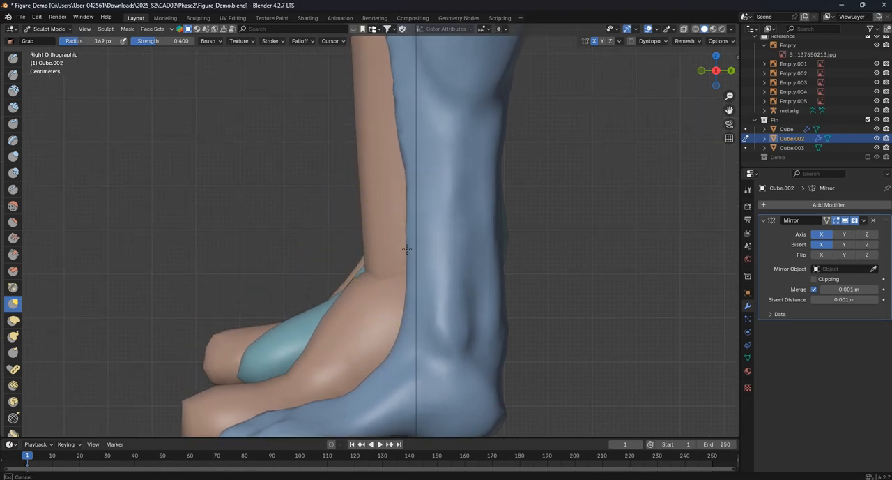
pyautogui.scroll(-5, 411, 176)
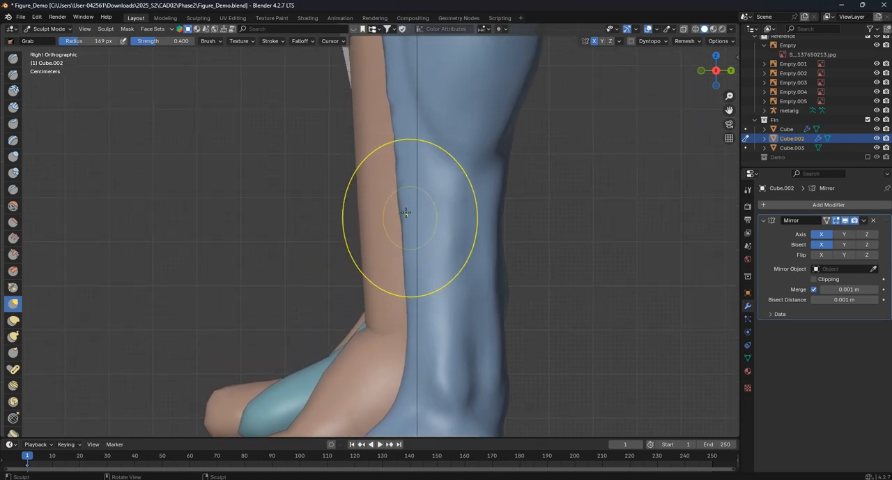
pyautogui.scroll(5, 408, 212)
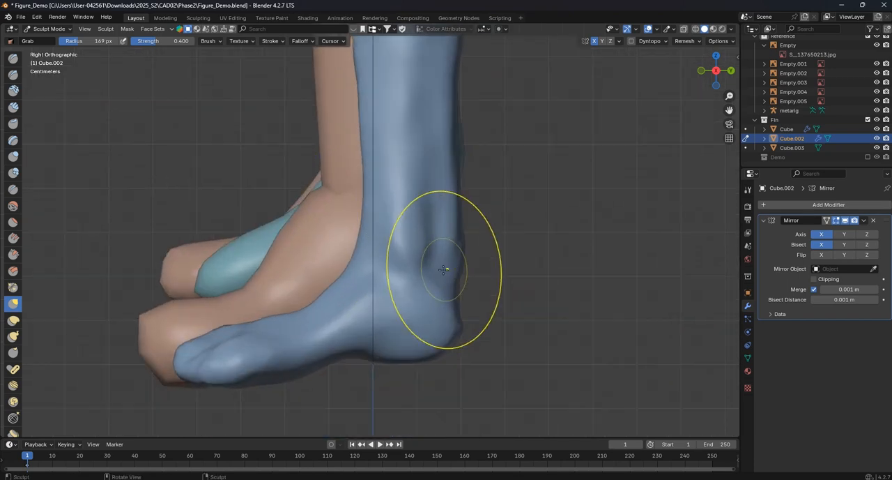
pyautogui.scroll(-1, 484, 211)
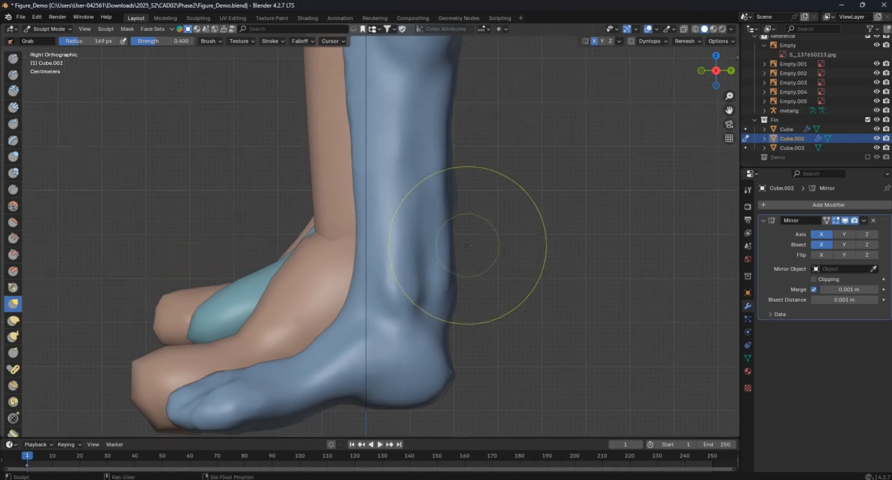
# - Reshape the back of the lower leg and the Achilles area in side view with the Grab brush at a radius of 243 px
pyautogui.scroll(-2, 441, 193)
pyautogui.keyDown('shift'); pyautogui.moveTo(441, 192); pyautogui.dragTo(416, 269, button='middle'); pyautogui.keyUp('shift')
pyautogui.press('f')
pyautogui.click(431, 195)
pyautogui.moveTo(400, 186)
pyautogui.mouseDown()
pyautogui.moveTo(410, 183)
pyautogui.moveTo(408, 192)
pyautogui.mouseUp()
pyautogui.keyDown('shift'); pyautogui.moveTo(409, 367); pyautogui.dragTo(420, 288, button='middle'); pyautogui.keyUp('shift')
pyautogui.scroll(1, 418, 283)
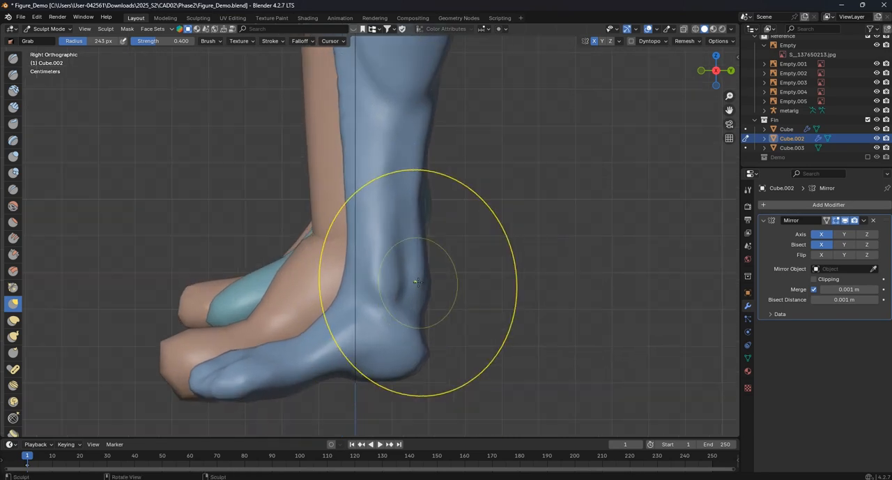
pyautogui.moveTo(426, 261); pyautogui.dragTo(422, 264)
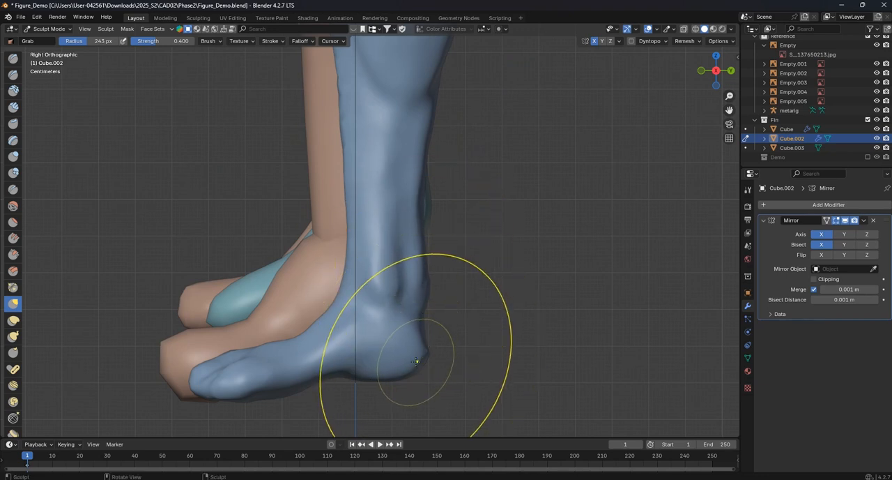
# - Refine the upper contour of the toes and forefoot in side view with the Grab brush at a radius of 130 px
pyautogui.keyDown('shift'); pyautogui.moveTo(250, 347); pyautogui.dragTo(319, 307, button='middle'); pyautogui.keyUp('shift')
pyautogui.scroll(3, 314, 318)
pyautogui.keyDown('shift'); pyautogui.moveTo(298, 342); pyautogui.dragTo(354, 277, button='middle'); pyautogui.keyUp('shift')
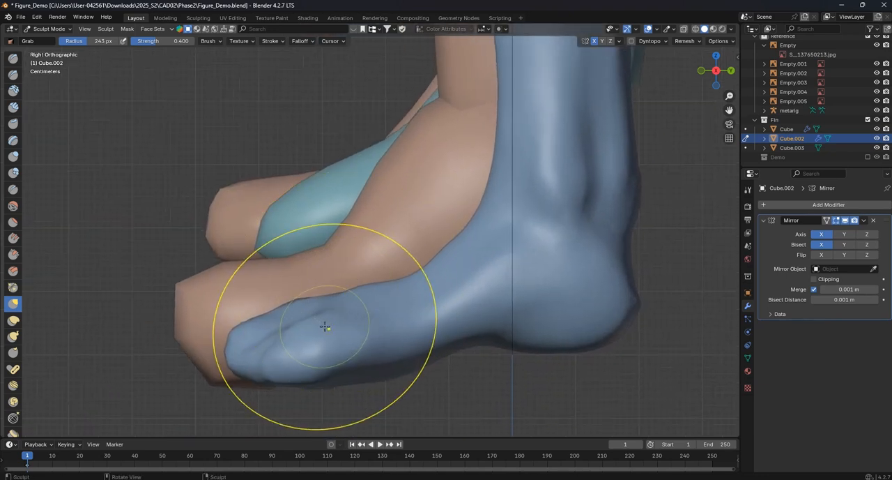
pyautogui.press('f')
pyautogui.click(291, 333)
pyautogui.press('f')
pyautogui.click(262, 322)
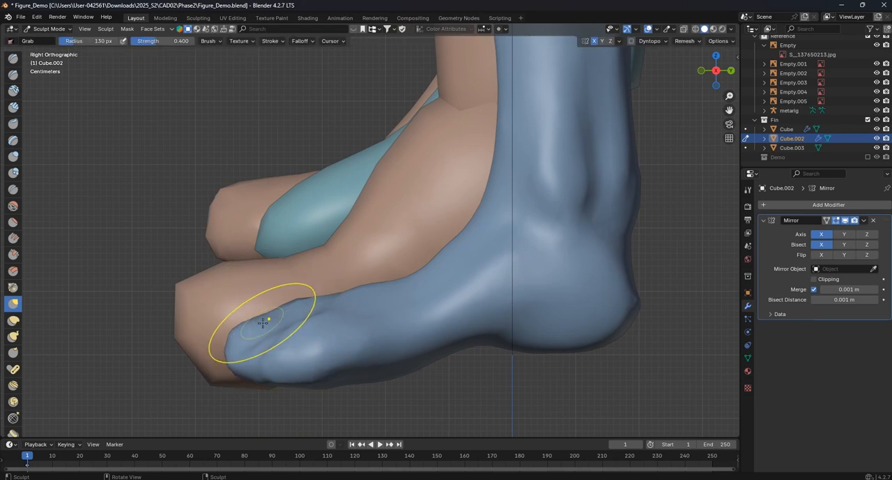
pyautogui.moveTo(264, 324); pyautogui.dragTo(265, 327)
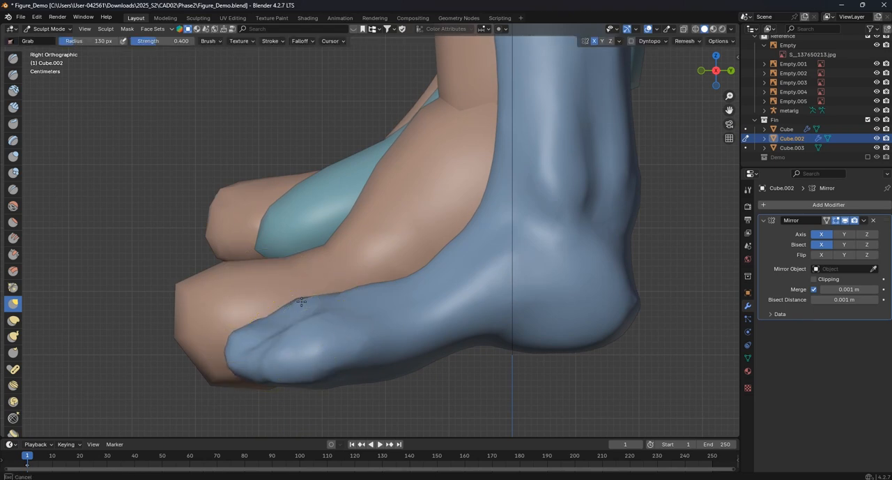
pyautogui.moveTo(346, 307); pyautogui.dragTo(348, 304)
# - Pull the sole and the underside of the heel into a rounder profile with the Grab brush at 130 px
pyautogui.scroll(-1, 349, 303)
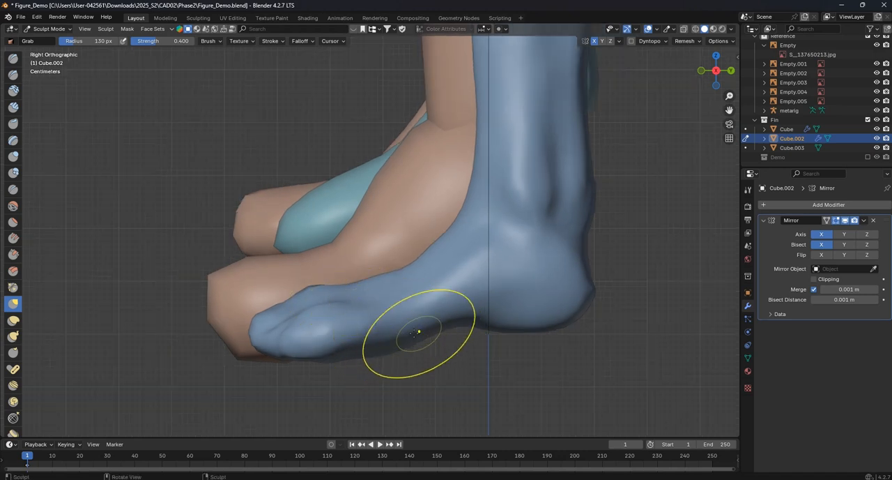
pyautogui.moveTo(403, 347); pyautogui.dragTo(406, 349)
pyautogui.moveTo(520, 333); pyautogui.dragTo(528, 341)
pyautogui.moveTo(571, 316); pyautogui.dragTo(578, 309)
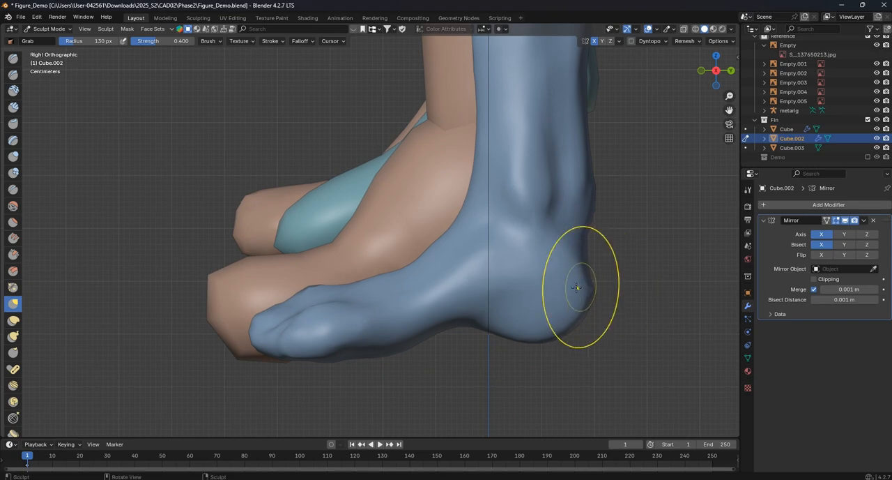
# - Examine the shape of the lower legs and feet from the front and at an angle
pyautogui.scroll(-5, 473, 267)
pyautogui.moveTo(472, 267)
pyautogui.keyDown('alt'); pyautogui.mouseDown(button='middle')
pyautogui.moveTo(418, 279)
pyautogui.moveTo(470, 254)
pyautogui.mouseUp(button='middle'); pyautogui.keyUp('alt')
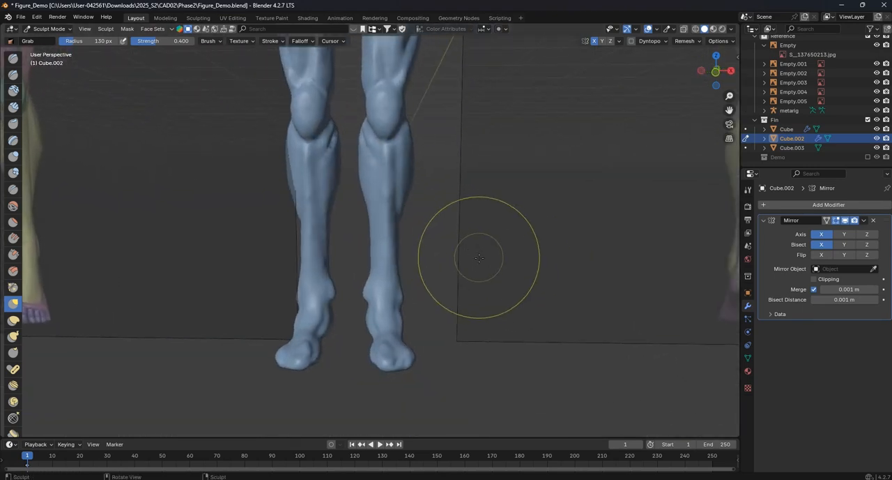
pyautogui.scroll(-8, 416, 219)
pyautogui.scroll(4, 391, 252)
pyautogui.scroll(2, 415, 248)
pyautogui.scroll(2, 442, 293)
pyautogui.moveTo(442, 292); pyautogui.dragTo(390, 252, button='middle')
pyautogui.scroll(2, 368, 265)
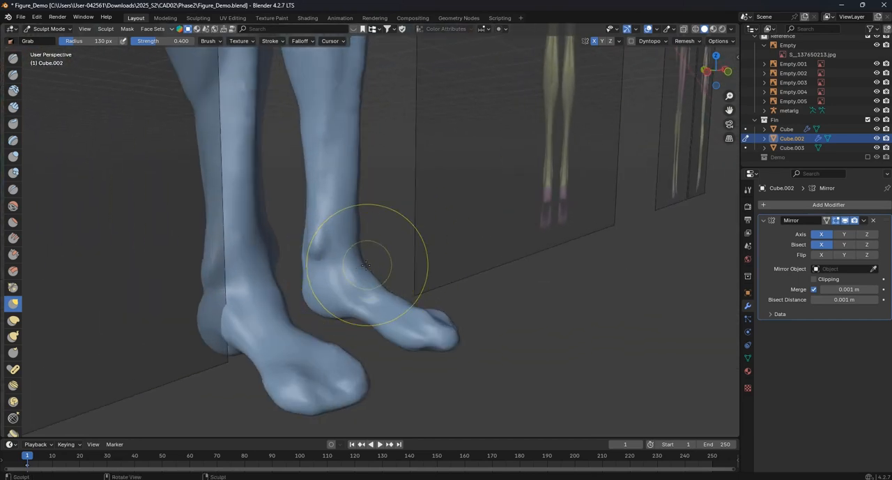
# - Undo the last stroke and reshape the inner ankle bone with the Grab brush at a radius of 194 px
pyautogui.scroll(4, 368, 265)
pyautogui.hotkey('ctrl', 'z')
pyautogui.press('f')
pyautogui.click(390, 207)
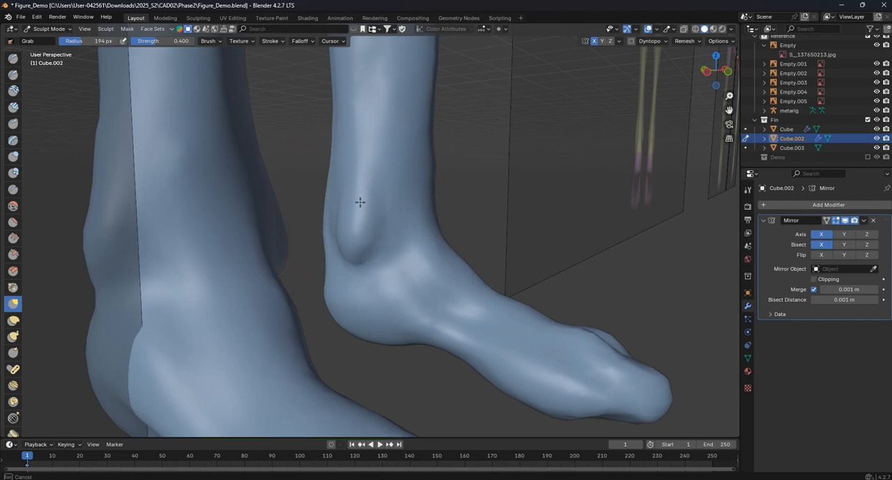
pyautogui.moveTo(361, 202); pyautogui.dragTo(360, 205)
pyautogui.moveTo(361, 206); pyautogui.dragTo(338, 211, button='middle')
pyautogui.scroll(-2, 474, 286)
pyautogui.moveTo(471, 268); pyautogui.dragTo(392, 229, button='middle')
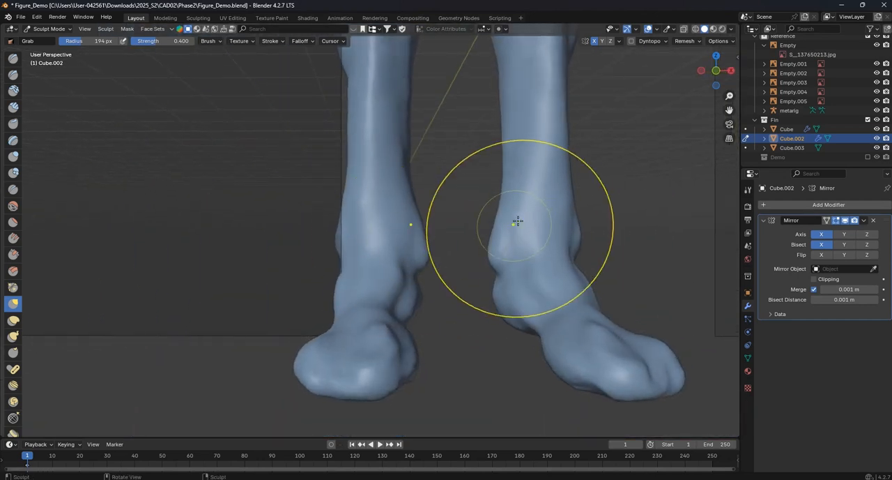
# - Compare the whole legs with the anatomy references from the front and back views
pyautogui.scroll(-8, 457, 248)
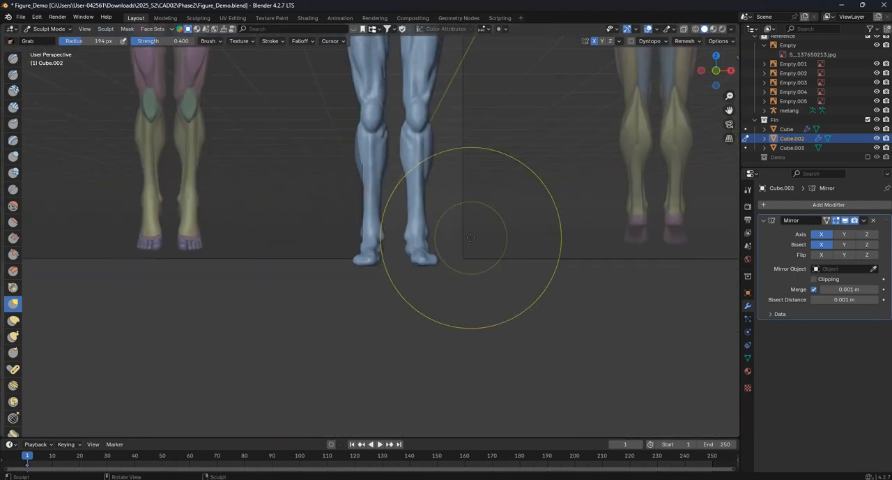
pyautogui.moveTo(471, 237); pyautogui.dragTo(329, 238, button='middle')
pyautogui.keyDown('shift'); pyautogui.moveTo(422, 184); pyautogui.dragTo(425, 260, button='middle'); pyautogui.keyUp('shift')
pyautogui.keyDown('shift'); pyautogui.moveTo(413, 222); pyautogui.dragTo(352, 267, button='middle'); pyautogui.keyUp('shift')
pyautogui.press('KP_1')
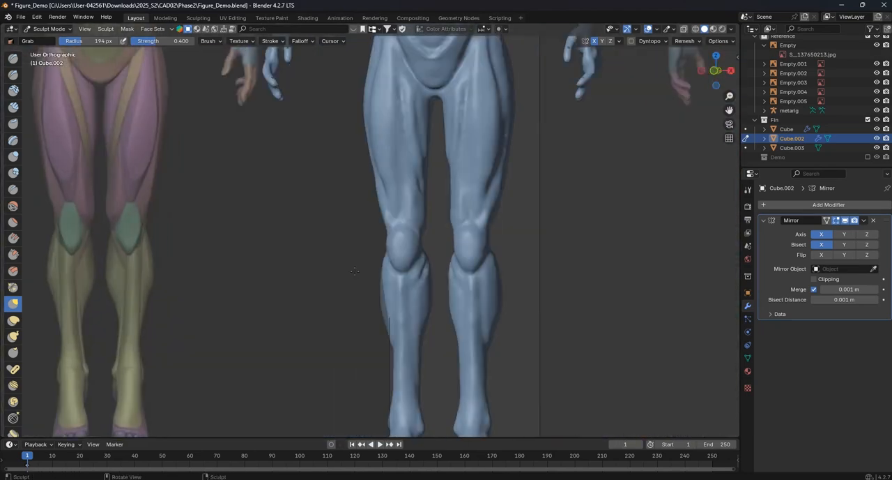
pyautogui.press('ctrl+KP_1')
pyautogui.scroll(-2, 372, 272)
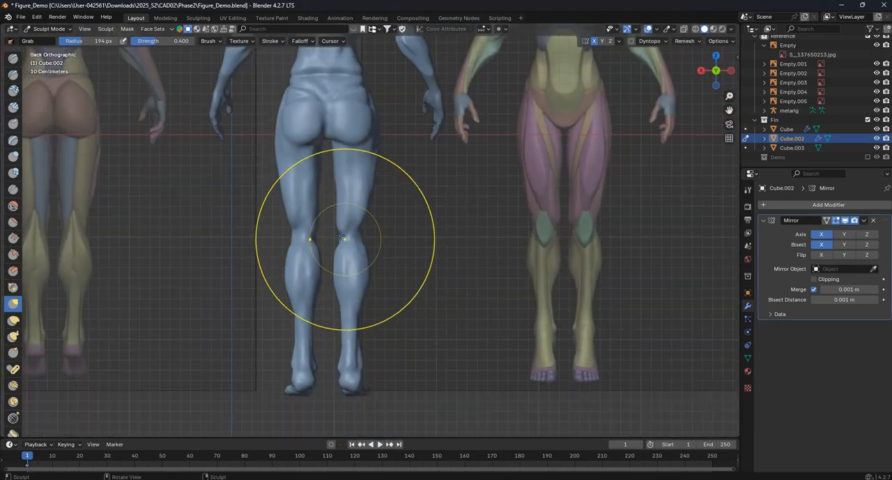
pyautogui.moveTo(311, 222)
pyautogui.keyDown('shift'); pyautogui.mouseDown(button='middle')
pyautogui.moveTo(342, 237)
pyautogui.moveTo(354, 271)
pyautogui.mouseUp(button='middle'); pyautogui.keyUp('shift')
pyautogui.scroll(1, 354, 271)
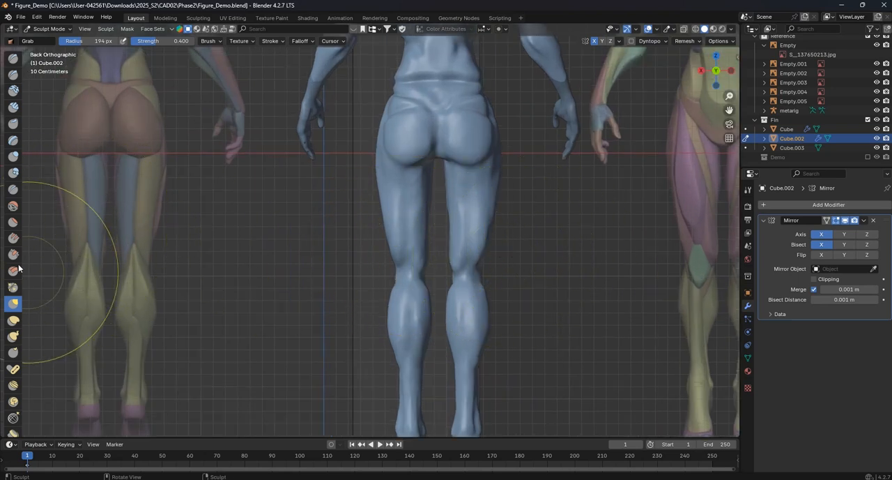
# - Carve the tendon grooves at the back of the knees with the Crease brush at a radius of 14 px
pyautogui.click(13, 188)
pyautogui.scroll(3, 418, 307)
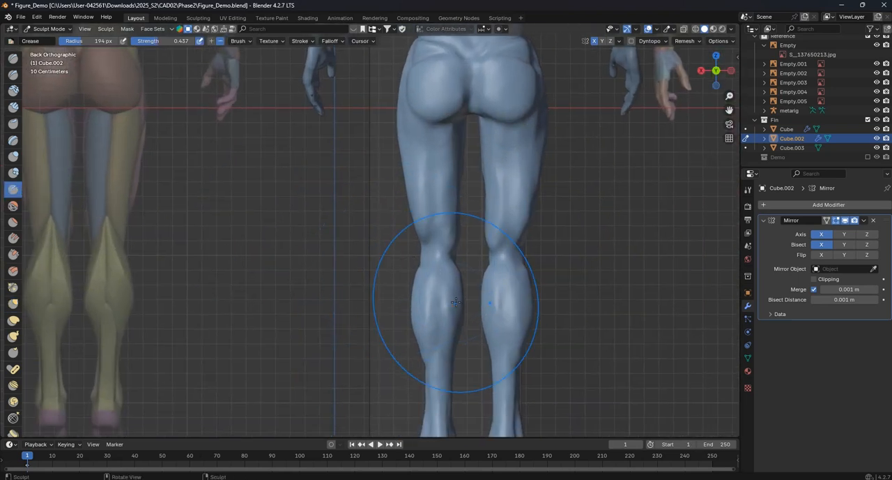
pyautogui.press('f')
pyautogui.click(385, 307)
pyautogui.scroll(3, 421, 288)
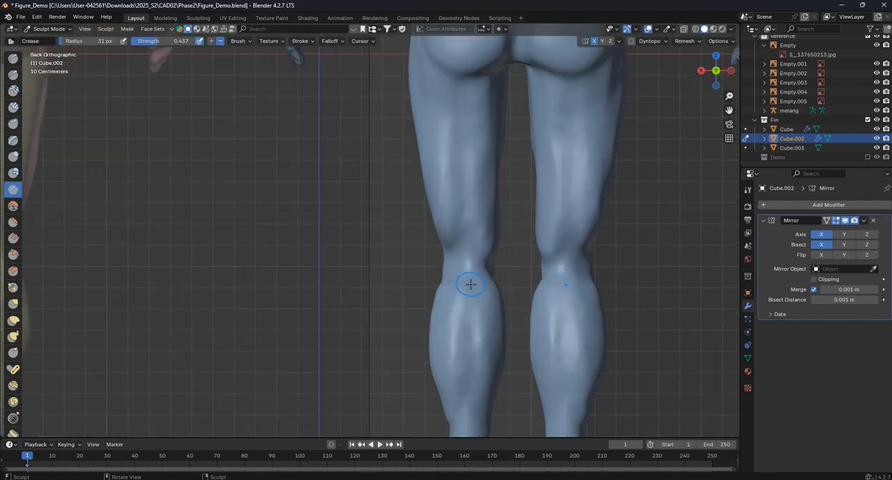
pyautogui.scroll(2, 420, 289)
pyautogui.press('f')
pyautogui.click(385, 298)
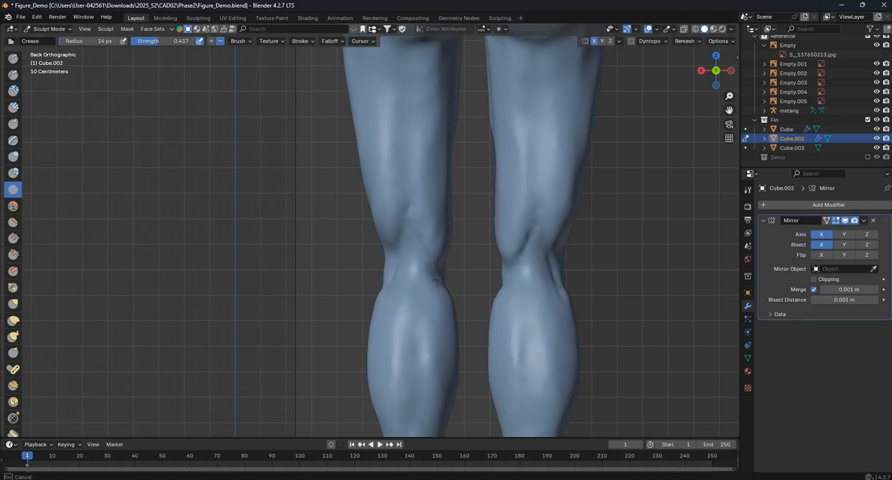
# - Carve the muscle separation down the back of the thighs with the Crease brush at 14 px
pyautogui.scroll(-5, 435, 279)
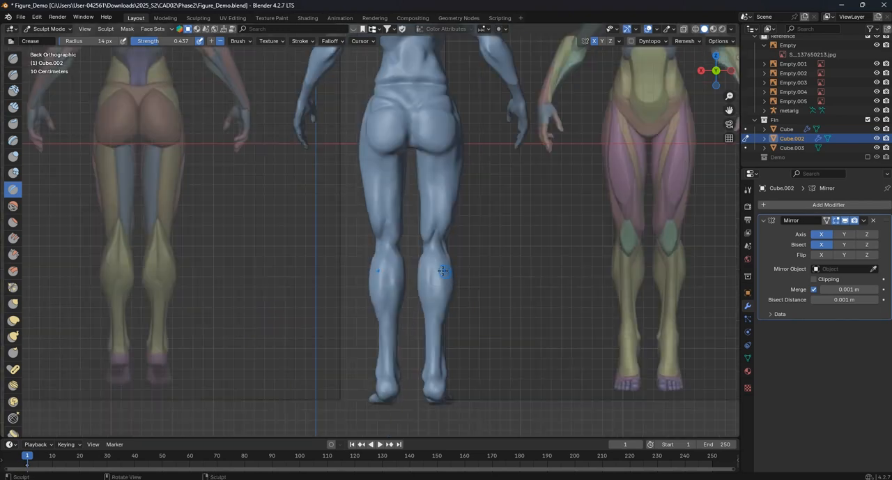
pyautogui.scroll(3, 383, 250)
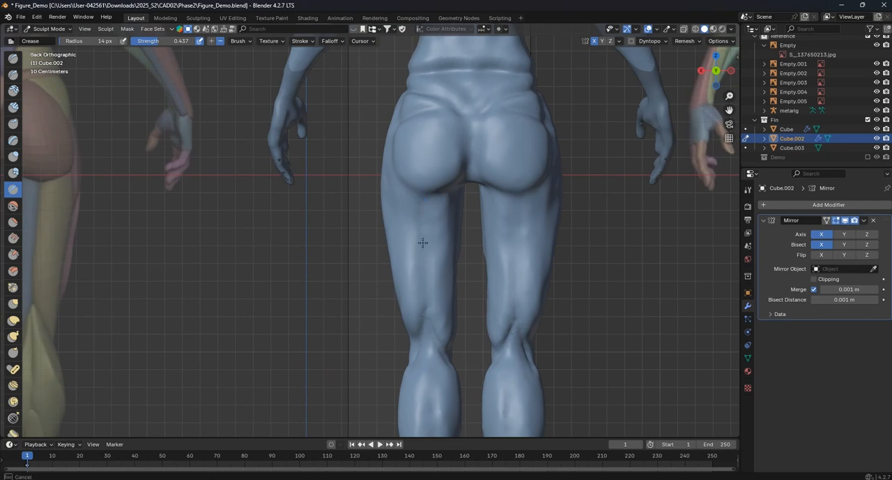
pyautogui.scroll(-5, 428, 262)
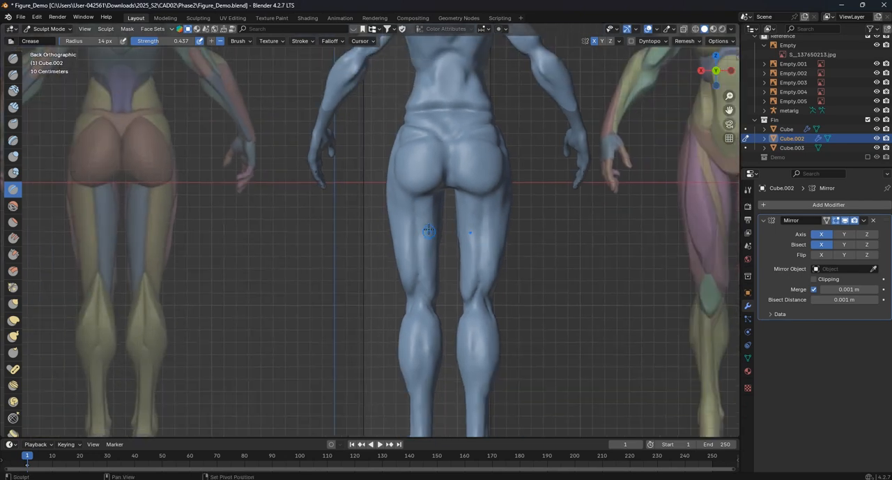
pyautogui.scroll(4, 445, 189)
pyautogui.keyDown('shift'); pyautogui.moveTo(439, 214); pyautogui.dragTo(485, 193, button='middle'); pyautogui.keyUp('shift')
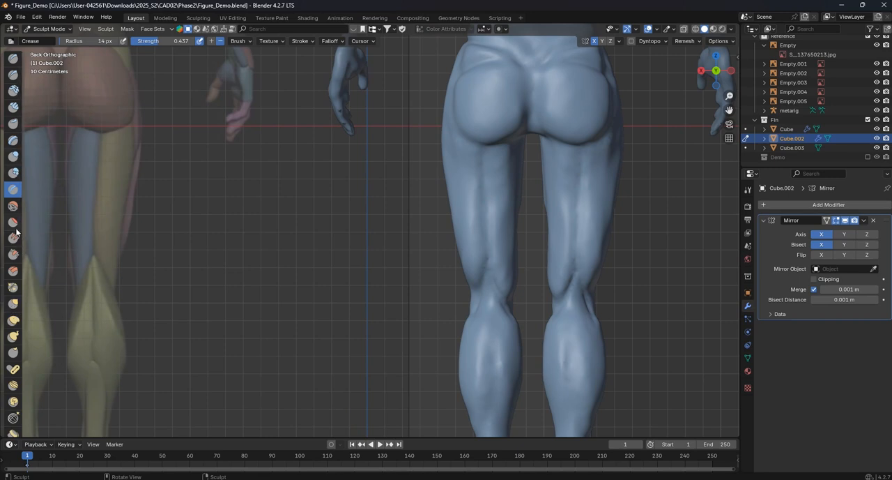
# - Add volume to the muscles at the back of the thighs with the Inflate/Deflate brush at a radius of 66 px
pyautogui.click(13, 156)
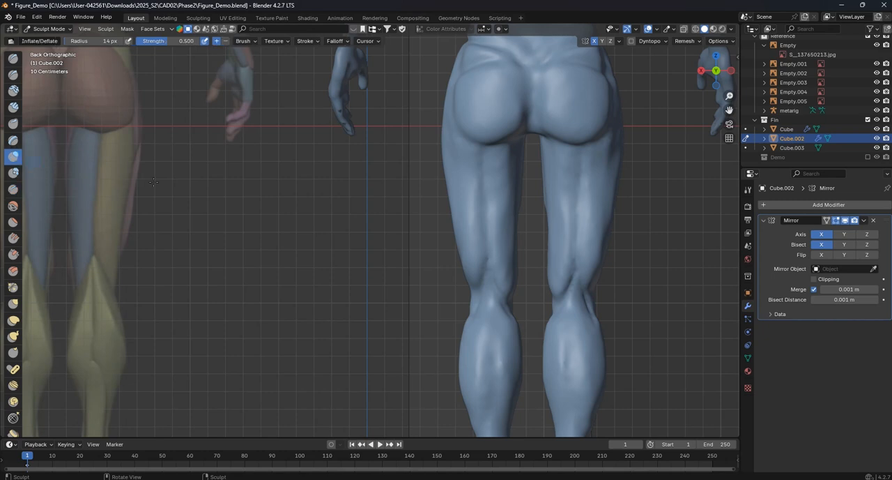
pyautogui.scroll(3, 499, 211)
pyautogui.keyDown('shift'); pyautogui.moveTo(502, 208); pyautogui.dragTo(447, 254, button='middle'); pyautogui.keyUp('shift')
pyautogui.press('f')
pyautogui.click(608, 242)
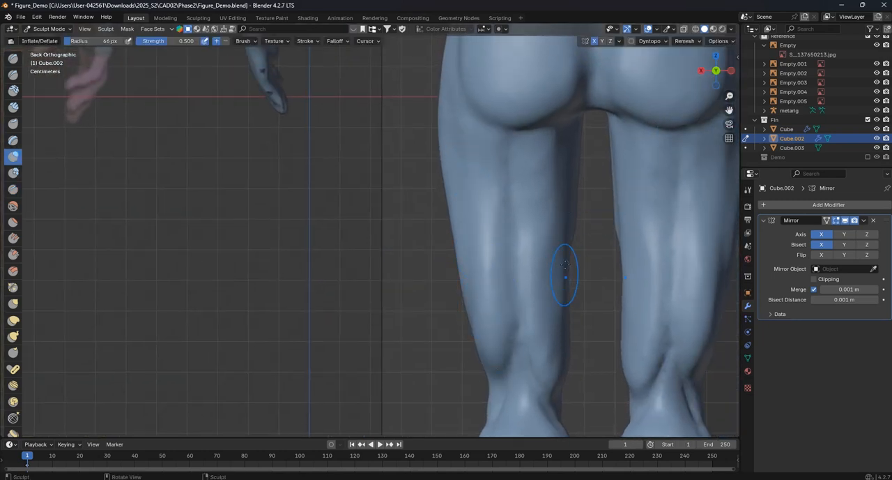
pyautogui.scroll(-4, 547, 353)
pyautogui.moveTo(547, 353)
pyautogui.keyDown('shift'); pyautogui.mouseDown(button='middle')
pyautogui.moveTo(548, 306)
pyautogui.moveTo(573, 198)
pyautogui.mouseUp(button='middle'); pyautogui.keyUp('shift')
pyautogui.keyDown('shift'); pyautogui.moveTo(474, 221); pyautogui.dragTo(506, 239, button='middle'); pyautogui.keyUp('shift')
pyautogui.moveTo(496, 207); pyautogui.dragTo(495, 281)
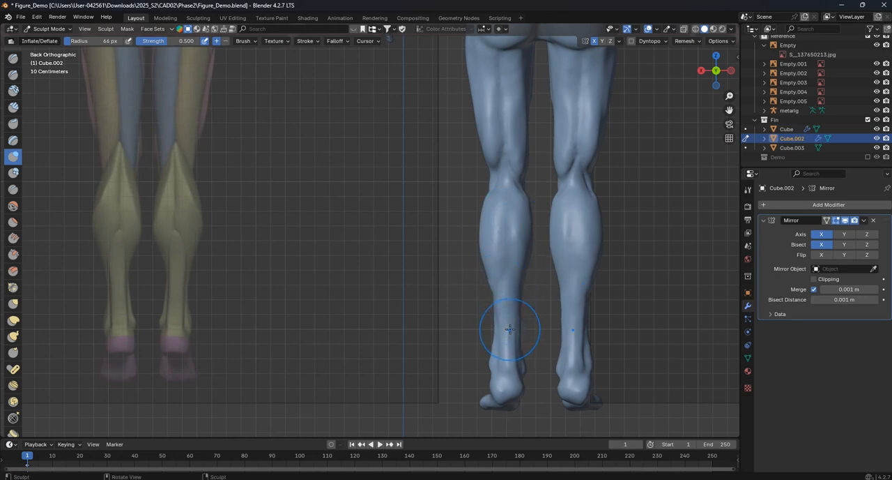
# - Try a Layer brush stroke down the back of the calf at a radius of 18 px, and undo it
pyautogui.click(18, 143)
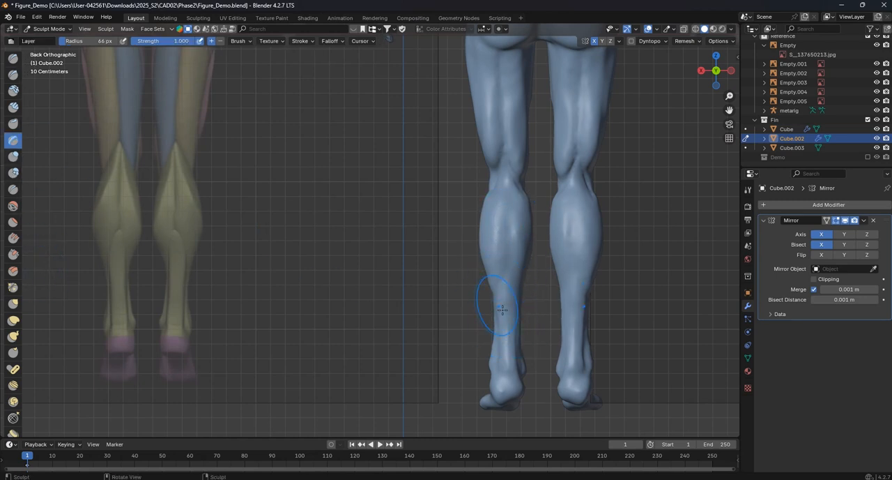
pyautogui.scroll(1, 572, 288)
pyautogui.keyDown('shift'); pyautogui.moveTo(577, 288); pyautogui.dragTo(473, 291, button='middle'); pyautogui.keyUp('shift')
pyautogui.press('f')
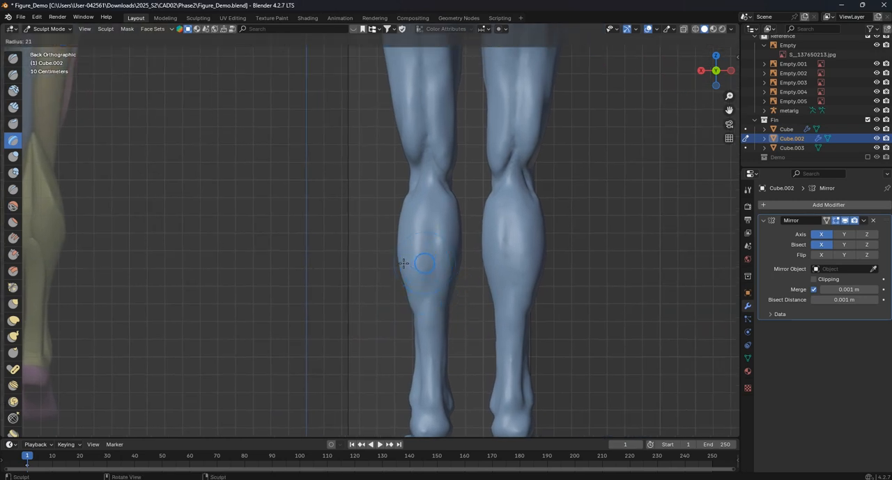
pyautogui.click(403, 264)
pyautogui.moveTo(429, 184); pyautogui.dragTo(430, 259)
pyautogui.hotkey('ctrl', 'z')
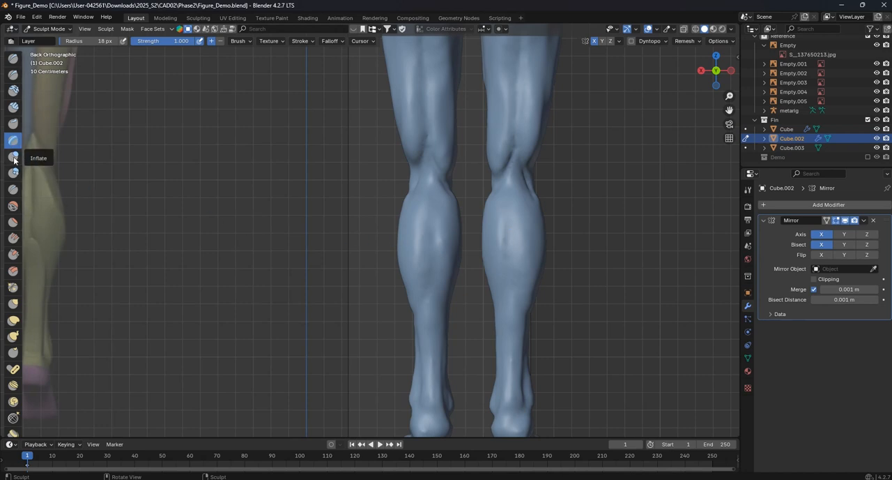
# - Carve the lower end of the calf muscle with the Crease brush at a radius of 18 px
pyautogui.click(13, 190)
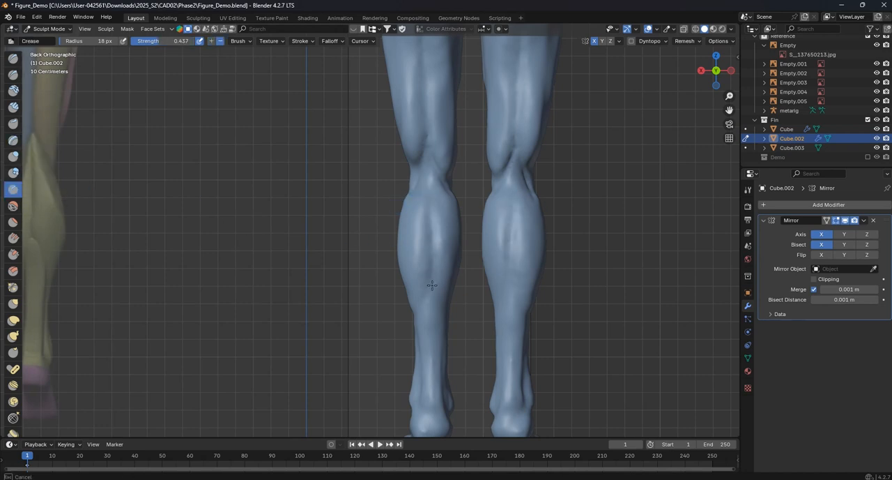
pyautogui.keyDown('shift'); pyautogui.moveTo(428, 283); pyautogui.dragTo(492, 228, button='middle'); pyautogui.keyUp('shift')
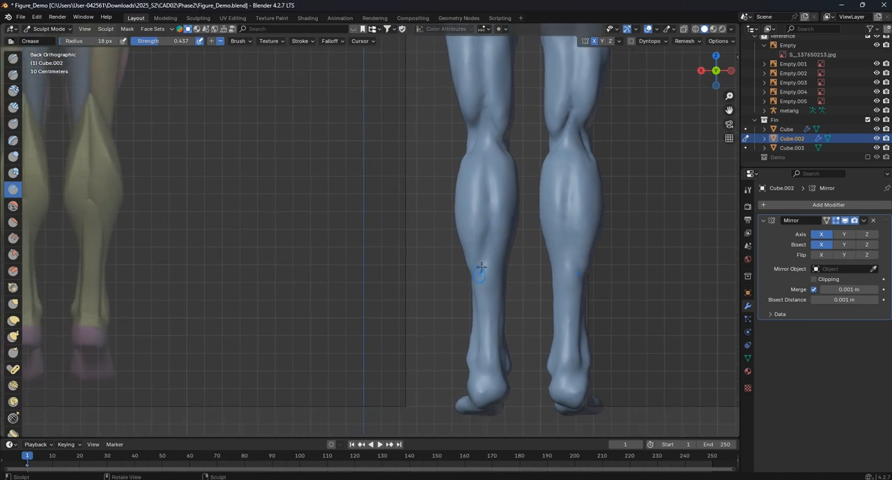
pyautogui.scroll(1, 479, 237)
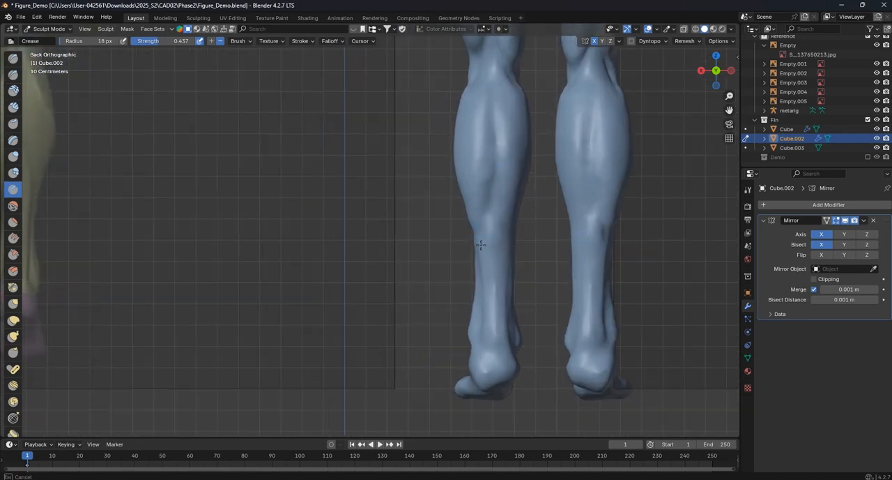
pyautogui.moveTo(485, 274); pyautogui.dragTo(474, 204, button='middle')
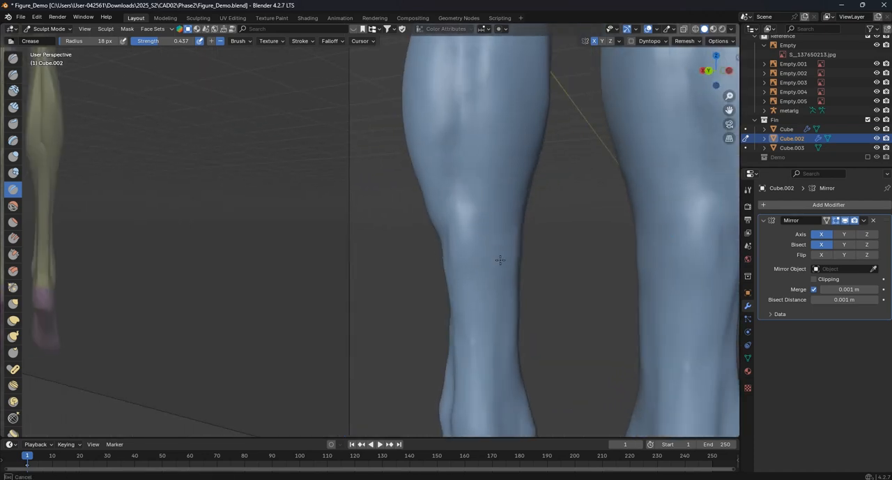
pyautogui.scroll(-2, 479, 222)
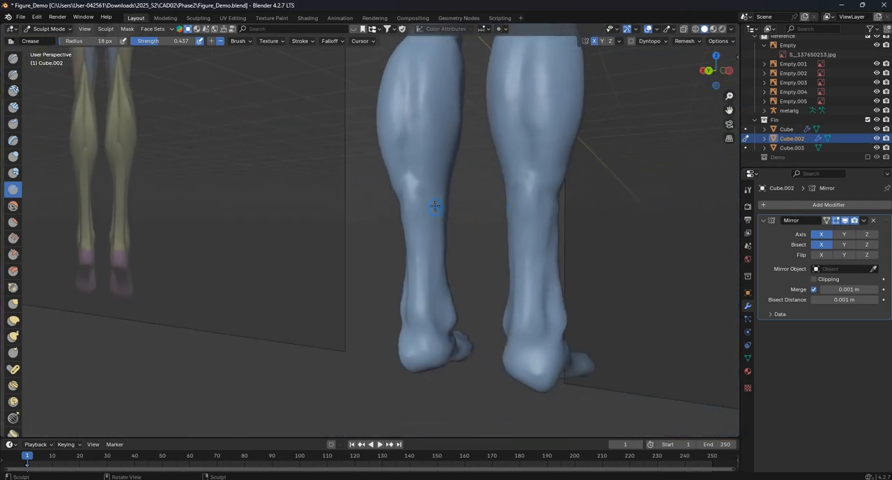
# - Carve the grooves beside the Achilles tendons on the lower legs with the Crease brush at 18 px
pyautogui.moveTo(433, 265); pyautogui.dragTo(494, 231, button='middle')
pyautogui.press('KP_1')
pyautogui.press('KP_3')
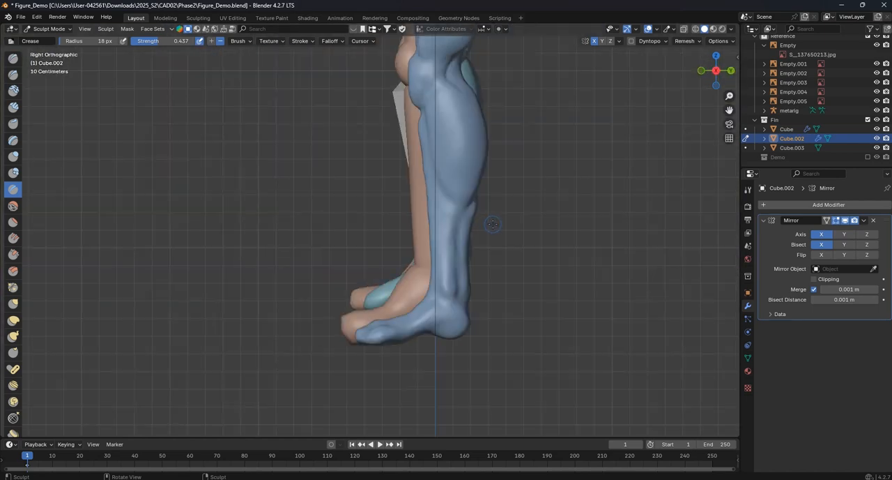
pyautogui.press('ctrl+KP_1')
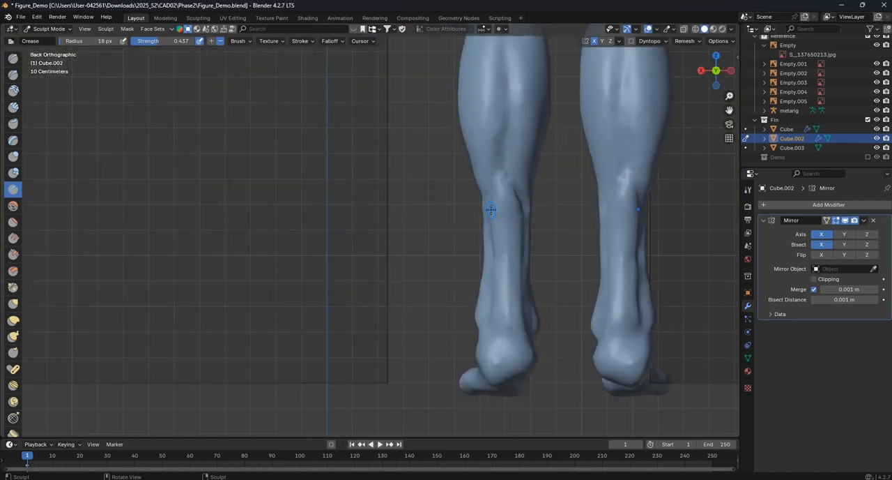
pyautogui.scroll(-4, 491, 211)
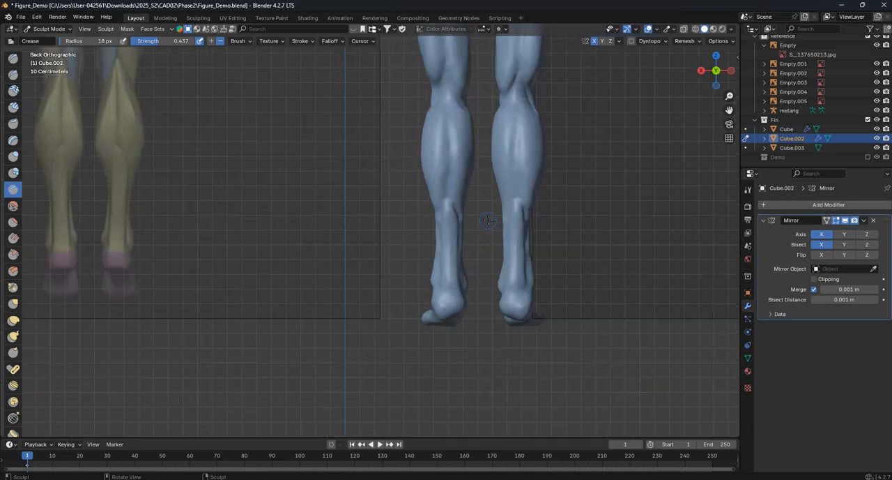
pyautogui.scroll(3, 485, 212)
pyautogui.moveTo(481, 214); pyautogui.dragTo(480, 209)
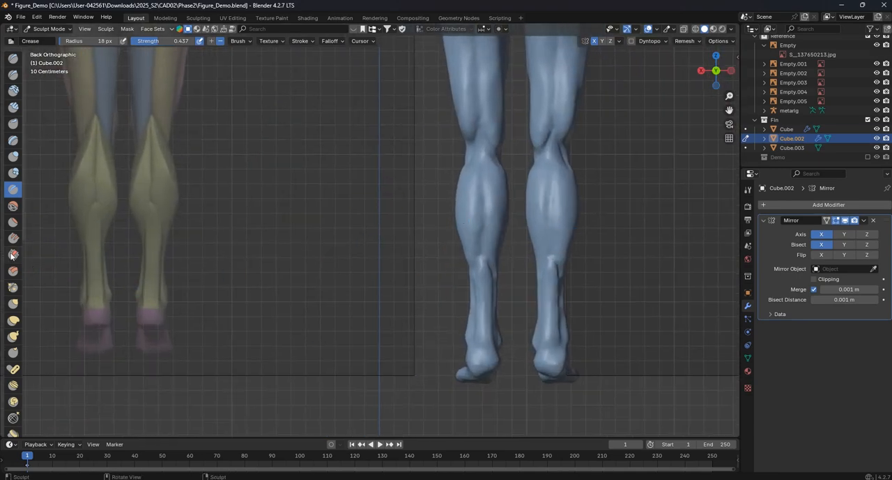
# - Reshape the outline of the calves from behind with the Grab brush at a radius of 88 px
pyautogui.click(13, 304)
pyautogui.scroll(2, 484, 214)
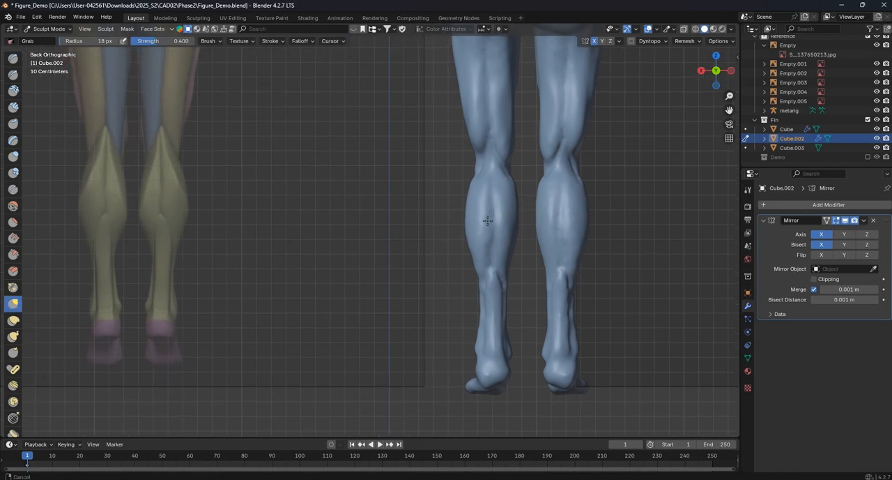
pyautogui.press('f')
pyautogui.click(533, 221)
pyautogui.press('f')
pyautogui.click(551, 202)
pyautogui.moveTo(516, 205); pyautogui.dragTo(513, 202)
pyautogui.moveTo(507, 249); pyautogui.dragTo(475, 245)
pyautogui.moveTo(474, 216); pyautogui.dragTo(509, 227)
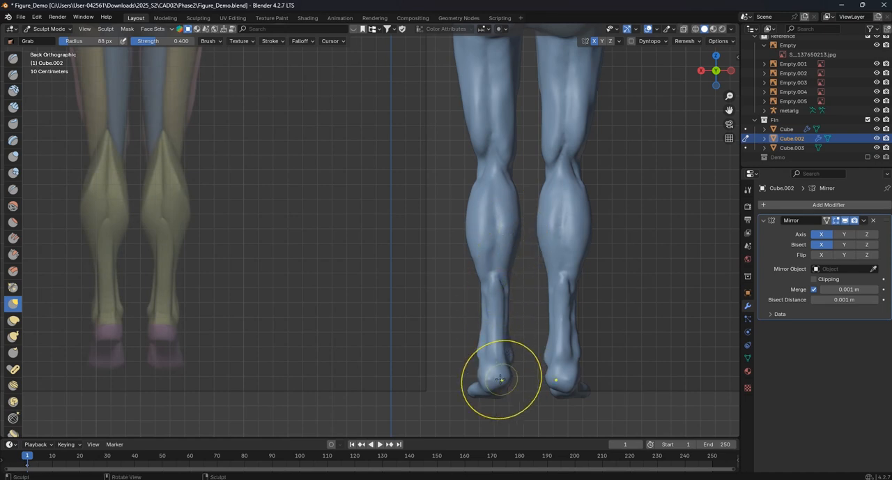
# - Reshape the bottom and sides of the heels from behind with the Grab brush at 88 px
pyautogui.keyDown('shift'); pyautogui.moveTo(490, 388); pyautogui.dragTo(413, 279, button='middle'); pyautogui.keyUp('shift')
pyautogui.scroll(6, 413, 279)
pyautogui.keyDown('shift'); pyautogui.moveTo(535, 384); pyautogui.dragTo(310, 267, button='middle'); pyautogui.keyUp('shift')
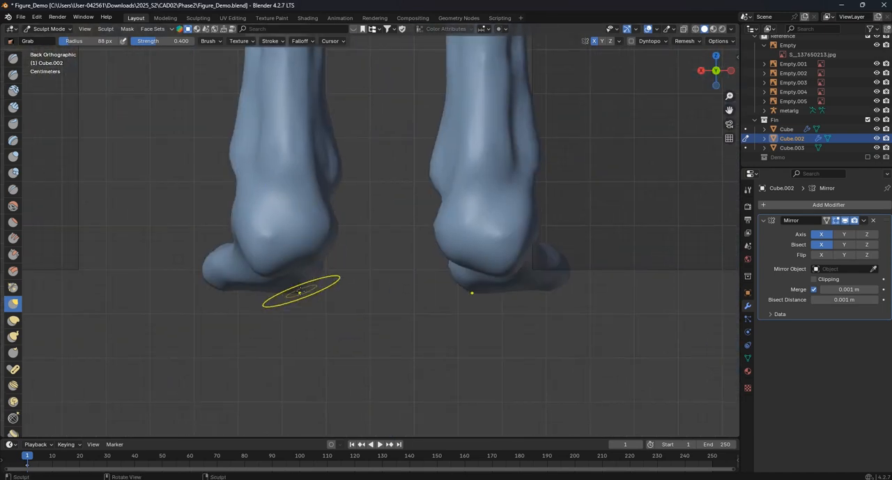
pyautogui.scroll(2, 313, 275)
pyautogui.moveTo(222, 287)
pyautogui.mouseDown()
pyautogui.moveTo(223, 261)
pyautogui.moveTo(230, 285)
pyautogui.moveTo(222, 277)
pyautogui.mouseUp()
pyautogui.moveTo(256, 283); pyautogui.dragTo(255, 280)
pyautogui.moveTo(308, 239)
pyautogui.keyDown('shift'); pyautogui.mouseDown(button='middle')
pyautogui.moveTo(314, 255)
pyautogui.moveTo(313, 241)
pyautogui.mouseUp(button='middle'); pyautogui.keyUp('shift')
pyautogui.moveTo(191, 246); pyautogui.dragTo(134, 241)
# - Broaden the heels with the Grab brush at a radius of 184 px, checking the foot from the side
pyautogui.press('f')
pyautogui.click(192, 241)
pyautogui.scroll(-4, 162, 237)
pyautogui.moveTo(255, 227); pyautogui.dragTo(273, 229, button='middle')
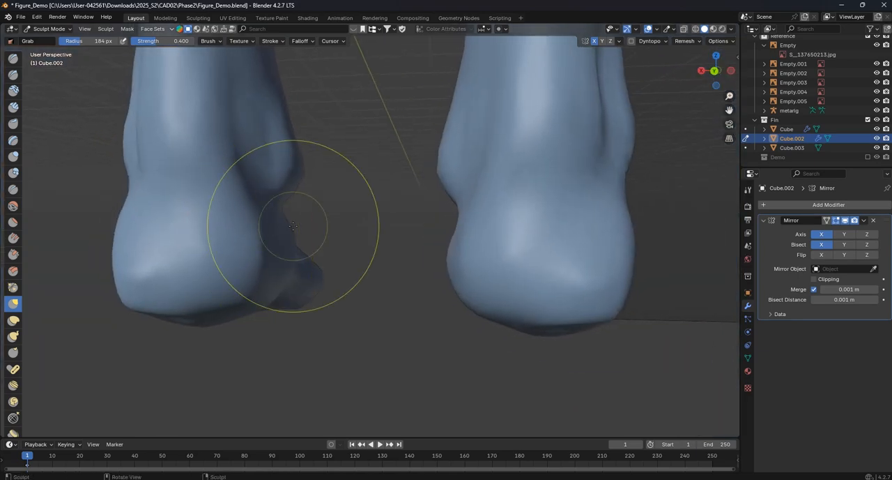
pyautogui.press('KP_1')
pyautogui.press('KP_3')
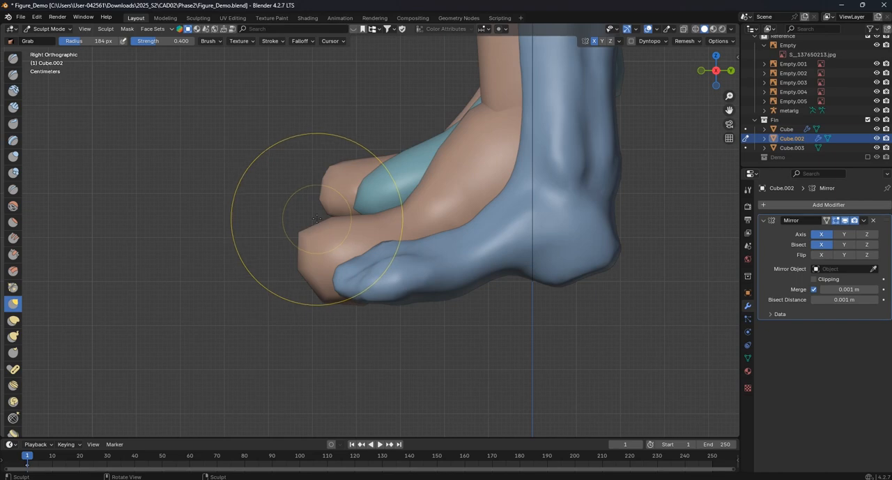
pyautogui.press('KP_1')
pyautogui.press('ctrl+KP_1')
# - Refine the ankle contour and the underside of the heels from behind with the Grab brush at 184 px
pyautogui.moveTo(342, 177); pyautogui.dragTo(334, 168)
pyautogui.moveTo(280, 276); pyautogui.dragTo(280, 284)
pyautogui.moveTo(280, 285); pyautogui.dragTo(281, 280)
pyautogui.scroll(-6, 286, 272)
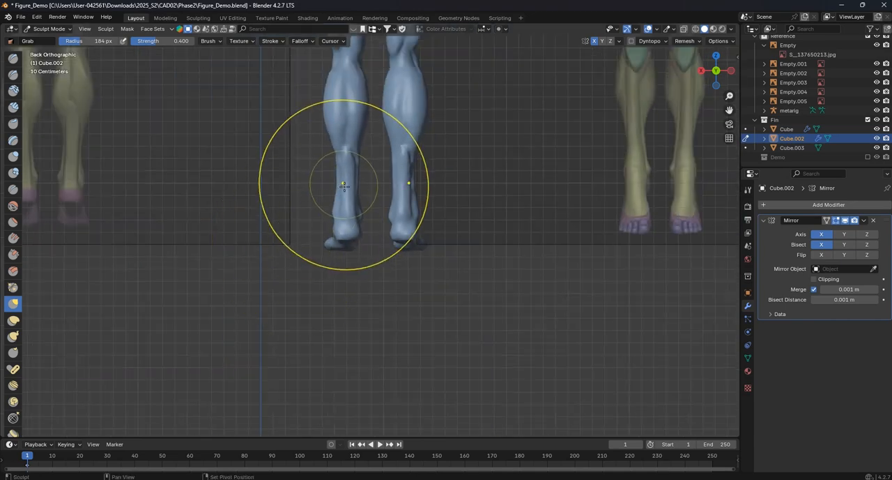
pyautogui.keyDown('shift'); pyautogui.moveTo(343, 210); pyautogui.dragTo(376, 241, button='middle'); pyautogui.keyUp('shift')
pyautogui.scroll(3, 376, 242)
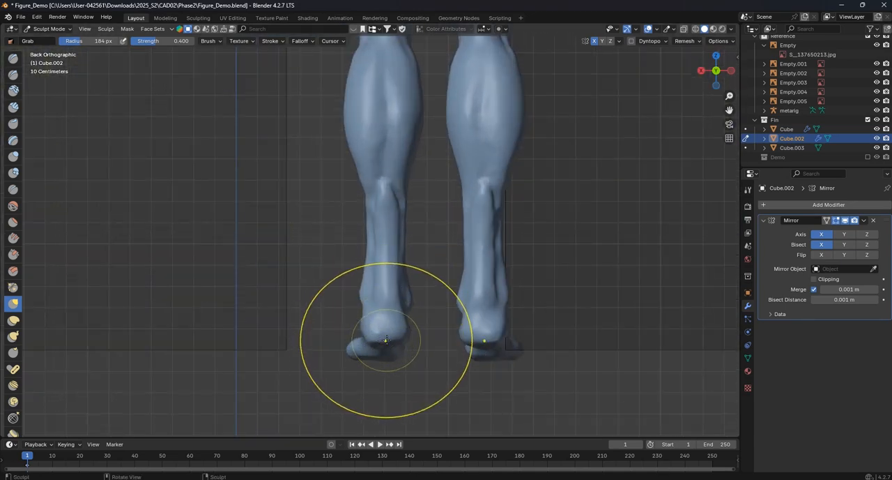
pyautogui.moveTo(388, 346); pyautogui.dragTo(387, 318)
# - Carve the lower edge of the rear deltoid across the back of the shoulder with the Crease brush at a radius of 19 px
pyautogui.scroll(-3, 381, 300)
pyautogui.keyDown('shift'); pyautogui.moveTo(381, 301); pyautogui.dragTo(411, 406, button='middle'); pyautogui.keyUp('shift')
pyautogui.moveTo(408, 228)
pyautogui.keyDown('shift'); pyautogui.mouseDown(button='middle')
pyautogui.moveTo(416, 295)
pyautogui.moveTo(420, 288)
pyautogui.moveTo(404, 309)
pyautogui.mouseUp(button='middle'); pyautogui.keyUp('shift')
pyautogui.keyDown('shift'); pyautogui.moveTo(408, 249); pyautogui.dragTo(408, 279, button='middle'); pyautogui.keyUp('shift')
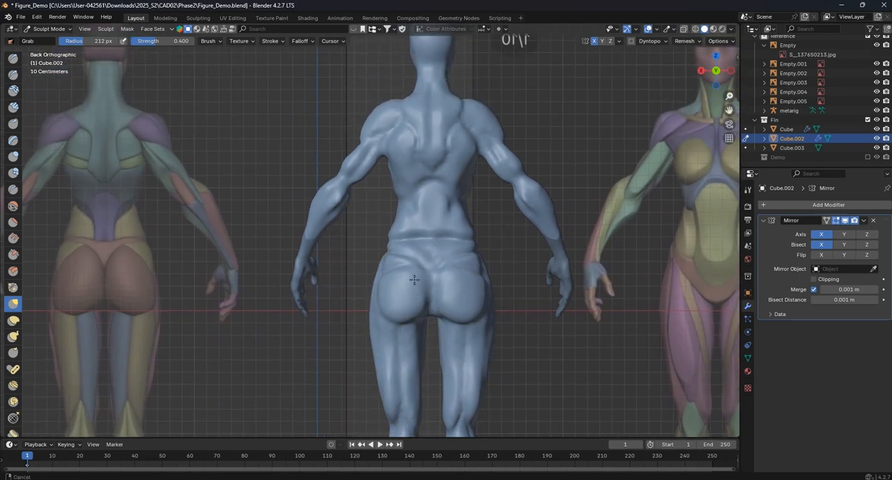
pyautogui.keyDown('shift'); pyautogui.moveTo(390, 202); pyautogui.dragTo(391, 223, button='middle'); pyautogui.keyUp('shift')
pyautogui.scroll(1, 391, 224)
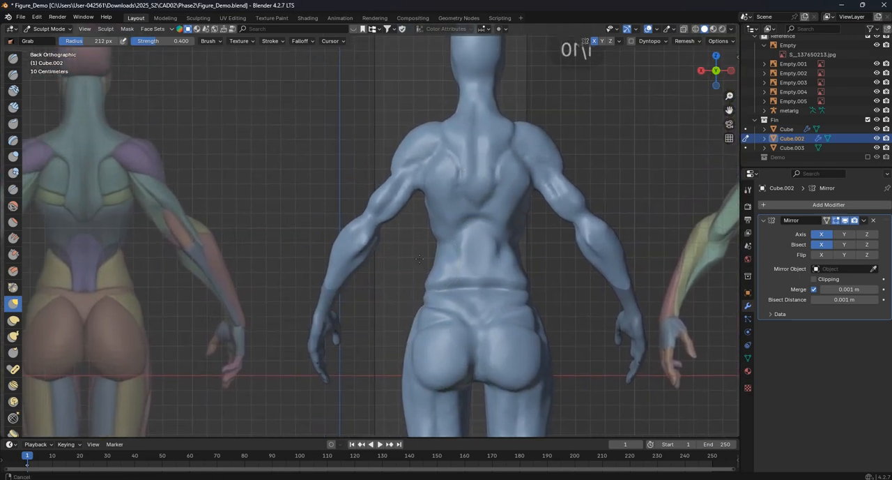
pyautogui.click(14, 189)
pyautogui.keyDown('shift'); pyautogui.moveTo(387, 227); pyautogui.dragTo(402, 241, button='middle'); pyautogui.keyUp('shift')
pyautogui.press('f')
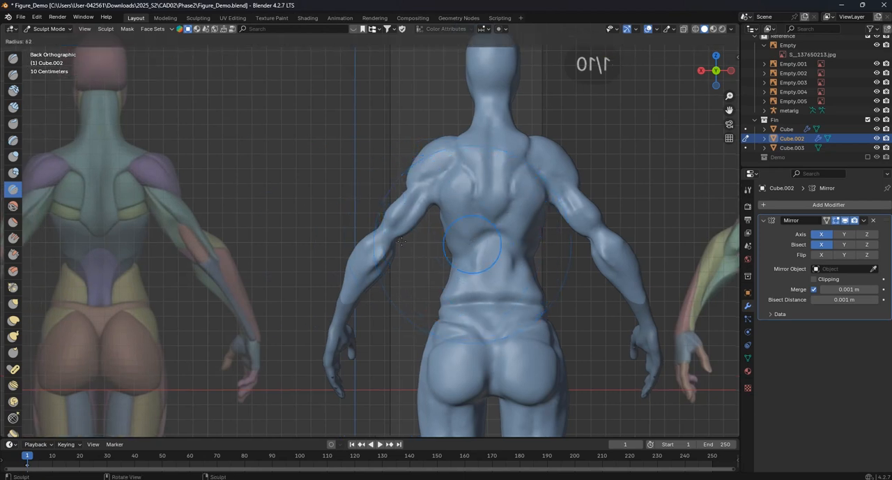
pyautogui.click(386, 241)
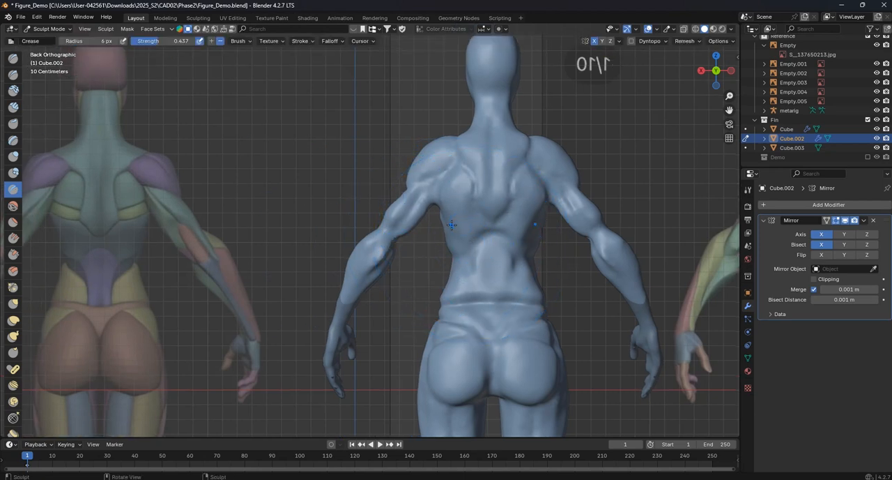
pyautogui.scroll(4, 410, 184)
pyautogui.keyDown('shift'); pyautogui.moveTo(486, 190); pyautogui.dragTo(373, 225, button='middle'); pyautogui.keyUp('shift')
pyautogui.scroll(2, 364, 238)
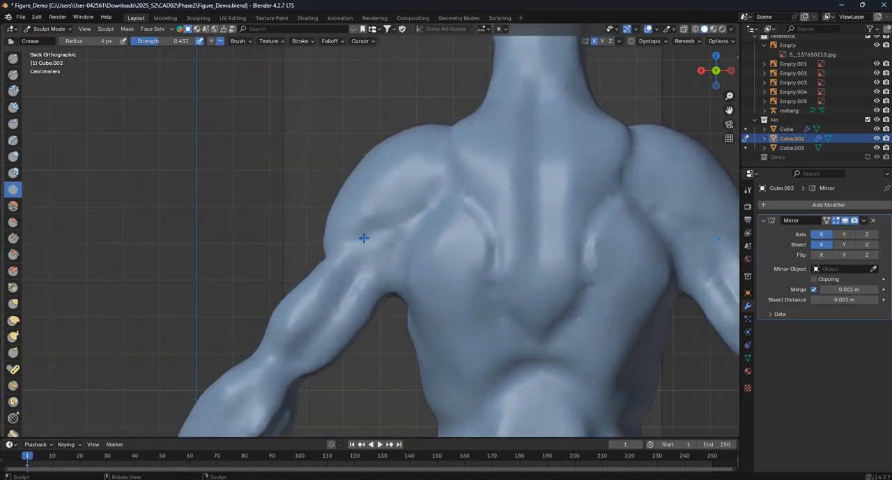
pyautogui.press('f')
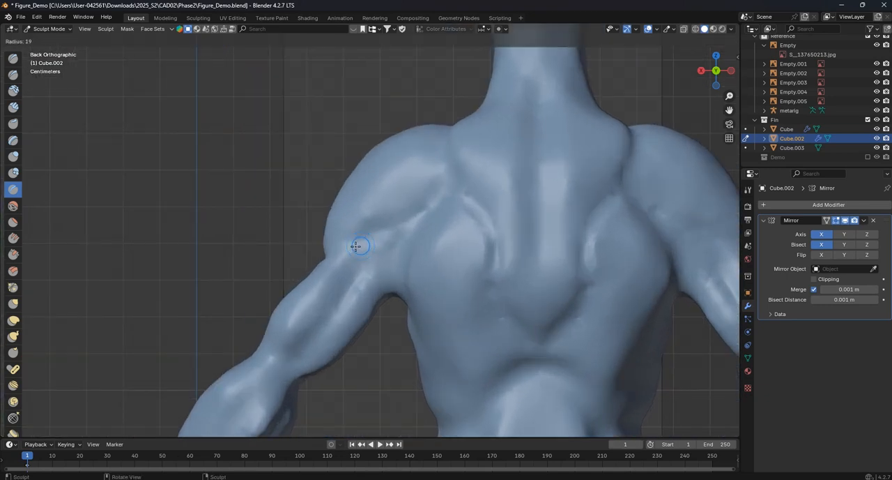
pyautogui.click(356, 245)
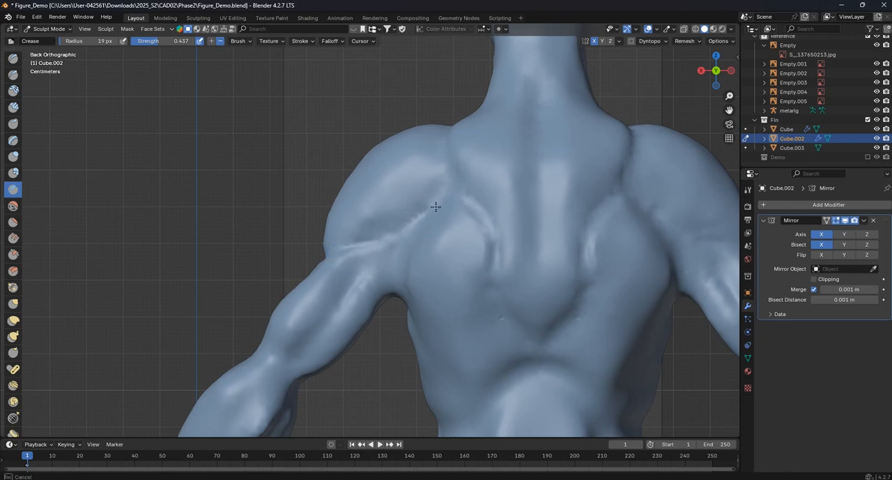
# - Carve the muscle separations below the shoulder blades and around the lower back with the Crease brush at 19 px
pyautogui.scroll(-6, 470, 195)
pyautogui.scroll(2, 484, 222)
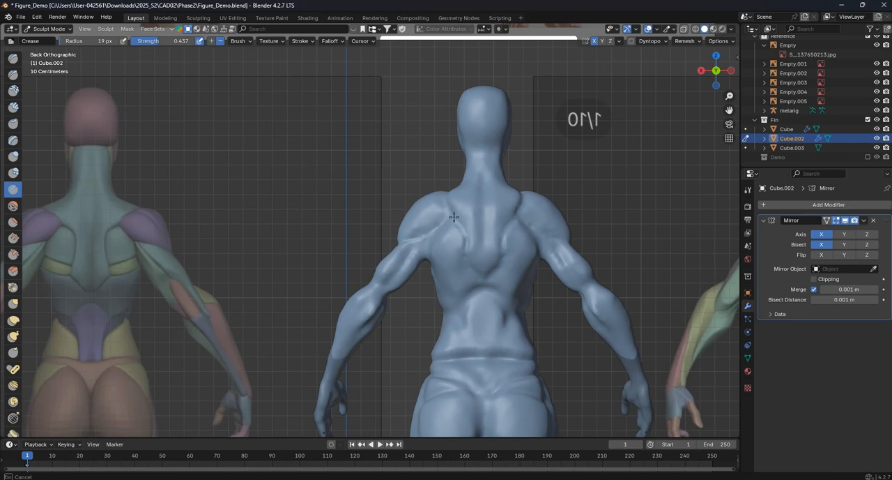
pyautogui.keyDown('shift'); pyautogui.moveTo(465, 246); pyautogui.dragTo(456, 221, button='middle'); pyautogui.keyUp('shift')
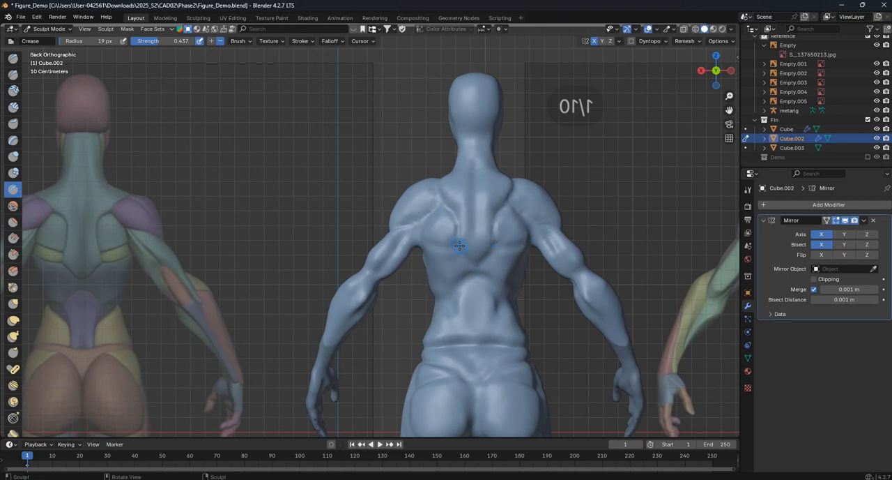
pyautogui.keyDown('shift'); pyautogui.moveTo(462, 249); pyautogui.dragTo(465, 238, button='middle'); pyautogui.keyUp('shift')
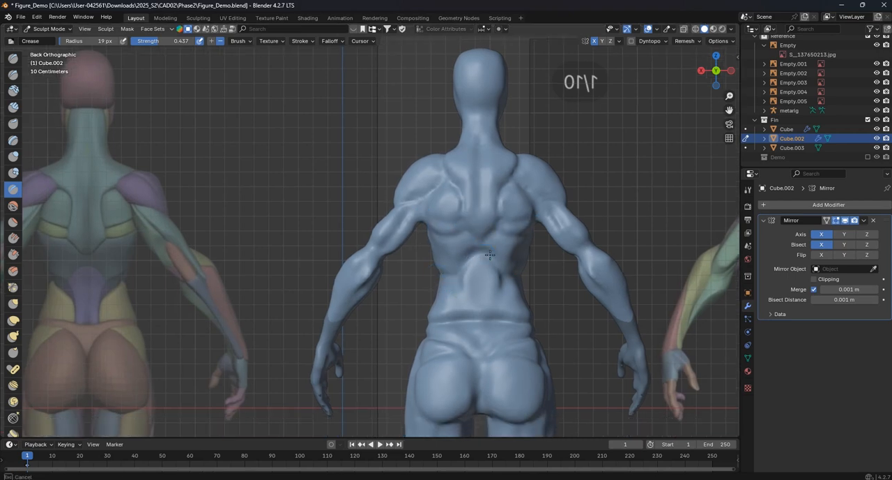
pyautogui.keyDown('shift'); pyautogui.moveTo(446, 291); pyautogui.dragTo(452, 264, button='middle'); pyautogui.keyUp('shift')
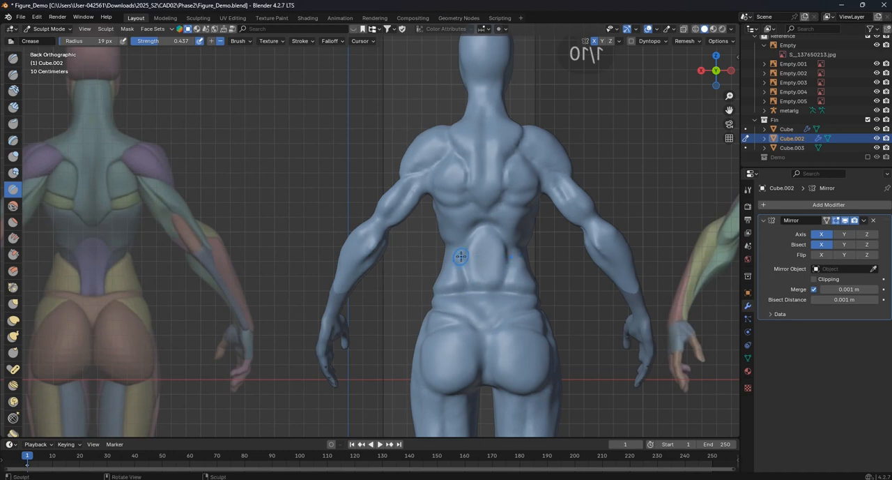
# - Pull the lower end of the central lower-back muscle down over the waistline with the Grab brush
pyautogui.click(14, 304)
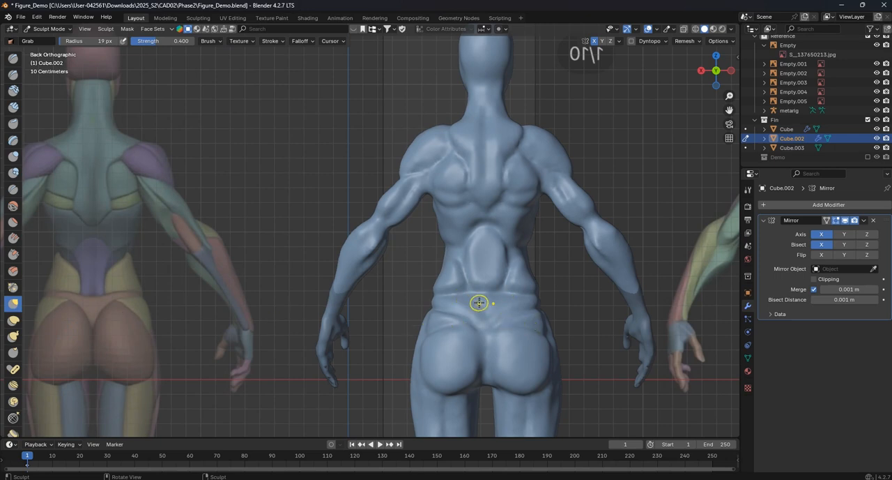
pyautogui.press('f')
pyautogui.click(493, 240)
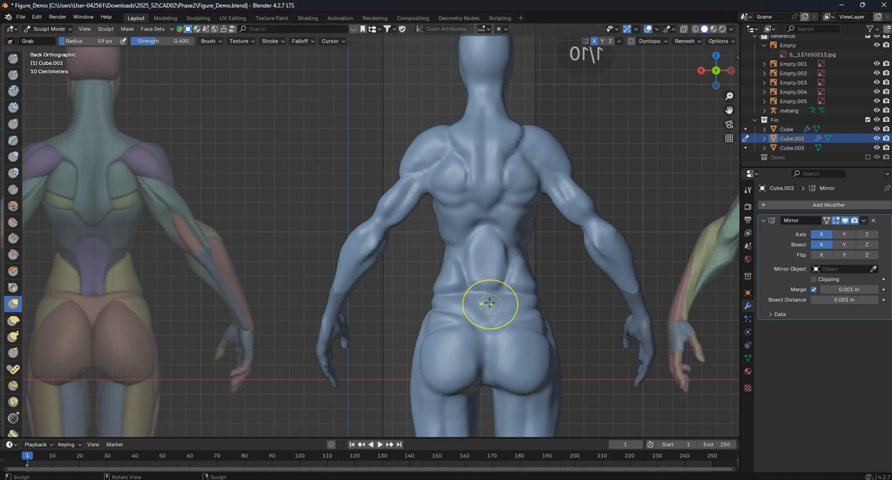
pyautogui.press('f')
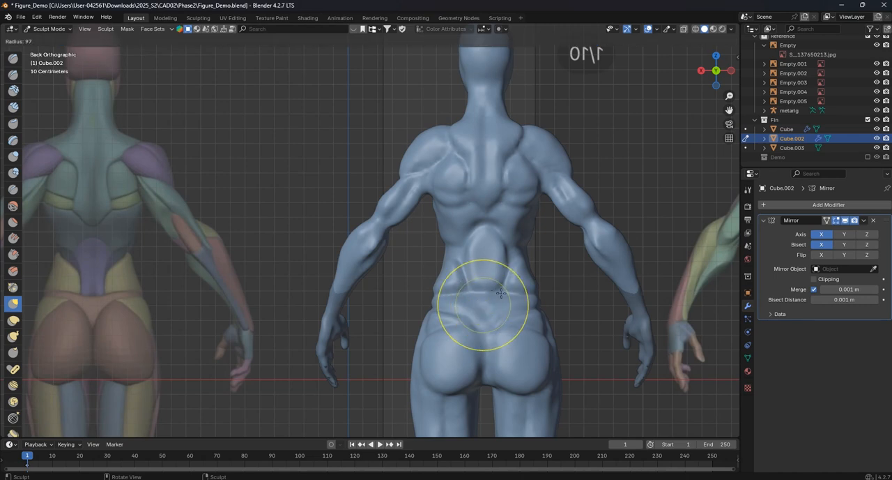
pyautogui.click(473, 279)
pyautogui.moveTo(481, 279)
pyautogui.mouseDown()
pyautogui.moveTo(488, 304)
pyautogui.moveTo(445, 288)
pyautogui.moveTo(483, 296)
pyautogui.mouseUp()
pyautogui.moveTo(470, 231)
pyautogui.mouseDown()
pyautogui.moveTo(474, 242)
pyautogui.moveTo(481, 237)
pyautogui.mouseUp()
# - Refine the top of the lower-back muscle and the surrounding back and elbow contours with the Grab brush at a radius of 76 px
pyautogui.press('f')
pyautogui.click(473, 244)
pyautogui.moveTo(482, 244); pyautogui.dragTo(474, 241)
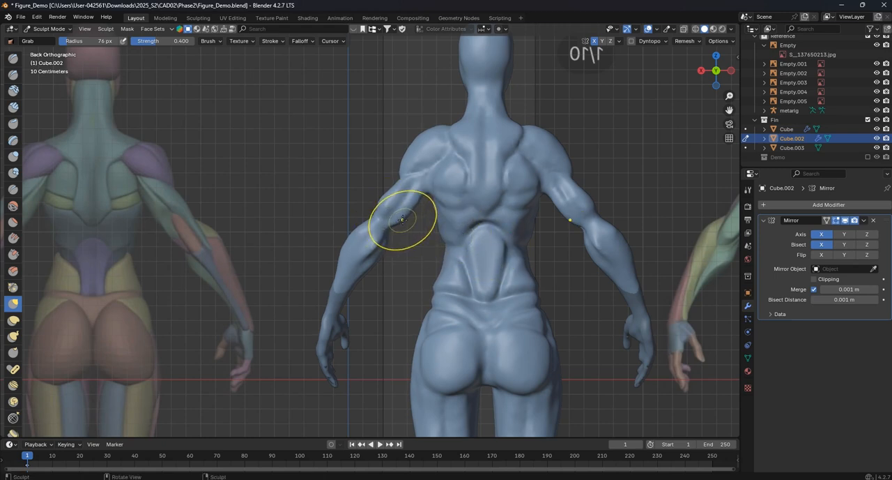
pyautogui.keyDown('shift'); pyautogui.moveTo(394, 223); pyautogui.dragTo(463, 252, button='middle'); pyautogui.keyUp('shift')
pyautogui.moveTo(468, 207)
pyautogui.mouseDown()
pyautogui.moveTo(494, 192)
pyautogui.moveTo(514, 156)
pyautogui.moveTo(503, 161)
pyautogui.mouseUp()
pyautogui.scroll(-1, 457, 265)
pyautogui.keyDown('shift'); pyautogui.moveTo(455, 268); pyautogui.dragTo(472, 235, button='middle'); pyautogui.keyUp('shift')
pyautogui.scroll(1, 471, 236)
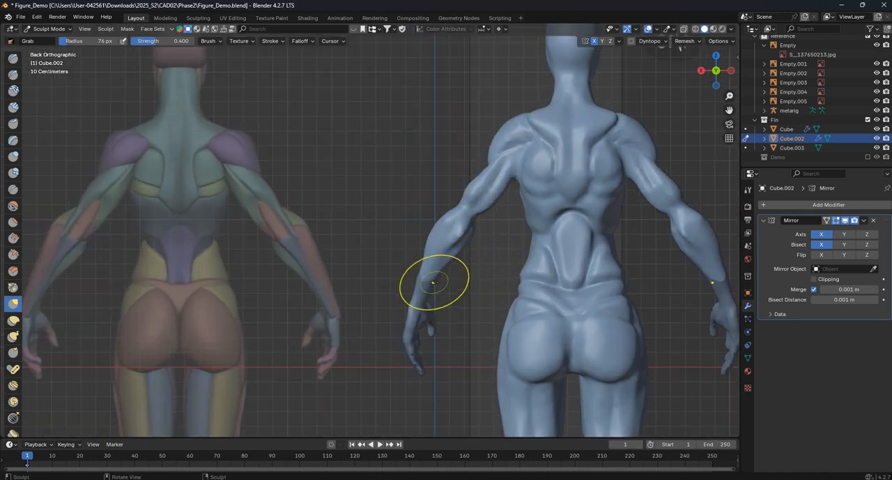
# - Reshape the forearms from behind with the Grab brush at a radius of 103 px to match the reference
pyautogui.press('f')
pyautogui.click(428, 283)
pyautogui.moveTo(419, 282); pyautogui.dragTo(464, 278)
pyautogui.scroll(-2, 429, 281)
pyautogui.scroll(3, 444, 276)
pyautogui.moveTo(464, 278); pyautogui.dragTo(433, 268)
pyautogui.scroll(-4, 512, 291)
pyautogui.scroll(3, 505, 279)
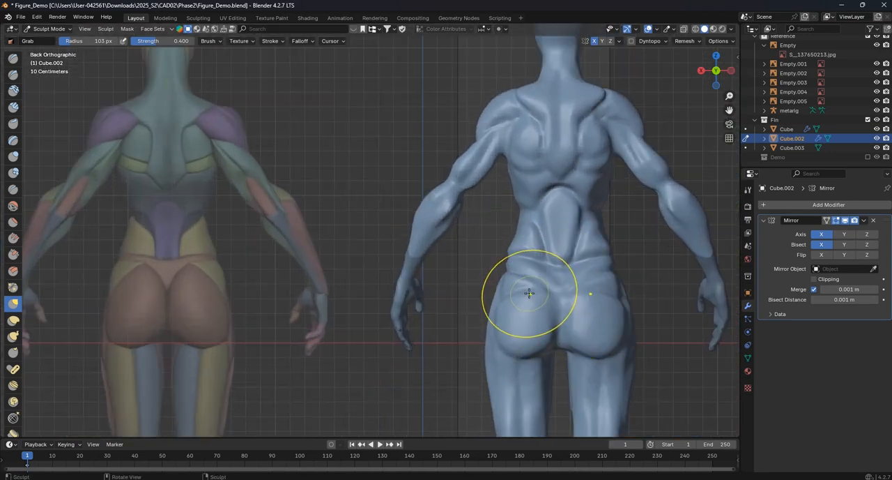
# - Raise and round the upper part of the buttocks toward the waist with the Grab brush
pyautogui.press('f')
pyautogui.click(544, 299)
pyautogui.moveTo(534, 291)
pyautogui.mouseDown()
pyautogui.moveTo(535, 280)
pyautogui.moveTo(528, 284)
pyautogui.moveTo(550, 279)
pyautogui.mouseUp()
# - Adjust the upper back between the shoulder blades and toward the neck with the Grab brush at a radius of 107 px
pyautogui.press('f')
pyautogui.click(520, 295)
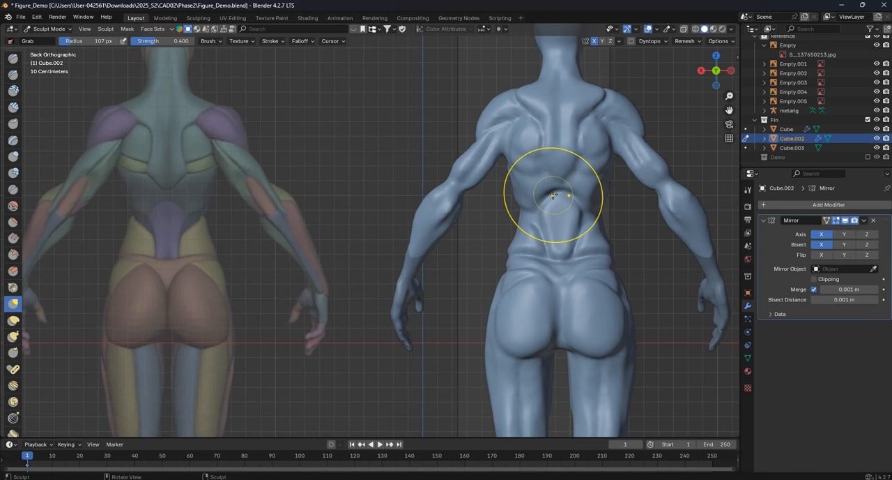
pyautogui.keyDown('shift'); pyautogui.moveTo(559, 154); pyautogui.dragTo(550, 159, button='middle'); pyautogui.keyUp('shift')
pyautogui.moveTo(538, 156); pyautogui.dragTo(540, 149)
pyautogui.keyDown('shift'); pyautogui.moveTo(540, 104); pyautogui.dragTo(543, 142, button='middle'); pyautogui.keyUp('shift')
pyautogui.moveTo(542, 130); pyautogui.dragTo(551, 125)
# - Examine the buttocks, thighs and calves from behind against the anatomy reference
pyautogui.scroll(-3, 554, 212)
pyautogui.keyDown('shift'); pyautogui.moveTo(535, 322); pyautogui.dragTo(500, 173, button='middle'); pyautogui.keyUp('shift')
pyautogui.scroll(1, 512, 255)
pyautogui.scroll(1, 496, 206)
pyautogui.scroll(1, 500, 197)
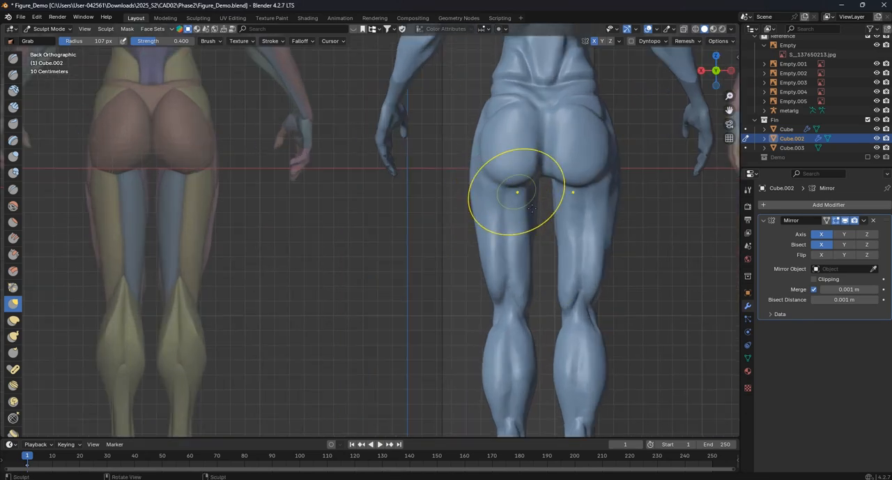
pyautogui.scroll(-2, 513, 237)
pyautogui.keyDown('shift'); pyautogui.moveTo(499, 296); pyautogui.dragTo(496, 233, button='middle'); pyautogui.keyUp('shift')
pyautogui.scroll(1, 495, 231)
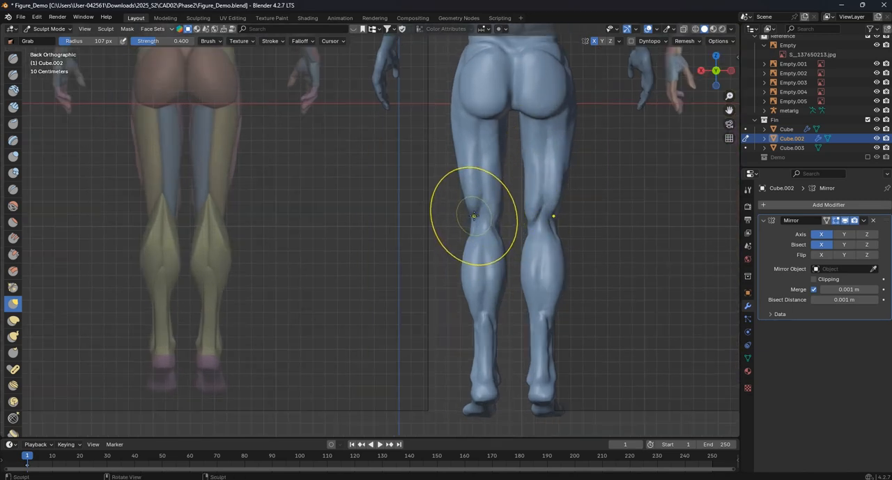
# - Inspect the figure's neck, shoulder and chest in perspective from the side
pyautogui.moveTo(478, 223); pyautogui.dragTo(550, 271, button='middle')
pyautogui.scroll(3, 355, 164)
pyautogui.scroll(2, 476, 245)
pyautogui.keyDown('shift'); pyautogui.moveTo(352, 160); pyautogui.dragTo(419, 230, button='middle'); pyautogui.keyUp('shift')
pyautogui.scroll(-2, 449, 229)
pyautogui.scroll(4, 454, 255)
pyautogui.keyDown('shift'); pyautogui.moveTo(510, 210); pyautogui.dragTo(473, 237, button='middle'); pyautogui.keyUp('shift')
pyautogui.scroll(-2, 479, 253)
pyautogui.moveTo(474, 205); pyautogui.dragTo(425, 235, button='middle')
pyautogui.scroll(-4, 437, 227)
pyautogui.scroll(3, 425, 236)
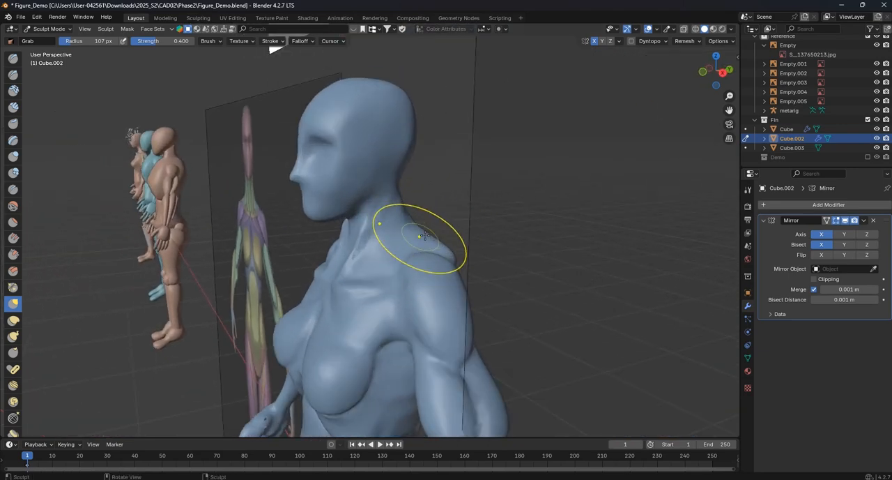
# - Switch to the Crease brush and set its radius to 22 px for work around the shoulder
pyautogui.click(12, 189)
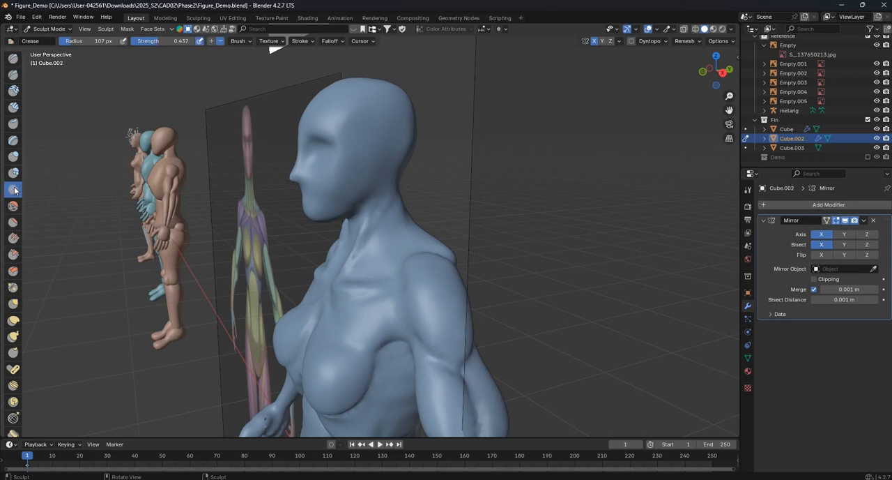
pyautogui.scroll(2, 413, 259)
pyautogui.press('f')
pyautogui.click(383, 260)
pyautogui.press('f')
pyautogui.click(389, 257)
pyautogui.press('f')
pyautogui.click(380, 244)
pyautogui.moveTo(392, 234); pyautogui.dragTo(345, 233, button='middle')
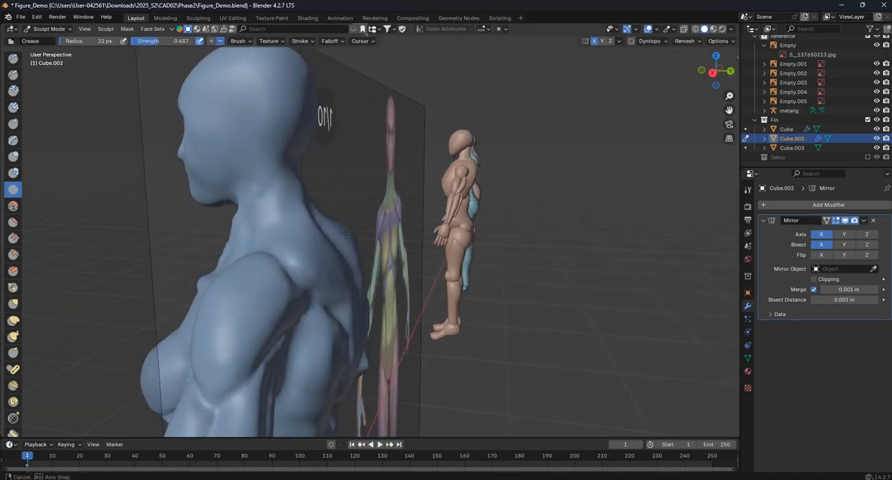
# - Soften the top of the shoulder and the back of the neck with the Smooth brush at a radius of 69 px
pyautogui.click(13, 205)
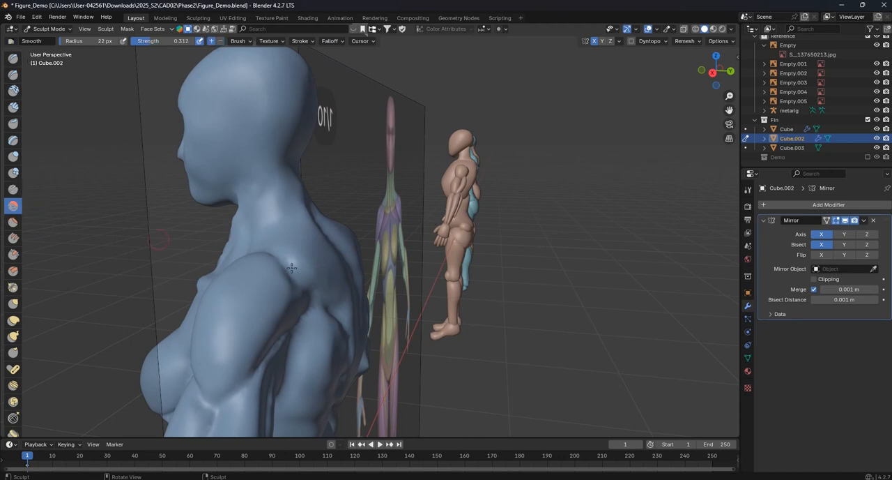
pyautogui.moveTo(344, 277); pyautogui.dragTo(311, 274, button='middle')
pyautogui.press('f')
pyautogui.click(296, 286)
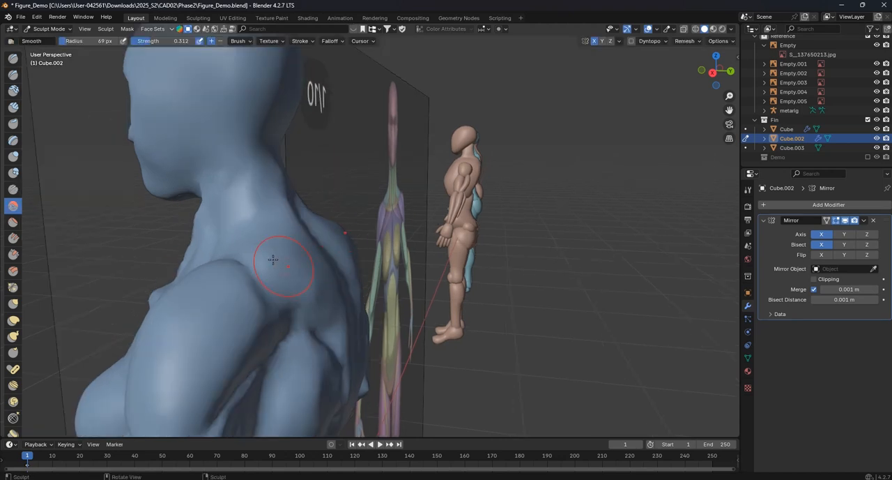
pyautogui.scroll(-3, 306, 279)
pyautogui.scroll(2, 230, 186)
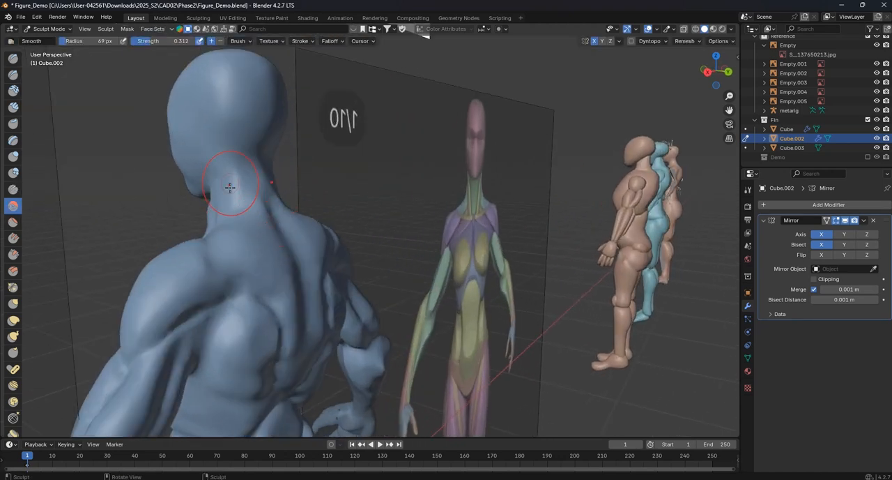
pyautogui.moveTo(240, 200); pyautogui.dragTo(221, 190, button='middle')
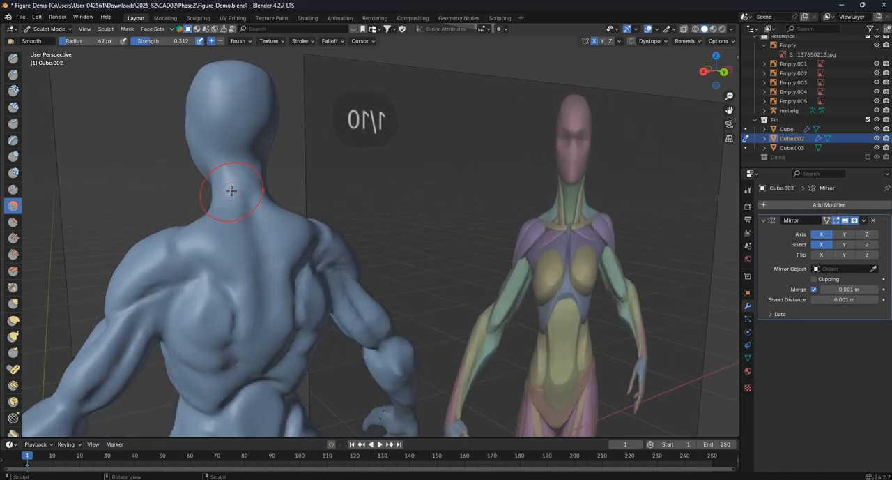
pyautogui.moveTo(276, 224); pyautogui.dragTo(213, 222, button='middle')
# - Inspect the upper back, neck and head from behind and from the side
pyautogui.scroll(-4, 276, 216)
pyautogui.keyDown('shift'); pyautogui.moveTo(322, 192); pyautogui.dragTo(499, 249, button='middle'); pyautogui.keyUp('shift')
pyautogui.scroll(4, 373, 191)
pyautogui.keyDown('shift'); pyautogui.moveTo(488, 202); pyautogui.dragTo(432, 230, button='middle'); pyautogui.keyUp('shift')
pyautogui.scroll(2, 434, 229)
pyautogui.moveTo(431, 187); pyautogui.dragTo(415, 182, button='middle')
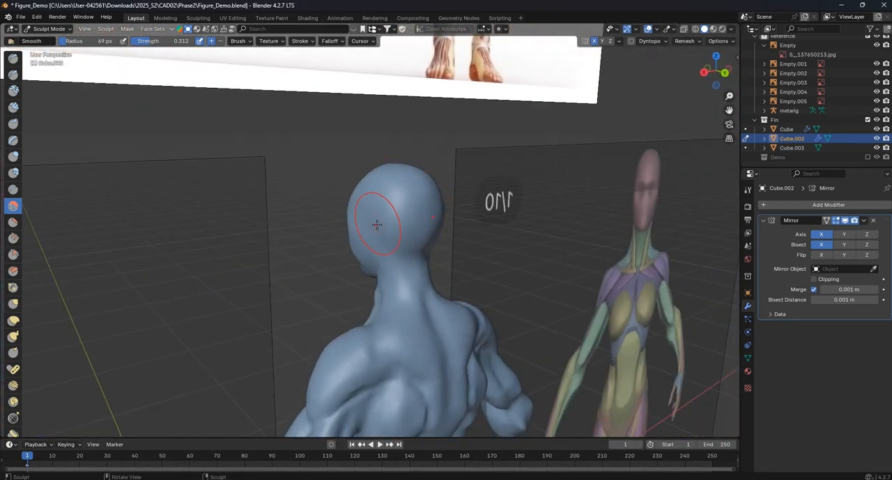
pyautogui.moveTo(377, 231); pyautogui.dragTo(524, 220, button='middle')
# - Build up the area beside the tip of the nose with the Draw brush at a radius of 36 px
pyautogui.press('KP_1')
pyautogui.scroll(-7, 522, 226)
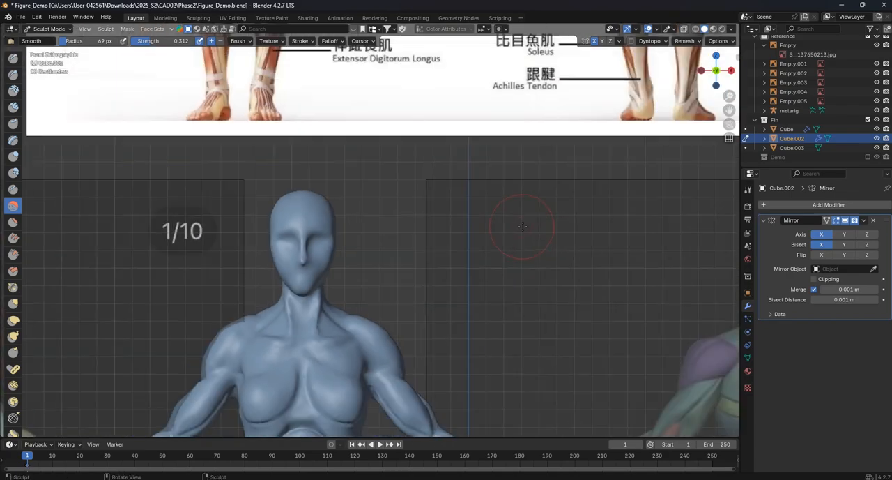
pyautogui.scroll(11, 512, 226)
pyautogui.keyDown('shift'); pyautogui.moveTo(193, 274); pyautogui.dragTo(443, 242, button='middle'); pyautogui.keyUp('shift')
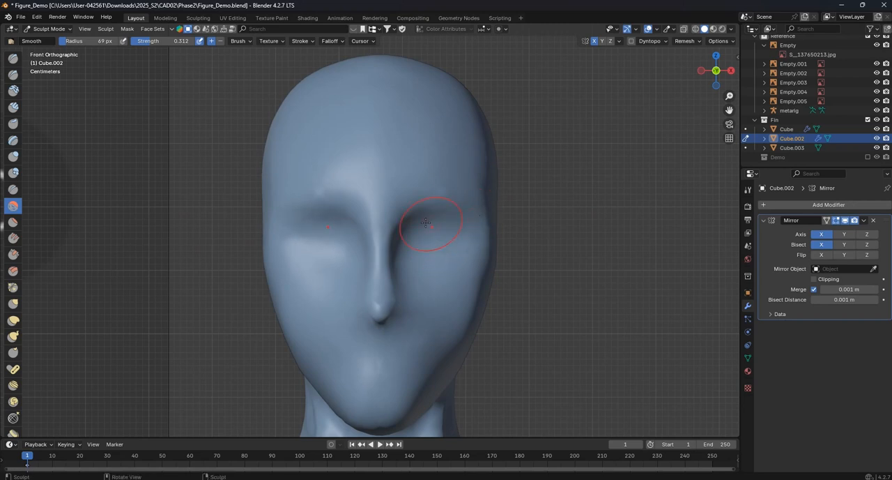
pyautogui.scroll(4, 410, 286)
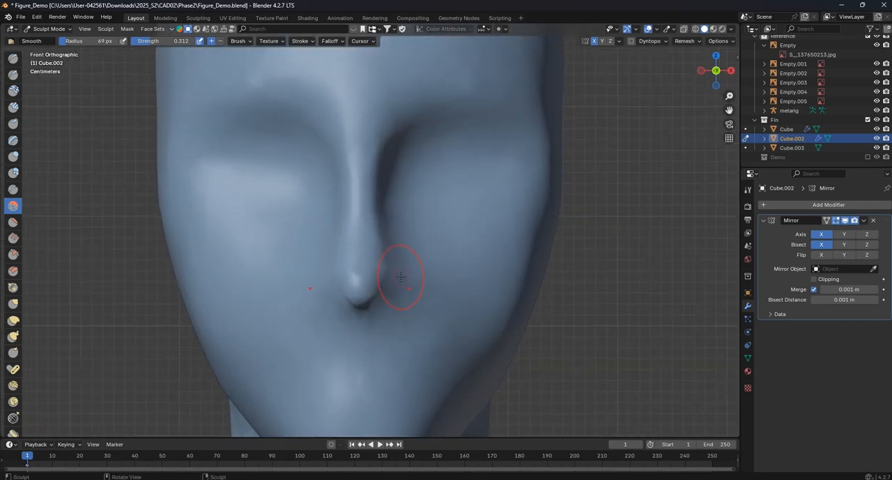
pyautogui.press('f')
pyautogui.click(387, 279)
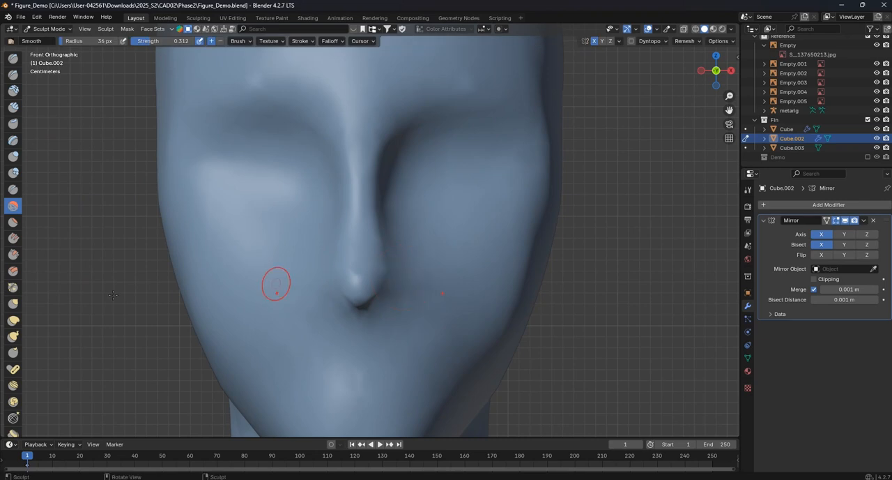
pyautogui.click(12, 59)
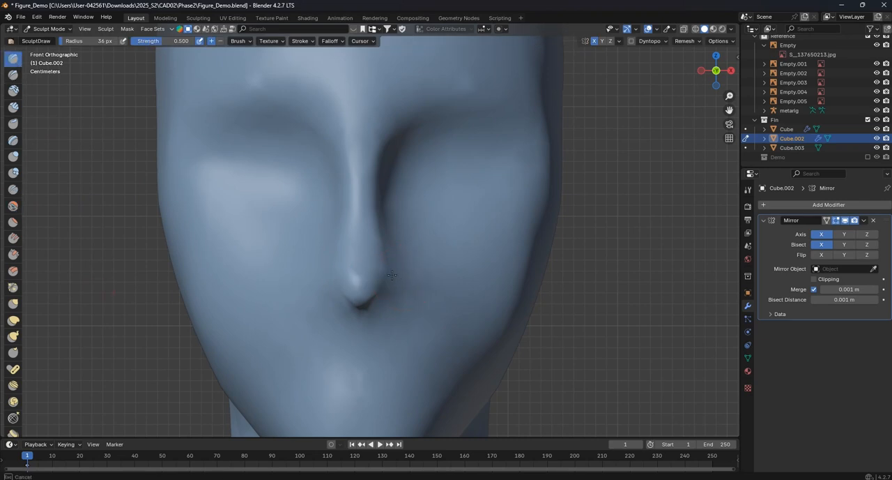
pyautogui.moveTo(403, 282); pyautogui.dragTo(309, 265, button='middle')
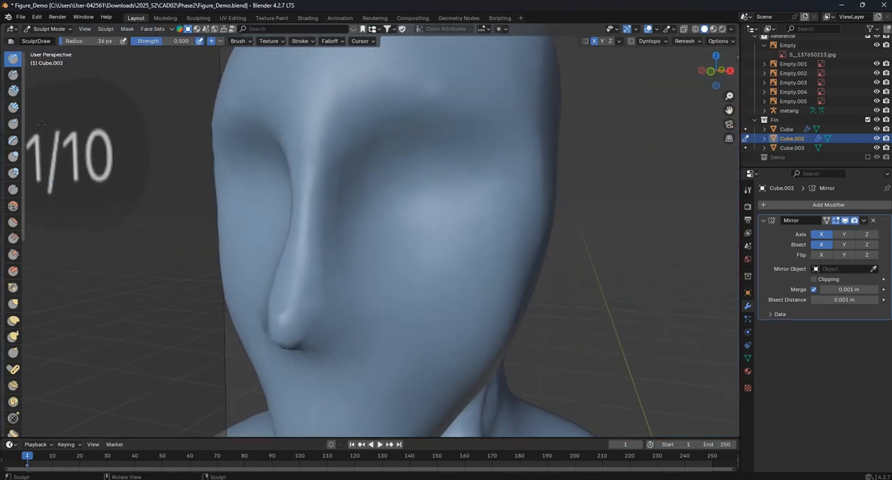
pyautogui.moveTo(336, 323); pyautogui.dragTo(364, 171, button='middle')
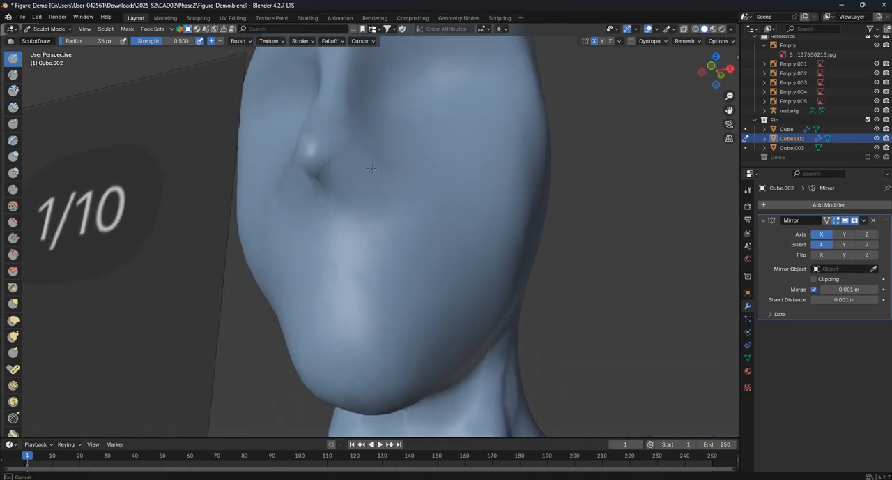
# - Set the Crease brush's strength to 1.000 and try a mouth stroke below the nose from the front
pyautogui.click(13, 190)
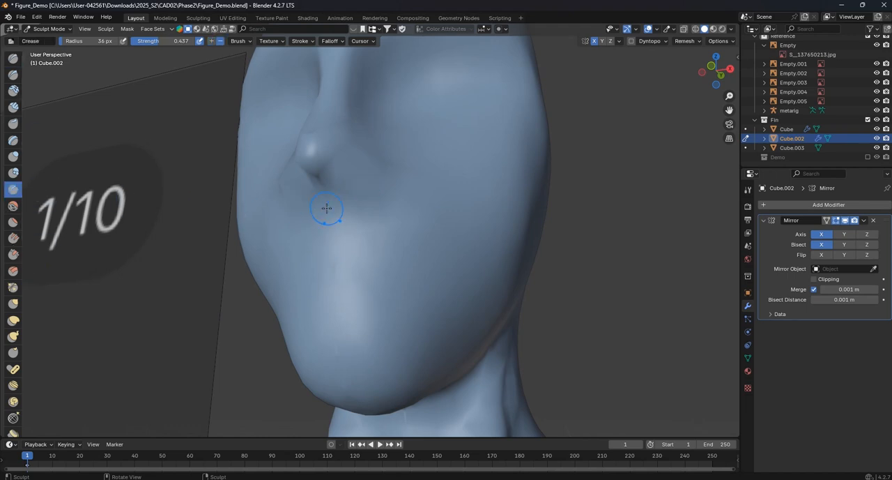
pyautogui.press('KP_1')
pyautogui.scroll(3, 454, 335)
pyautogui.keyDown('shift'); pyautogui.moveTo(477, 331); pyautogui.dragTo(355, 235, button='middle'); pyautogui.keyUp('shift')
pyautogui.scroll(2, 366, 251)
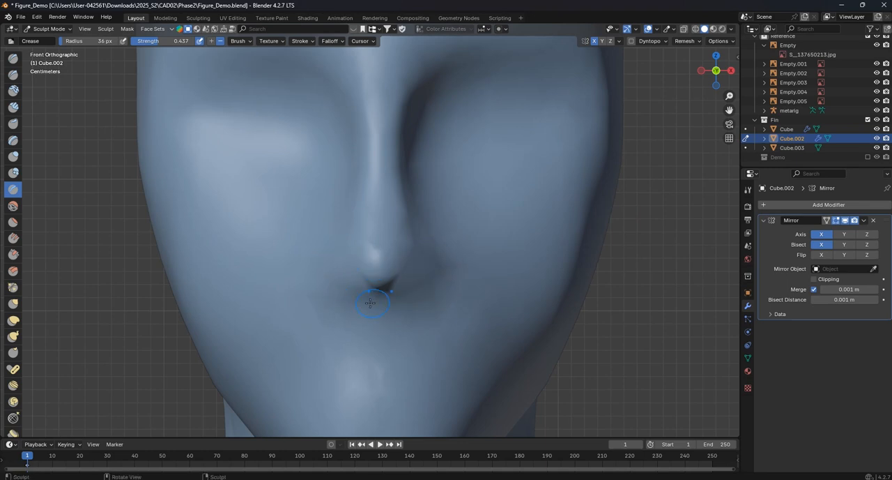
pyautogui.keyDown('shift'); pyautogui.moveTo(404, 302); pyautogui.dragTo(415, 250, button='middle'); pyautogui.keyUp('shift')
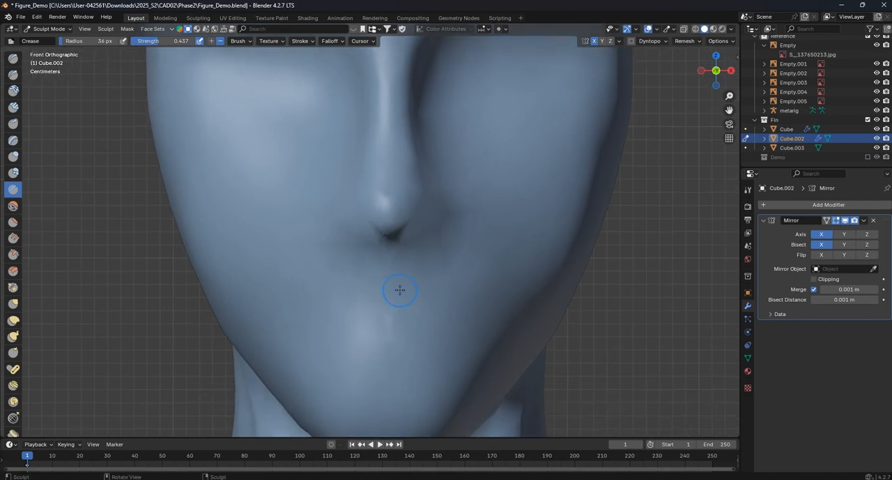
pyautogui.scroll(-2, 400, 290)
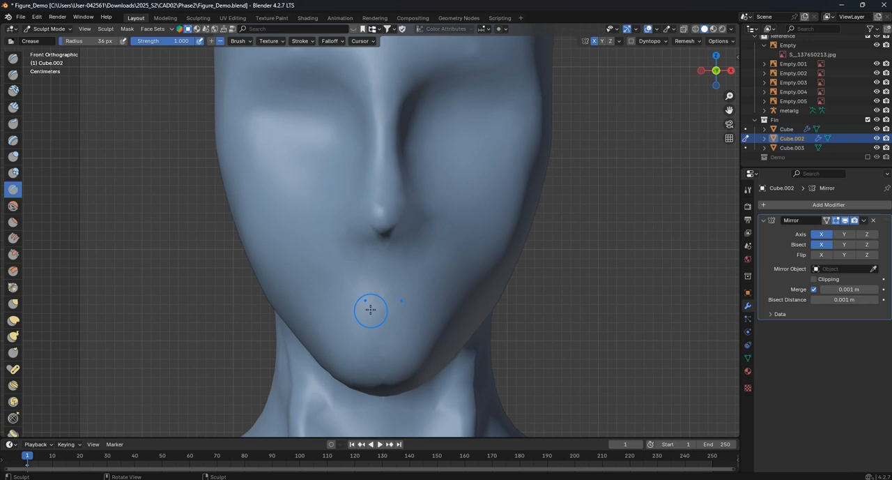
pyautogui.moveTo(342, 286); pyautogui.dragTo(412, 276)
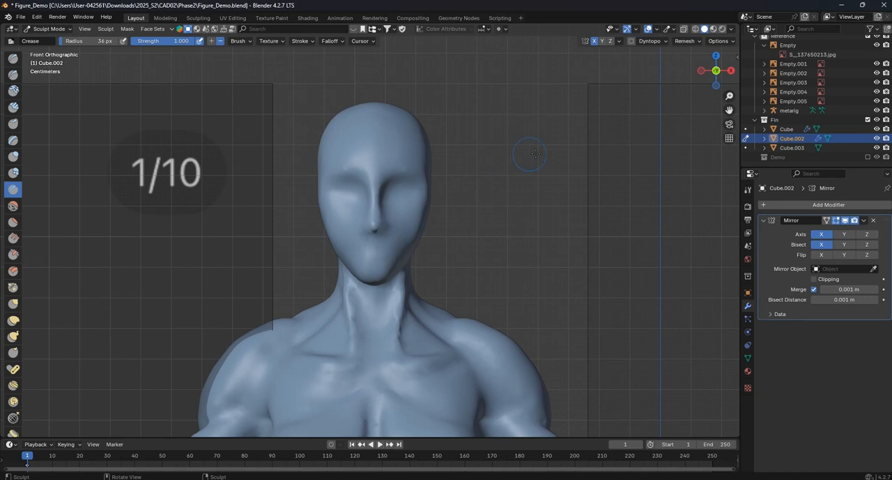
# - Enable dynamic topology for sculpting finer detail on the face
pyautogui.click(631, 41)
pyautogui.click(572, 83)
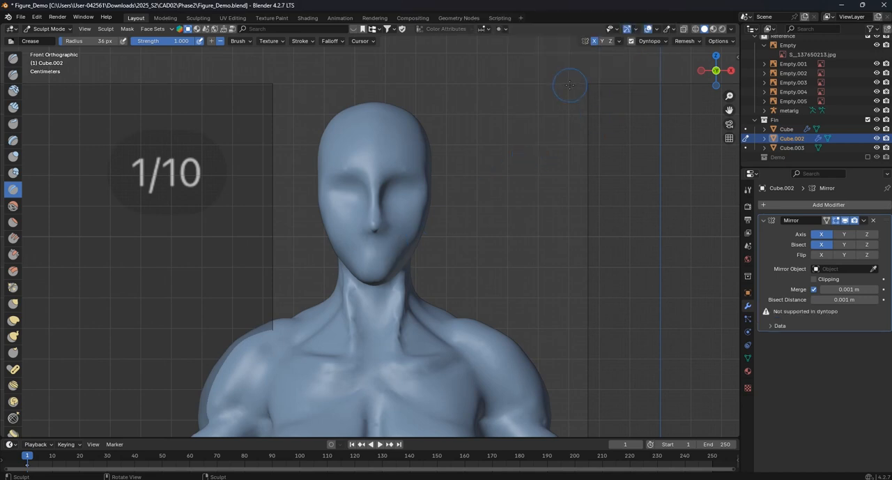
pyautogui.scroll(5, 364, 281)
pyautogui.moveTo(306, 303); pyautogui.dragTo(389, 304)
pyautogui.moveTo(313, 301)
pyautogui.mouseDown()
pyautogui.moveTo(281, 311)
pyautogui.moveTo(425, 304)
pyautogui.mouseUp()
pyautogui.hotkey('ctrl', 'z')
pyautogui.hotkey('ctrl', 'z')
pyautogui.hotkey('ctrl', 'z')
pyautogui.hotkey('ctrl', 'z')
pyautogui.hotkey('ctrl', 'z')
pyautogui.moveTo(295, 299); pyautogui.dragTo(422, 293)
pyautogui.hotkey('ctrl', 'z')
# - Carve a wide mouth line beneath the nose with the Crease brush at strength 1.000
pyautogui.moveTo(288, 302)
pyautogui.mouseDown()
pyautogui.moveTo(366, 294)
pyautogui.moveTo(491, 301)
pyautogui.mouseUp()
pyautogui.scroll(-6, 446, 306)
pyautogui.scroll(7, 380, 254)
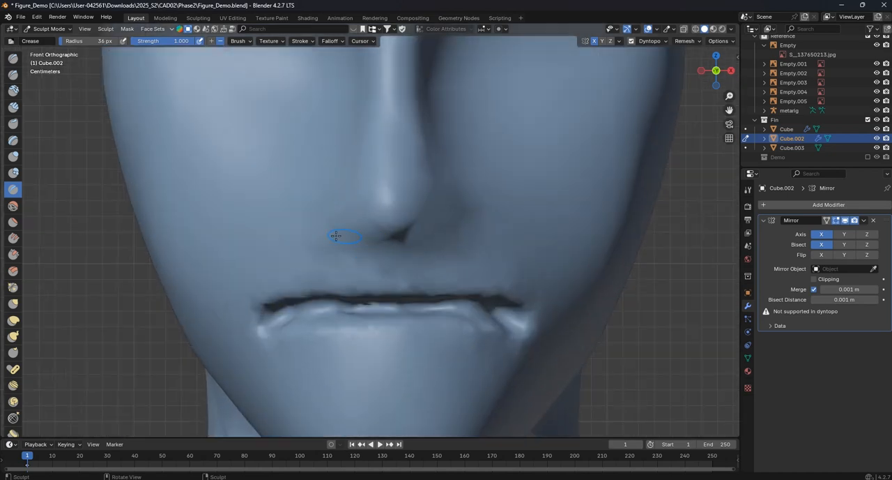
# - Build up the nose wings and nostril area with the Draw brush, refining them at a radius of 15 px
pyautogui.click(13, 59)
pyautogui.moveTo(342, 202)
pyautogui.mouseDown()
pyautogui.moveTo(336, 211)
pyautogui.moveTo(345, 218)
pyautogui.mouseUp()
pyautogui.hotkey('ctrl', 'z')
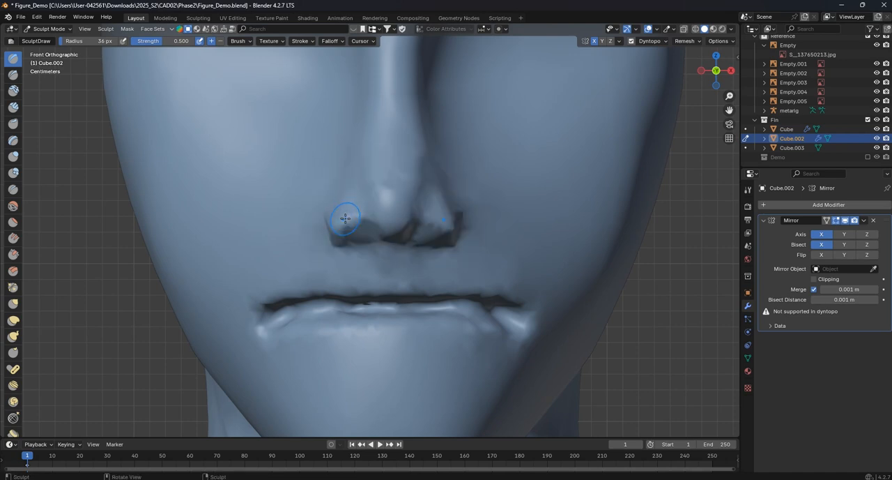
pyautogui.press('f')
pyautogui.click(345, 221)
pyautogui.hotkey('ctrl', 'z')
pyautogui.moveTo(349, 210); pyautogui.dragTo(365, 230)
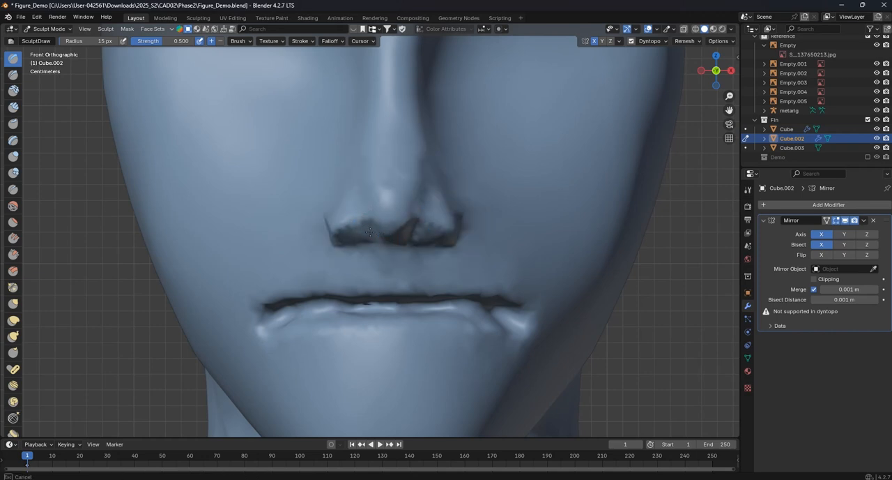
pyautogui.moveTo(366, 228); pyautogui.dragTo(376, 209)
pyautogui.moveTo(374, 211)
pyautogui.mouseDown(button='middle')
pyautogui.moveTo(317, 211)
pyautogui.moveTo(378, 219)
pyautogui.moveTo(328, 237)
pyautogui.mouseUp(button='middle')
# - Examine the nose and mouth in profile and from the front
pyautogui.scroll(-5, 318, 211)
pyautogui.scroll(5, 276, 251)
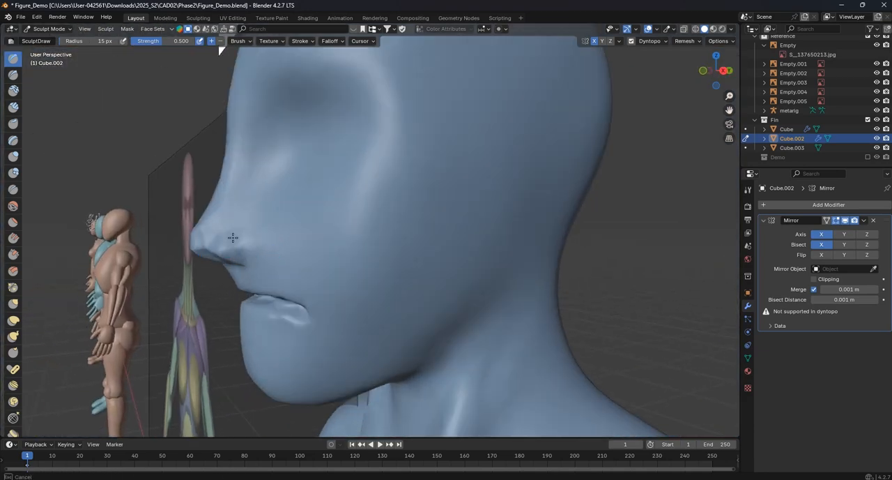
pyautogui.scroll(-3, 240, 230)
pyautogui.moveTo(240, 230); pyautogui.dragTo(295, 242, button='middle')
pyautogui.scroll(4, 295, 240)
pyautogui.press('KP_1')
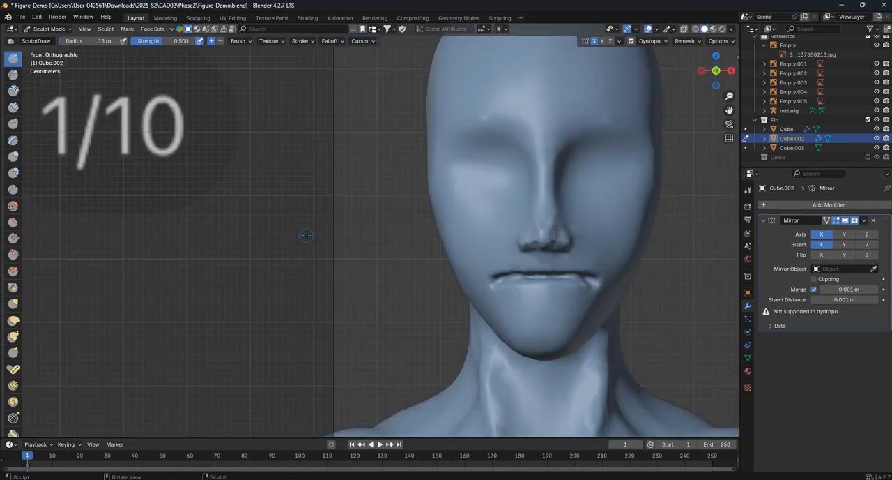
pyautogui.scroll(2, 542, 183)
pyautogui.keyDown('shift'); pyautogui.moveTo(671, 146); pyautogui.dragTo(439, 175, button='middle'); pyautogui.keyUp('shift')
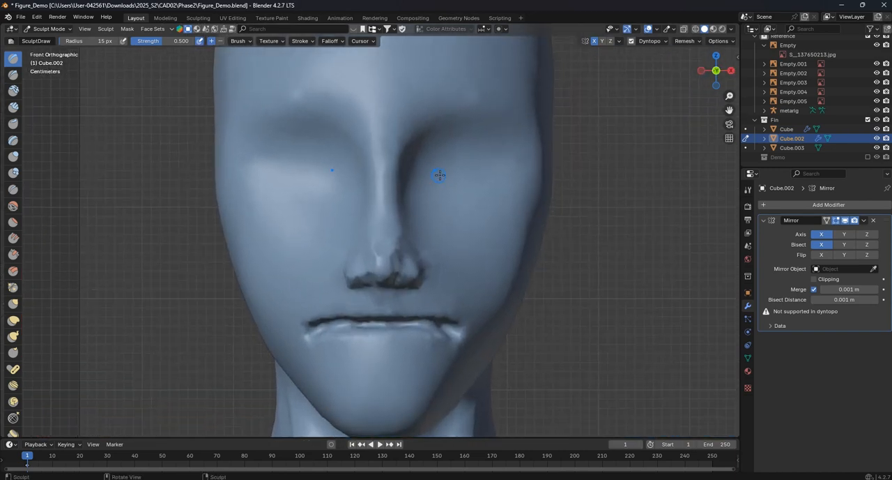
pyautogui.keyDown('shift'); pyautogui.moveTo(411, 267); pyautogui.dragTo(398, 215, button='middle'); pyautogui.keyUp('shift')
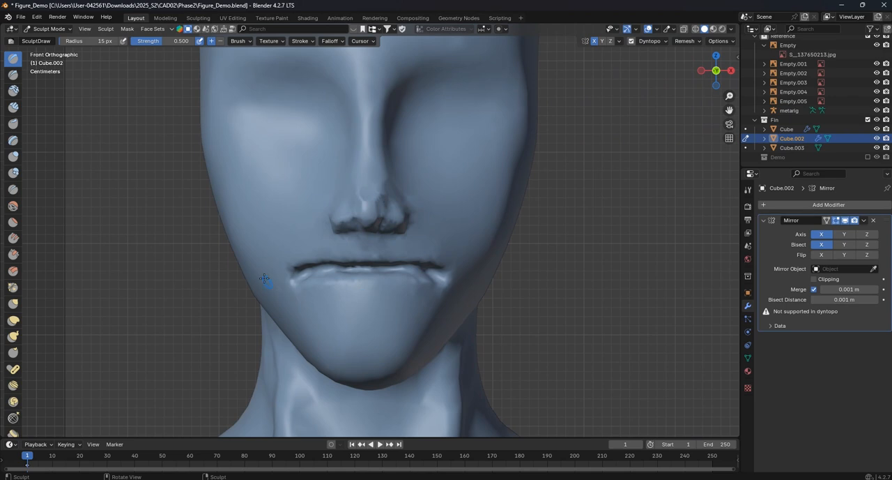
# - Build up the lips above and below the mouth line with the Draw brush at a radius of 44 px
pyautogui.press('f')
pyautogui.moveTo(344, 293); pyautogui.dragTo(381, 291)
pyautogui.moveTo(343, 292); pyautogui.dragTo(364, 288)
pyautogui.moveTo(374, 254); pyautogui.dragTo(318, 258)
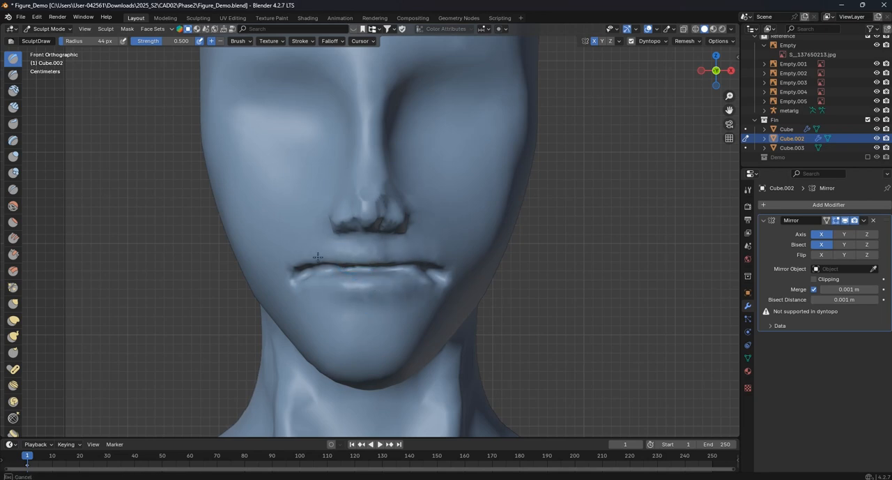
# - Reshape the mouth line and its corners with the Grab brush at a radius of 90 px
pyautogui.click(13, 303)
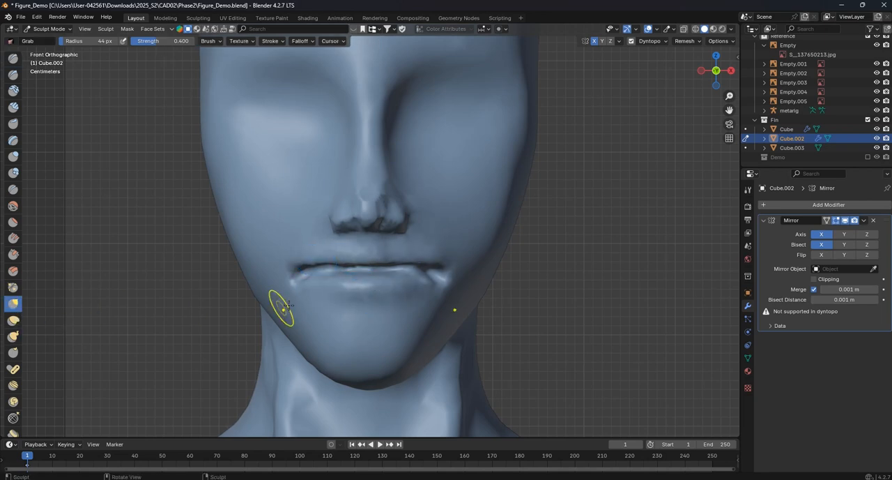
pyautogui.press('f')
pyautogui.click(463, 328)
pyautogui.moveTo(323, 274); pyautogui.dragTo(321, 283)
pyautogui.moveTo(305, 274)
pyautogui.mouseDown()
pyautogui.moveTo(303, 288)
pyautogui.moveTo(316, 287)
pyautogui.mouseUp()
pyautogui.moveTo(337, 270)
pyautogui.mouseDown()
pyautogui.moveTo(335, 288)
pyautogui.moveTo(318, 285)
pyautogui.mouseUp()
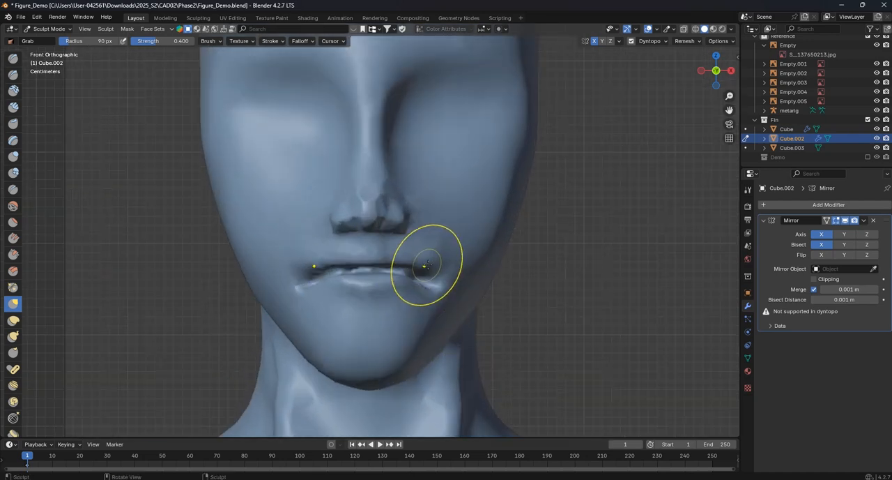
pyautogui.moveTo(424, 259); pyautogui.dragTo(441, 267)
# - Shorten and flatten the chin with the Grab brush at a radius of 133 px
pyautogui.scroll(-2, 394, 295)
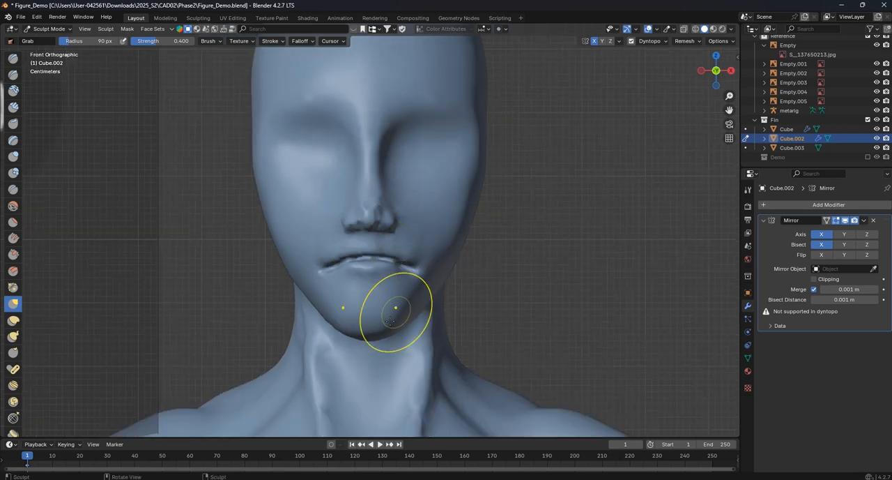
pyautogui.press('f')
pyautogui.click(392, 321)
pyautogui.moveTo(377, 322); pyautogui.dragTo(365, 318)
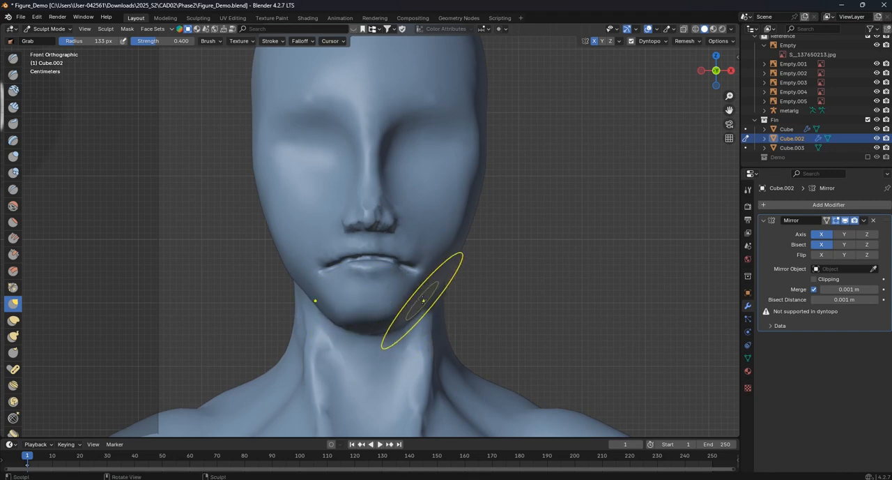
# - Try to reshape the cheek outline from the front with the Grab brush at a radius of 169 px
pyautogui.keyDown('shift'); pyautogui.moveTo(289, 233); pyautogui.dragTo(288, 259, button='middle'); pyautogui.keyUp('shift')
pyautogui.press('f')
pyautogui.click(388, 260)
pyautogui.moveTo(286, 246); pyautogui.dragTo(276, 249)
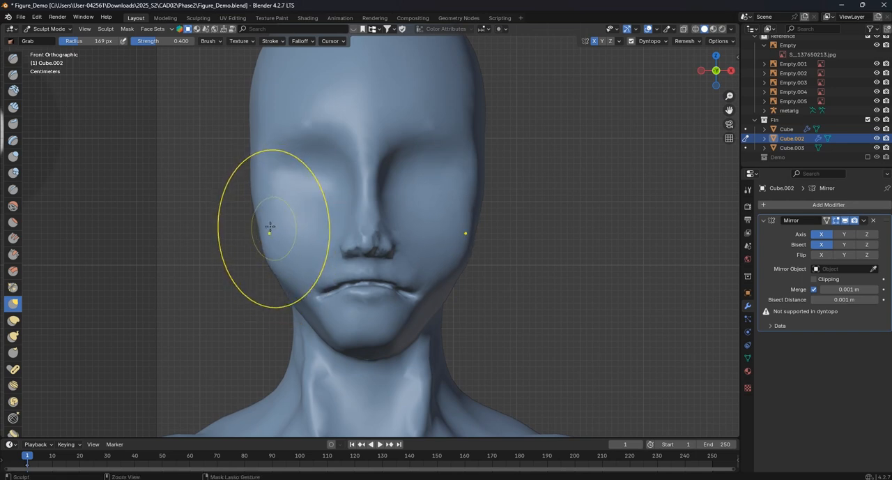
pyautogui.hotkey('ctrl', 'z')
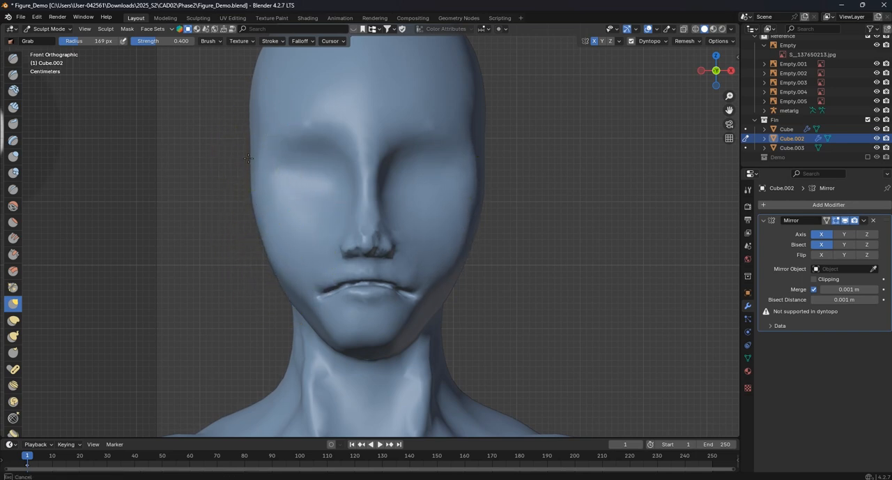
# - Adjust the mouth corners from the front and the lips in profile with the Grab brush at a radius of 169 px
pyautogui.scroll(6, 399, 246)
pyautogui.moveTo(300, 296); pyautogui.dragTo(303, 289)
pyautogui.scroll(-10, 387, 324)
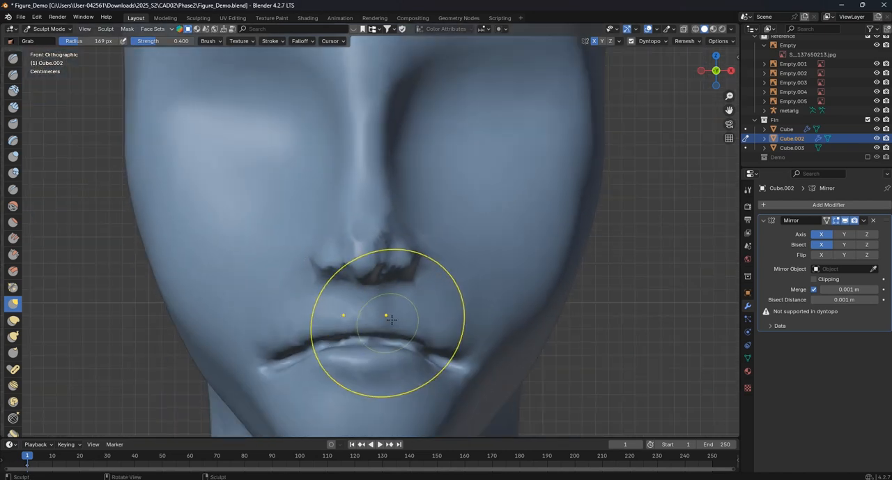
pyautogui.moveTo(448, 302); pyautogui.dragTo(299, 299, button='middle')
pyautogui.scroll(5, 314, 286)
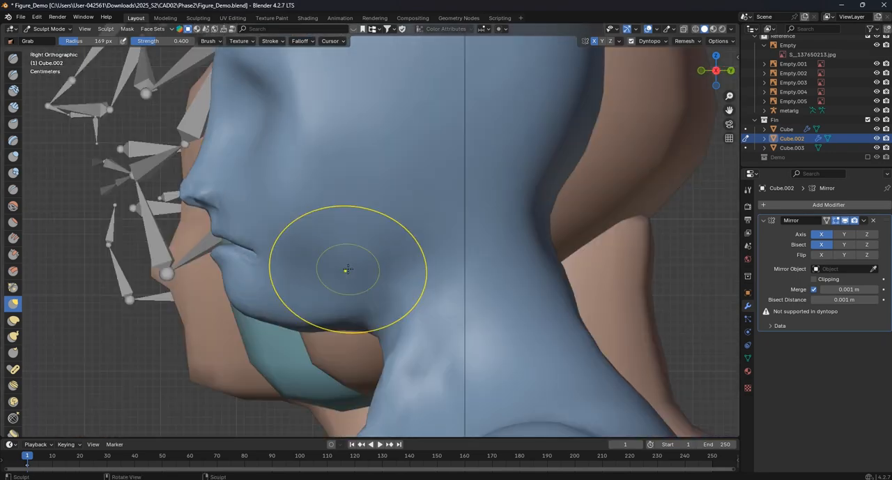
pyautogui.scroll(2, 345, 269)
pyautogui.moveTo(213, 271); pyautogui.dragTo(204, 263)
pyautogui.moveTo(183, 251); pyautogui.dragTo(182, 242)
pyautogui.moveTo(176, 248); pyautogui.dragTo(178, 243)
# - Shape the lips in side view with the Grab brush at a radius of 124 px, hollowing the area below the lower lip
pyautogui.moveTo(218, 268)
pyautogui.keyDown('shift'); pyautogui.mouseDown(button='middle')
pyautogui.moveTo(253, 257)
pyautogui.moveTo(301, 265)
pyautogui.mouseUp(button='middle'); pyautogui.keyUp('shift')
pyautogui.scroll(3, 300, 266)
pyautogui.keyDown('shift'); pyautogui.moveTo(230, 290); pyautogui.dragTo(316, 304, button='middle'); pyautogui.keyUp('shift')
pyautogui.press('f')
pyautogui.click(288, 303)
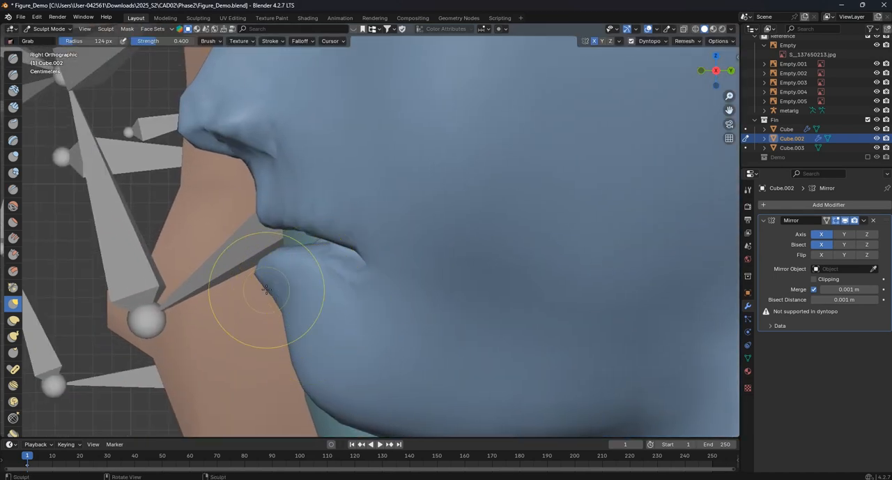
pyautogui.moveTo(292, 312); pyautogui.dragTo(305, 315)
pyautogui.moveTo(272, 290); pyautogui.dragTo(276, 296)
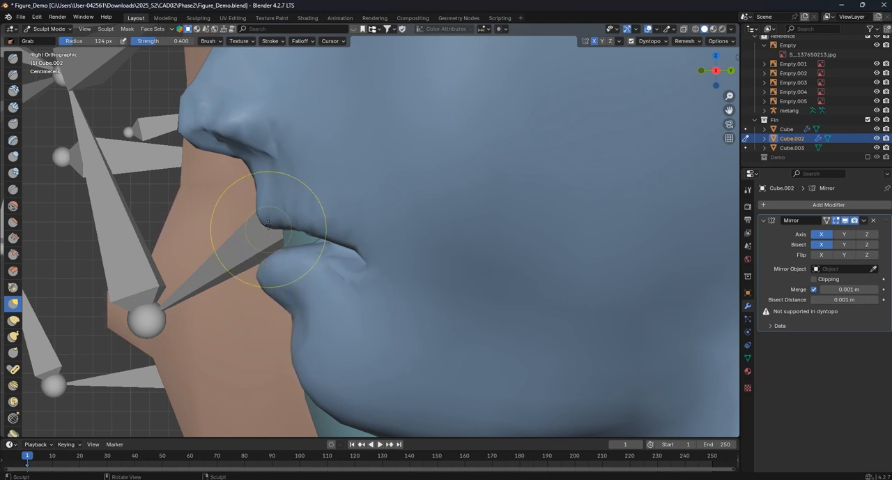
pyautogui.moveTo(259, 223); pyautogui.dragTo(246, 213)
pyautogui.moveTo(298, 257); pyautogui.dragTo(278, 266)
# - Refine the chin and the underside of the jaw near the neck in profile with the Grab brush, enlarging its radius to 224 px
pyautogui.scroll(-3, 300, 275)
pyautogui.moveTo(357, 323); pyautogui.dragTo(343, 329)
pyautogui.moveTo(439, 361); pyautogui.dragTo(466, 337)
pyautogui.press('f')
pyautogui.click(488, 354)
pyautogui.scroll(-5, 532, 311)
pyautogui.scroll(2, 440, 293)
pyautogui.moveTo(439, 293); pyautogui.dragTo(454, 265)
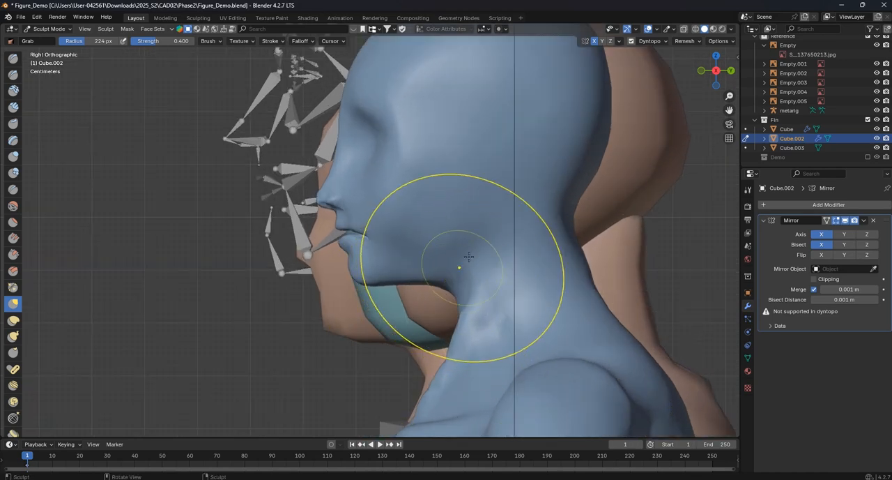
# - Try to carve the jawline toward the chin with the Crease brush at a radius of 39 px
pyautogui.click(14, 190)
pyautogui.scroll(4, 458, 229)
pyautogui.press('f')
pyautogui.click(380, 275)
pyautogui.moveTo(358, 327)
pyautogui.mouseDown()
pyautogui.moveTo(435, 275)
pyautogui.moveTo(485, 206)
pyautogui.moveTo(380, 320)
pyautogui.mouseUp()
pyautogui.moveTo(338, 345); pyautogui.dragTo(393, 283, button='middle')
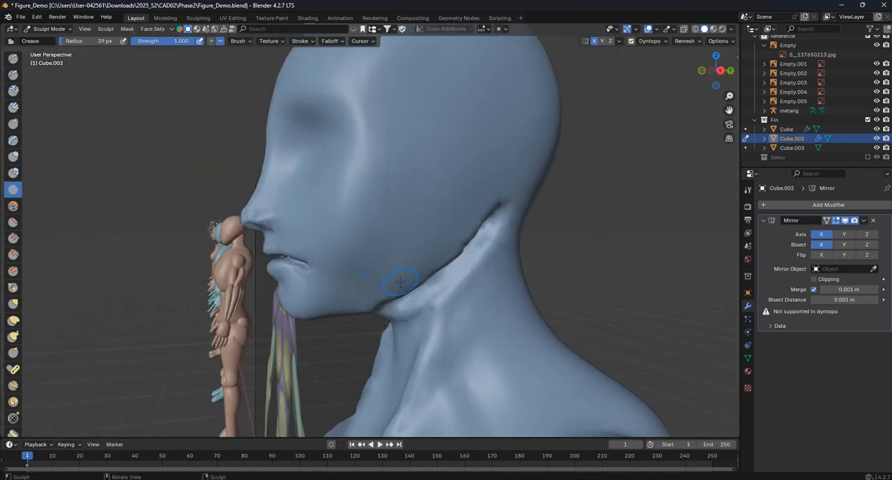
pyautogui.press('KP_3')
pyautogui.scroll(-2, 407, 283)
pyautogui.scroll(2, 407, 286)
pyautogui.hotkey('ctrl', 'z')
pyautogui.hotkey('ctrl', 'z')
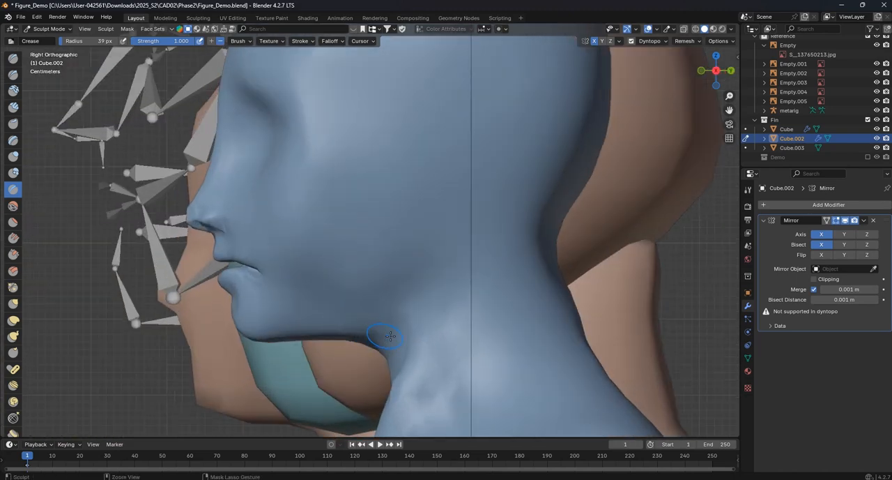
# - Try a long diagonal jawline crease from the side of the head to the underside of the jaw in side view
pyautogui.moveTo(476, 176)
pyautogui.mouseDown()
pyautogui.moveTo(425, 276)
pyautogui.moveTo(341, 331)
pyautogui.mouseUp()
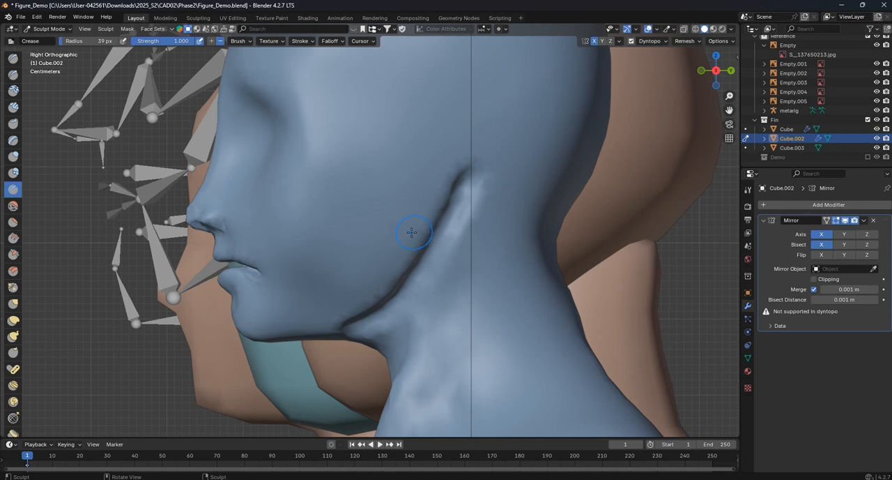
pyautogui.keyDown('shift'); pyautogui.moveTo(411, 232); pyautogui.dragTo(386, 263, button='middle'); pyautogui.keyUp('shift')
pyautogui.scroll(-2, 474, 183)
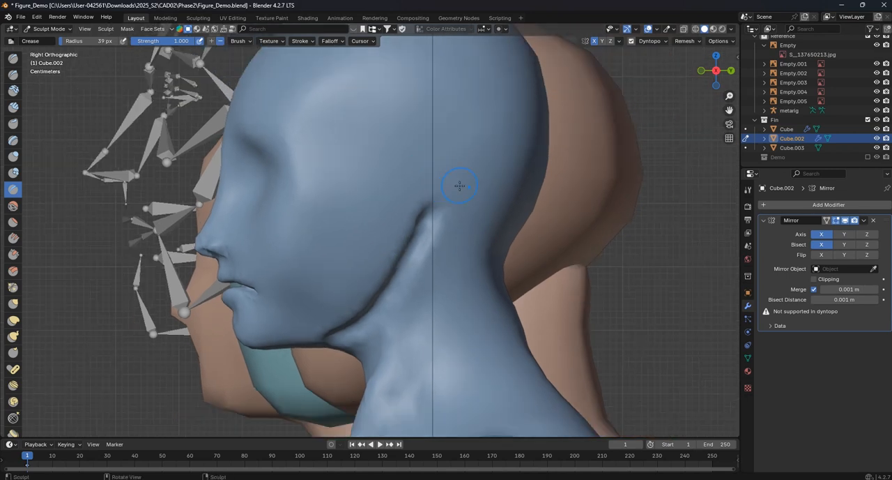
pyautogui.hotkey('ctrl', 'z')
# - Carve a steeper jawline crease farther forward, from the side of the cheek to the underside of the jaw, with the Crease brush at 39 px
pyautogui.moveTo(392, 205)
pyautogui.mouseDown()
pyautogui.moveTo(354, 310)
pyautogui.moveTo(326, 334)
pyautogui.mouseUp()
pyautogui.scroll(-3, 416, 255)
pyautogui.scroll(5, 381, 311)
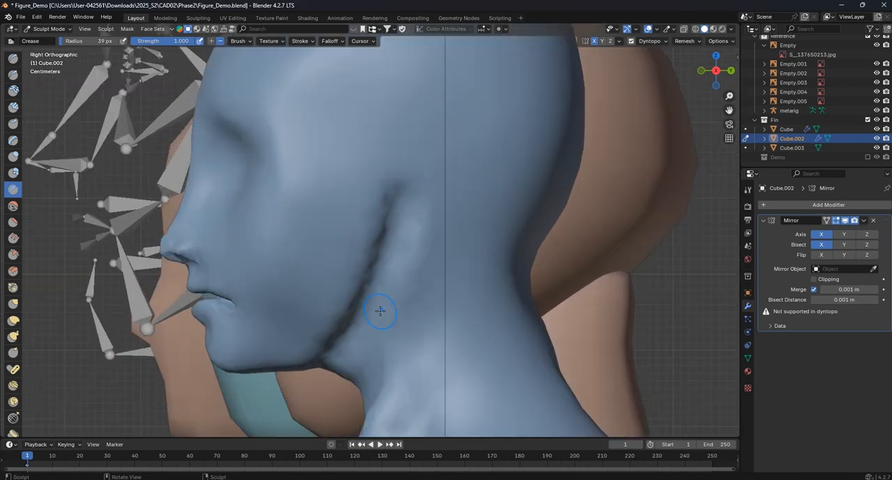
pyautogui.scroll(-2, 409, 280)
pyautogui.moveTo(385, 285); pyautogui.dragTo(373, 341)
pyautogui.moveTo(373, 319)
pyautogui.mouseDown(button='middle')
pyautogui.moveTo(420, 261)
pyautogui.moveTo(405, 285)
pyautogui.mouseUp(button='middle')
# - Soften the jawline crease with the Smooth brush at a radius of 105 px
pyautogui.click(13, 205)
pyautogui.moveTo(454, 308)
pyautogui.keyDown('shift'); pyautogui.mouseDown(button='middle')
pyautogui.moveTo(393, 268)
pyautogui.moveTo(378, 149)
pyautogui.moveTo(349, 199)
pyautogui.moveTo(340, 238)
pyautogui.moveTo(342, 222)
pyautogui.mouseUp(button='middle'); pyautogui.keyUp('shift')
pyautogui.moveTo(361, 193); pyautogui.dragTo(402, 231, button='middle')
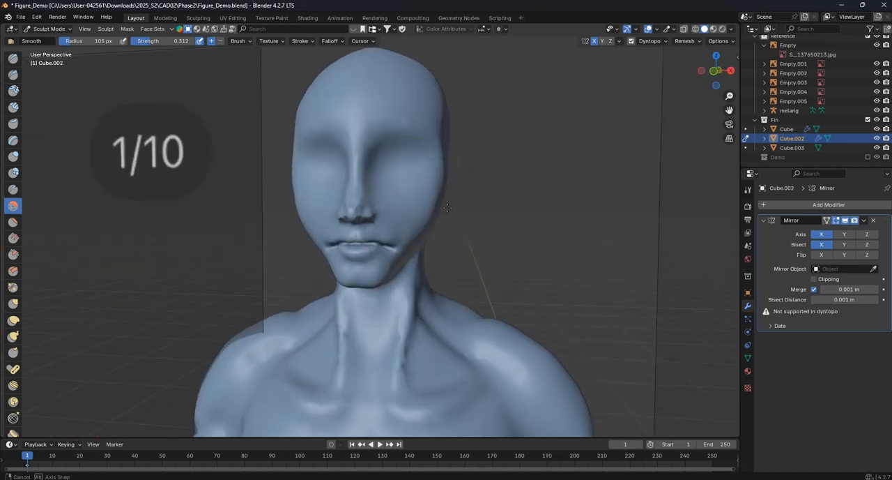
# - Examine the nose, mouth and jawline from several angles and from the front
pyautogui.scroll(2, 402, 230)
pyautogui.moveTo(261, 215)
pyautogui.mouseDown()
pyautogui.moveTo(287, 244)
pyautogui.moveTo(305, 239)
pyautogui.mouseUp()
pyautogui.keyDown('shift'); pyautogui.moveTo(406, 205); pyautogui.dragTo(409, 235, button='middle'); pyautogui.keyUp('shift')
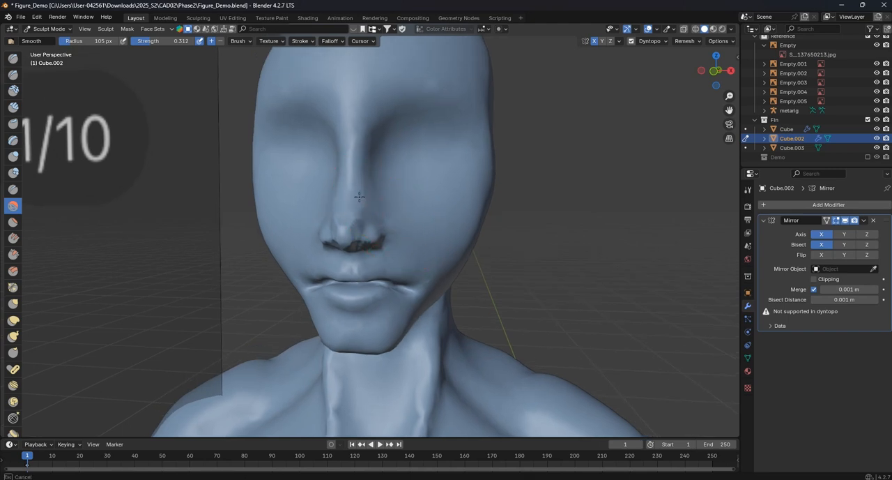
pyautogui.moveTo(342, 214); pyautogui.dragTo(346, 211)
pyautogui.moveTo(345, 211); pyautogui.dragTo(407, 209, button='middle')
pyautogui.moveTo(380, 223); pyautogui.dragTo(378, 223)
pyautogui.moveTo(406, 200); pyautogui.dragTo(382, 201, button='middle')
pyautogui.press('KP_1')
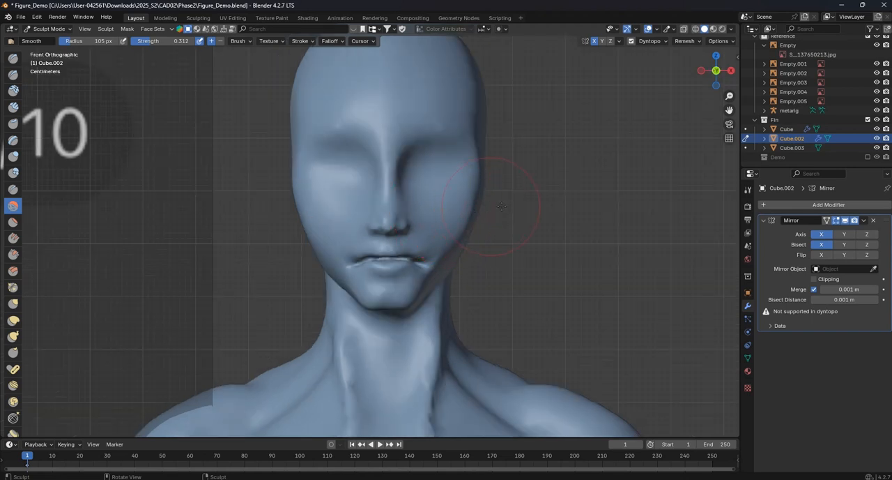
pyautogui.scroll(5, 492, 207)
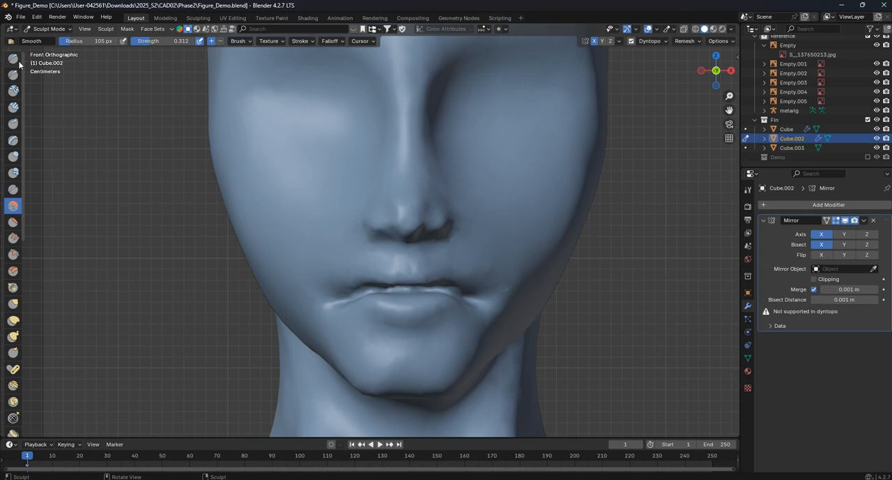
pyautogui.scroll(-1, 418, 209)
pyautogui.keyDown('shift'); pyautogui.moveTo(468, 153); pyautogui.dragTo(388, 204, button='middle'); pyautogui.keyUp('shift')
pyautogui.scroll(1, 391, 202)
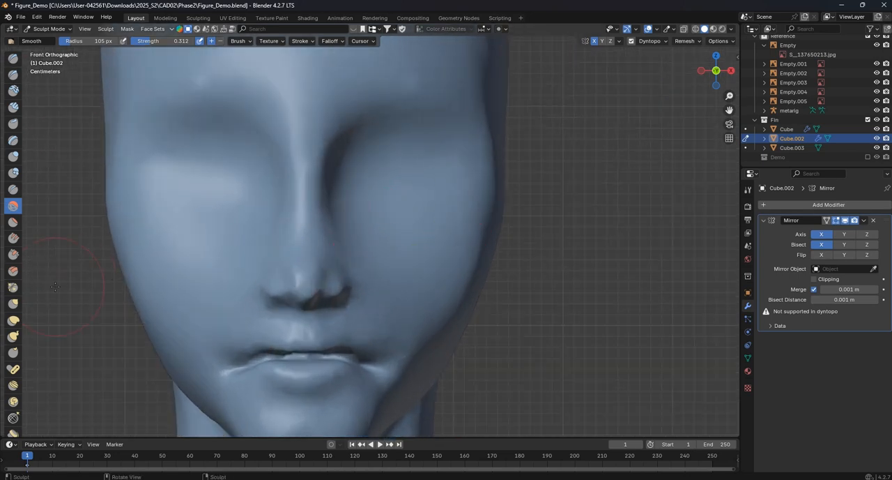
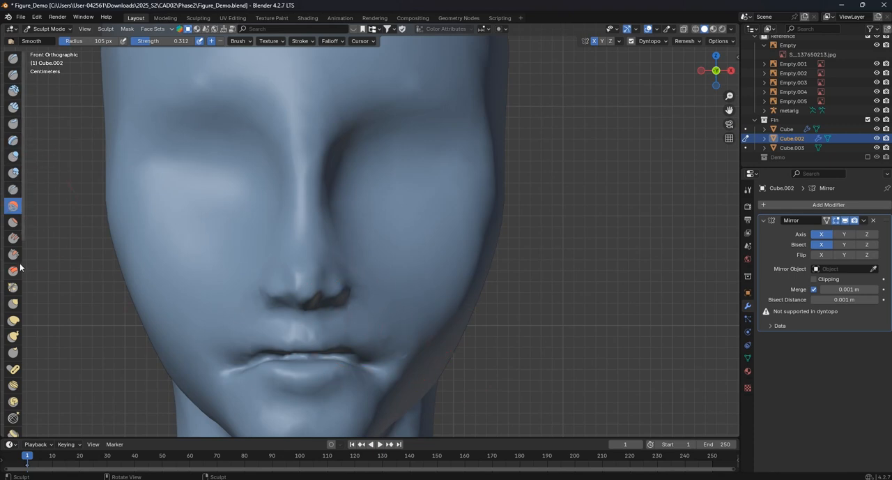
# - Carve creases around the nostrils and the wings of the nose with the Crease brush at 39 px and strength 0.410
pyautogui.click(14, 189)
pyautogui.scroll(3, 398, 278)
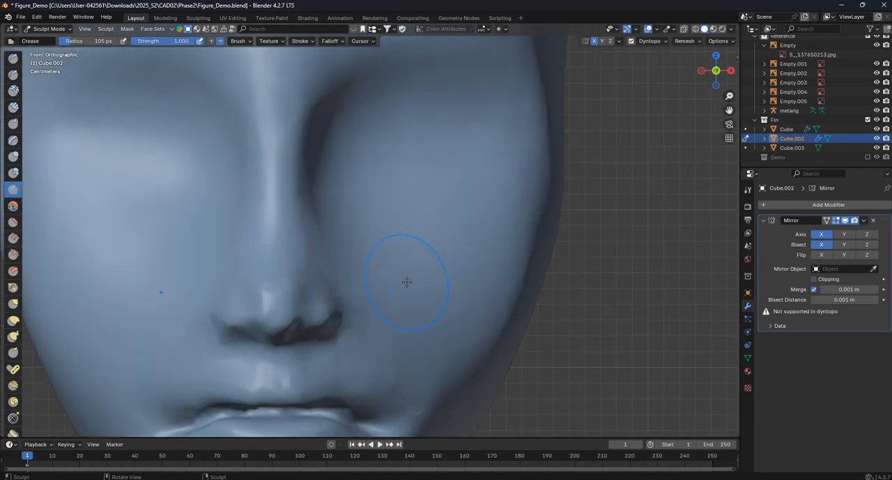
pyautogui.press('f')
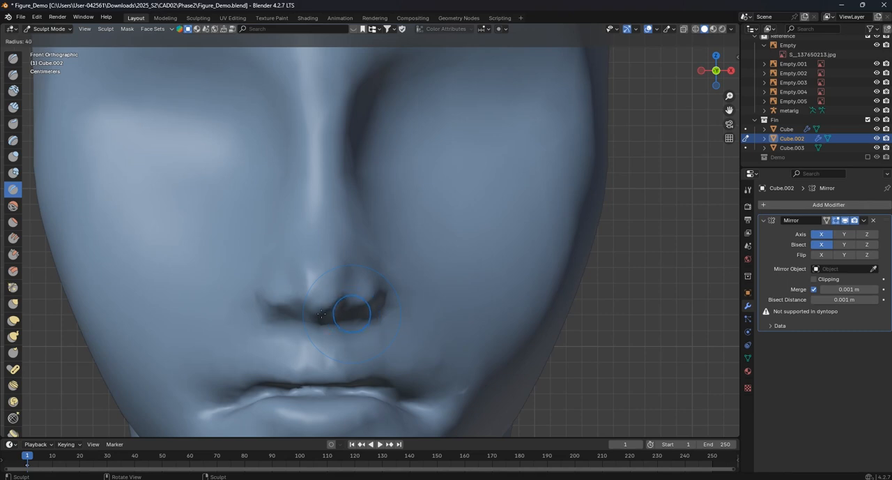
pyautogui.click(321, 315)
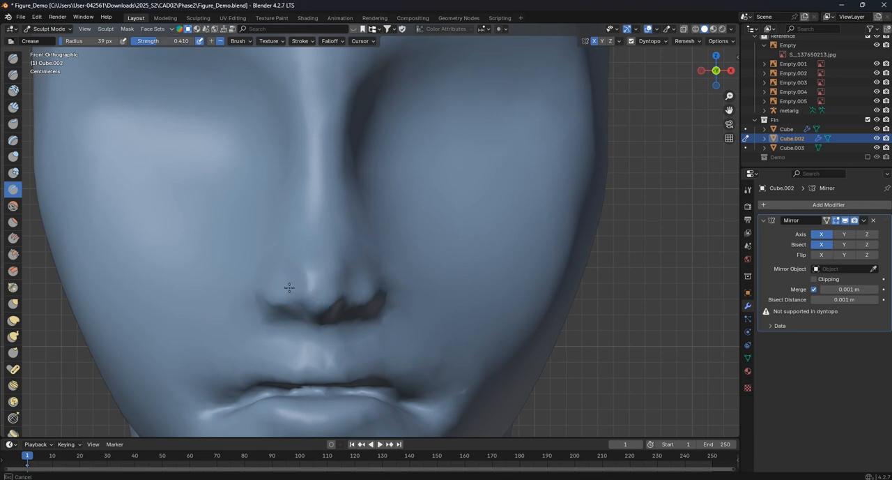
pyautogui.moveTo(280, 293); pyautogui.dragTo(281, 271)
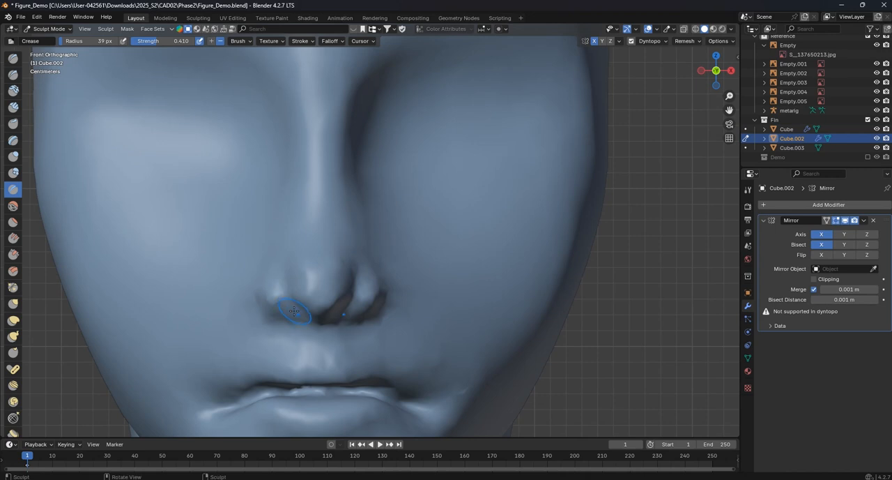
pyautogui.moveTo(302, 320); pyautogui.dragTo(321, 297, button='middle')
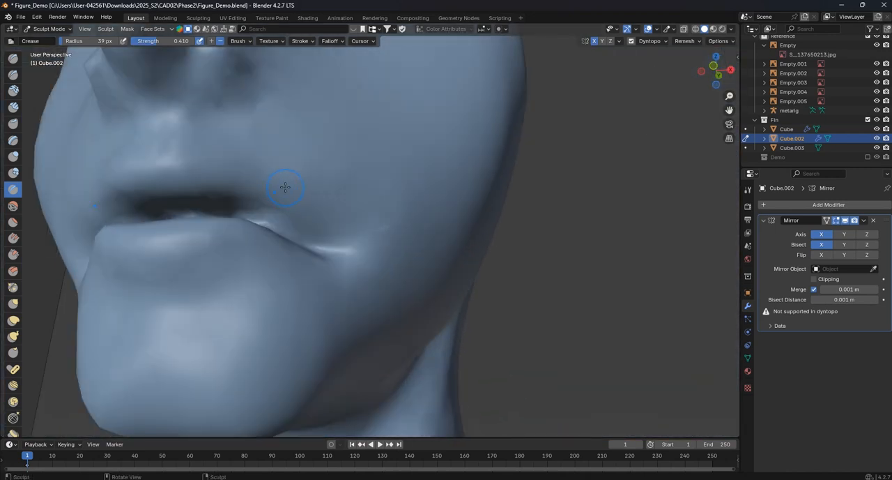
pyautogui.keyDown('shift'); pyautogui.moveTo(285, 187); pyautogui.dragTo(258, 200, button='middle'); pyautogui.keyUp('shift')
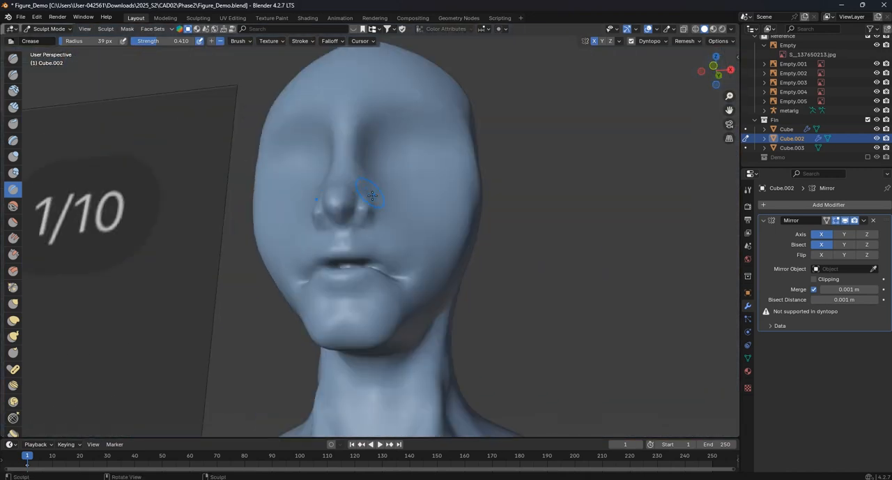
# - Outline the upper and lower eyelids with the Crease brush in front view
pyautogui.press('KP_1')
pyautogui.scroll(5, 434, 231)
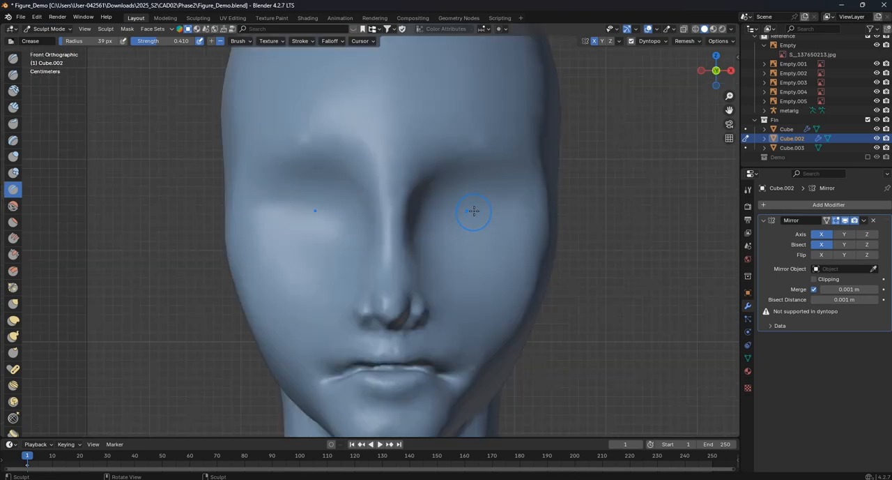
pyautogui.moveTo(400, 196); pyautogui.dragTo(515, 208)
pyautogui.moveTo(364, 215)
pyautogui.mouseDown()
pyautogui.moveTo(401, 184)
pyautogui.moveTo(504, 197)
pyautogui.mouseUp()
pyautogui.moveTo(397, 224); pyautogui.dragTo(475, 204)
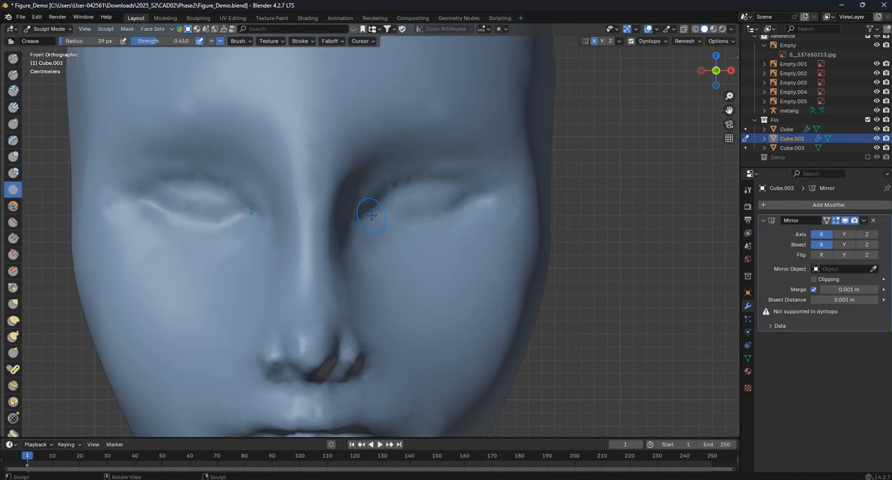
# - Refine the eyelid creases with the Crease brush at a radius of 17 px
pyautogui.press('f')
pyautogui.click(407, 221)
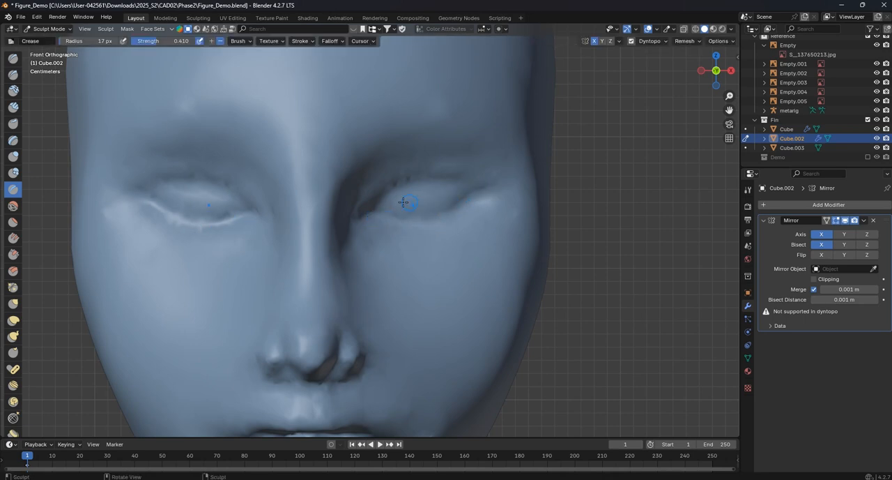
pyautogui.scroll(-8, 433, 202)
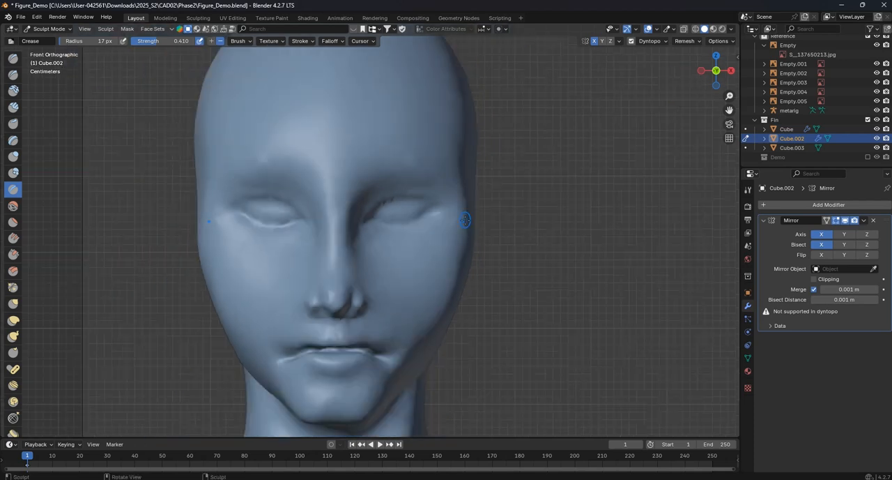
pyautogui.scroll(5, 409, 255)
pyautogui.scroll(5, 408, 268)
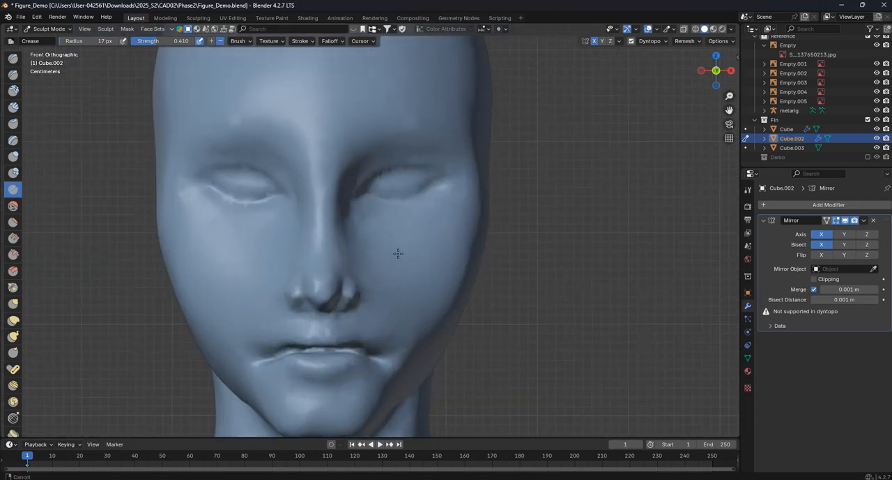
pyautogui.scroll(-3, 402, 197)
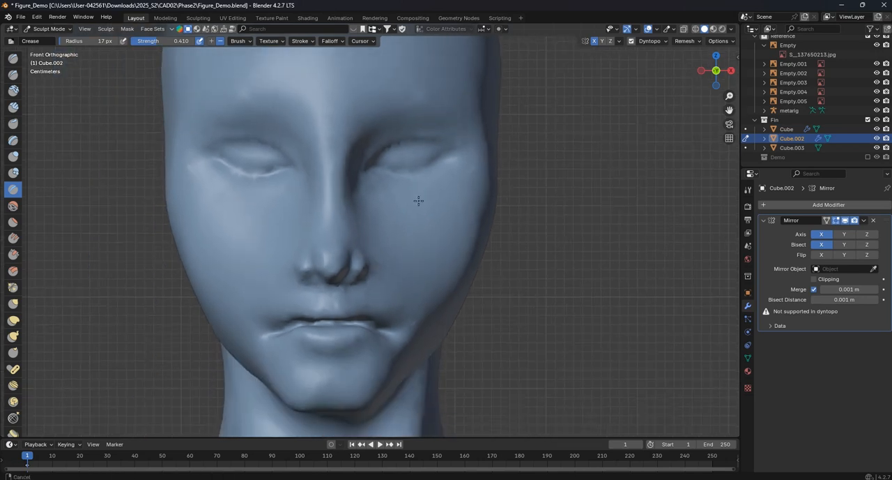
# - Build up the nose wings with the Draw brush at 49 px and reshape them with the Grab brush at 97 px
pyautogui.scroll(3, 419, 199)
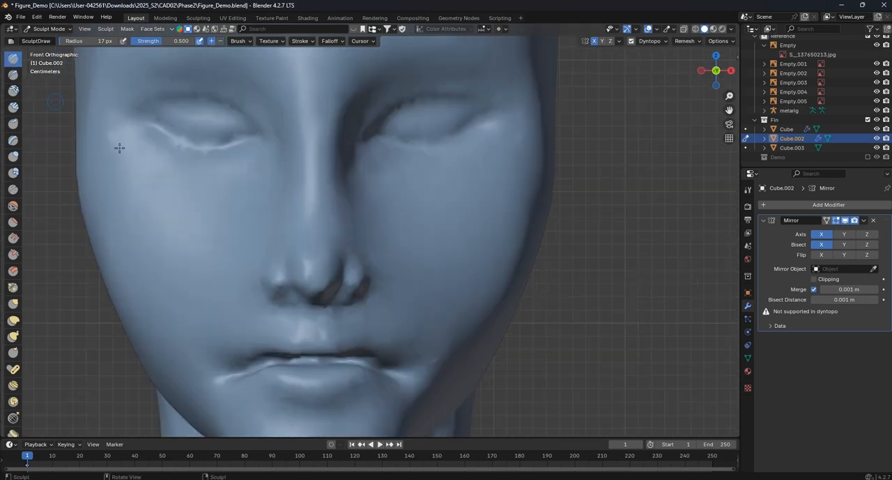
pyautogui.press('f')
pyautogui.click(284, 280)
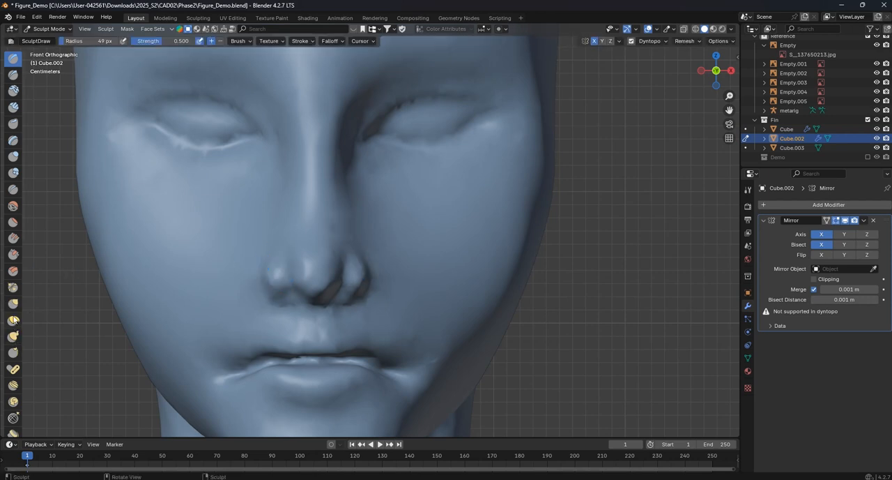
pyautogui.click(14, 305)
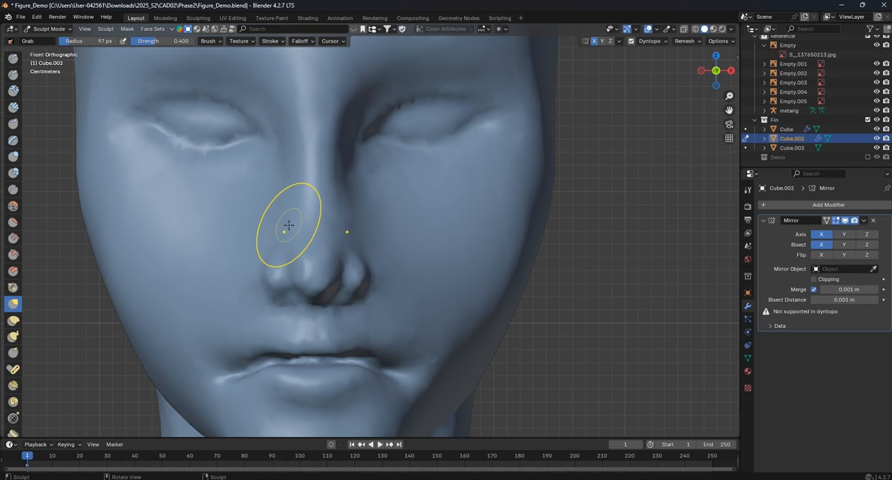
pyautogui.moveTo(269, 277); pyautogui.dragTo(268, 273)
pyautogui.moveTo(266, 276); pyautogui.dragTo(272, 273)
pyautogui.moveTo(303, 288); pyautogui.dragTo(295, 286)
pyautogui.scroll(-2, 307, 314)
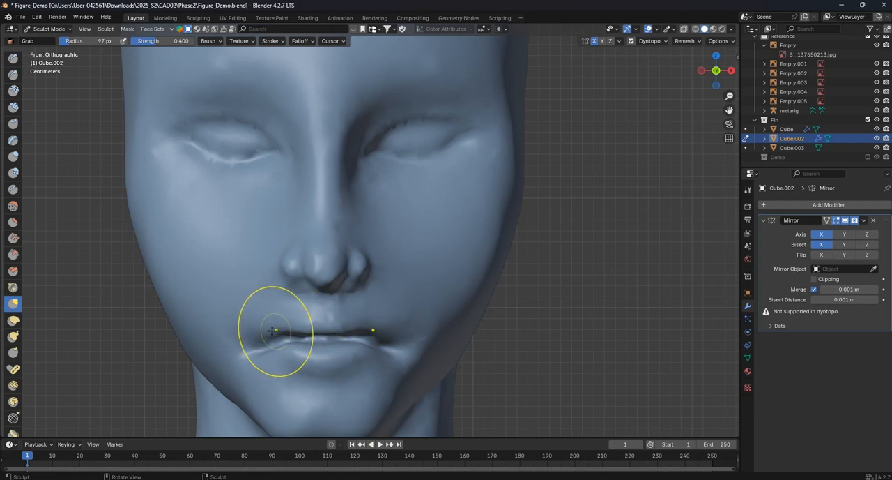
# - Reshape the mouth corners and lower face with the Grab brush at a radius of 97 px
pyautogui.moveTo(281, 335)
pyautogui.mouseDown()
pyautogui.moveTo(273, 330)
pyautogui.moveTo(268, 358)
pyautogui.mouseUp()
pyautogui.scroll(-2, 395, 378)
pyautogui.keyDown('shift'); pyautogui.moveTo(395, 379); pyautogui.dragTo(398, 349, button='middle'); pyautogui.keyUp('shift')
pyautogui.scroll(1, 398, 349)
pyautogui.moveTo(288, 292)
pyautogui.mouseDown()
pyautogui.moveTo(285, 281)
pyautogui.moveTo(277, 293)
pyautogui.moveTo(270, 279)
pyautogui.mouseUp()
pyautogui.scroll(-2, 414, 288)
pyautogui.scroll(2, 272, 198)
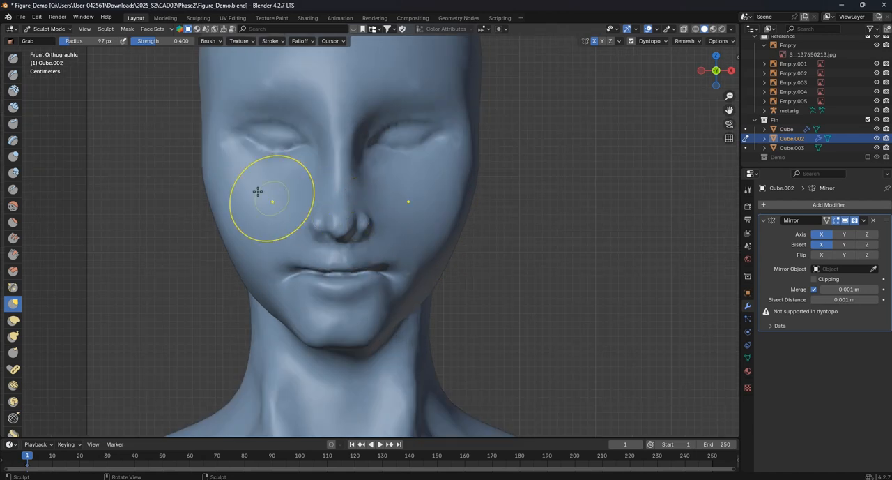
# - Adjust the outer cheek contours with the Grab brush at a radius of 163 px
pyautogui.keyDown('shift'); pyautogui.moveTo(272, 198); pyautogui.dragTo(288, 249, button='middle'); pyautogui.keyUp('shift')
pyautogui.press('f')
pyautogui.click(300, 242)
pyautogui.moveTo(237, 233); pyautogui.dragTo(242, 233)
pyautogui.moveTo(241, 233); pyautogui.dragTo(246, 231)
# - Reshape the outer eye corners and the brow area with the Grab brush at a radius of 163 px
pyautogui.scroll(2, 411, 199)
pyautogui.keyDown('shift'); pyautogui.moveTo(244, 186); pyautogui.dragTo(261, 241, button='middle'); pyautogui.keyUp('shift')
pyautogui.scroll(1, 250, 223)
pyautogui.moveTo(207, 200); pyautogui.dragTo(204, 194)
pyautogui.moveTo(202, 201); pyautogui.dragTo(185, 213)
pyautogui.moveTo(292, 179); pyautogui.dragTo(298, 160)
pyautogui.scroll(-2, 458, 170)
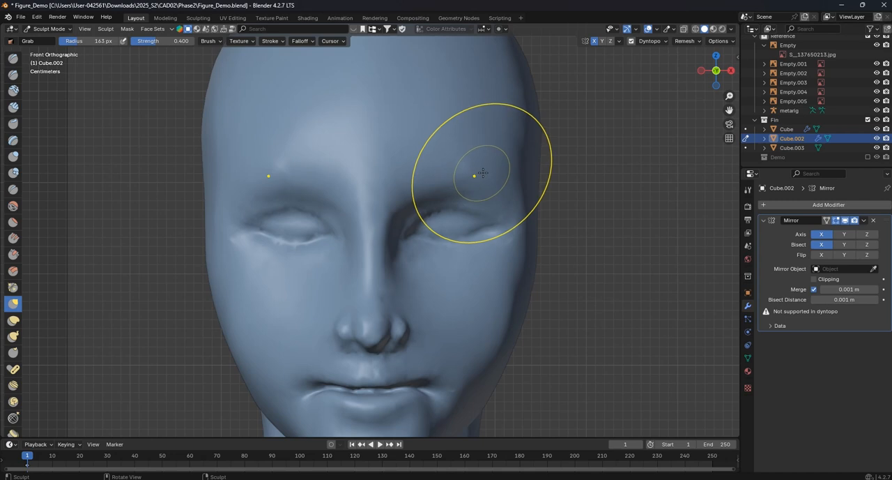
# - Fill the hollow at the corner of the mouth in side view with the Fill brush at 163 px and strength 0.700
pyautogui.scroll(-3, 489, 180)
pyautogui.keyDown('shift'); pyautogui.moveTo(466, 260); pyautogui.dragTo(430, 247, button='middle'); pyautogui.keyUp('shift')
pyautogui.scroll(2, 431, 247)
pyautogui.moveTo(378, 321)
pyautogui.keyDown('shift'); pyautogui.mouseDown(button='middle')
pyautogui.moveTo(432, 248)
pyautogui.moveTo(307, 253)
pyautogui.moveTo(333, 267)
pyautogui.mouseUp(button='middle'); pyautogui.keyUp('shift')
pyautogui.scroll(2, 335, 266)
pyautogui.moveTo(356, 239); pyautogui.dragTo(351, 238)
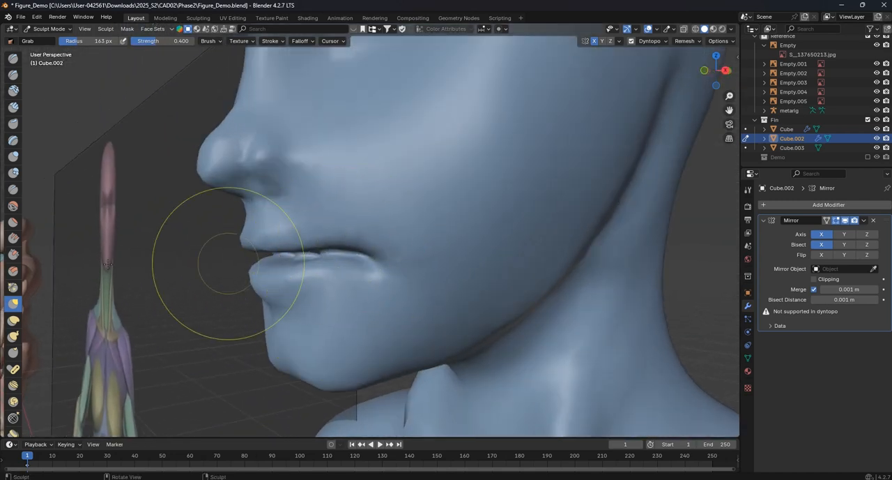
pyautogui.click(13, 239)
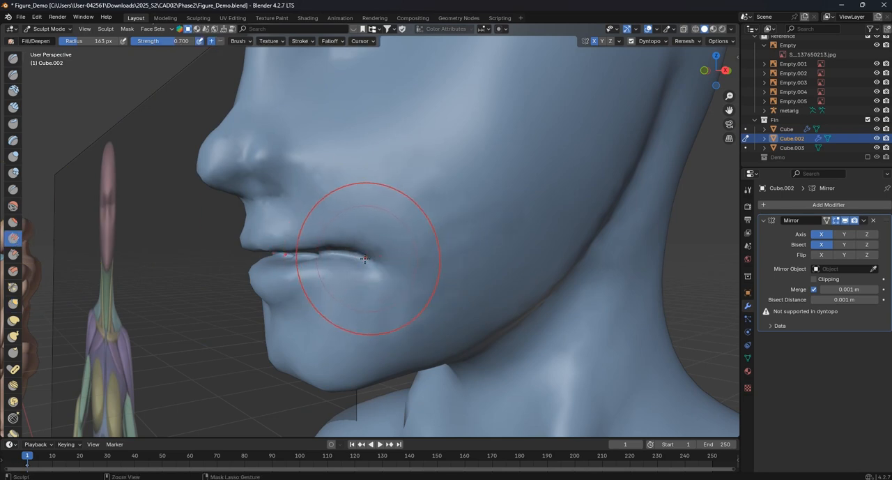
pyautogui.moveTo(375, 260); pyautogui.dragTo(359, 257, button='middle')
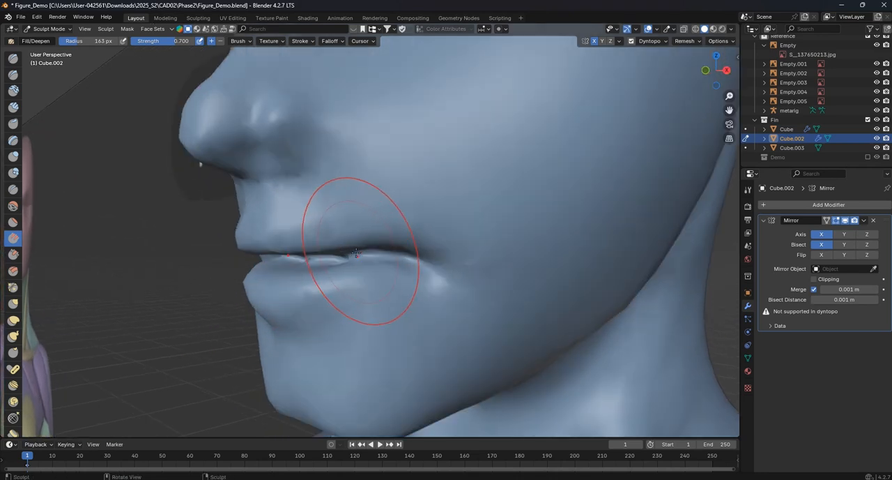
# - Soften the crease at the mouth corner with the Smooth brush at 163 px and strength 0.312
pyautogui.click(13, 205)
pyautogui.moveTo(462, 272)
pyautogui.mouseDown()
pyautogui.moveTo(419, 254)
pyautogui.moveTo(419, 238)
pyautogui.mouseUp()
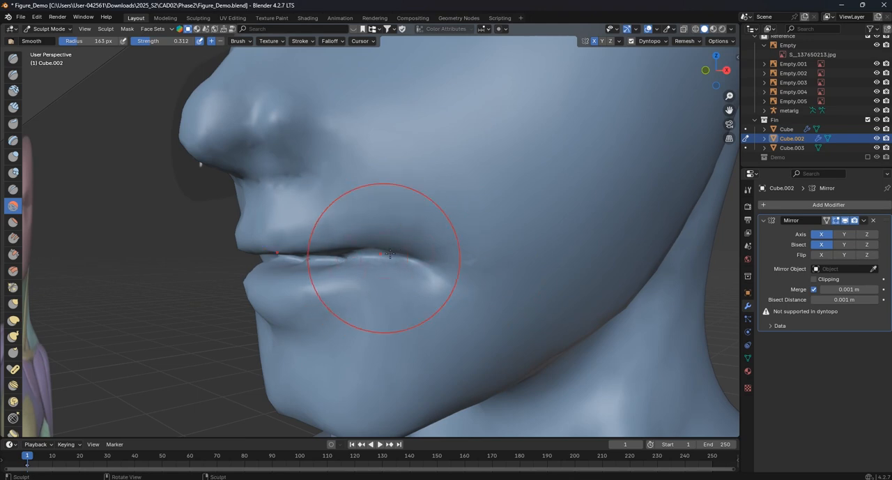
pyautogui.moveTo(365, 257); pyautogui.dragTo(398, 246, button='middle')
# - Smooth the mouth corners and the adjoining cheek from several angles with the brush radius reduced to 103 px
pyautogui.scroll(2, 399, 244)
pyautogui.press('f')
pyautogui.click(369, 244)
pyautogui.moveTo(332, 246)
pyautogui.mouseDown()
pyautogui.moveTo(318, 247)
pyautogui.moveTo(325, 229)
pyautogui.mouseUp()
pyautogui.moveTo(325, 230); pyautogui.dragTo(438, 245, button='middle')
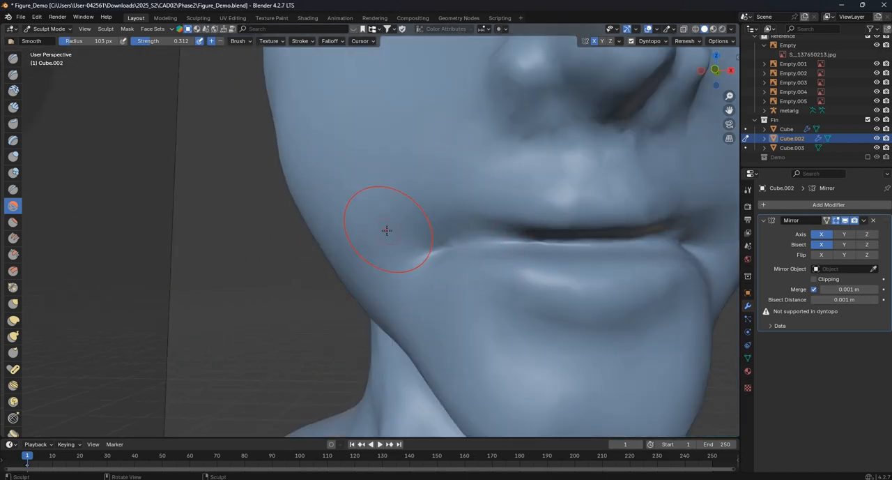
pyautogui.scroll(-7, 389, 233)
pyautogui.scroll(2, 398, 232)
pyautogui.moveTo(445, 236); pyautogui.dragTo(466, 237)
pyautogui.moveTo(481, 237); pyautogui.dragTo(410, 242, button='middle')
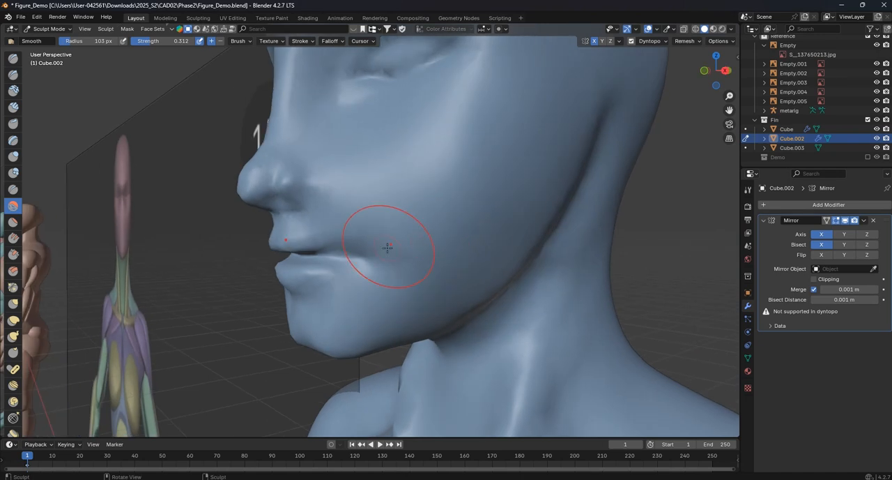
pyautogui.moveTo(405, 242)
pyautogui.mouseDown(button='middle')
pyautogui.moveTo(516, 254)
pyautogui.moveTo(390, 251)
pyautogui.mouseUp(button='middle')
# - Reshape the lip line and mouth corners in front view with the Grab brush at a radius of 103 px
pyautogui.scroll(3, 315, 240)
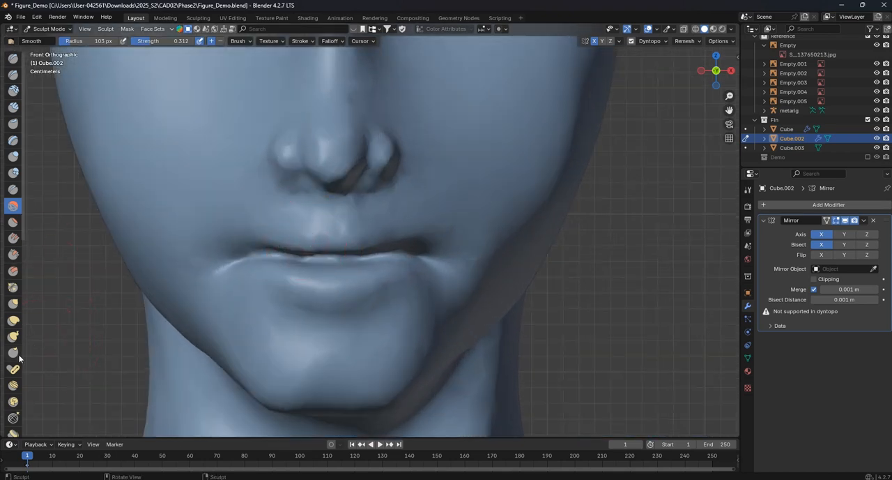
pyautogui.click(14, 306)
pyautogui.moveTo(252, 232); pyautogui.dragTo(244, 242)
pyautogui.moveTo(231, 240); pyautogui.dragTo(225, 250)
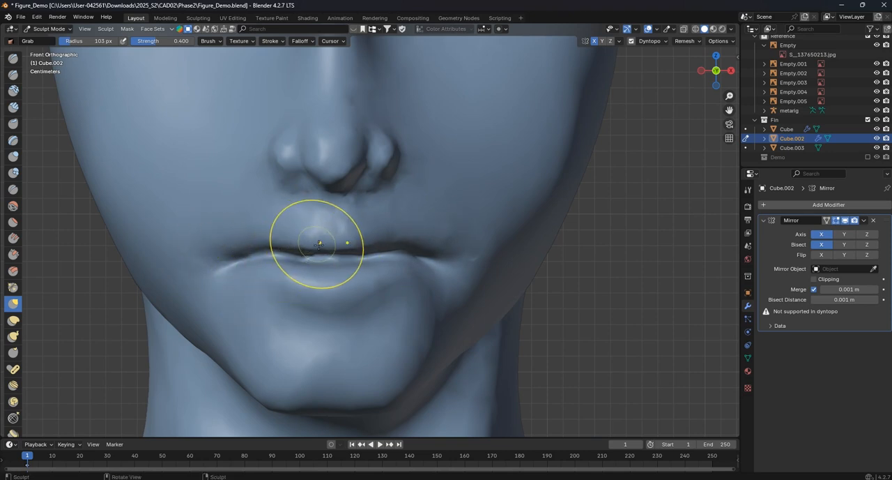
pyautogui.moveTo(363, 248); pyautogui.dragTo(366, 248)
pyautogui.scroll(-3, 366, 251)
pyautogui.scroll(2, 393, 281)
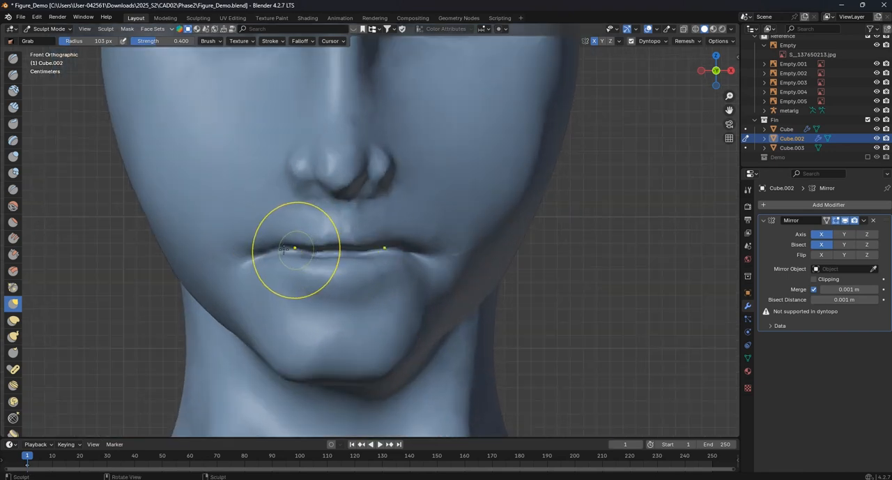
pyautogui.moveTo(276, 249); pyautogui.dragTo(276, 247)
pyautogui.moveTo(387, 245); pyautogui.dragTo(384, 242)
pyautogui.scroll(-5, 326, 246)
pyautogui.scroll(4, 418, 179)
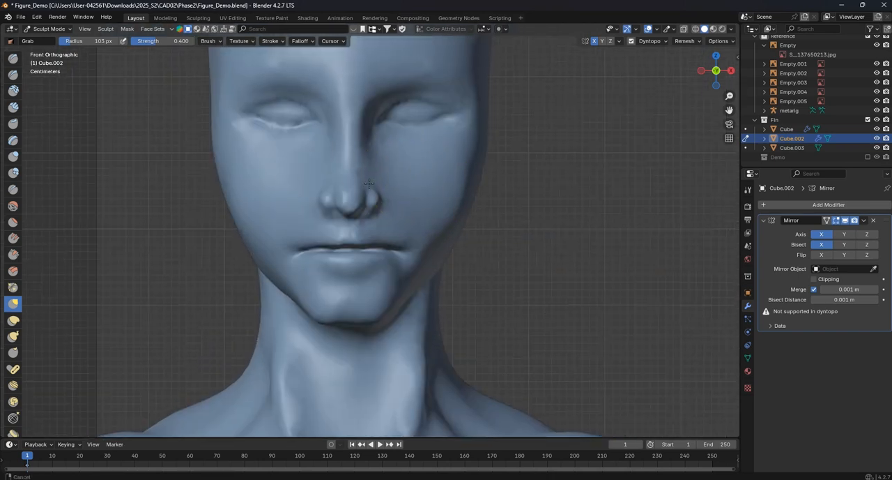
# - Narrow the mouth and jaw with the Grab brush at 199 px and refine the chin at 94 px
pyautogui.press('f')
pyautogui.click(376, 189)
pyautogui.moveTo(271, 160); pyautogui.dragTo(269, 167)
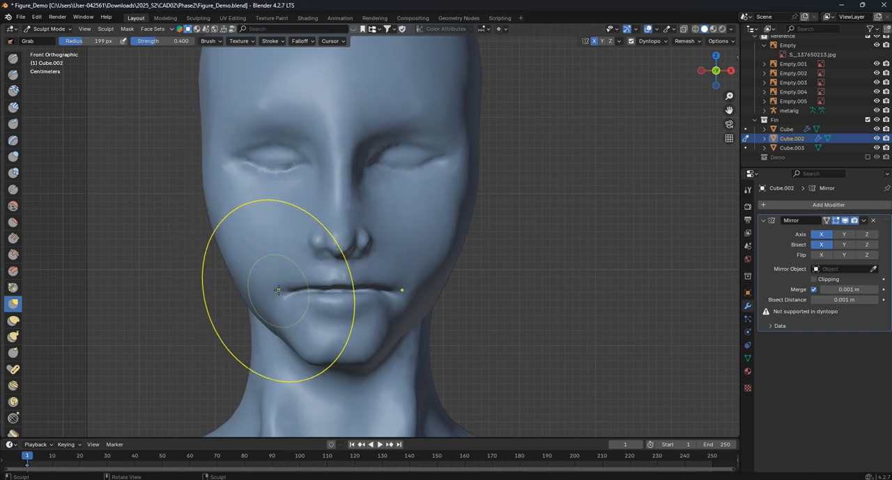
pyautogui.moveTo(283, 287); pyautogui.dragTo(295, 289)
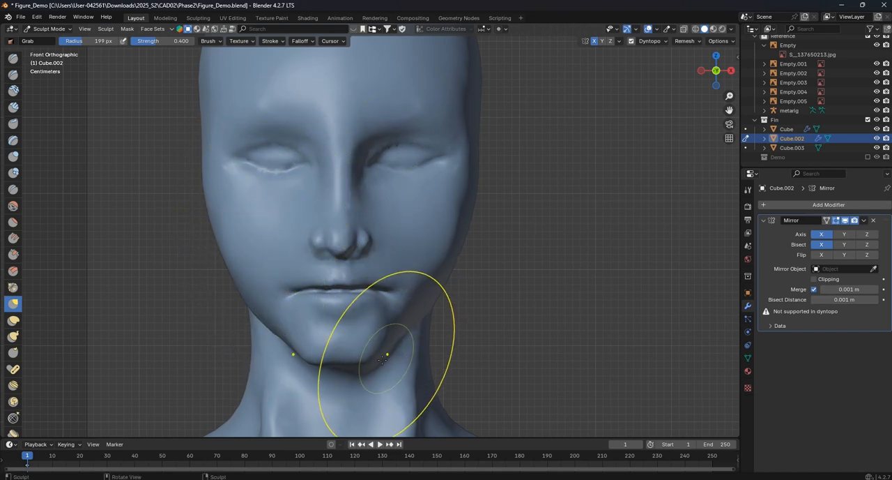
pyautogui.moveTo(317, 360)
pyautogui.mouseDown()
pyautogui.moveTo(338, 355)
pyautogui.moveTo(316, 363)
pyautogui.moveTo(326, 357)
pyautogui.mouseUp()
pyautogui.press('f')
pyautogui.click(343, 357)
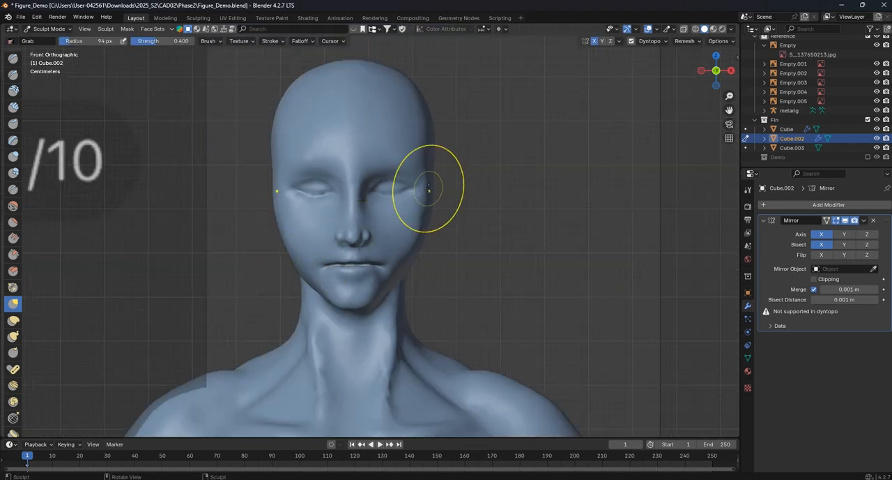
# - Adjust the side of the head beside the eye in front view with the Grab brush at 94 px
pyautogui.scroll(1, 429, 189)
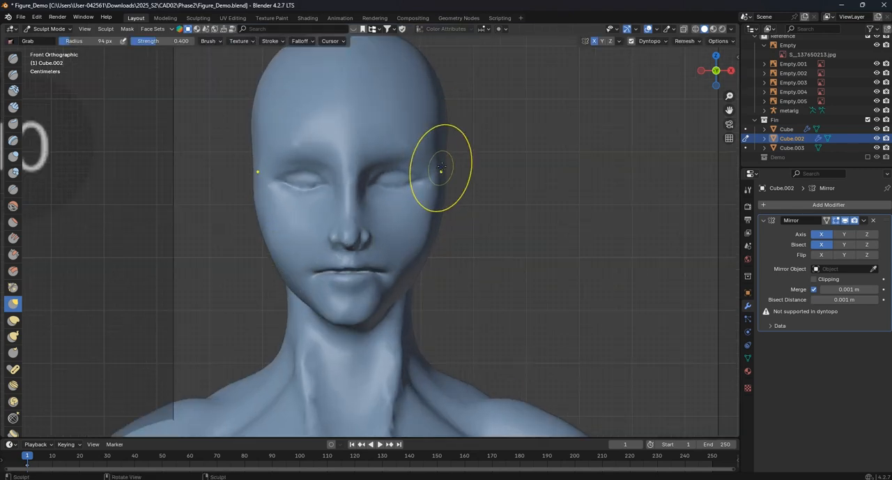
pyautogui.moveTo(397, 165)
pyautogui.mouseDown()
pyautogui.moveTo(398, 149)
pyautogui.moveTo(423, 153)
pyautogui.moveTo(439, 172)
pyautogui.mouseUp()
pyautogui.moveTo(439, 175)
pyautogui.mouseDown(button='middle')
pyautogui.moveTo(353, 175)
pyautogui.moveTo(283, 210)
pyautogui.mouseUp(button='middle')
pyautogui.moveTo(253, 212)
pyautogui.mouseDown()
pyautogui.moveTo(234, 214)
pyautogui.moveTo(225, 247)
pyautogui.mouseUp()
pyautogui.scroll(3, 235, 251)
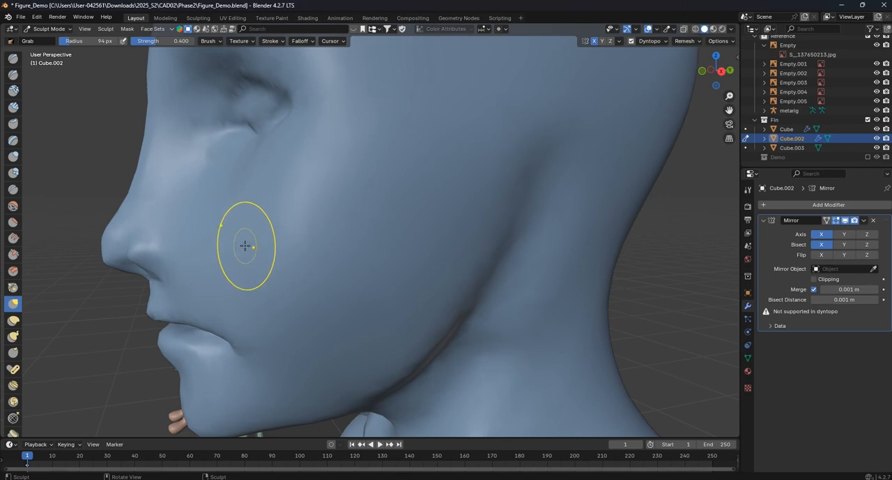
# - Carve the crease around the nostril wing from the side with the Crease brush at 26 px and strength 0.410
pyautogui.press('KP_3')
pyautogui.scroll(2, 61, 215)
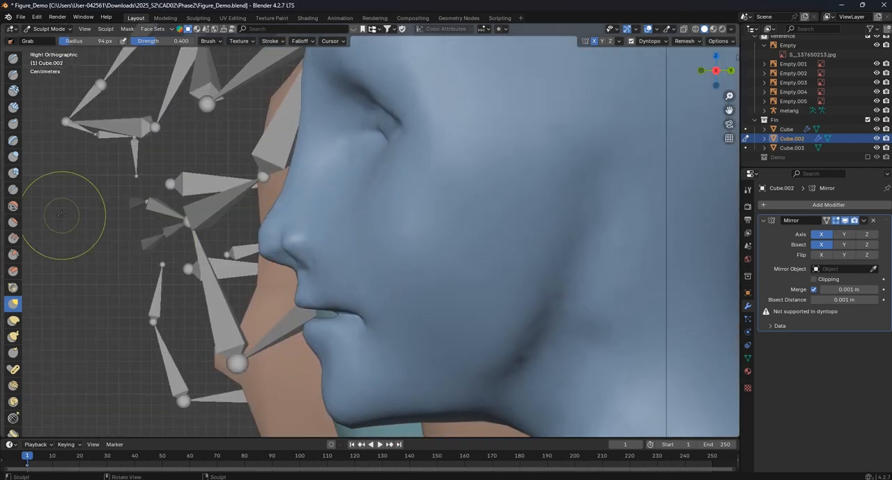
pyautogui.click(13, 191)
pyautogui.scroll(2, 345, 218)
pyautogui.press('f')
pyautogui.click(340, 221)
pyautogui.press('f')
pyautogui.click(349, 234)
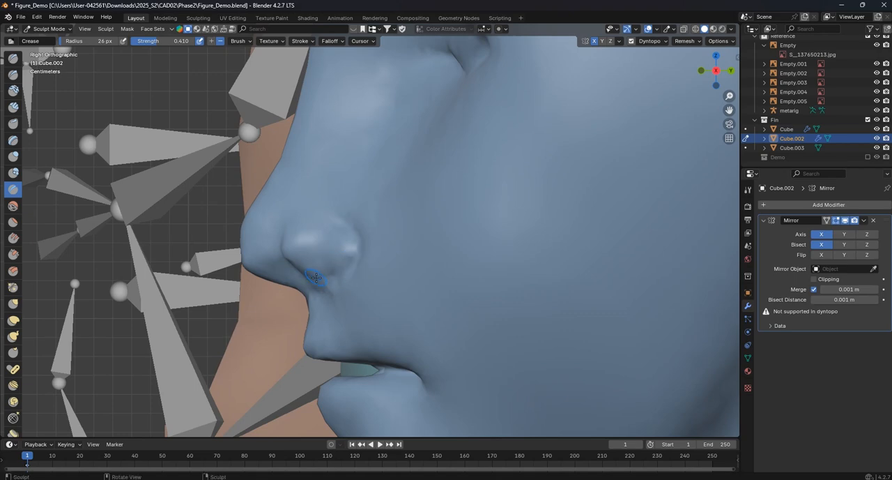
pyautogui.moveTo(321, 277); pyautogui.dragTo(372, 249, button='middle')
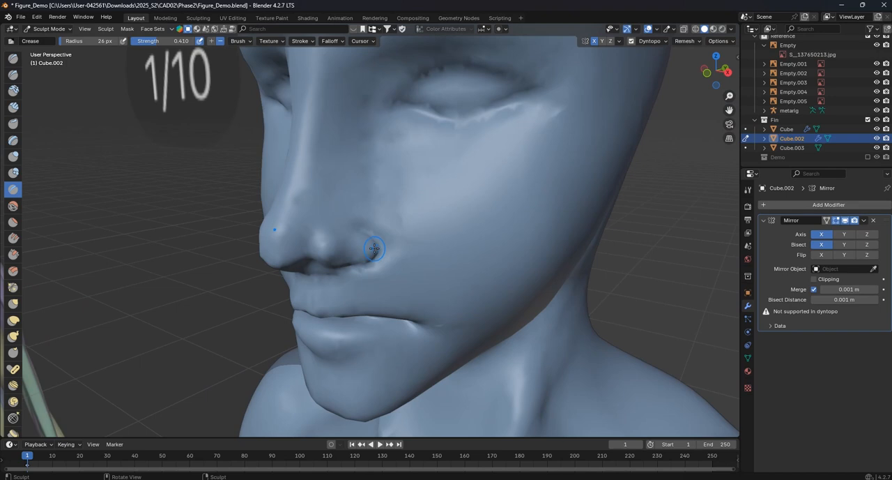
# - Reshape the nostril wing and the cheek beside it with the Grab brush, enlarging the radius to 90 px
pyautogui.scroll(2, 372, 249)
pyautogui.click(14, 304)
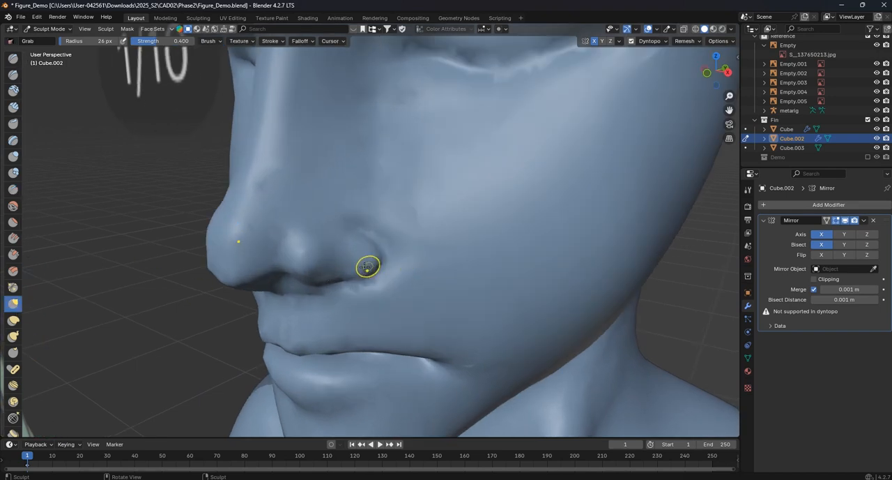
pyautogui.press('f')
pyautogui.click(374, 265)
pyautogui.moveTo(369, 267)
pyautogui.mouseDown()
pyautogui.moveTo(378, 262)
pyautogui.moveTo(361, 242)
pyautogui.mouseUp()
pyautogui.press('f')
pyautogui.click(379, 260)
pyautogui.moveTo(348, 259); pyautogui.dragTo(359, 269)
pyautogui.moveTo(356, 268); pyautogui.dragTo(376, 200, button='middle')
pyautogui.moveTo(351, 240); pyautogui.dragTo(361, 210)
pyautogui.moveTo(352, 225); pyautogui.dragTo(348, 271, button='middle')
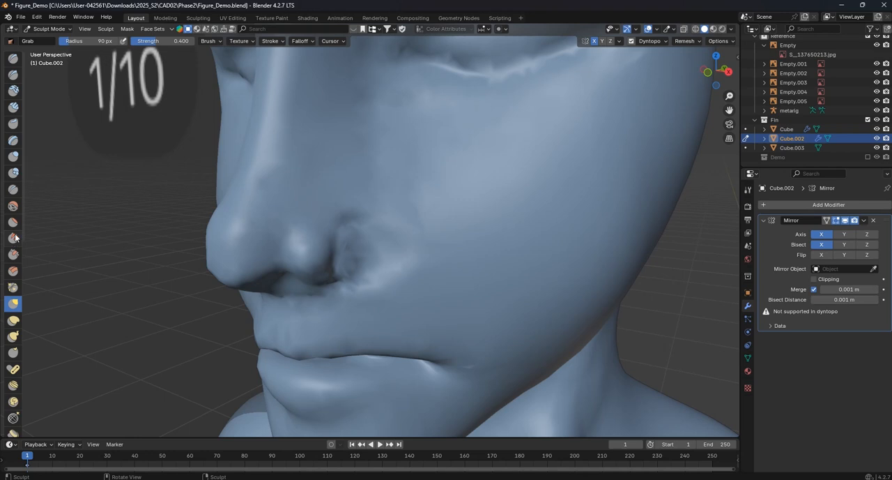
# - Soften the groove between nostril wing and cheek with the Smooth brush at 90 px and strength 0.312
pyautogui.click(16, 210)
pyautogui.scroll(1, 394, 267)
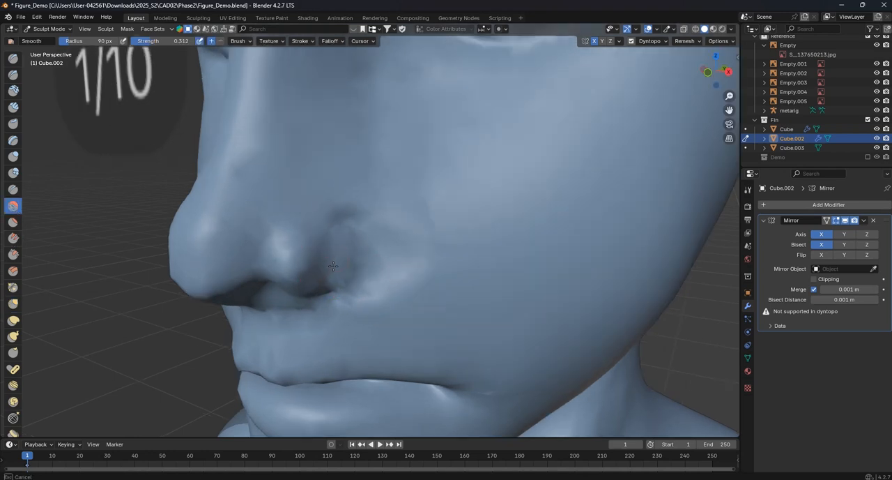
pyautogui.moveTo(309, 266); pyautogui.dragTo(314, 249, button='middle')
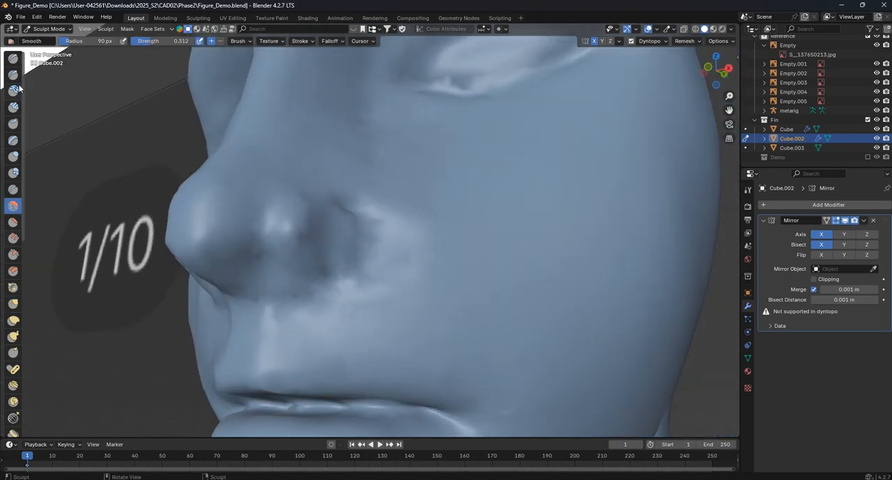
# - Leave Sculpt Mode and snap the 3D cursor to the selected face on the nostril wing in Edit Mode
pyautogui.click(48, 29)
pyautogui.click(44, 41)
pyautogui.scroll(-5, 348, 222)
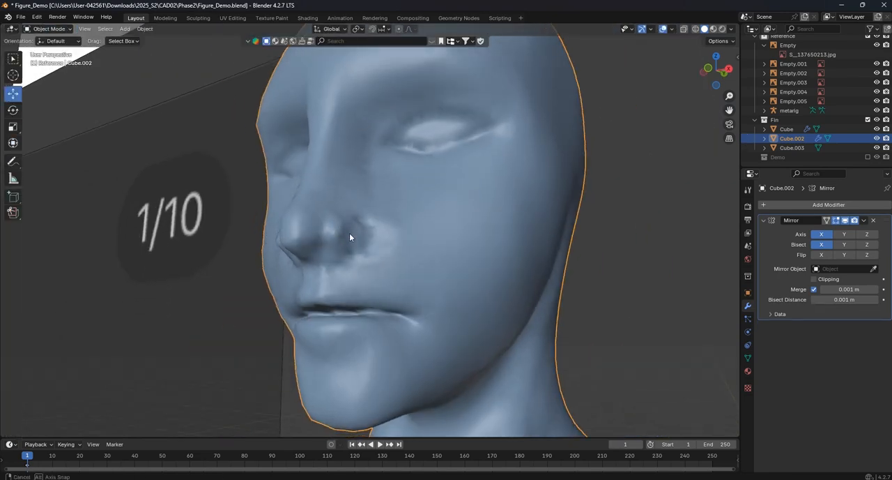
pyautogui.moveTo(388, 249)
pyautogui.mouseDown(button='middle')
pyautogui.moveTo(470, 235)
pyautogui.moveTo(345, 240)
pyautogui.moveTo(383, 233)
pyautogui.mouseUp(button='middle')
pyautogui.scroll(2, 355, 250)
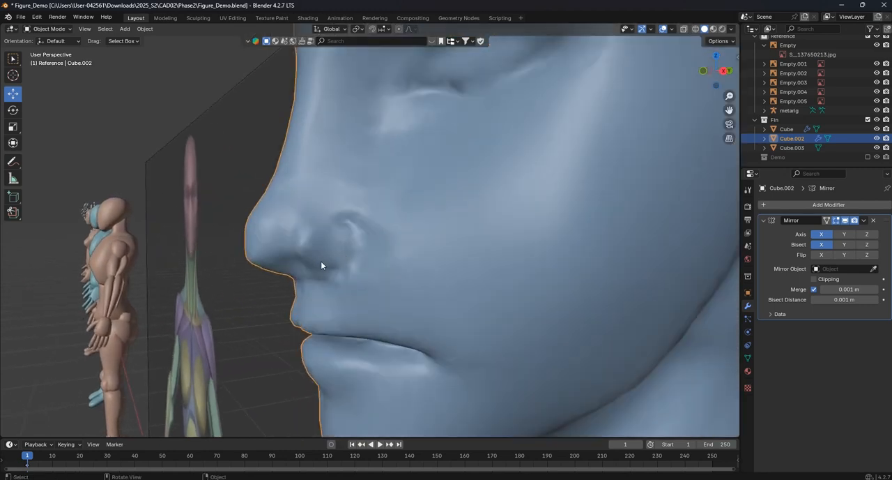
pyautogui.moveTo(321, 257); pyautogui.dragTo(350, 260, button='middle')
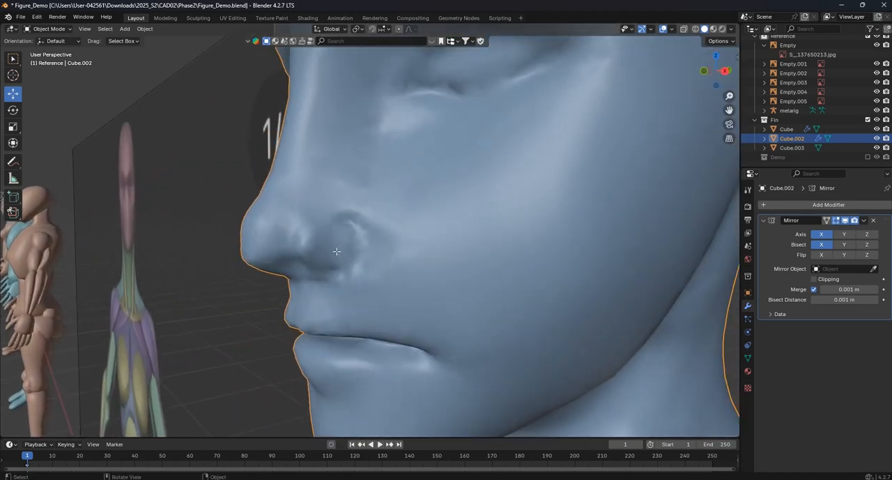
pyautogui.press('Tab')
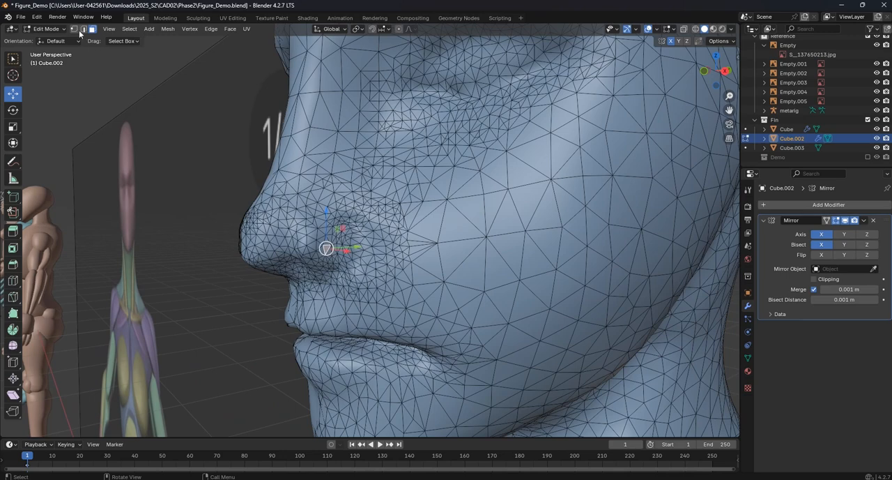
pyautogui.hotkey('shift', 's')
pyautogui.click(337, 315)
pyautogui.press('Tab')
pyautogui.press('KP_3')
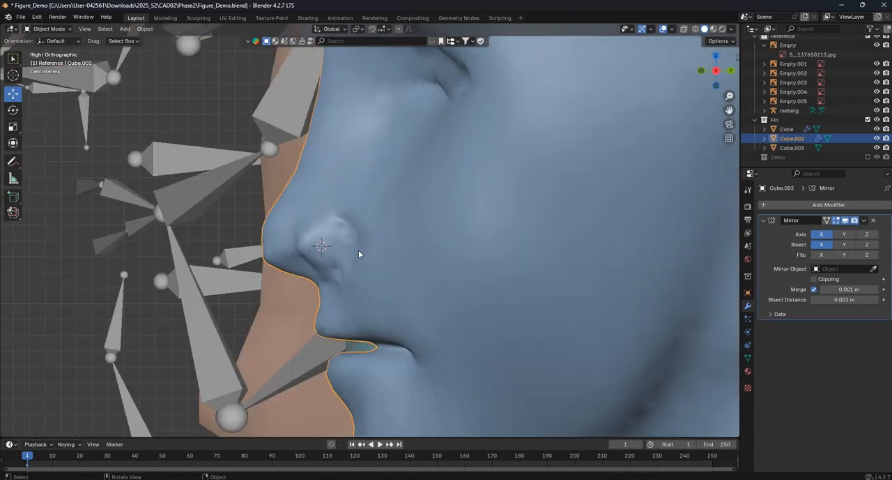
# - Isolate the figure in local view, select it again and return to Sculpt Mode with the nose in side view
pyautogui.press('KP_Divide')
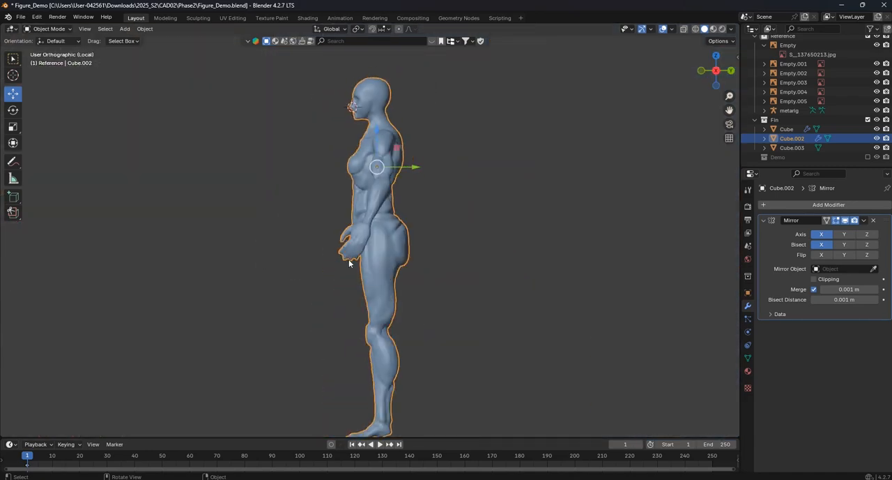
pyautogui.scroll(4, 429, 189)
pyautogui.click(429, 188)
pyautogui.scroll(8, 429, 189)
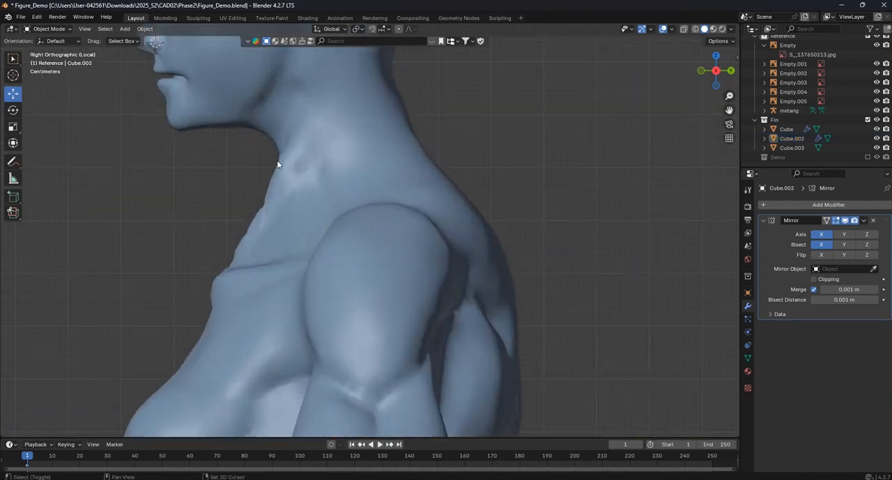
pyautogui.keyDown('shift'); pyautogui.moveTo(272, 161); pyautogui.dragTo(390, 299, button='middle'); pyautogui.keyUp('shift')
pyautogui.scroll(4, 263, 170)
pyautogui.keyDown('shift'); pyautogui.moveTo(244, 185); pyautogui.dragTo(389, 238, button='middle'); pyautogui.keyUp('shift')
pyautogui.scroll(7, 380, 231)
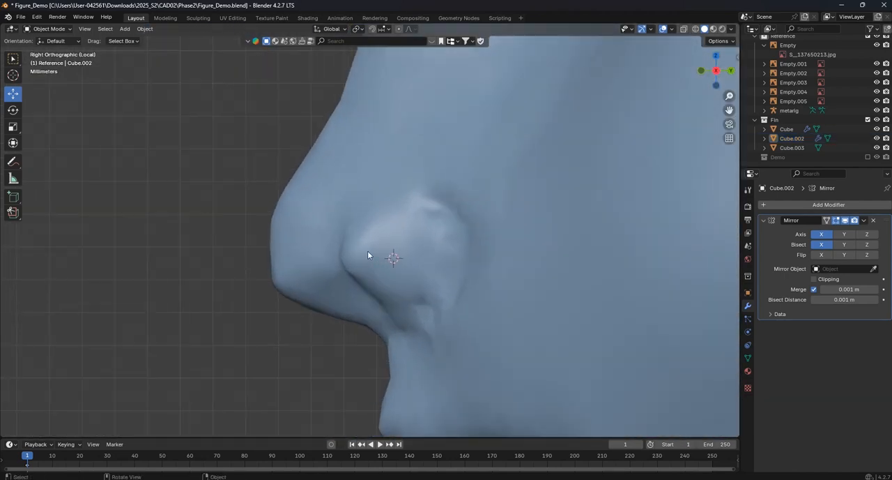
pyautogui.click(352, 183)
pyautogui.click(44, 31)
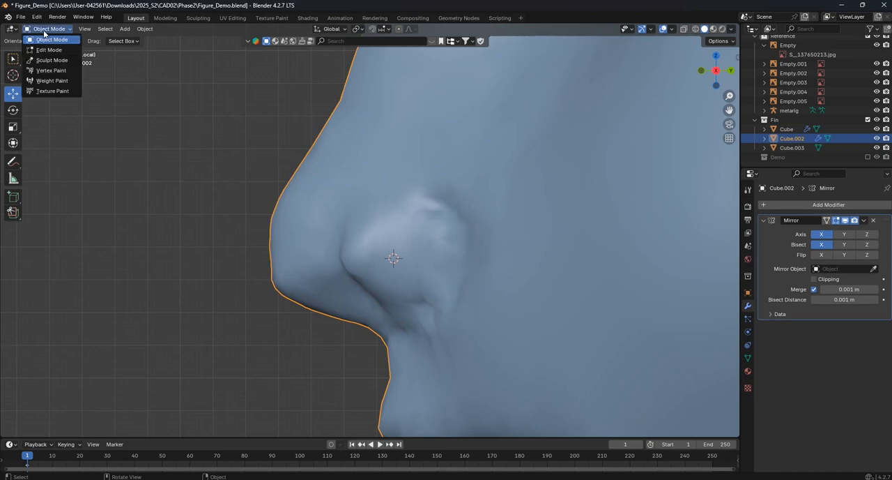
pyautogui.click(52, 60)
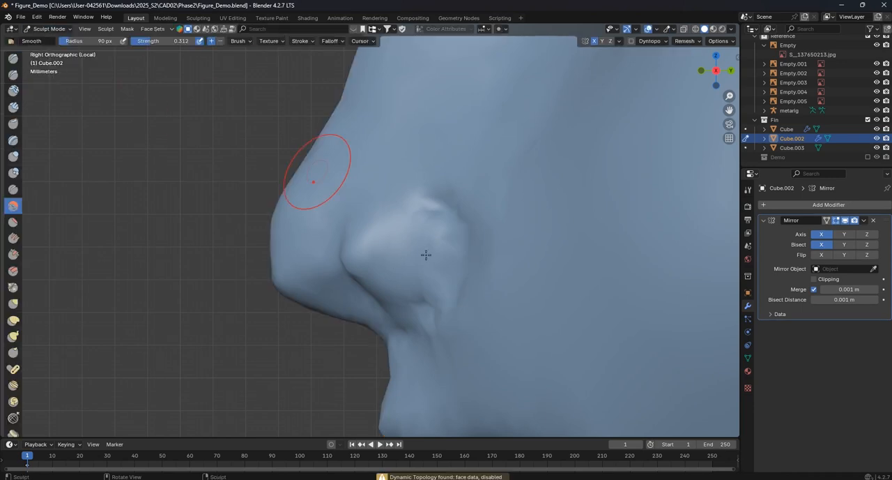
# - Smooth the nostril wing and its lower edge in side view with the Smooth brush at 90 px and strength 0.312
pyautogui.scroll(2, 392, 279)
pyautogui.scroll(2, 332, 239)
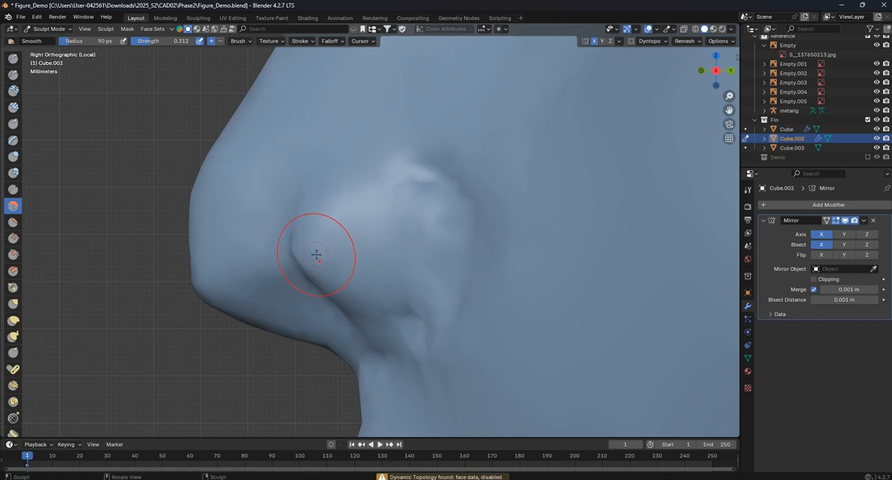
pyautogui.moveTo(331, 263); pyautogui.dragTo(367, 233)
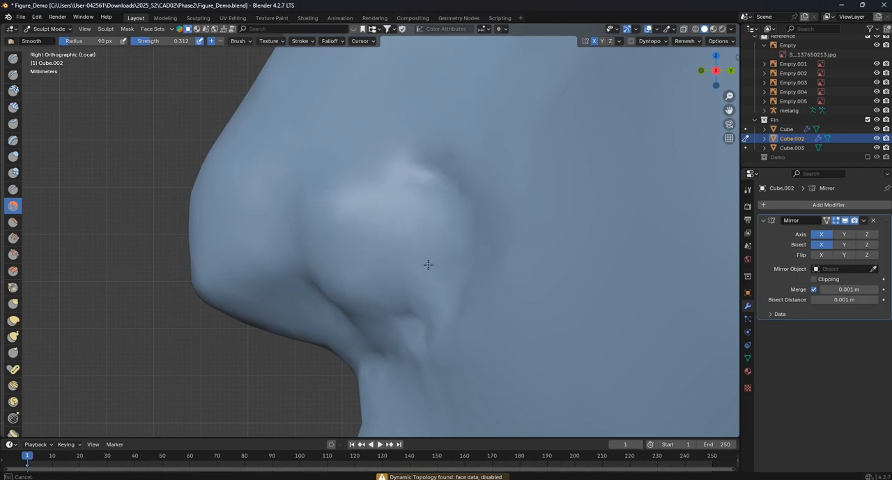
pyautogui.moveTo(417, 295); pyautogui.dragTo(364, 329)
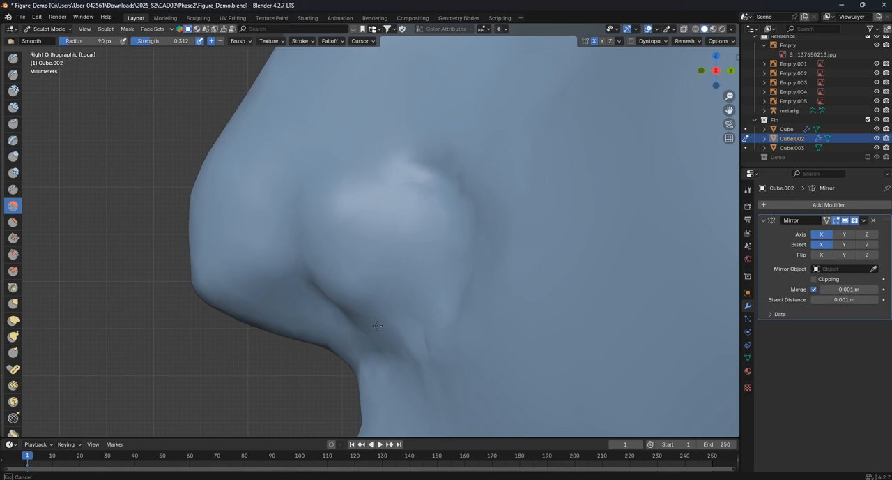
# - Reshape the lower edge of the nostril wing in side view with the Grab brush at 90 px
pyautogui.click(13, 304)
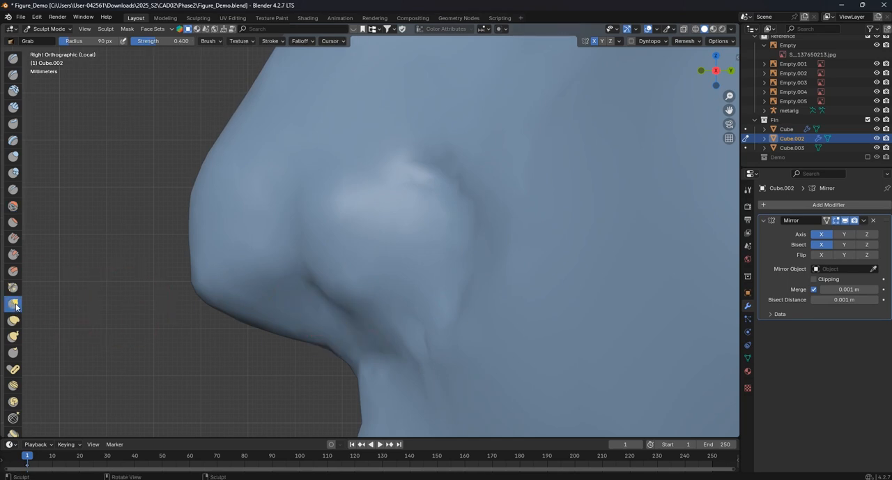
pyautogui.moveTo(383, 332)
pyautogui.mouseDown()
pyautogui.moveTo(419, 318)
pyautogui.moveTo(346, 312)
pyautogui.mouseUp()
pyautogui.scroll(-2, 371, 294)
pyautogui.scroll(2, 418, 289)
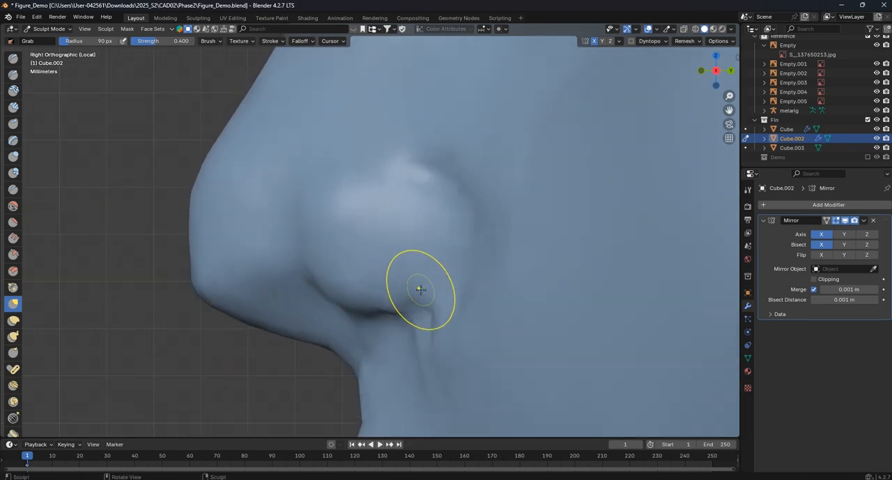
# - Sharpen the crease behind and above the nostril wing with the Crease brush at 34 px and strength 0.410
pyautogui.click(12, 189)
pyautogui.keyDown('shift'); pyautogui.moveTo(462, 261); pyautogui.dragTo(364, 285, button='middle'); pyautogui.keyUp('shift')
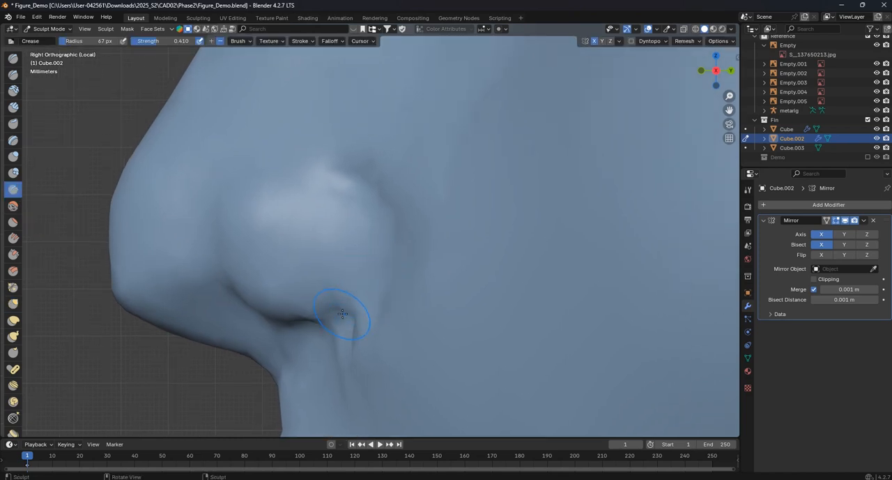
pyautogui.click(355, 301)
pyautogui.moveTo(355, 307); pyautogui.dragTo(375, 294)
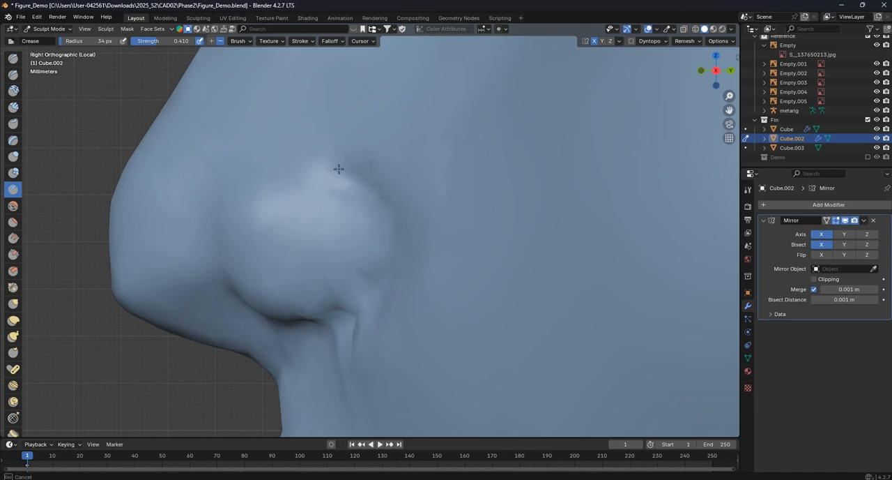
pyautogui.scroll(-1, 335, 177)
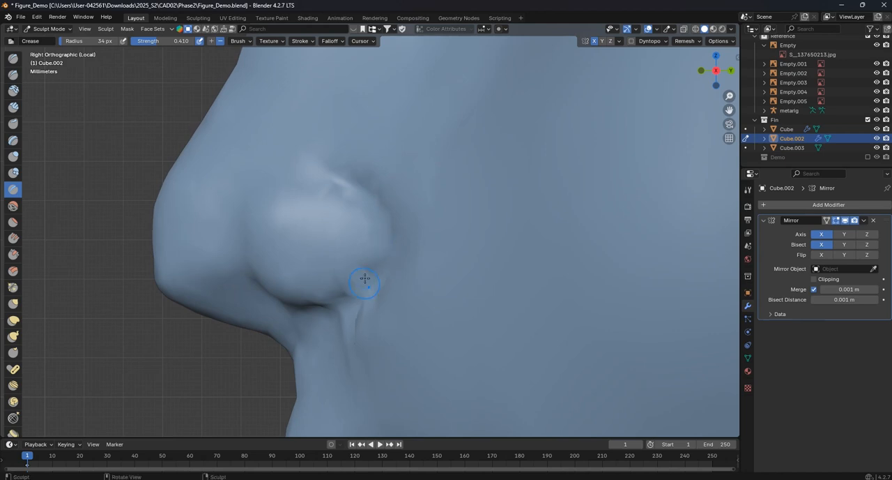
pyautogui.moveTo(375, 273); pyautogui.dragTo(467, 282, button='middle')
pyautogui.keyDown('shift'); pyautogui.moveTo(140, 307); pyautogui.dragTo(78, 303, button='middle'); pyautogui.keyUp('shift')
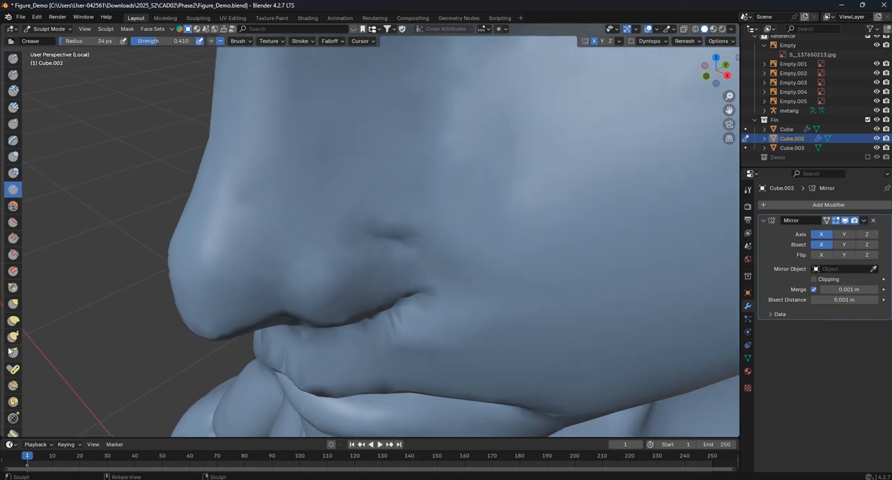
# - Deepen the fold around the back of the nostril wing with the Grab brush at 72 px and strength 0.400
pyautogui.click(13, 304)
pyautogui.press('f')
pyautogui.click(429, 291)
pyautogui.moveTo(425, 277)
pyautogui.mouseDown()
pyautogui.moveTo(403, 271)
pyautogui.moveTo(404, 290)
pyautogui.mouseUp()
pyautogui.moveTo(403, 290); pyautogui.dragTo(397, 239, button='middle')
pyautogui.moveTo(395, 242); pyautogui.dragTo(372, 260)
pyautogui.moveTo(374, 259); pyautogui.dragTo(411, 191, button='middle')
pyautogui.moveTo(409, 189); pyautogui.dragTo(393, 197)
pyautogui.moveTo(393, 197)
pyautogui.mouseDown(button='middle')
pyautogui.moveTo(376, 275)
pyautogui.moveTo(368, 244)
pyautogui.mouseUp(button='middle')
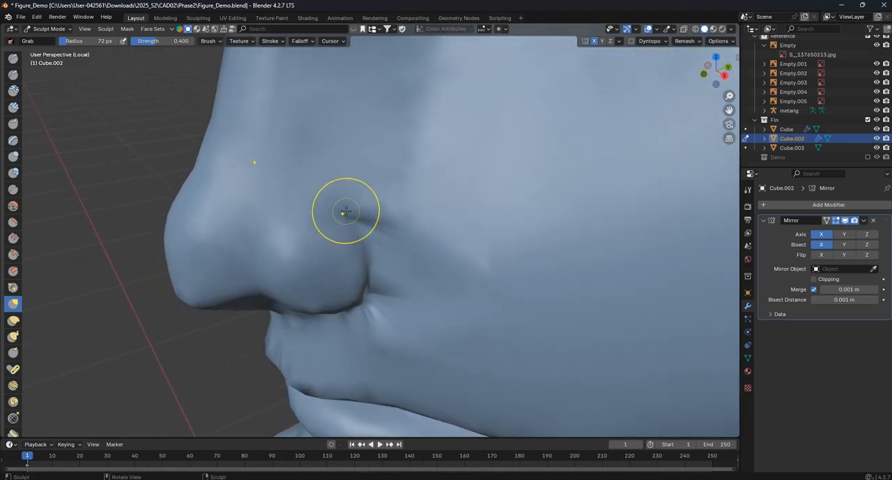
pyautogui.moveTo(370, 223); pyautogui.dragTo(384, 255)
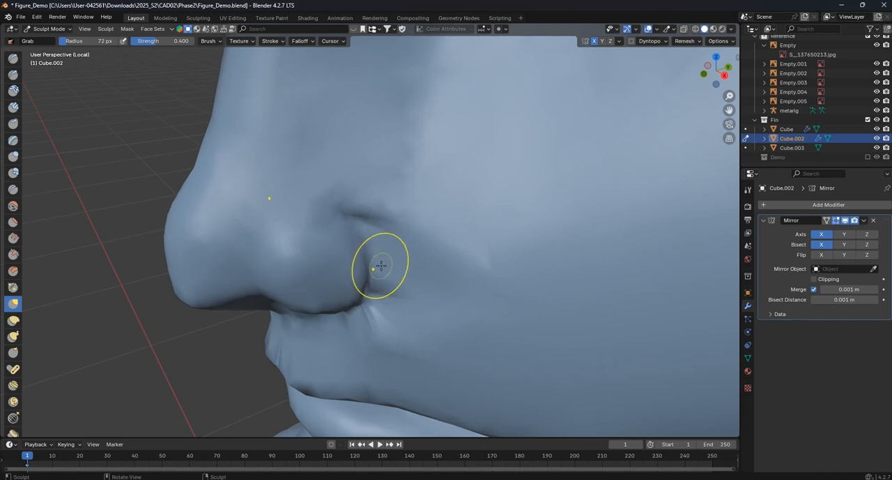
# - Re-enable Dyntopo and pull the groove between nostril wing and cheek into shape with the Grab brush at 72 px
pyautogui.click(633, 41)
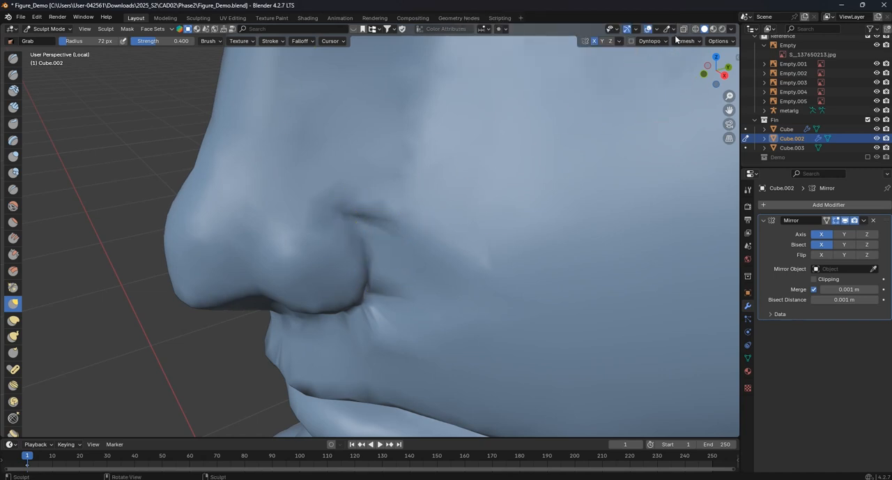
pyautogui.click(631, 42)
pyautogui.moveTo(329, 219)
pyautogui.mouseDown()
pyautogui.moveTo(357, 218)
pyautogui.moveTo(353, 210)
pyautogui.mouseUp()
pyautogui.moveTo(353, 210); pyautogui.dragTo(352, 193)
pyautogui.moveTo(352, 192); pyautogui.dragTo(425, 204, button='middle')
pyautogui.moveTo(404, 201); pyautogui.dragTo(390, 193)
pyautogui.moveTo(385, 191); pyautogui.dragTo(348, 179)
pyautogui.moveTo(418, 273); pyautogui.dragTo(428, 231, button='middle')
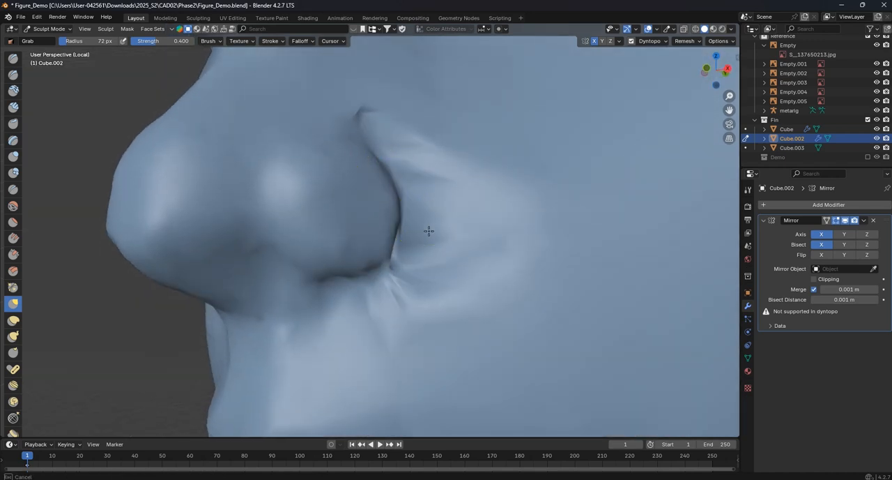
pyautogui.moveTo(395, 283); pyautogui.dragTo(389, 295)
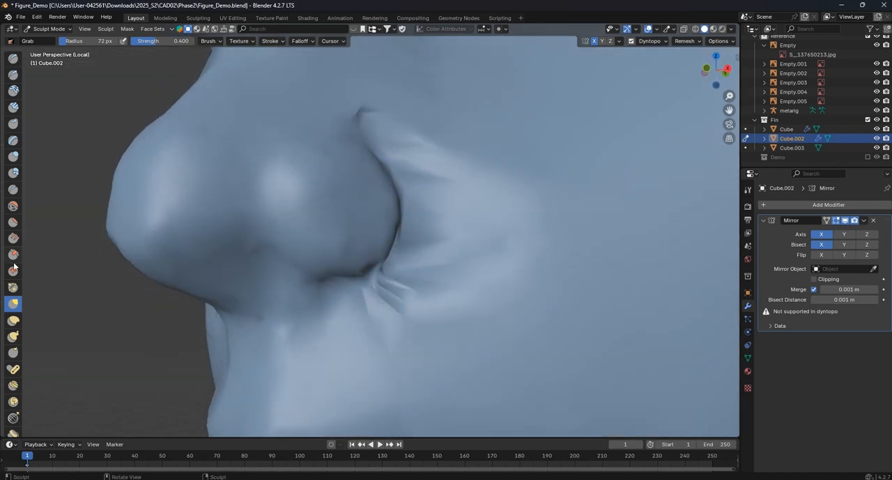
# - Smooth the wrinkled cheek surface around the nostril groove with the Smooth brush at 72 px and strength 0.312
pyautogui.click(13, 206)
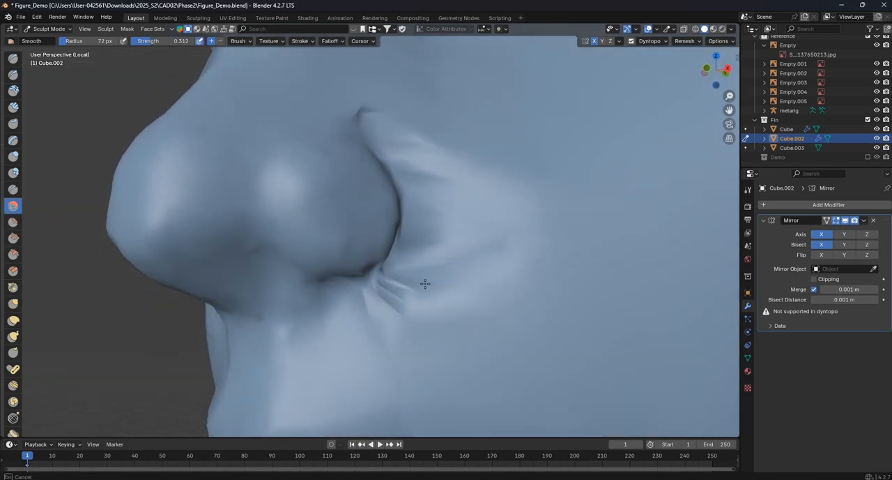
pyautogui.moveTo(420, 282); pyautogui.dragTo(416, 256)
pyautogui.moveTo(417, 255); pyautogui.dragTo(383, 280, button='middle')
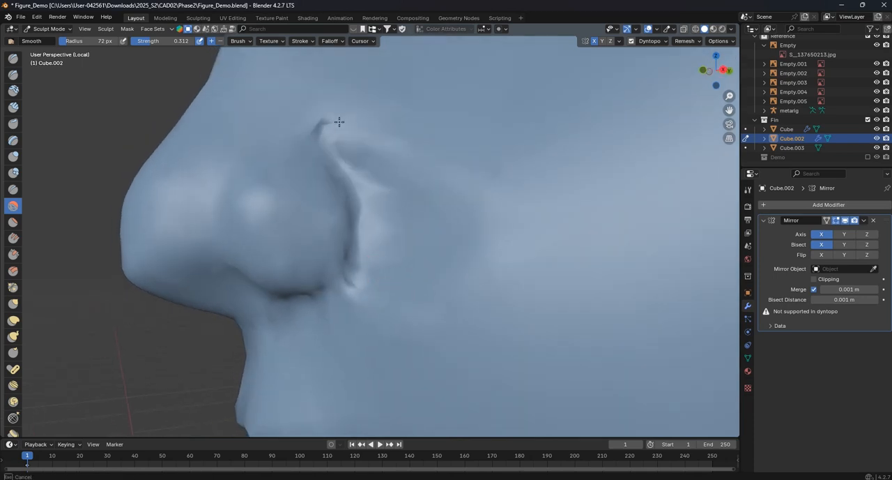
pyautogui.moveTo(391, 218); pyautogui.dragTo(361, 246, button='middle')
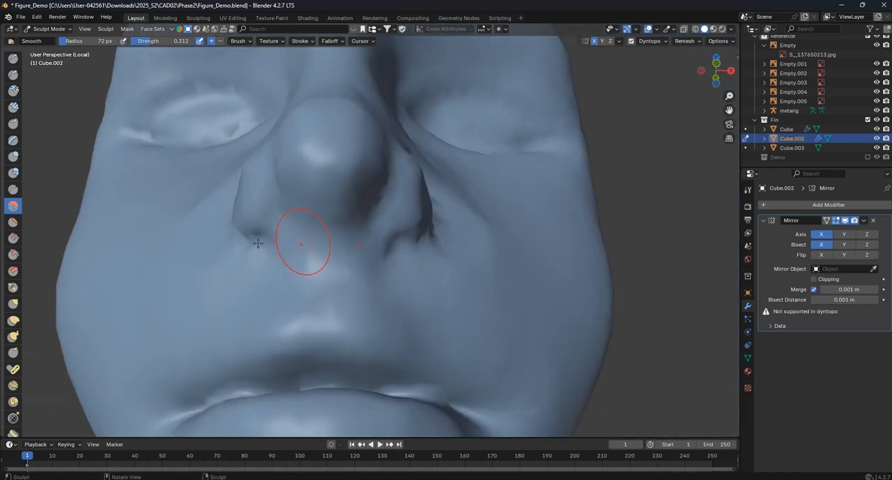
# - Carve the nostril undersides and the base of the nose with the Crease brush at 42 px and strength 0.410
pyautogui.click(13, 190)
pyautogui.moveTo(304, 235); pyautogui.dragTo(359, 241)
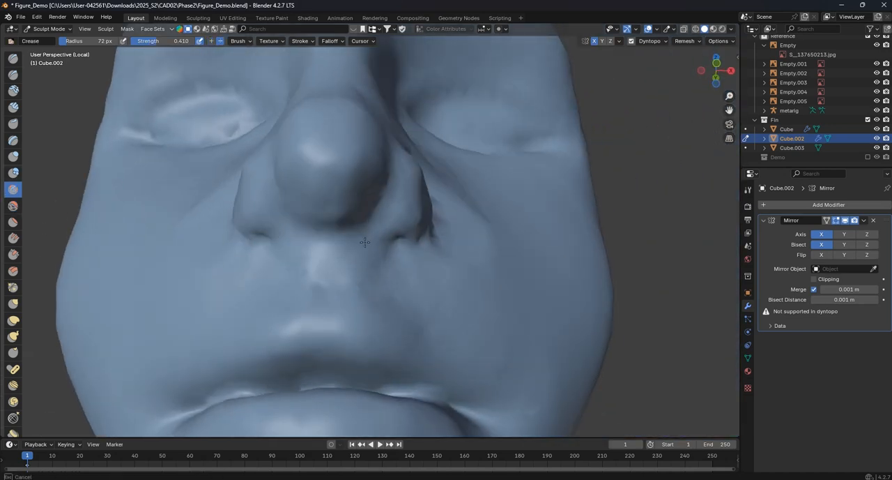
pyautogui.press('f')
pyautogui.click(358, 252)
pyautogui.moveTo(283, 242); pyautogui.dragTo(333, 249)
pyautogui.moveTo(332, 249); pyautogui.dragTo(326, 218, button='middle')
pyautogui.moveTo(295, 202); pyautogui.dragTo(292, 203)
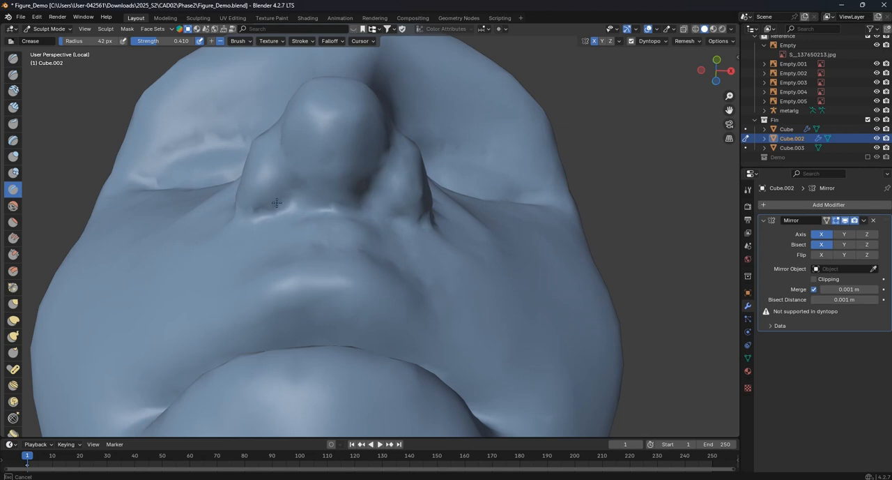
pyautogui.moveTo(289, 182); pyautogui.dragTo(319, 181, button='middle')
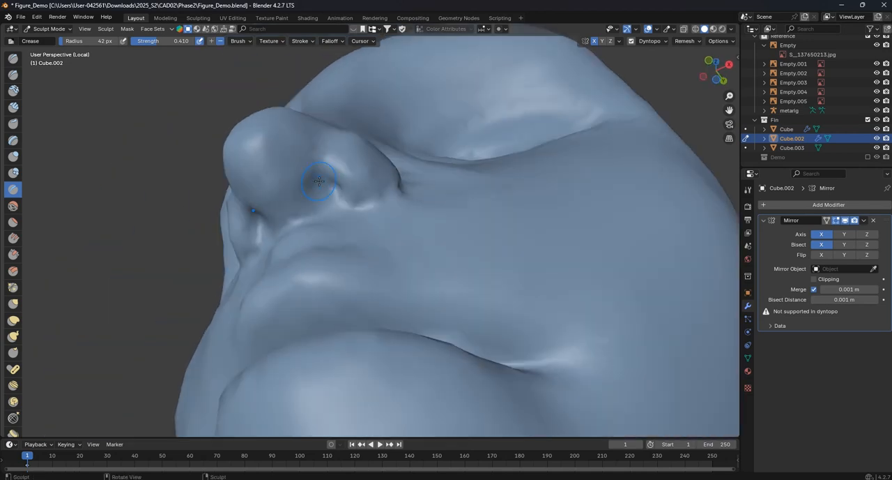
pyautogui.moveTo(343, 209)
pyautogui.mouseDown(button='middle')
pyautogui.moveTo(348, 309)
pyautogui.moveTo(324, 210)
pyautogui.mouseUp(button='middle')
# - Crease the philtrum groove and the upper lip's contour with the Crease brush at 42 px
pyautogui.moveTo(324, 210); pyautogui.dragTo(320, 280)
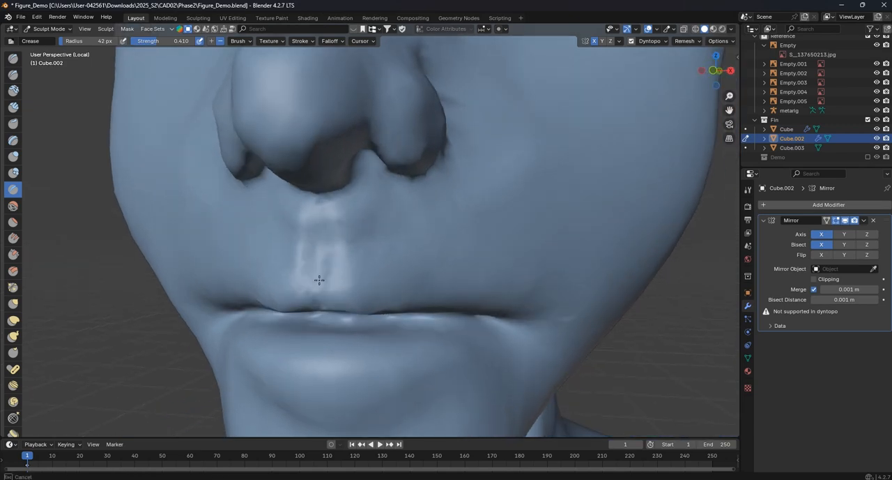
pyautogui.moveTo(317, 235)
pyautogui.mouseDown(button='middle')
pyautogui.moveTo(295, 213)
pyautogui.moveTo(301, 220)
pyautogui.mouseUp(button='middle')
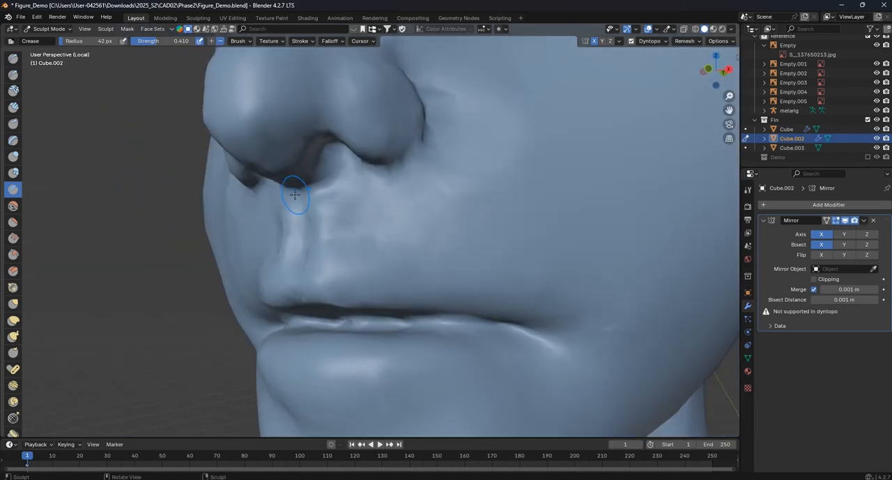
pyautogui.scroll(-7, 356, 214)
pyautogui.moveTo(409, 231); pyautogui.dragTo(418, 235, button='middle')
pyautogui.scroll(6, 404, 235)
pyautogui.moveTo(355, 202); pyautogui.dragTo(353, 283)
pyautogui.moveTo(352, 282); pyautogui.dragTo(324, 262, button='middle')
pyautogui.moveTo(288, 301); pyautogui.dragTo(298, 275, button='middle')
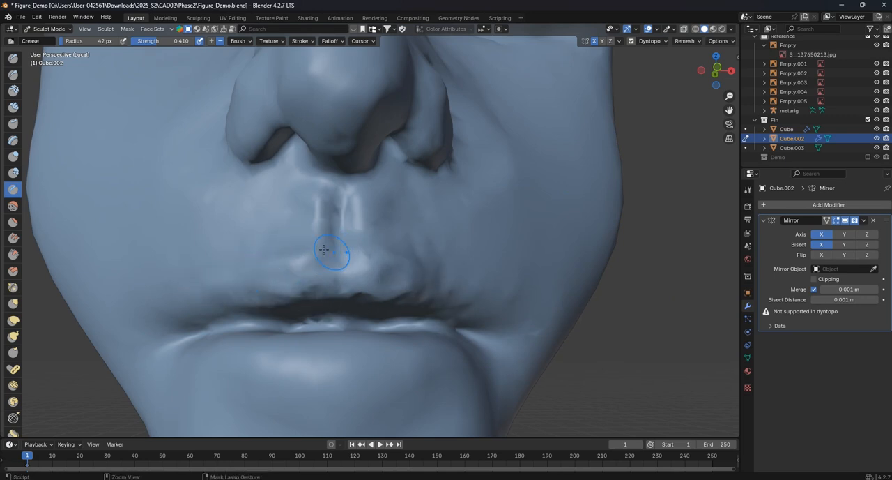
pyautogui.moveTo(421, 277); pyautogui.dragTo(427, 275, button='middle')
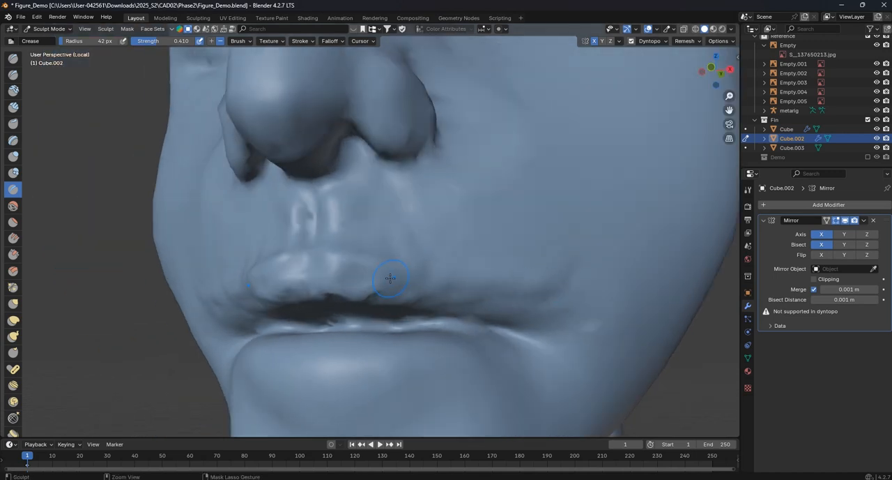
pyautogui.moveTo(404, 243); pyautogui.dragTo(317, 242, button='middle')
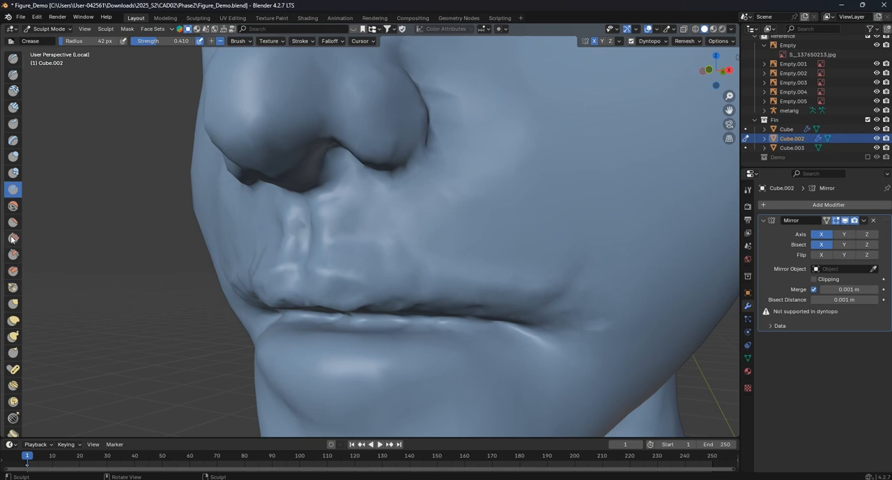
# - Smooth the philtrum and the skin above the upper lip with the Smooth brush at 84 px and strength 0.312
pyautogui.click(17, 209)
pyautogui.press('f')
pyautogui.click(305, 224)
pyautogui.moveTo(299, 220)
pyautogui.mouseDown()
pyautogui.moveTo(297, 211)
pyautogui.moveTo(287, 219)
pyautogui.mouseUp()
pyautogui.moveTo(261, 225); pyautogui.dragTo(287, 236, button='middle')
pyautogui.moveTo(276, 237); pyautogui.dragTo(227, 239)
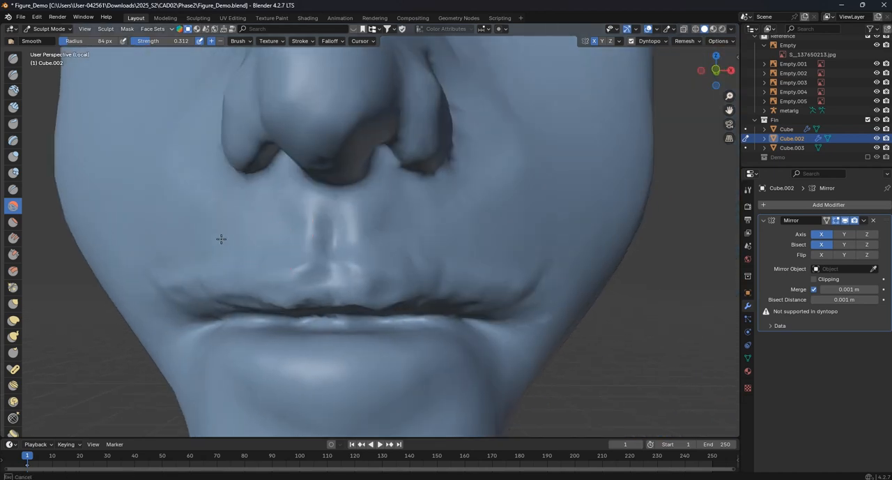
pyautogui.scroll(-5, 221, 246)
pyautogui.moveTo(223, 254); pyautogui.dragTo(241, 259, button='middle')
pyautogui.scroll(-2, 294, 227)
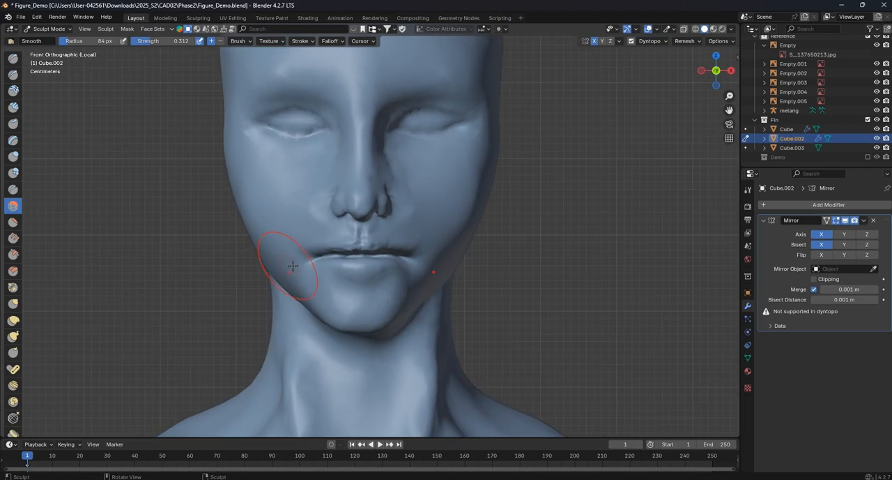
# - Reshape the upper lip and the area below the mouth in front view with the Grab brush at 111 px and strength 0.400
pyautogui.scroll(-3, 303, 260)
pyautogui.scroll(5, 347, 248)
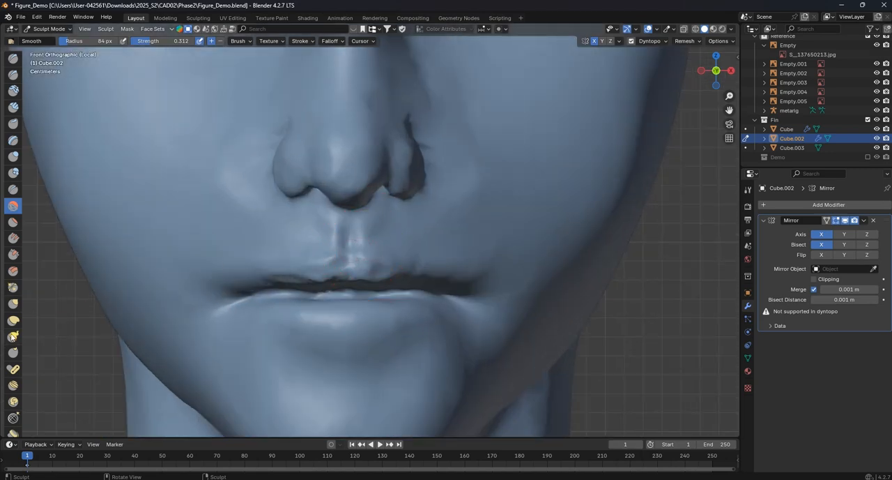
pyautogui.click(13, 306)
pyautogui.scroll(4, 358, 291)
pyautogui.press('f')
pyautogui.moveTo(308, 283)
pyautogui.mouseDown()
pyautogui.moveTo(287, 269)
pyautogui.moveTo(305, 263)
pyautogui.moveTo(210, 294)
pyautogui.mouseUp()
pyautogui.moveTo(442, 277); pyautogui.dragTo(447, 273)
pyautogui.scroll(-2, 382, 337)
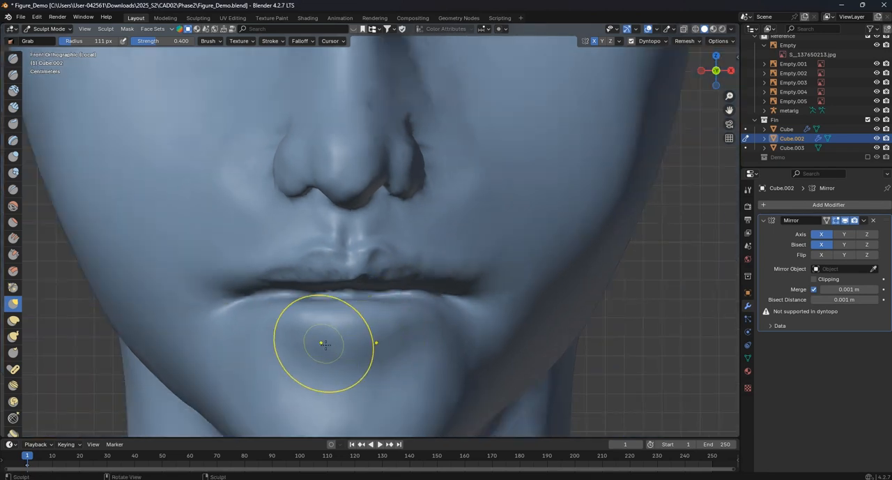
pyautogui.moveTo(339, 363); pyautogui.dragTo(341, 342)
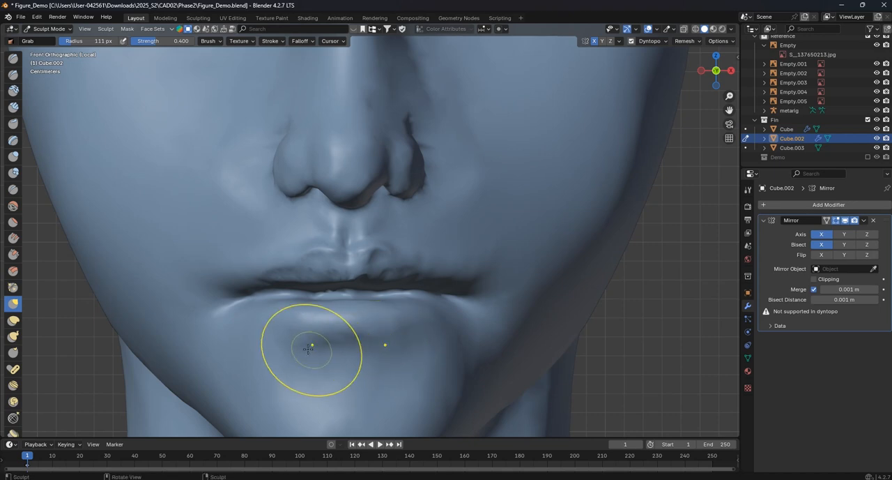
pyautogui.scroll(-3, 308, 349)
pyautogui.scroll(3, 342, 339)
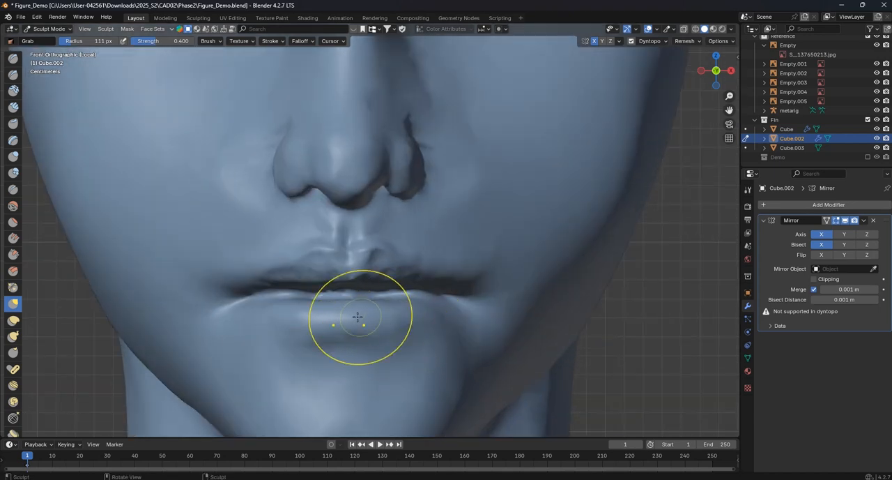
pyautogui.keyDown('shift'); pyautogui.moveTo(358, 317); pyautogui.dragTo(370, 275, button='middle'); pyautogui.keyUp('shift')
# - Carve the fold beneath the lower lip and the mouth line with the Crease brush at 52 px and strength 0.410
pyautogui.click(12, 192)
pyautogui.keyDown('shift'); pyautogui.moveTo(379, 329); pyautogui.dragTo(370, 304, button='middle'); pyautogui.keyUp('shift')
pyautogui.press('f')
pyautogui.click(337, 303)
pyautogui.moveTo(318, 295); pyautogui.dragTo(384, 290)
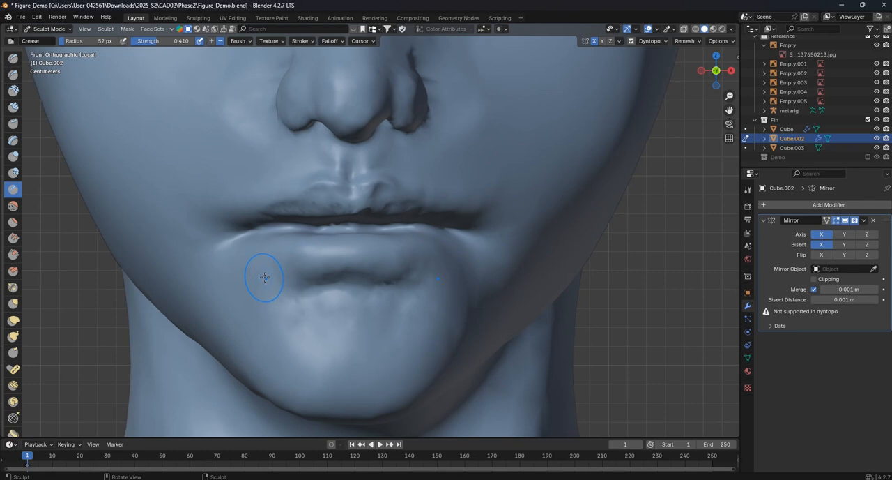
pyautogui.scroll(-3, 363, 272)
pyautogui.scroll(4, 335, 237)
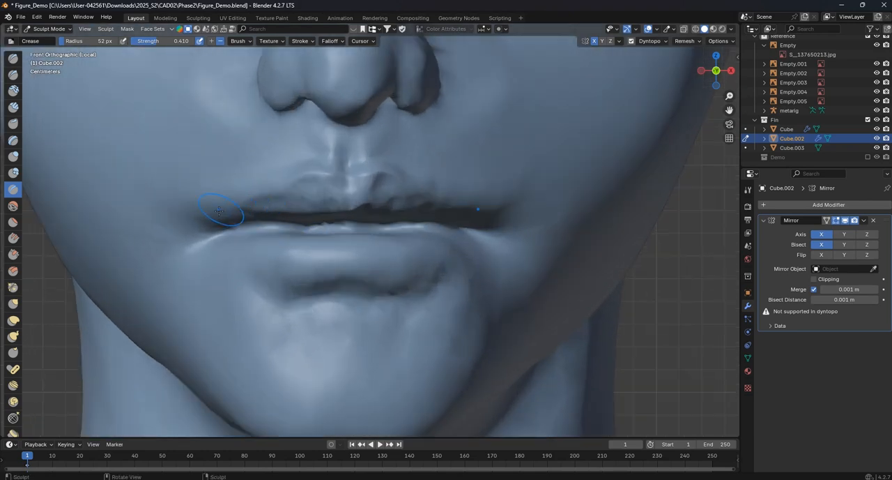
pyautogui.moveTo(206, 214)
pyautogui.mouseDown()
pyautogui.moveTo(345, 206)
pyautogui.moveTo(429, 223)
pyautogui.mouseUp()
pyautogui.scroll(-5, 429, 223)
pyautogui.moveTo(429, 224); pyautogui.dragTo(395, 243, button='middle')
pyautogui.scroll(3, 389, 230)
pyautogui.scroll(2, 314, 214)
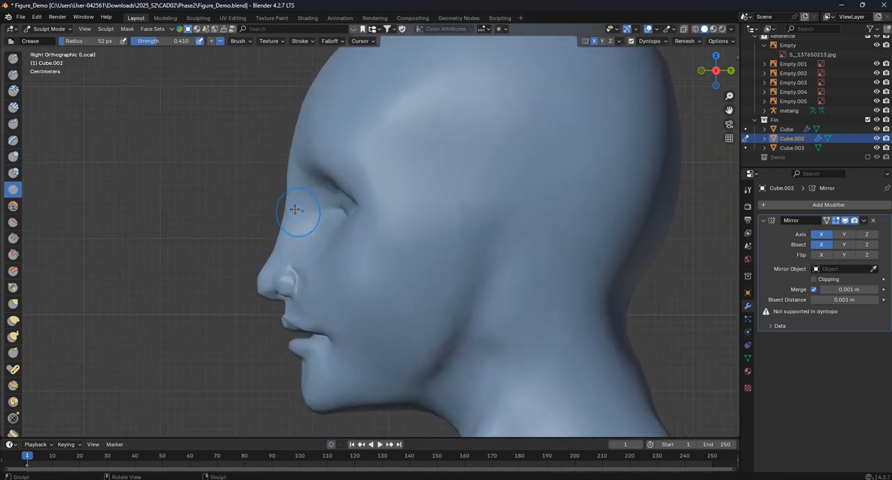
# - Pull the cheek below the eye forward in side view with the Grab brush at 169 px and strength 0.400
pyautogui.click(12, 303)
pyautogui.scroll(3, 309, 215)
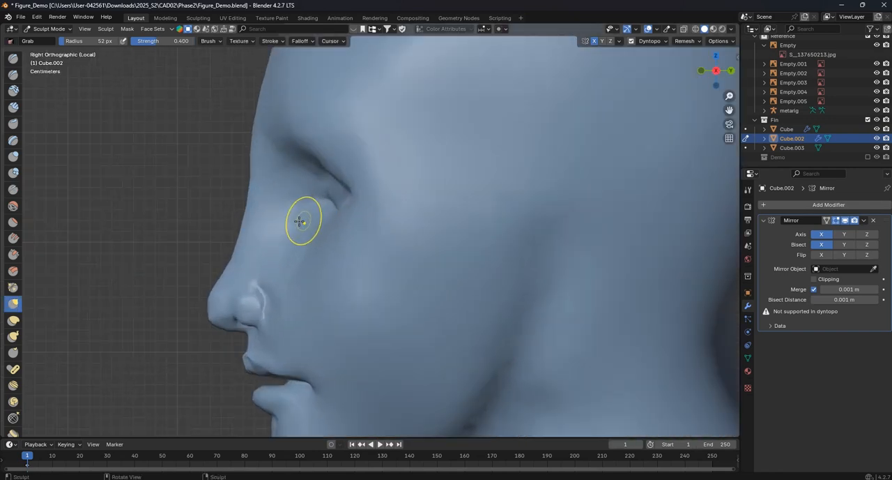
pyautogui.press('f')
pyautogui.click(281, 215)
pyautogui.press('f')
pyautogui.click(361, 211)
pyautogui.press('f')
pyautogui.click(358, 213)
pyautogui.moveTo(355, 203); pyautogui.dragTo(347, 204)
pyautogui.moveTo(343, 212); pyautogui.dragTo(335, 212)
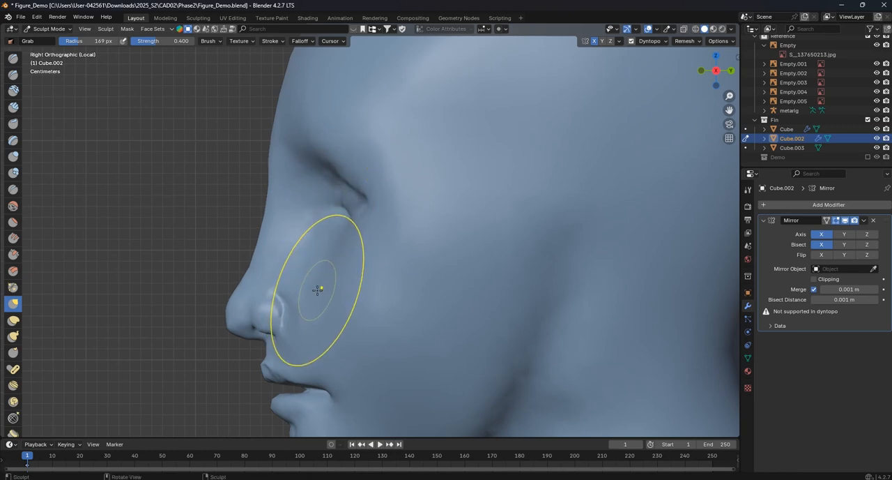
# - Crease the cheek fold running from the inner eye toward the mouth corner with the Crease brush at 47 px
pyautogui.click(13, 192)
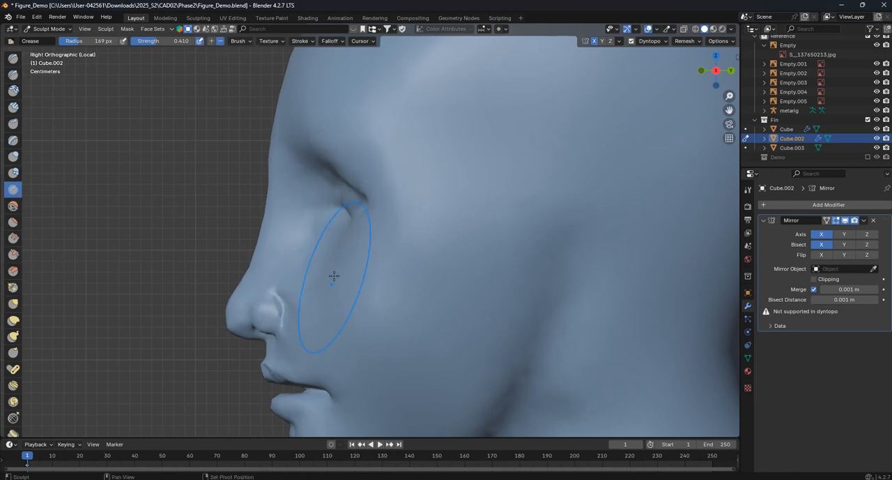
pyautogui.keyDown('shift'); pyautogui.moveTo(345, 308); pyautogui.dragTo(336, 265, button='middle'); pyautogui.keyUp('shift')
pyautogui.press('f')
pyautogui.click(279, 269)
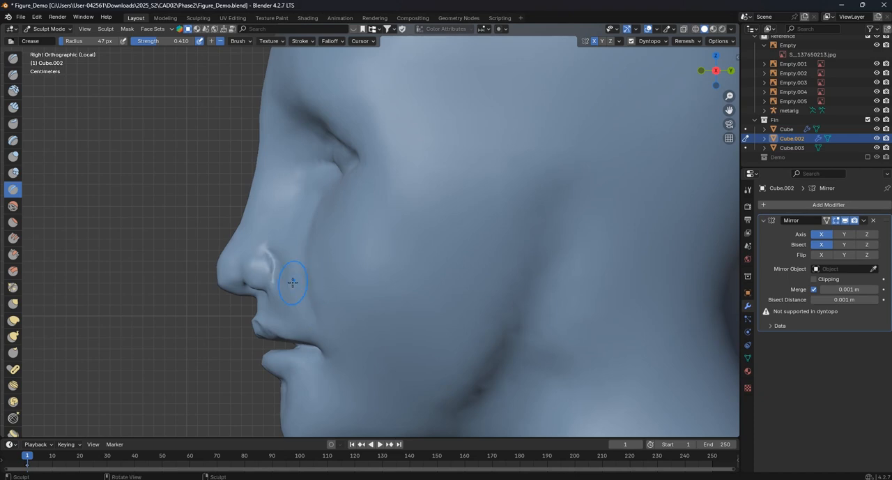
pyautogui.moveTo(340, 310); pyautogui.dragTo(359, 324, button='middle')
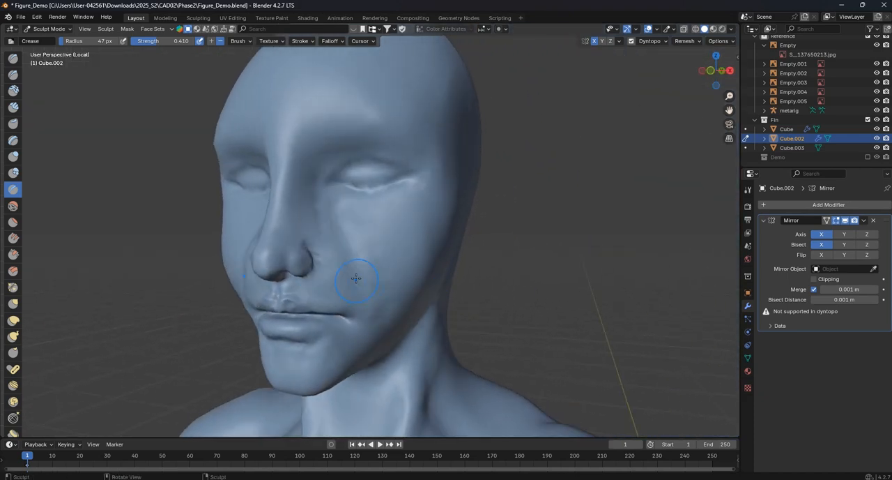
pyautogui.scroll(2, 353, 239)
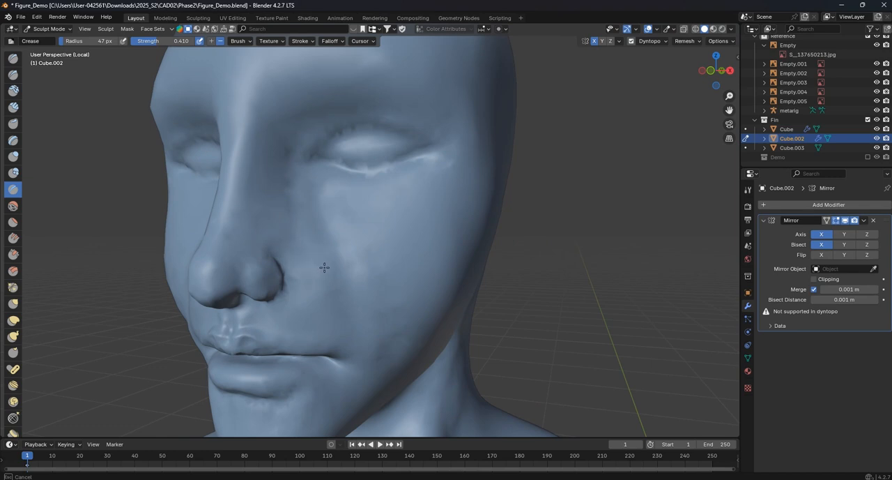
pyautogui.scroll(-2, 348, 230)
pyautogui.moveTo(349, 215)
pyautogui.mouseDown(button='middle')
pyautogui.moveTo(354, 235)
pyautogui.moveTo(373, 225)
pyautogui.mouseUp(button='middle')
pyautogui.press('KP_1')
pyautogui.scroll(3, 377, 272)
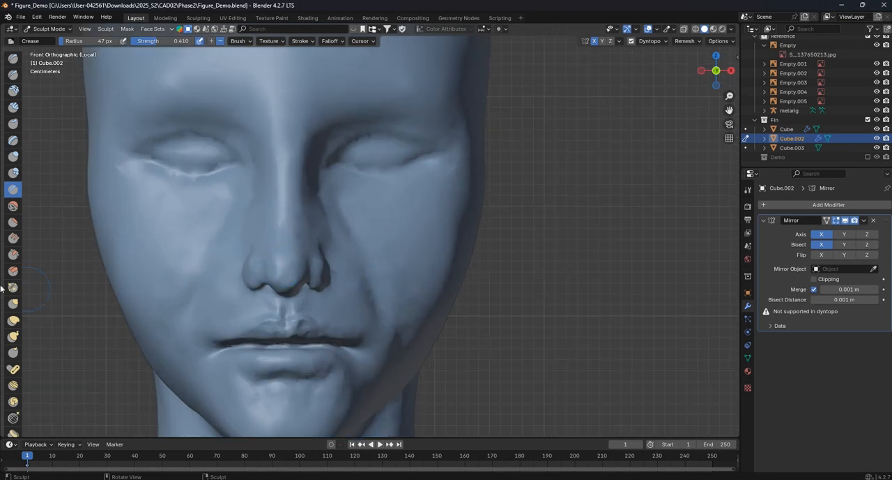
# - Soften the cheek fold beside the nose with the Smooth brush at 88 px and strength 0.160
pyautogui.click(13, 206)
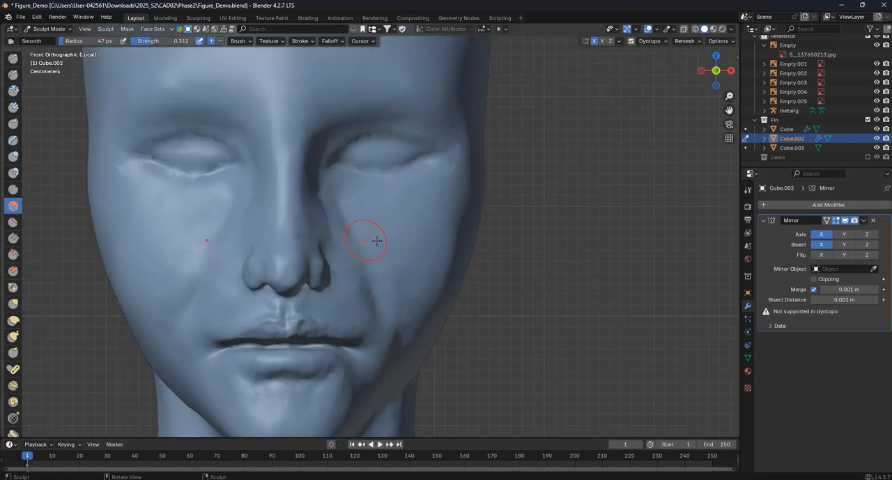
pyautogui.press('f')
pyautogui.click(381, 239)
pyautogui.scroll(-2, 391, 280)
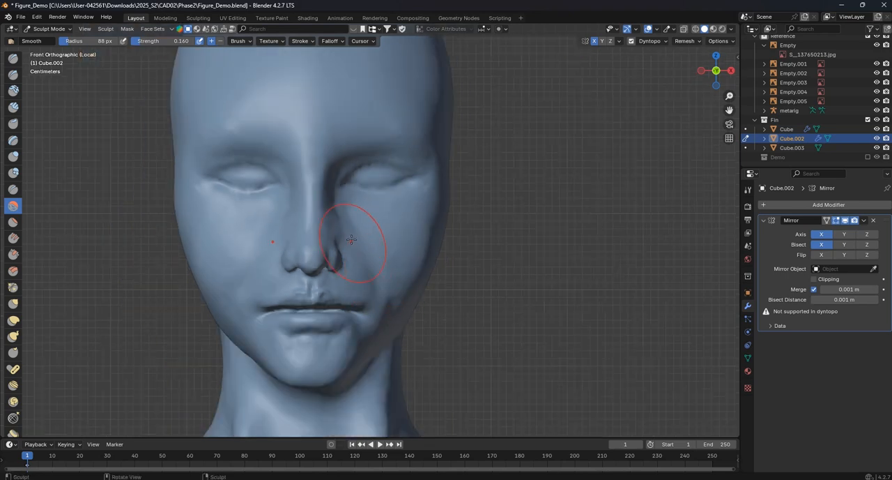
pyautogui.scroll(-2, 333, 201)
pyautogui.moveTo(333, 201); pyautogui.dragTo(262, 205, button='middle')
# - Reshape the nose bridge and inner eye area in side view with the Grab brush at 158 px and strength 0.400
pyautogui.press('KP_3')
pyautogui.scroll(5, 321, 200)
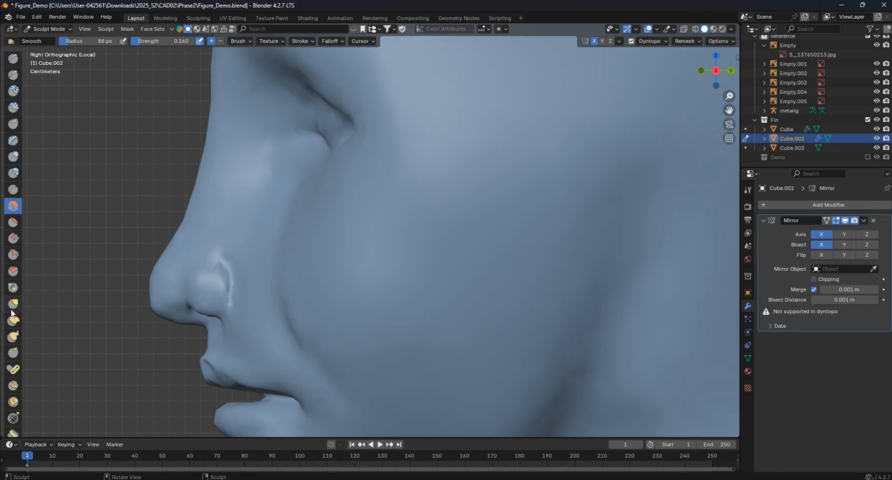
pyautogui.click(12, 304)
pyautogui.scroll(3, 349, 182)
pyautogui.moveTo(316, 175); pyautogui.dragTo(299, 169)
pyautogui.scroll(-3, 244, 169)
pyautogui.press('f')
pyautogui.click(349, 228)
pyautogui.moveTo(290, 221); pyautogui.dragTo(281, 259)
pyautogui.scroll(-5, 349, 249)
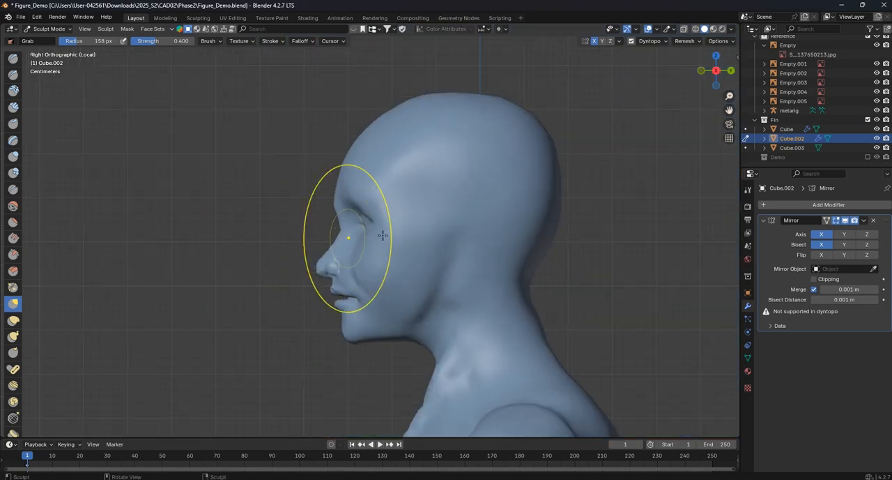
# - Adjust the cheek and jaw around the mouth corner in profile with the Grab brush at 158 px
pyautogui.scroll(5, 406, 325)
pyautogui.moveTo(371, 292)
pyautogui.mouseDown()
pyautogui.moveTo(353, 306)
pyautogui.moveTo(348, 331)
pyautogui.moveTo(336, 302)
pyautogui.mouseUp()
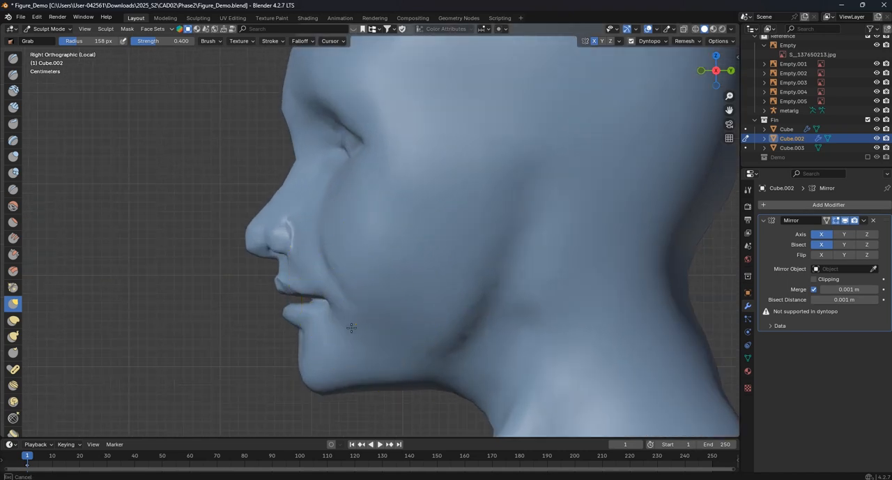
pyautogui.scroll(-3, 390, 328)
pyautogui.keyDown('shift'); pyautogui.moveTo(438, 237); pyautogui.dragTo(398, 293, button='middle'); pyautogui.keyUp('shift')
# - Reshape the skull, forehead and back-of-neck profile in side view with the Grab brush at 235 px
pyautogui.press('f')
pyautogui.click(505, 212)
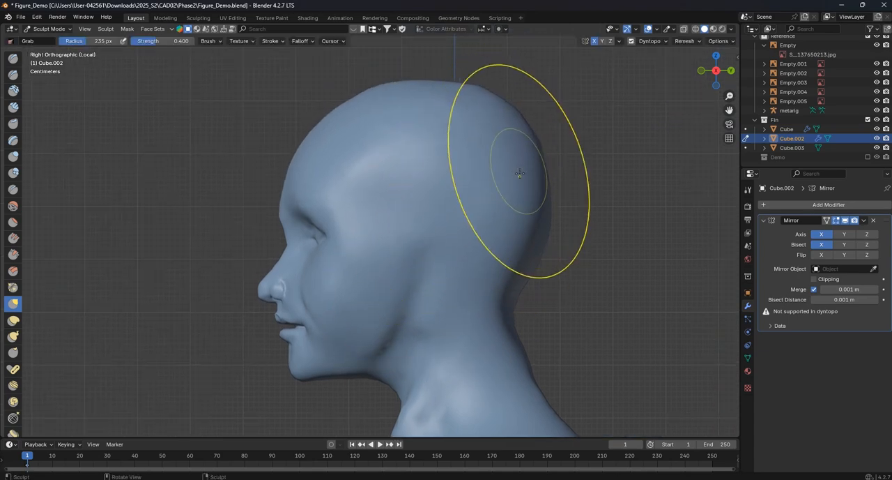
pyautogui.moveTo(332, 120); pyautogui.dragTo(317, 145)
pyautogui.moveTo(296, 177); pyautogui.dragTo(283, 188)
pyautogui.scroll(-2, 481, 278)
pyautogui.keyDown('shift'); pyautogui.moveTo(474, 281); pyautogui.dragTo(451, 239, button='middle'); pyautogui.keyUp('shift')
pyautogui.moveTo(455, 284); pyautogui.dragTo(447, 280)
pyautogui.moveTo(453, 272); pyautogui.dragTo(446, 268)
pyautogui.moveTo(446, 254); pyautogui.dragTo(447, 251)
# - Refine the chin and face profile with the Grab brush at 235 px and strength 0.400
pyautogui.scroll(1, 337, 300)
pyautogui.moveTo(302, 302); pyautogui.dragTo(310, 299)
pyautogui.moveTo(263, 225); pyautogui.dragTo(265, 224)
pyautogui.scroll(-2, 323, 214)
pyautogui.moveTo(326, 214)
pyautogui.mouseDown(button='middle')
pyautogui.moveTo(470, 218)
pyautogui.moveTo(446, 195)
pyautogui.moveTo(474, 149)
pyautogui.moveTo(345, 119)
pyautogui.moveTo(313, 157)
pyautogui.moveTo(293, 147)
pyautogui.moveTo(280, 174)
pyautogui.mouseUp(button='middle')
pyautogui.scroll(2, 281, 176)
pyautogui.keyDown('shift'); pyautogui.moveTo(349, 223); pyautogui.dragTo(369, 208); pyautogui.keyUp('shift')
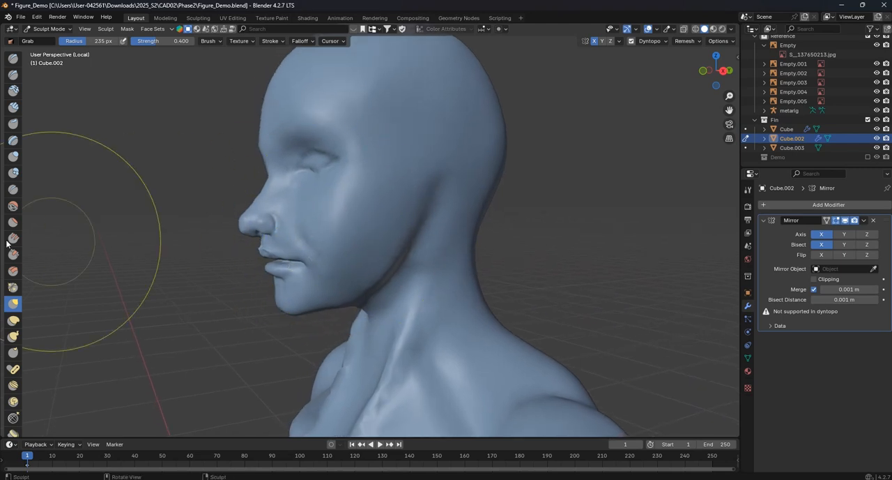
# - Smooth the cheek and the area beside the mouth with the Smooth brush at 88 px and strength 0.160
pyautogui.click(13, 206)
pyautogui.press('f')
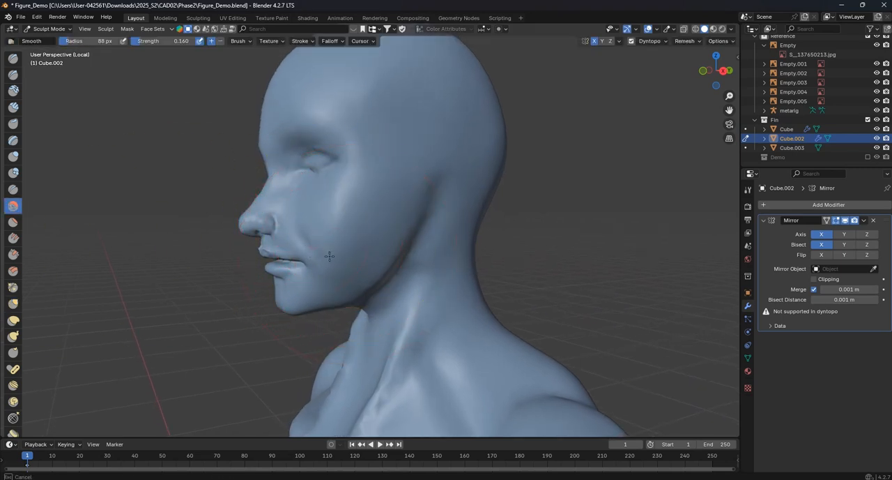
pyautogui.click(318, 255)
pyautogui.moveTo(317, 254)
pyautogui.mouseDown(button='middle')
pyautogui.moveTo(346, 229)
pyautogui.moveTo(335, 244)
pyautogui.mouseUp(button='middle')
pyautogui.scroll(5, 310, 252)
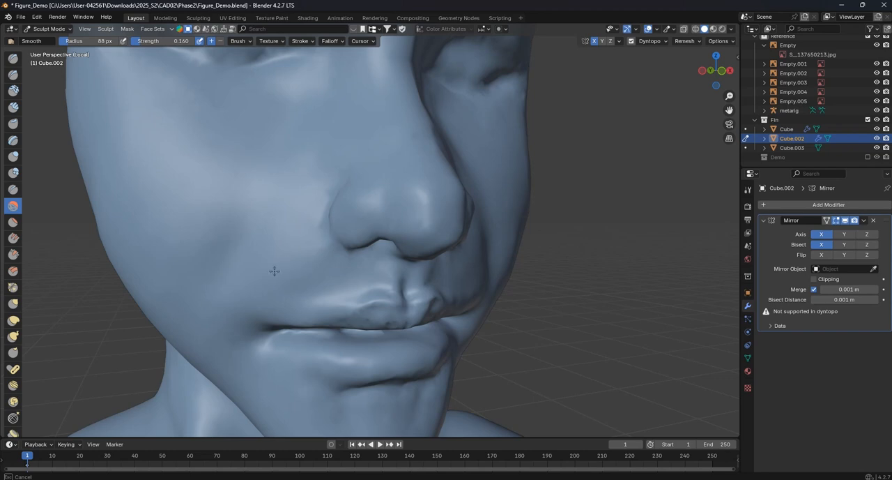
pyautogui.scroll(-4, 209, 211)
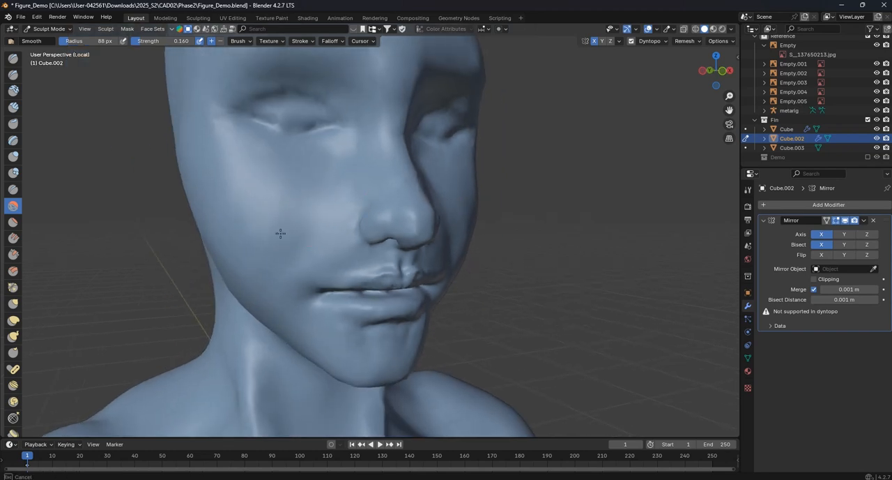
pyautogui.moveTo(247, 215)
pyautogui.mouseDown(button='middle')
pyautogui.moveTo(255, 181)
pyautogui.moveTo(322, 135)
pyautogui.moveTo(237, 124)
pyautogui.moveTo(337, 112)
pyautogui.mouseUp(button='middle')
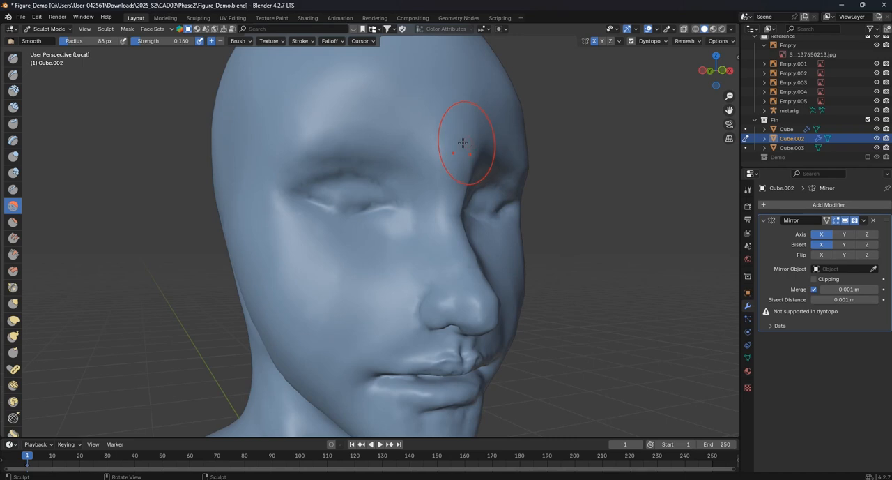
# - Examine the face and the whole figure's proportions from the front
pyautogui.moveTo(463, 143); pyautogui.dragTo(357, 130, button='middle')
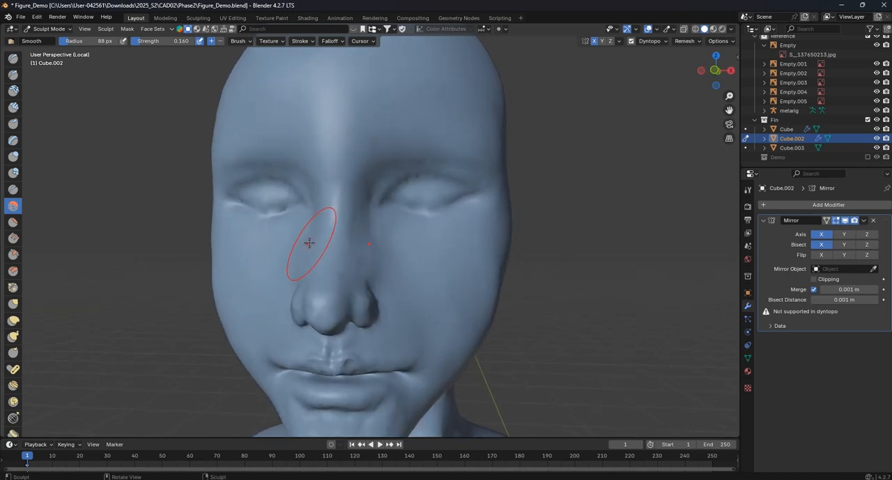
pyautogui.scroll(-4, 425, 284)
pyautogui.scroll(-8, 422, 211)
pyautogui.moveTo(422, 212); pyautogui.dragTo(433, 165, button='middle')
pyautogui.scroll(-1, 430, 312)
pyautogui.press('KP_1')
pyautogui.scroll(-6, 449, 210)
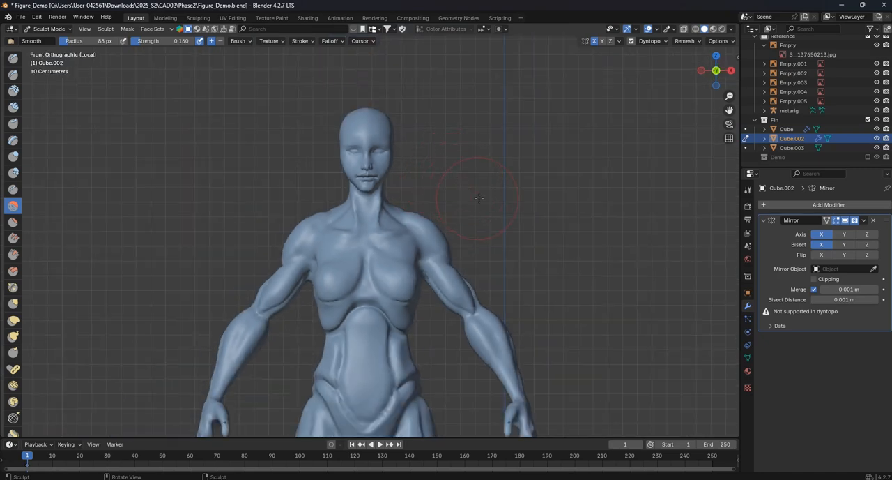
pyautogui.keyDown('shift'); pyautogui.moveTo(450, 248); pyautogui.dragTo(444, 149, button='middle'); pyautogui.keyUp('shift')
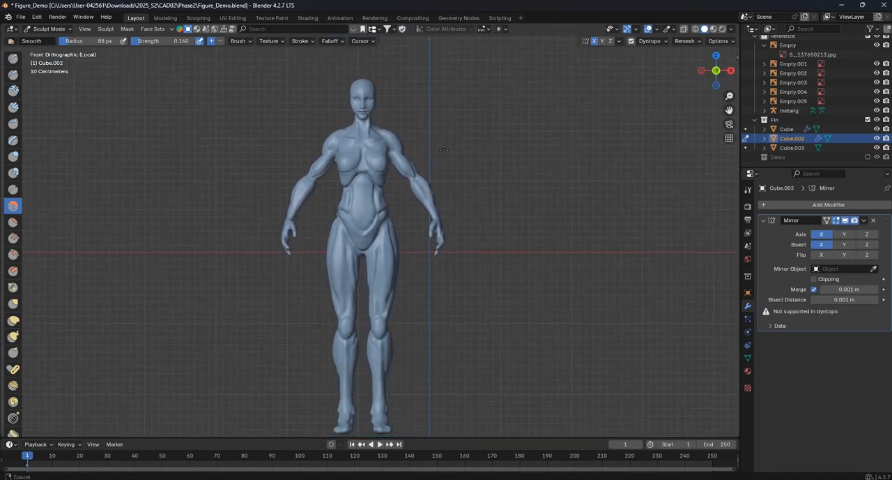
pyautogui.scroll(9, 396, 252)
pyautogui.keyDown('shift'); pyautogui.moveTo(396, 252); pyautogui.dragTo(408, 276, button='middle'); pyautogui.keyUp('shift')
# - Select the head and upper neck vertices in Edit Mode and scale them by 1.125 with proportional editing
pyautogui.click(59, 30)
pyautogui.click(55, 40)
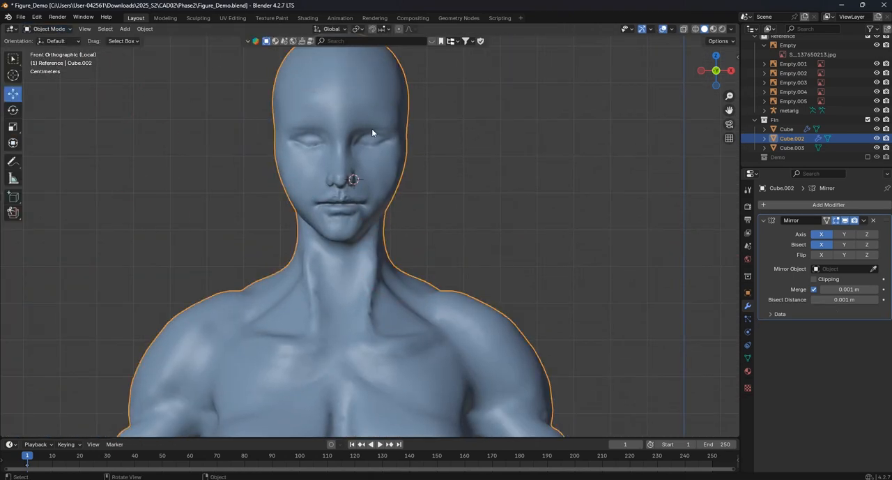
pyautogui.keyDown('shift'); pyautogui.moveTo(372, 128); pyautogui.dragTo(375, 149, button='middle'); pyautogui.keyUp('shift')
pyautogui.press('Tab')
pyautogui.moveTo(433, 274); pyautogui.dragTo(245, 40)
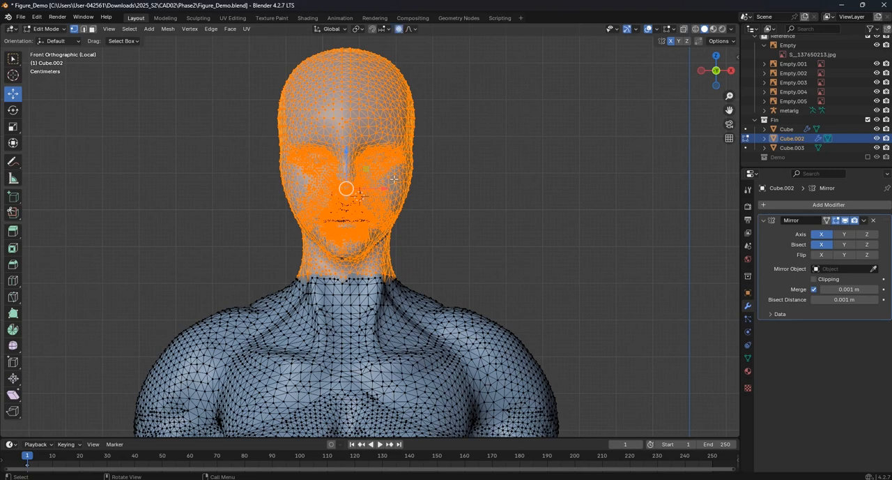
pyautogui.press('s')
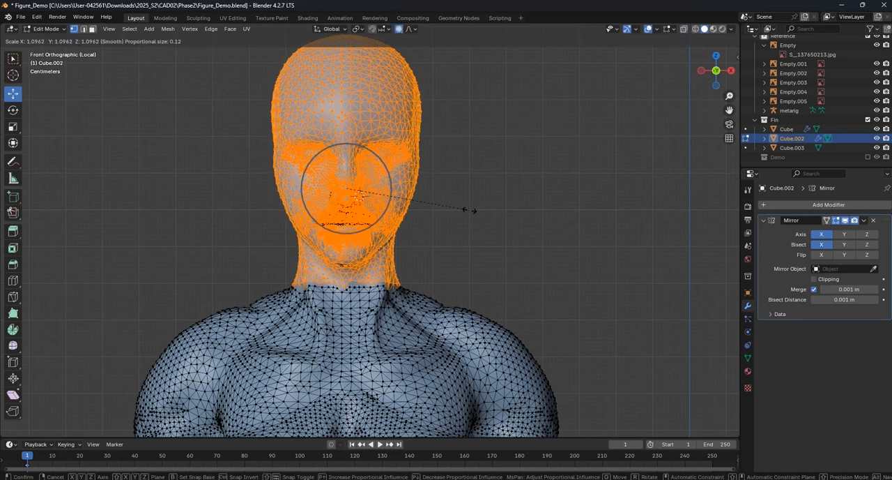
pyautogui.click(473, 211)
# - Scale the selected head down by about 0.97 with proportional editing and return to Object Mode
pyautogui.scroll(-6, 457, 203)
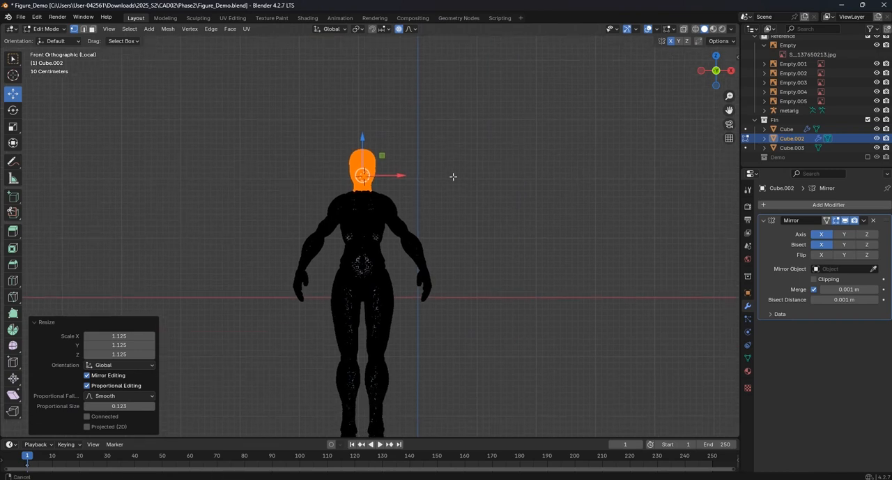
pyautogui.press('s')
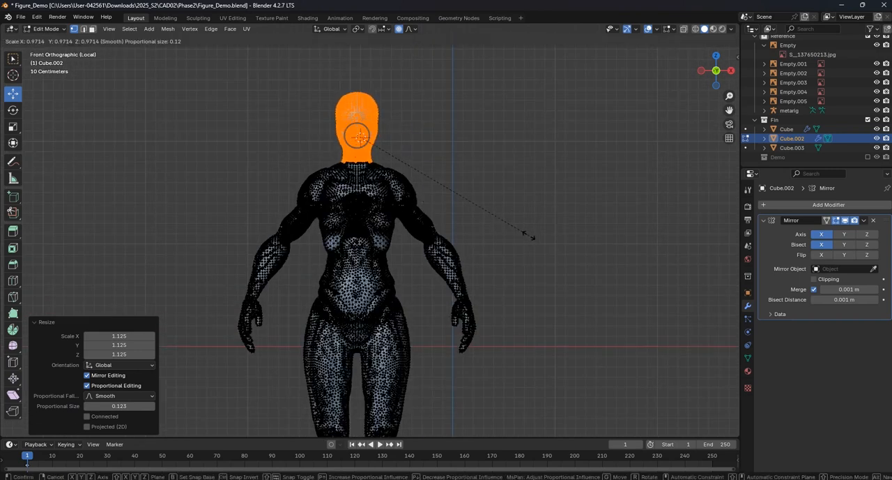
pyautogui.click(528, 235)
pyautogui.press('Tab')
pyautogui.click(482, 218)
# - Examine the figure's proportions from the head down to the feet in front view
pyautogui.scroll(-1, 464, 210)
pyautogui.keyDown('shift'); pyautogui.moveTo(450, 204); pyautogui.dragTo(442, 149, button='middle'); pyautogui.keyUp('shift')
pyautogui.scroll(3, 377, 106)
pyautogui.keyDown('shift'); pyautogui.moveTo(361, 124); pyautogui.dragTo(381, 289, button='middle'); pyautogui.keyUp('shift')
pyautogui.scroll(4, 405, 153)
pyautogui.keyDown('shift'); pyautogui.moveTo(416, 127); pyautogui.dragTo(439, 182, button='middle'); pyautogui.keyUp('shift')
pyautogui.click(417, 215)
pyautogui.scroll(1, 419, 209)
pyautogui.scroll(-5, 454, 186)
pyautogui.keyDown('shift'); pyautogui.moveTo(440, 321); pyautogui.dragTo(434, 183, button='middle'); pyautogui.keyUp('shift')
pyautogui.keyDown('shift'); pyautogui.moveTo(428, 374); pyautogui.dragTo(423, 155, button='middle'); pyautogui.keyUp('shift')
pyautogui.scroll(-3, 417, 168)
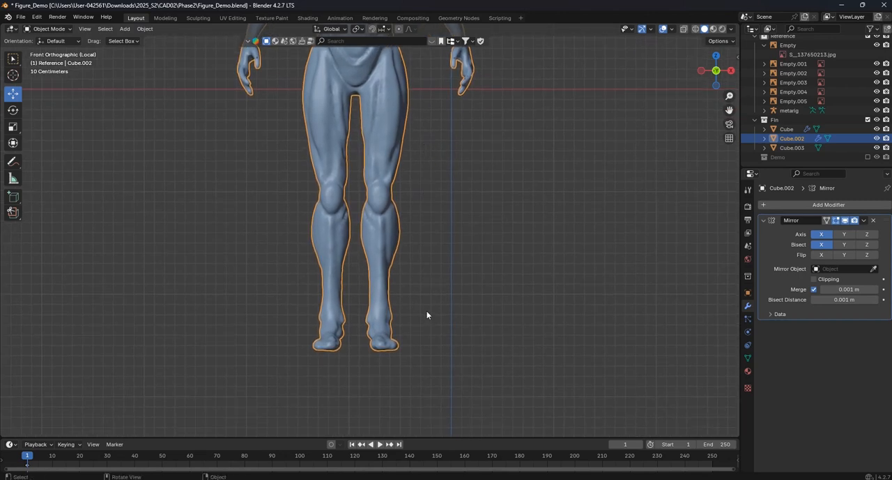
# - Select the front part of one foot in Edit Mode and scale it by 1.111 with proportional editing
pyautogui.scroll(3, 426, 315)
pyautogui.keyDown('shift'); pyautogui.moveTo(423, 315); pyautogui.dragTo(406, 168, button='middle'); pyautogui.keyUp('shift')
pyautogui.scroll(4, 405, 228)
pyautogui.moveTo(408, 245); pyautogui.dragTo(401, 259, button='middle')
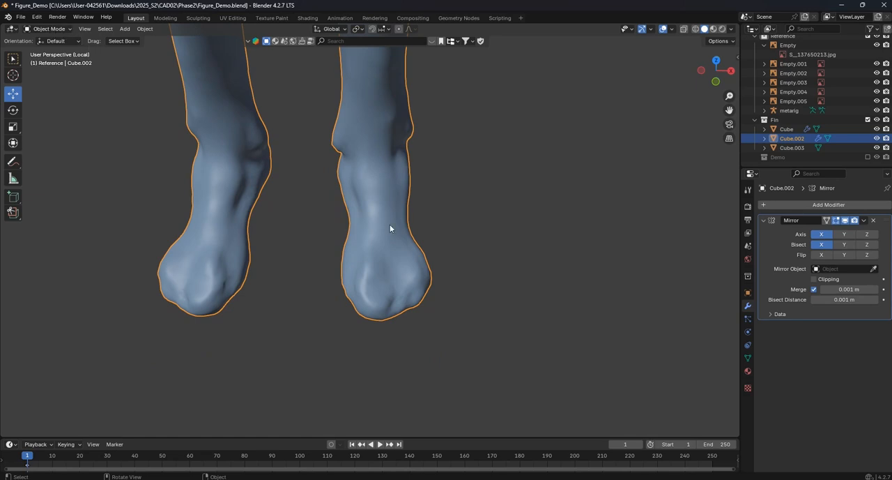
pyautogui.press('Tab')
pyautogui.press('l')
pyautogui.press('s')
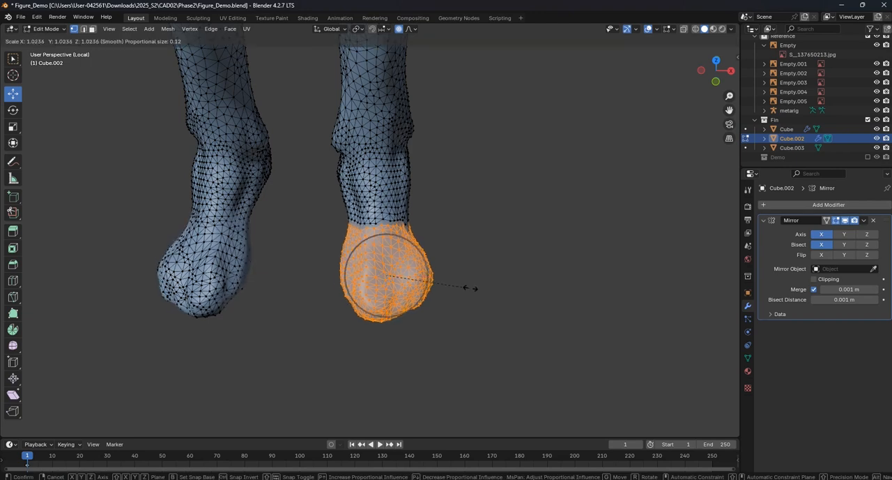
pyautogui.click(476, 289)
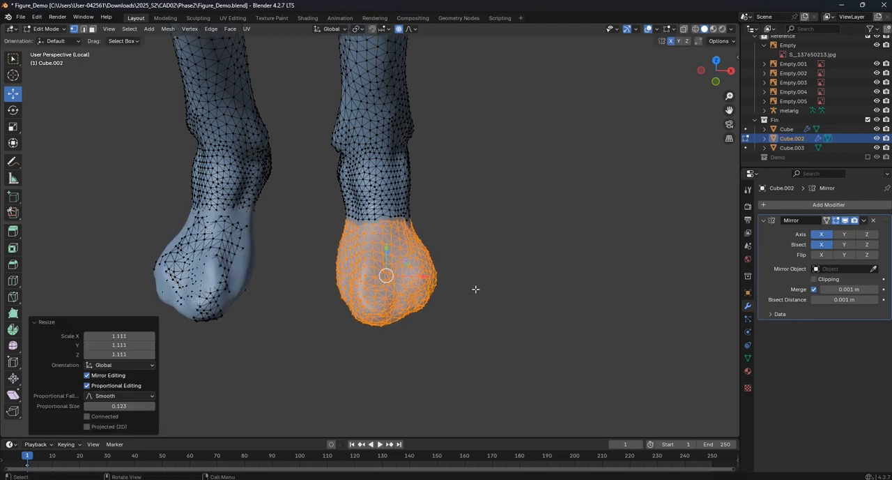
# - Widen the selected foot by 1.051 along X, return to Object Mode and check the figure from the front
pyautogui.press('s')
pyautogui.press('x')
pyautogui.click(480, 289)
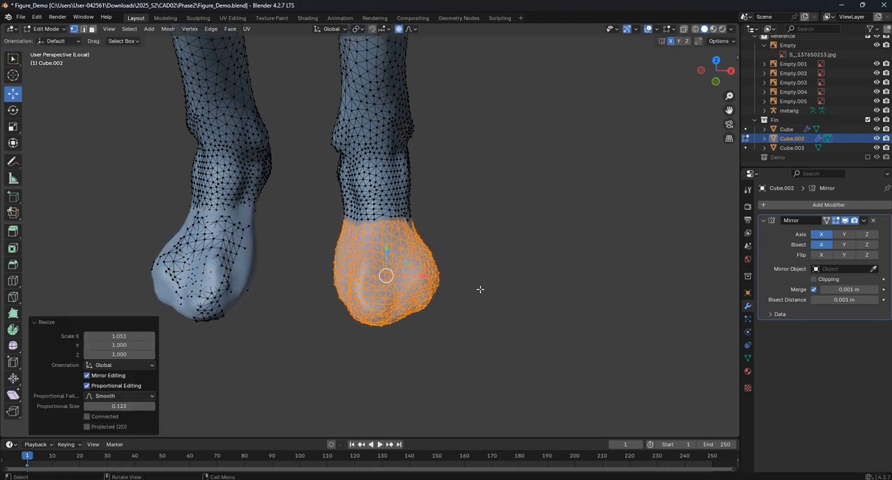
pyautogui.press('Tab')
pyautogui.press('KP_1')
pyautogui.scroll(3, 486, 235)
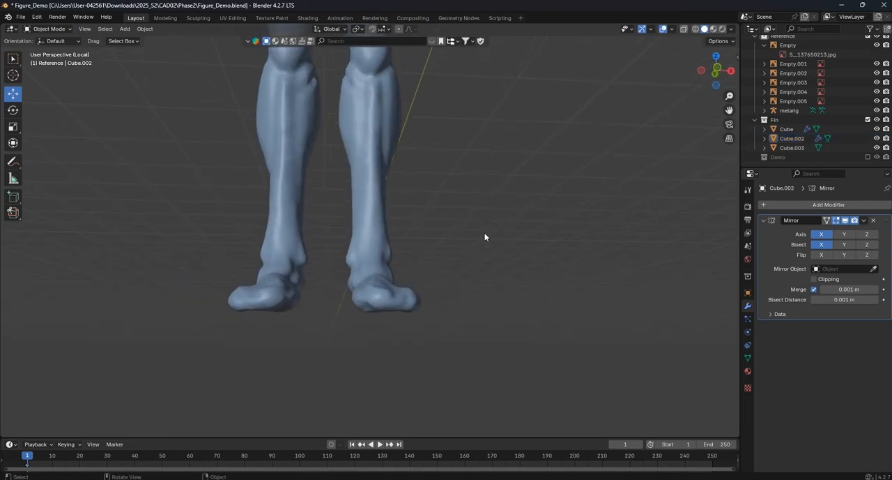
pyautogui.scroll(-6, 483, 235)
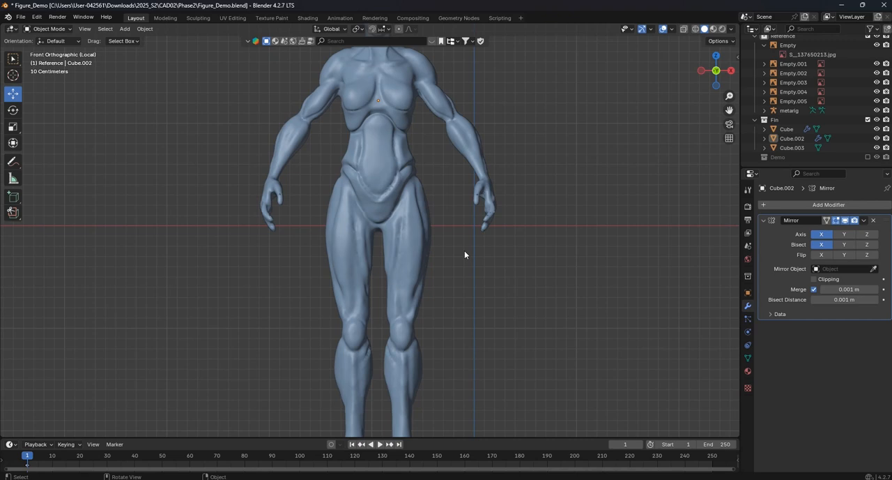
# - Reshape the buttock profile in side view in Sculpt Mode with the Grab brush at 146 px and strength 0.400
pyautogui.press('KP_3')
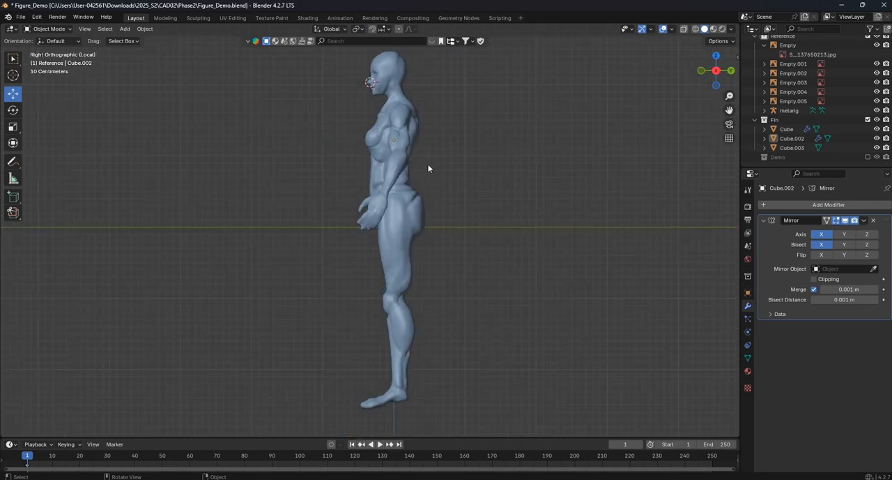
pyautogui.scroll(5, 435, 188)
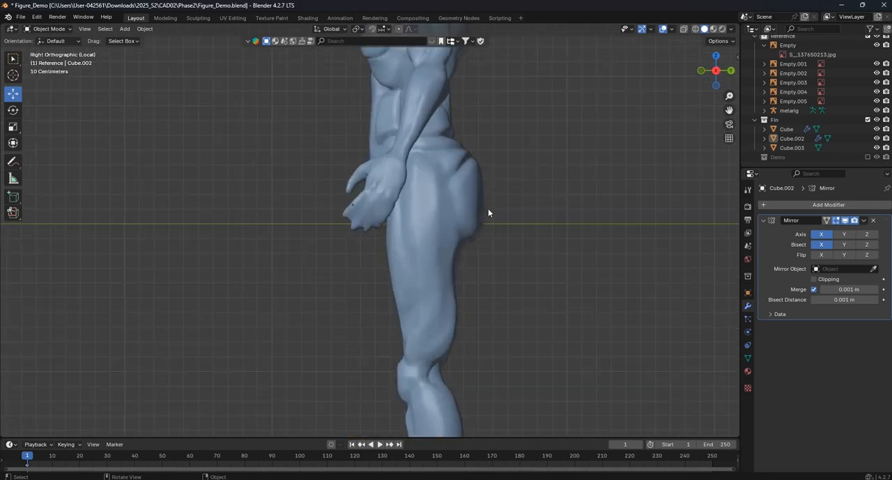
pyautogui.keyDown('shift'); pyautogui.moveTo(484, 215); pyautogui.dragTo(386, 206, button='middle'); pyautogui.keyUp('shift')
pyautogui.click(49, 28)
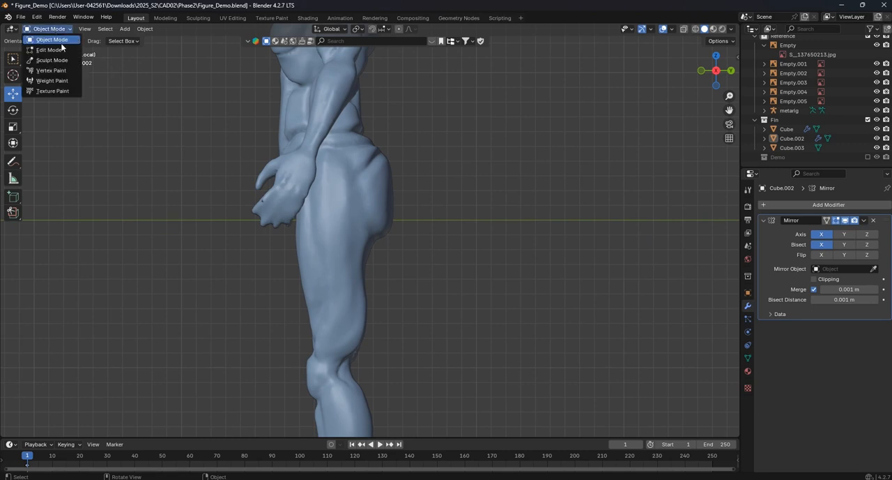
pyautogui.click(59, 60)
pyautogui.click(13, 303)
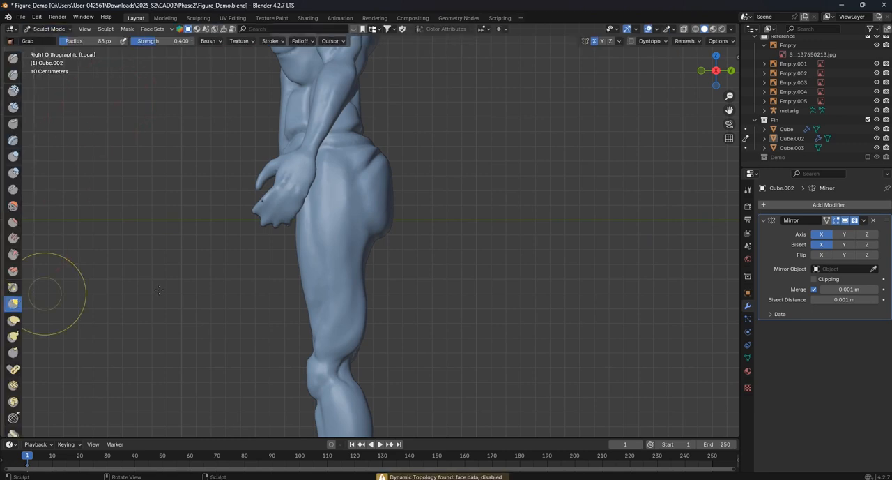
pyautogui.scroll(3, 366, 233)
pyautogui.press('f')
pyautogui.click(392, 250)
pyautogui.moveTo(395, 251); pyautogui.dragTo(383, 245)
pyautogui.moveTo(386, 157)
pyautogui.mouseDown()
pyautogui.moveTo(369, 166)
pyautogui.moveTo(379, 170)
pyautogui.mouseUp()
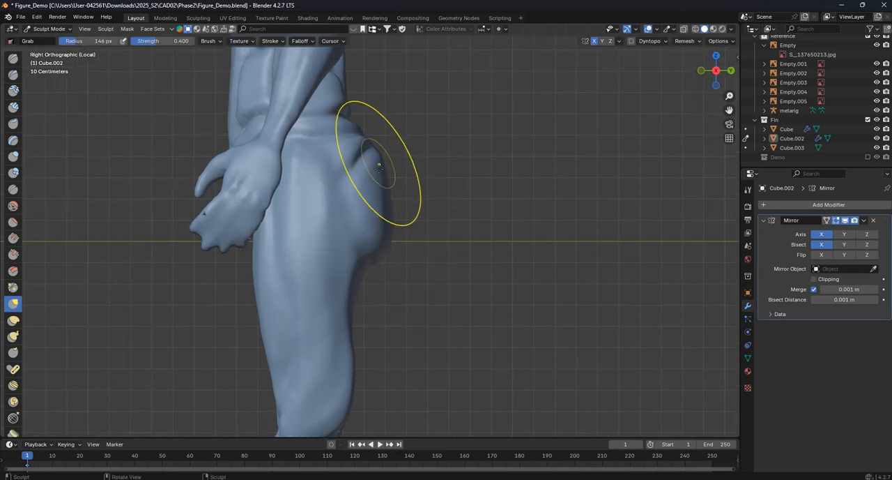
pyautogui.moveTo(380, 249); pyautogui.dragTo(366, 230)
# - Adjust the front of the thigh above the knee in side view with the Grab brush at 146 px
pyautogui.scroll(-6, 374, 220)
pyautogui.scroll(1, 357, 295)
pyautogui.keyDown('shift'); pyautogui.moveTo(356, 290); pyautogui.dragTo(367, 240, button='middle'); pyautogui.keyUp('shift')
pyautogui.scroll(5, 366, 249)
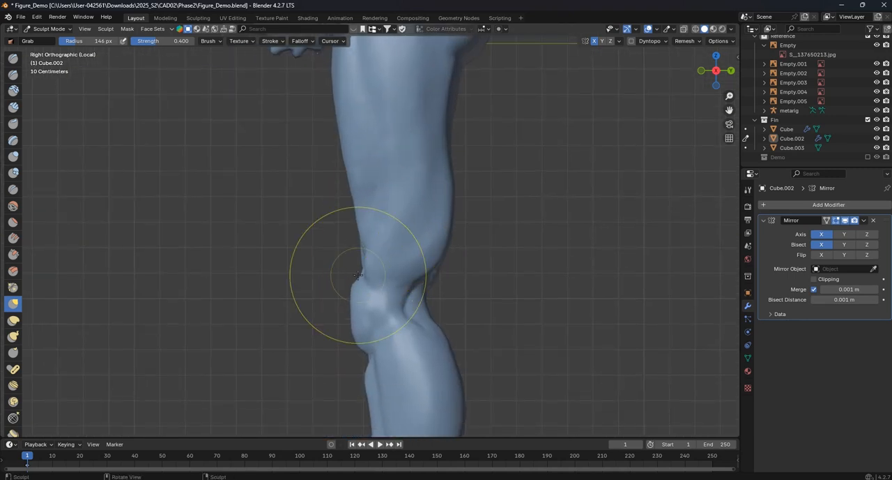
pyautogui.moveTo(361, 229); pyautogui.dragTo(357, 224)
pyautogui.moveTo(360, 199); pyautogui.dragTo(352, 176)
# - Adjust the leg profile in side view with the Grab brush at 163 px
pyautogui.scroll(-3, 377, 258)
pyautogui.moveTo(380, 265); pyautogui.dragTo(385, 204, button='middle')
pyautogui.scroll(-3, 389, 205)
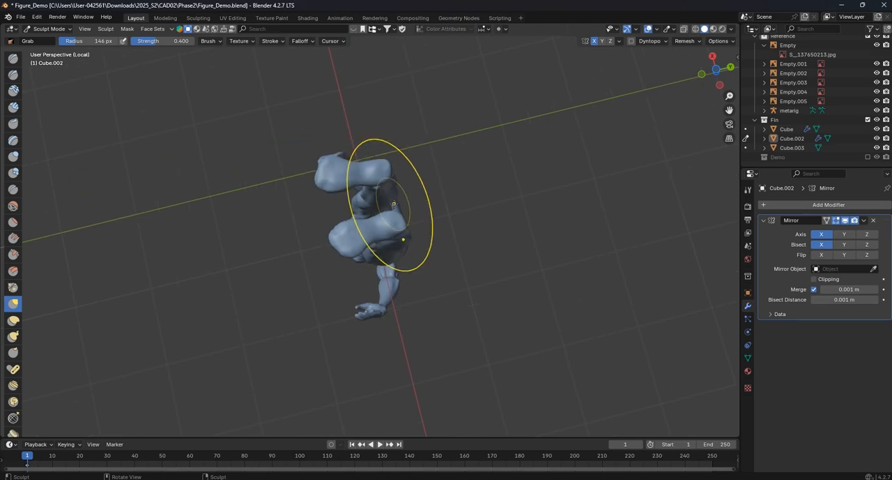
pyautogui.press('KP_1')
pyautogui.press('KP_3')
pyautogui.scroll(5, 373, 197)
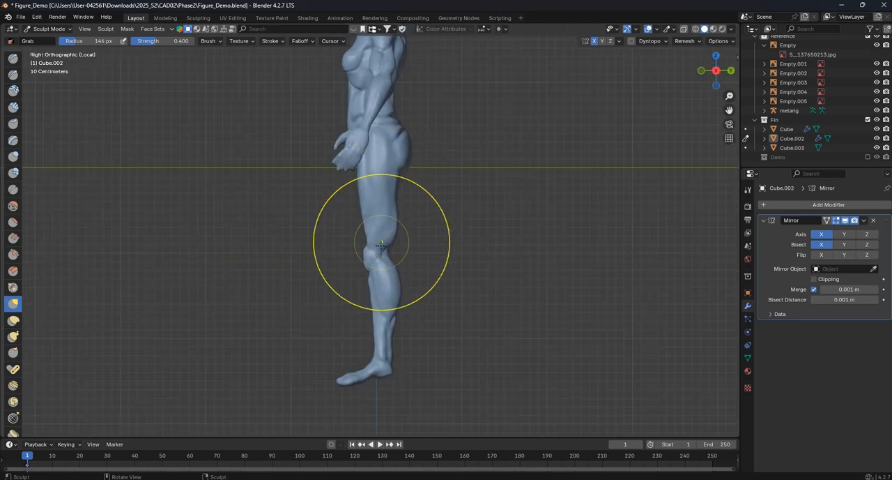
pyautogui.press('f')
pyautogui.click(387, 198)
pyautogui.scroll(-4, 358, 192)
pyautogui.scroll(4, 380, 276)
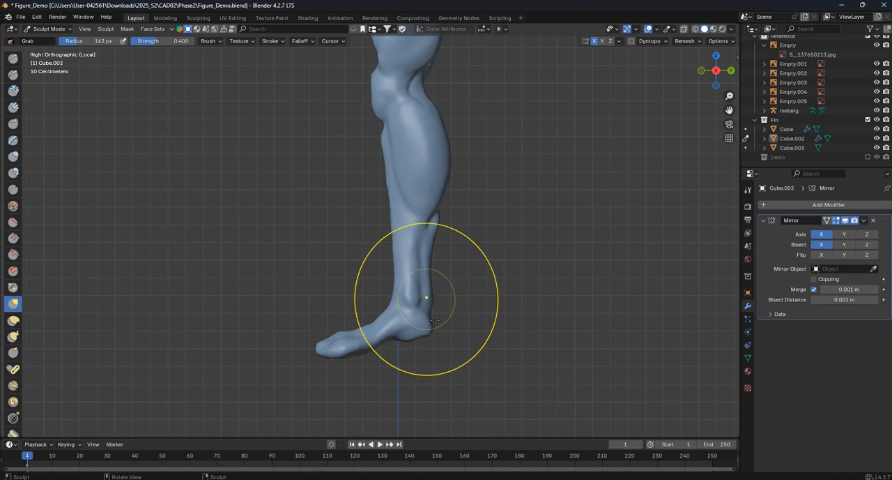
# - Refine the ankle and heel profile in side view with the Grab brush at 134 px
pyautogui.scroll(5, 388, 329)
pyautogui.press('f')
pyautogui.click(367, 268)
pyautogui.press('f')
pyautogui.click(351, 283)
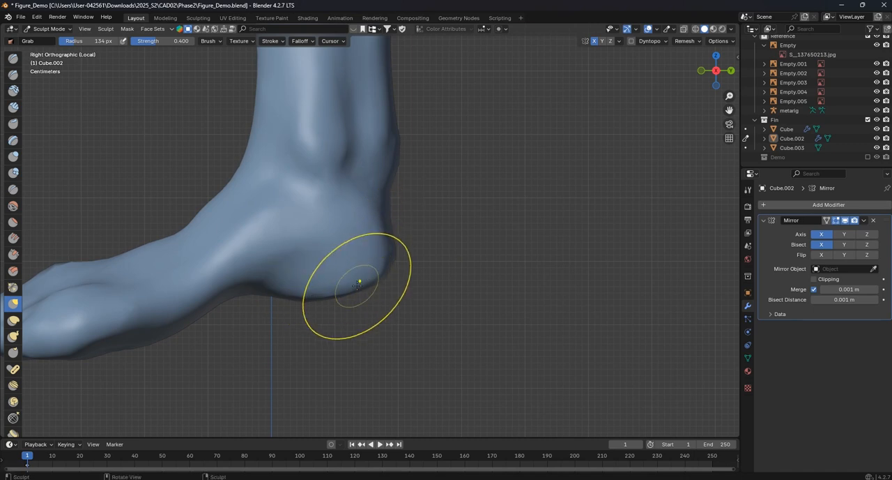
pyautogui.scroll(-7, 357, 286)
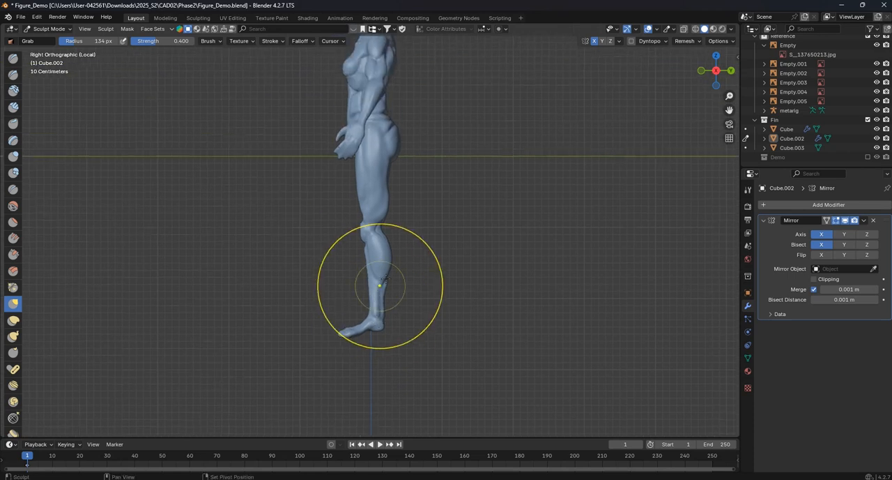
# - Smooth the top and back of the skull with the Smooth brush at 134 px and strength 0.160
pyautogui.keyDown('shift'); pyautogui.scroll(4, 402, 269); pyautogui.keyUp('shift')
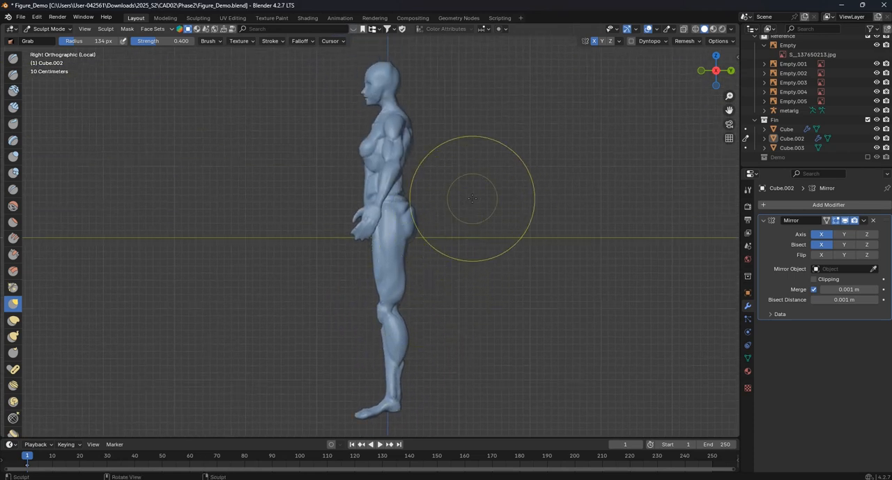
pyautogui.scroll(2, 445, 94)
pyautogui.keyDown('shift'); pyautogui.scroll(2, 445, 94); pyautogui.keyUp('shift')
pyautogui.scroll(6, 393, 160)
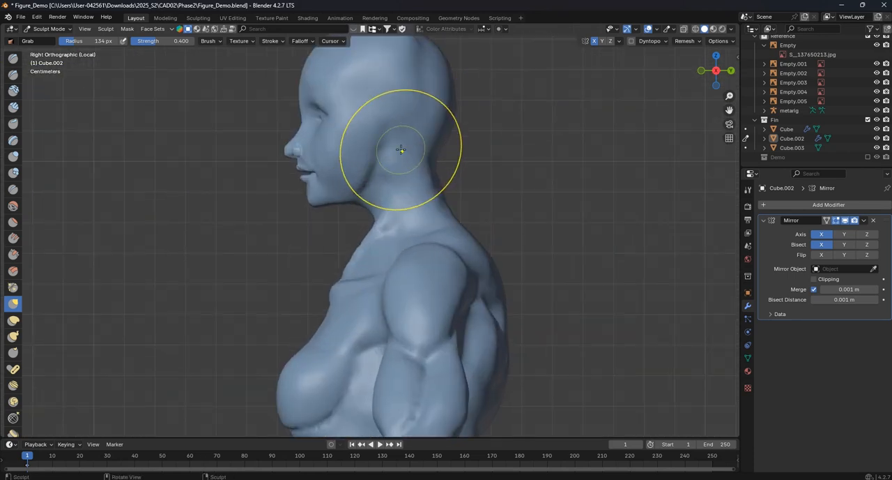
pyautogui.keyDown('shift'); pyautogui.moveTo(401, 125); pyautogui.dragTo(381, 183, button='middle'); pyautogui.keyUp('shift')
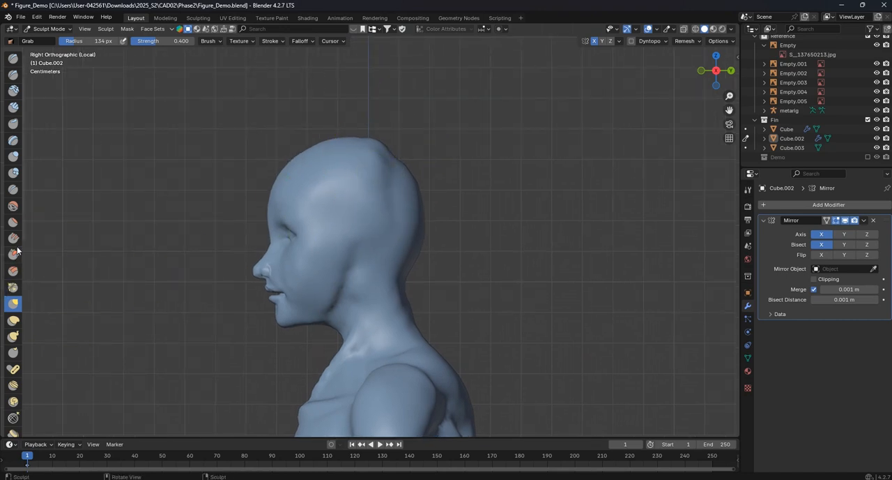
pyautogui.click(13, 206)
pyautogui.scroll(1, 380, 149)
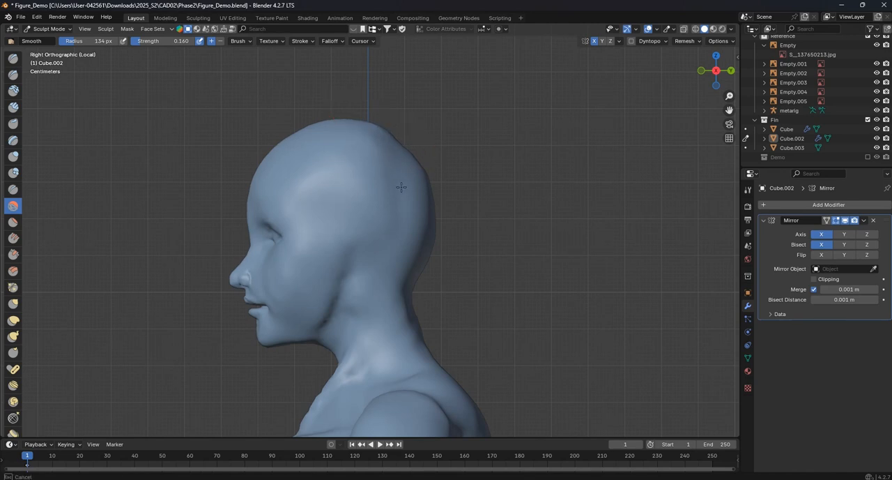
pyautogui.moveTo(391, 148); pyautogui.dragTo(350, 165, button='middle')
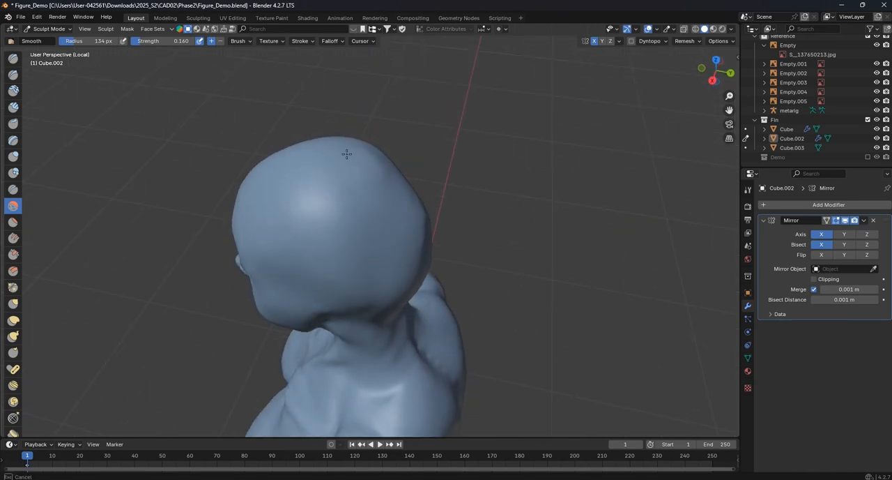
pyautogui.moveTo(379, 213); pyautogui.dragTo(335, 169, button='middle')
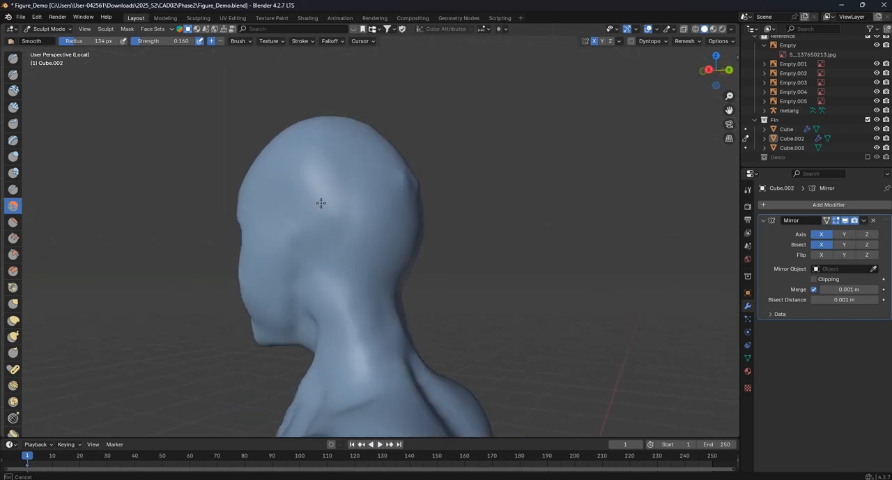
pyautogui.moveTo(326, 205); pyautogui.dragTo(381, 191, button='middle')
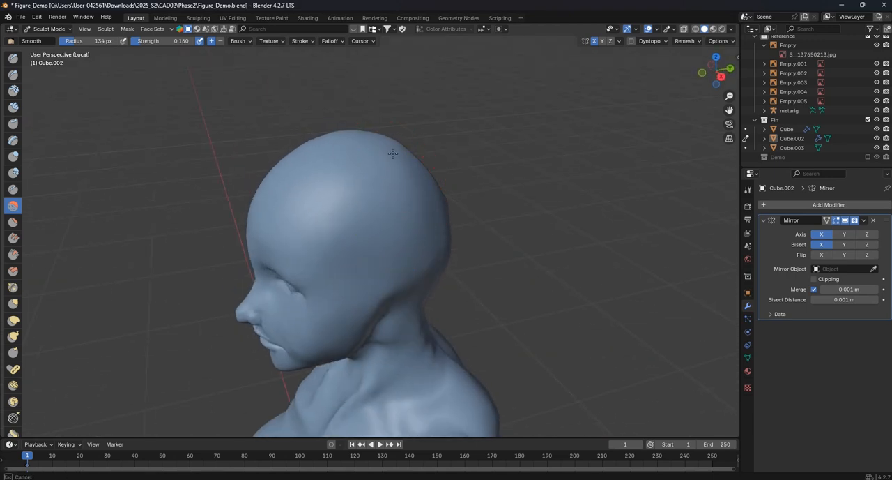
pyautogui.moveTo(290, 163); pyautogui.dragTo(386, 144, button='middle')
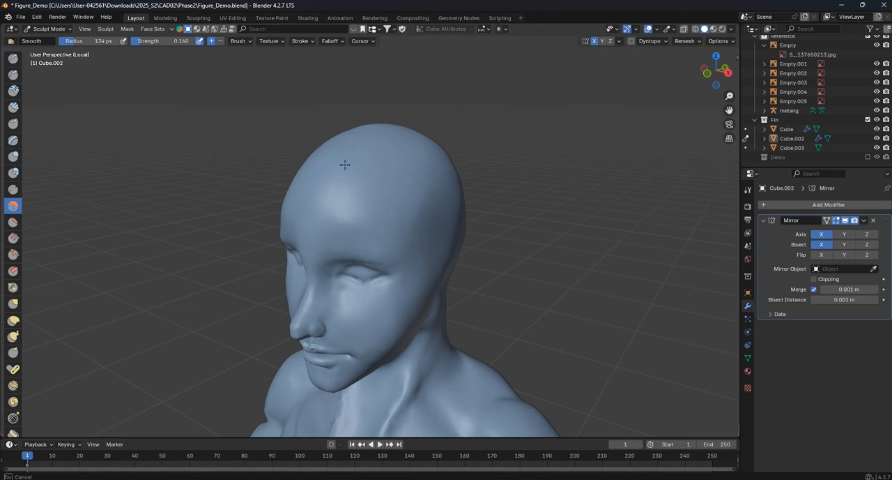
pyautogui.moveTo(365, 193); pyautogui.dragTo(376, 178, button='middle')
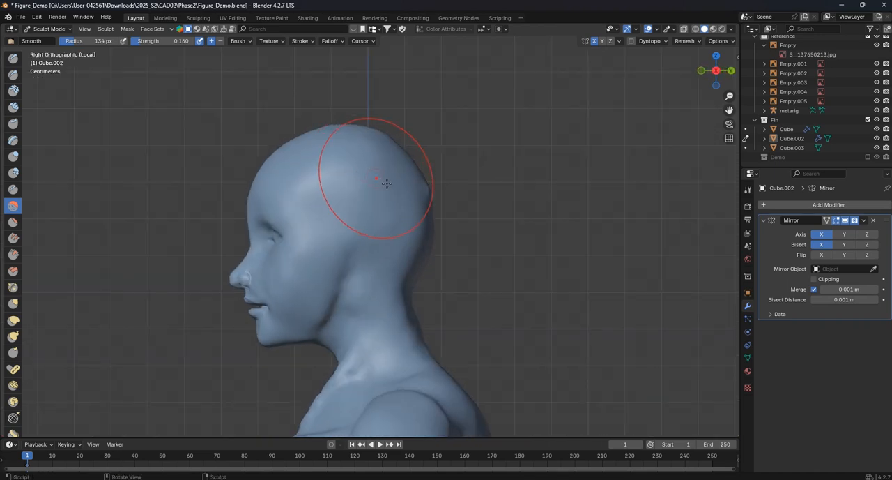
# - In Edit Mode, box-select the whole head and upper neck in side view, using wireframe shading to include hidden vertices
pyautogui.scroll(1, 424, 198)
pyautogui.scroll(-9, 418, 197)
pyautogui.keyDown('shift'); pyautogui.moveTo(386, 216); pyautogui.dragTo(399, 150, button='middle'); pyautogui.keyUp('shift')
pyautogui.scroll(4, 391, 157)
pyautogui.click(49, 28)
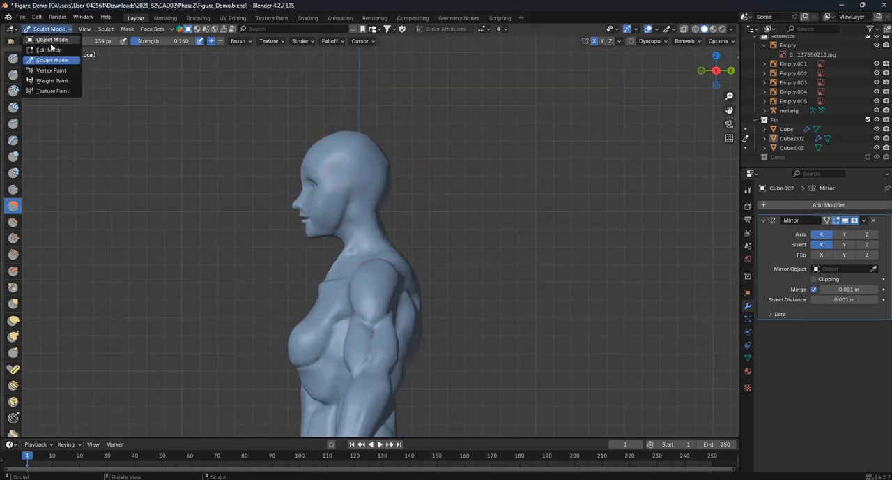
pyautogui.click(49, 49)
pyautogui.scroll(5, 373, 176)
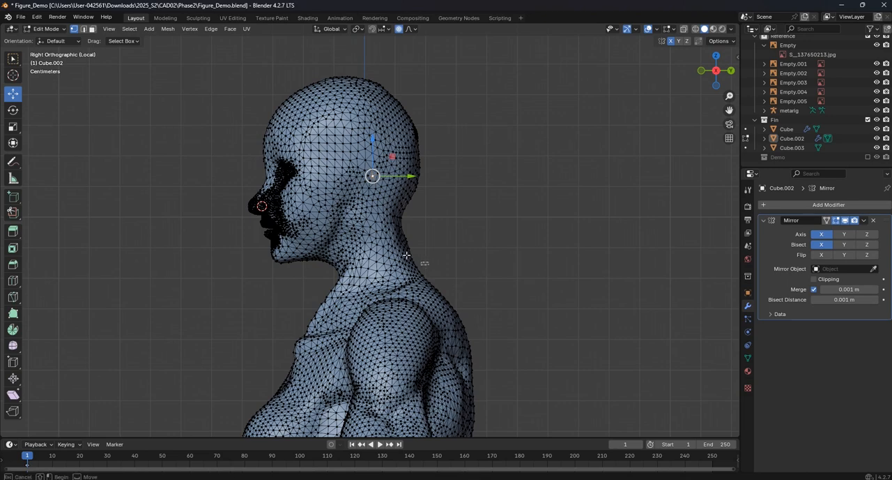
pyautogui.moveTo(407, 256); pyautogui.dragTo(211, 68)
pyautogui.press('z')
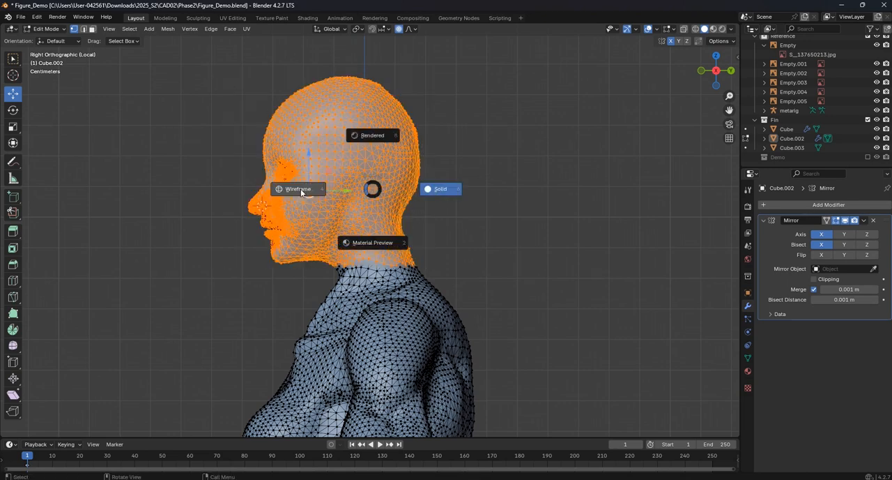
pyautogui.click(299, 188)
pyautogui.moveTo(436, 263); pyautogui.dragTo(201, 68)
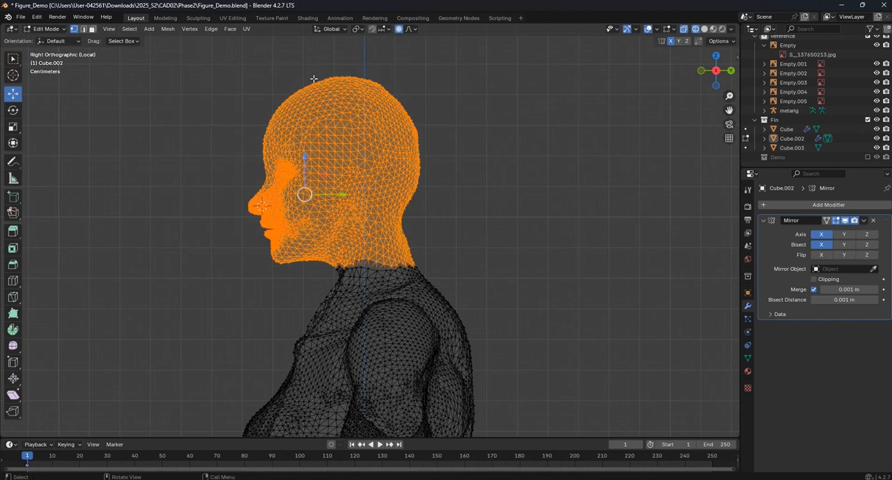
# - Return to solid shading and move the selected head backward 0.038144 m along Y with proportional editing
pyautogui.click(704, 30)
pyautogui.moveTo(343, 196); pyautogui.dragTo(356, 195)
pyautogui.scroll(-4, 439, 219)
pyautogui.scroll(3, 384, 160)
pyautogui.keyDown('shift'); pyautogui.moveTo(383, 160); pyautogui.dragTo(400, 198, button='middle'); pyautogui.keyUp('shift')
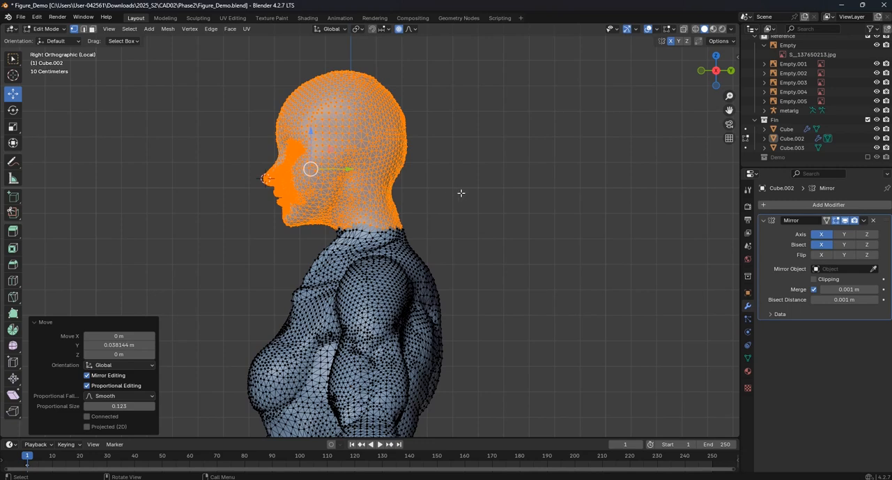
# - Rotate the selected head -2.65° about the X axis and nudge it slightly backward along Y
pyautogui.press('r')
pyautogui.press('x')
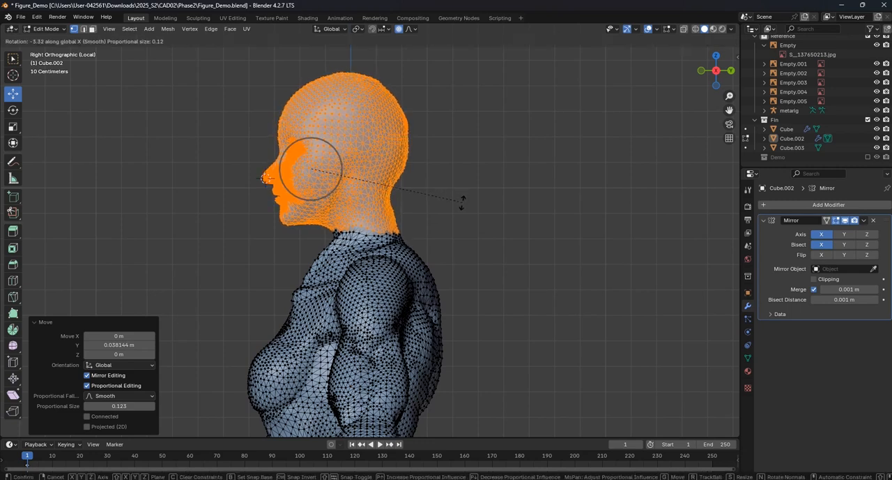
pyautogui.click(463, 201)
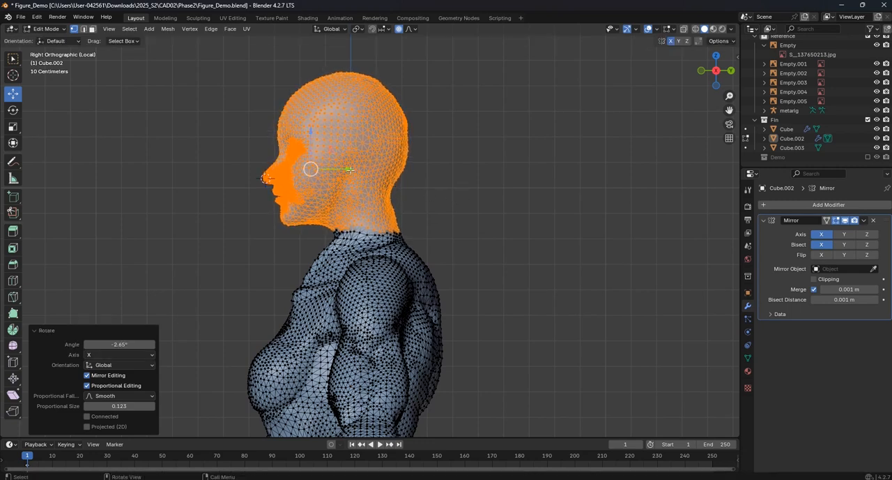
pyautogui.moveTo(349, 169); pyautogui.dragTo(356, 170)
# - Deselect the neck vertices below the jaw in wireframe shading, keeping only the head selected
pyautogui.moveTo(424, 244); pyautogui.dragTo(343, 207)
pyautogui.press('z')
pyautogui.click(322, 223)
pyautogui.keyDown('ctrl'); pyautogui.moveTo(415, 246); pyautogui.dragTo(334, 206); pyautogui.keyUp('ctrl')
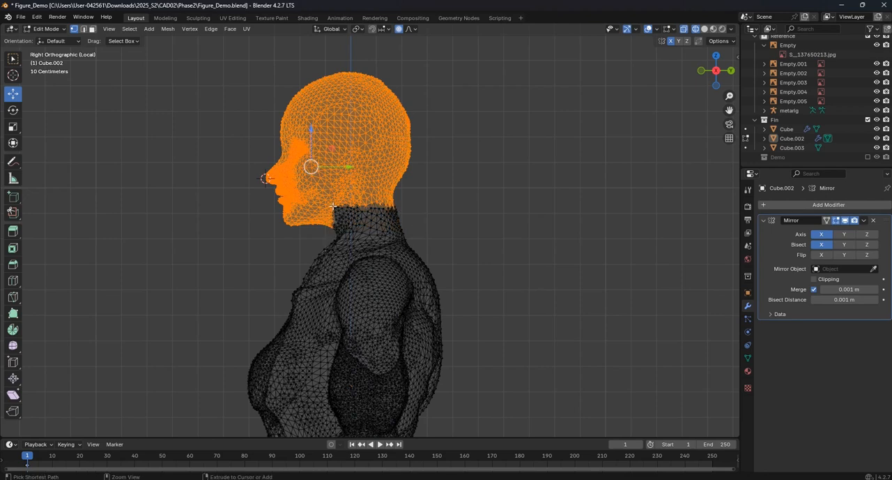
pyautogui.keyDown('ctrl'); pyautogui.moveTo(427, 247); pyautogui.dragTo(328, 204); pyautogui.keyUp('ctrl')
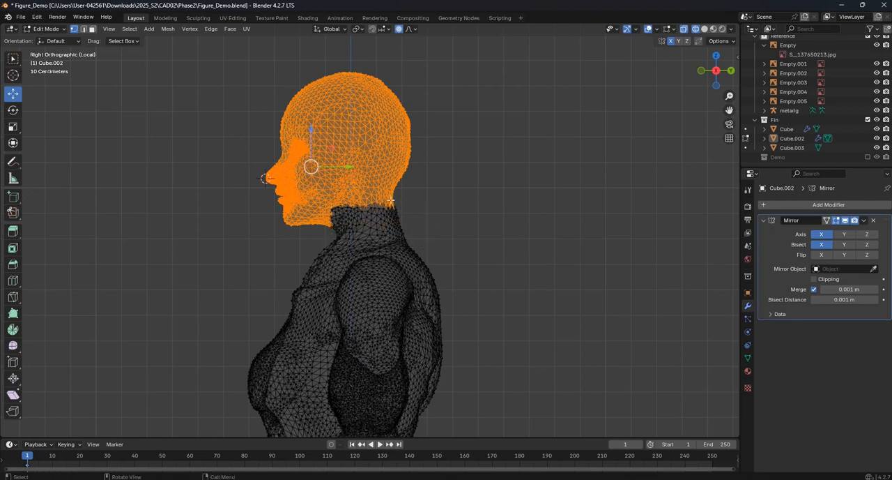
# - Rotate the selected head 2.76° about the X axis and move it 0.005493 m along Y
pyautogui.press('r')
pyautogui.click(438, 202)
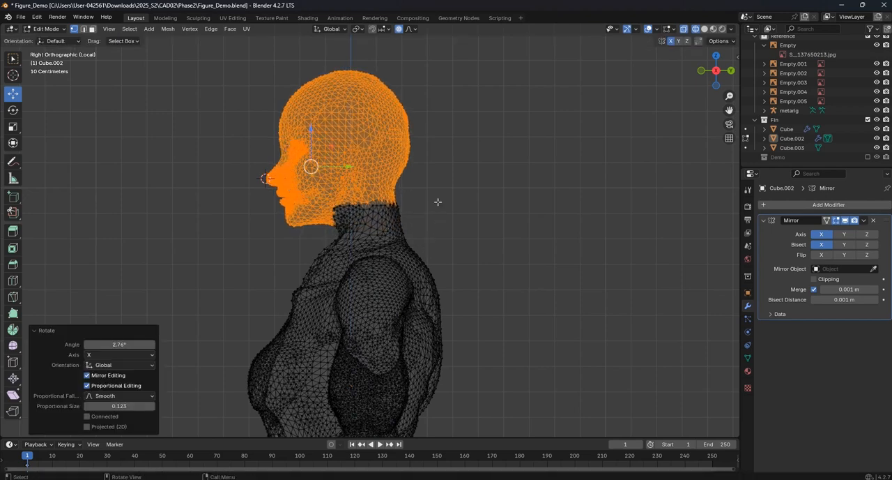
pyautogui.moveTo(344, 167); pyautogui.dragTo(346, 168)
# - Scale the selected head up slightly, leave Edit Mode and restore solid shading
pyautogui.press('s')
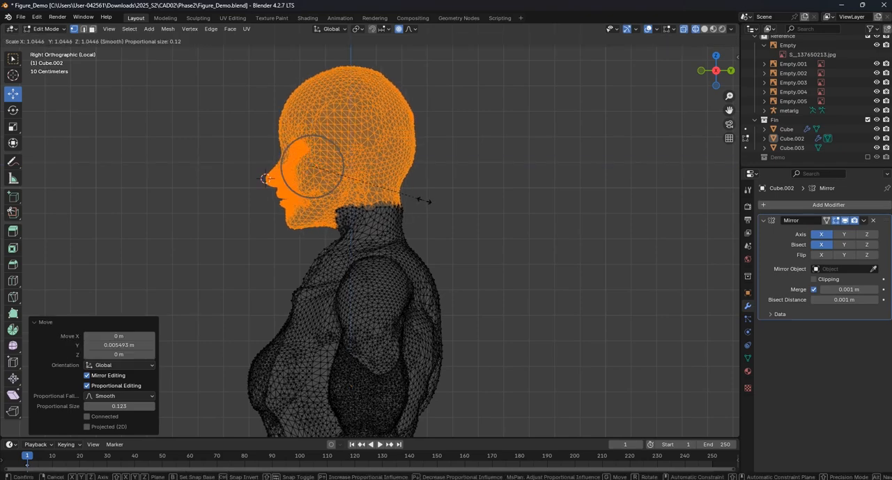
pyautogui.click(416, 204)
pyautogui.press('Tab')
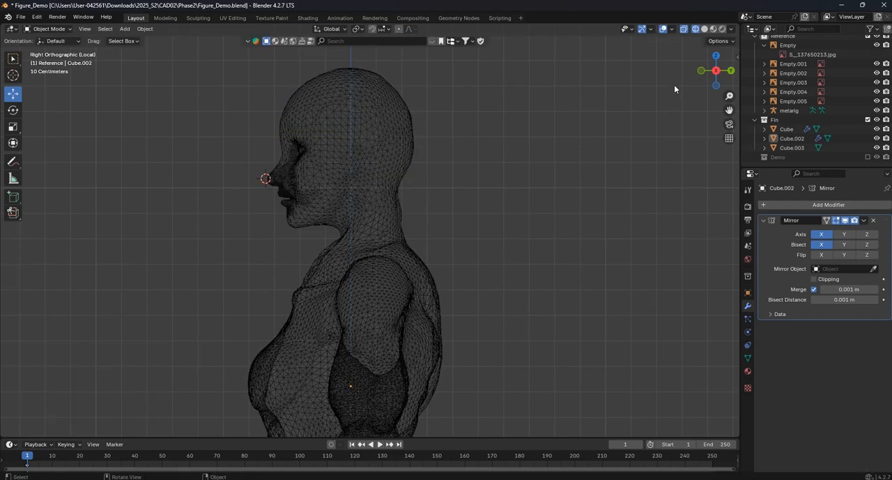
pyautogui.click(704, 31)
# - Select the figure, put it in Sculpt Mode and enable Dyntopo
pyautogui.moveTo(511, 162)
pyautogui.mouseDown(button='middle')
pyautogui.moveTo(404, 192)
pyautogui.moveTo(504, 192)
pyautogui.moveTo(400, 195)
pyautogui.moveTo(369, 185)
pyautogui.mouseUp(button='middle')
pyautogui.scroll(4, 368, 185)
pyautogui.click(368, 185)
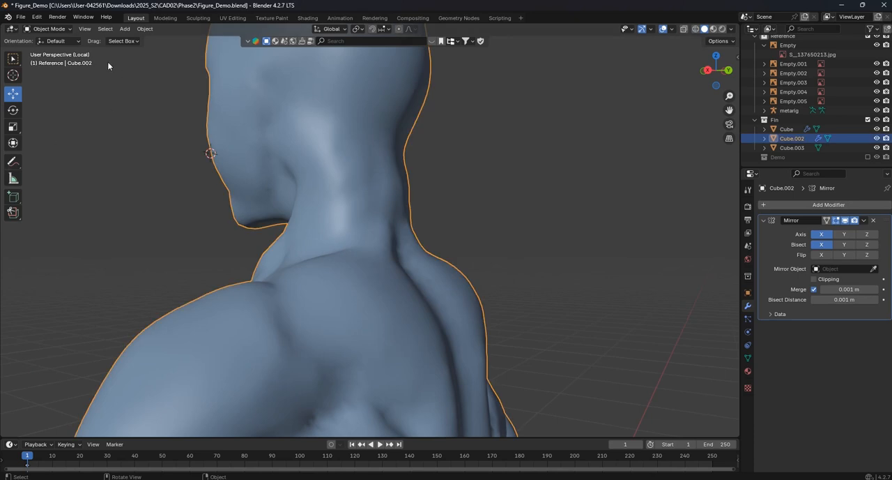
pyautogui.click(49, 29)
pyautogui.click(51, 61)
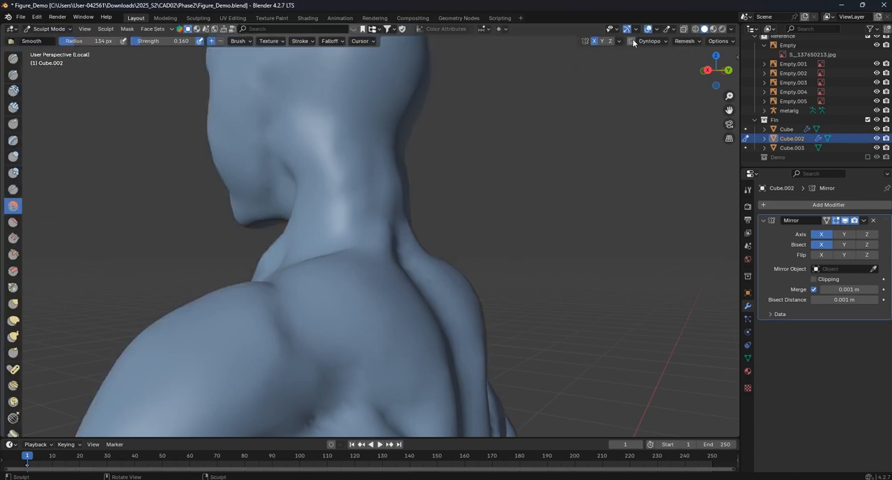
pyautogui.click(632, 41)
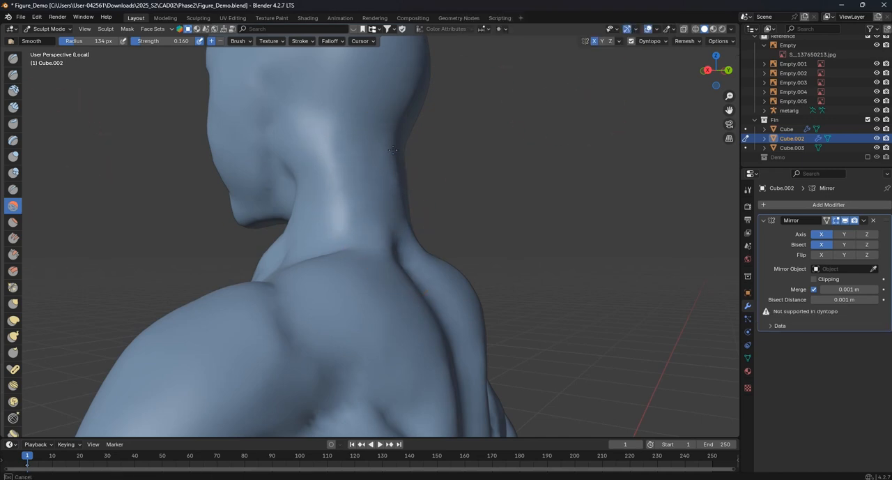
# - Smooth the back of the neck and the skull with the Smooth brush at 134 px and strength 0.160
pyautogui.moveTo(329, 164); pyautogui.dragTo(401, 201, button='middle')
pyautogui.moveTo(424, 119); pyautogui.dragTo(339, 133, button='middle')
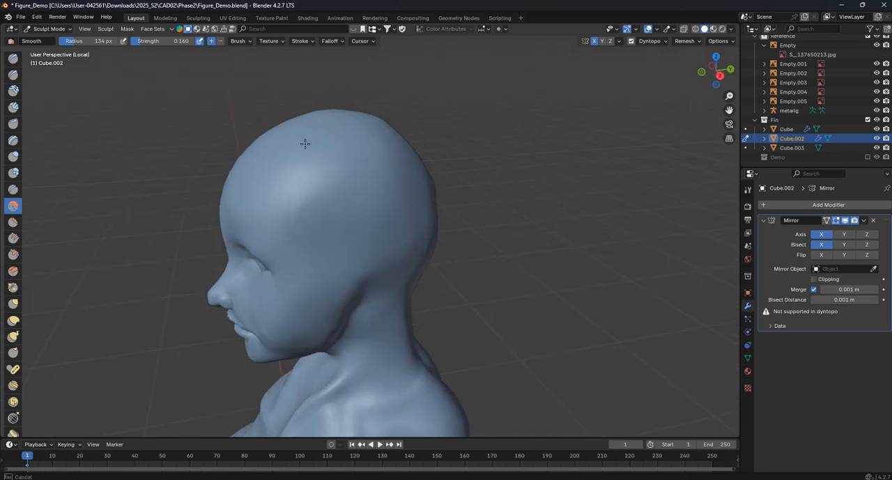
pyautogui.moveTo(406, 163); pyautogui.dragTo(85, 119, button='middle')
# - Build up the top and back of the skull with the Draw brush at 134 px and strength 0.500
pyautogui.click(13, 59)
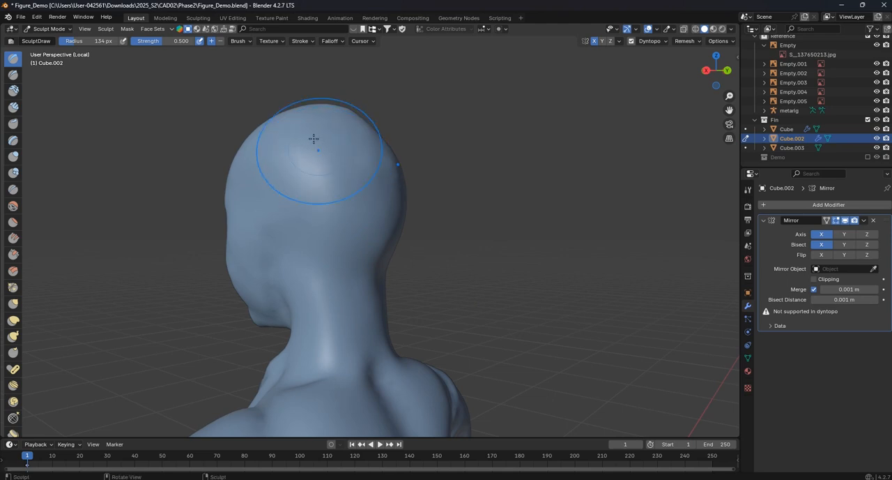
pyautogui.moveTo(299, 124)
pyautogui.mouseDown(button='middle')
pyautogui.moveTo(386, 145)
pyautogui.moveTo(350, 133)
pyautogui.mouseUp(button='middle')
pyautogui.moveTo(366, 163); pyautogui.dragTo(341, 158, button='middle')
pyautogui.moveTo(325, 186)
pyautogui.mouseDown(button='middle')
pyautogui.moveTo(398, 175)
pyautogui.moveTo(309, 184)
pyautogui.mouseUp(button='middle')
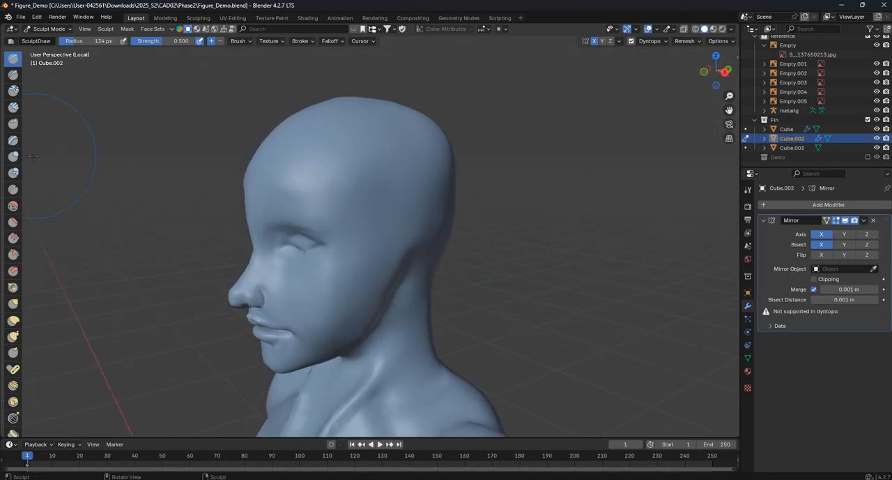
# - Smooth the built-up back and side of the skull with the Smooth brush at 134 px and strength 0.160
pyautogui.click(13, 206)
pyautogui.moveTo(409, 205)
pyautogui.mouseDown(button='middle')
pyautogui.moveTo(338, 182)
pyautogui.moveTo(409, 178)
pyautogui.mouseUp(button='middle')
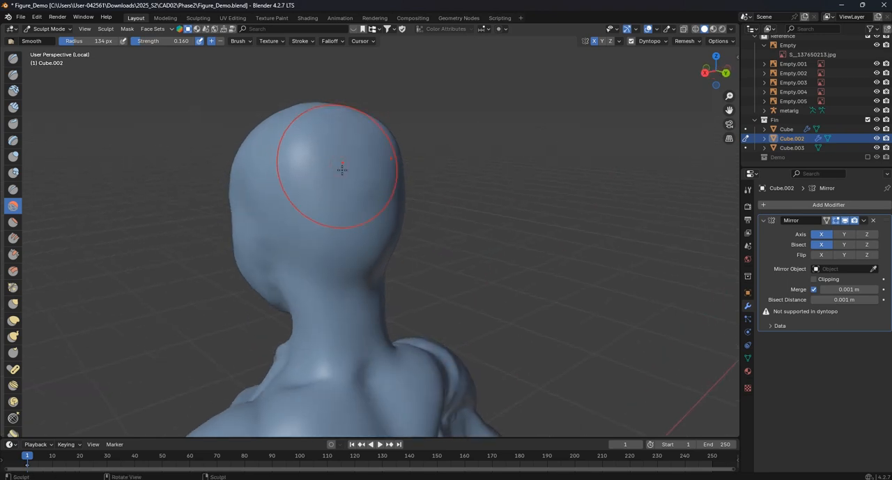
pyautogui.moveTo(338, 164); pyautogui.dragTo(411, 179, button='middle')
pyautogui.moveTo(350, 191); pyautogui.dragTo(404, 202, button='middle')
pyautogui.scroll(3, 434, 134)
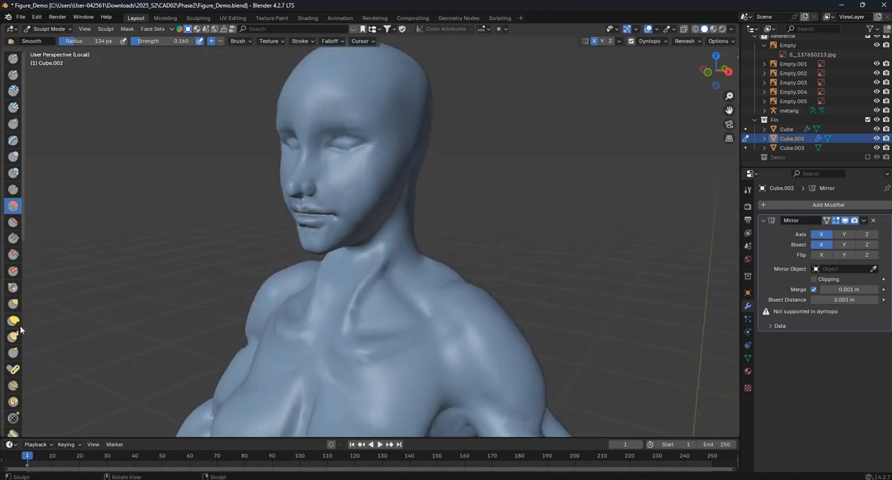
# - Reshape the cheek and jawline with the Grab brush at 154 px and strength 0.400
pyautogui.click(13, 304)
pyautogui.scroll(2, 415, 218)
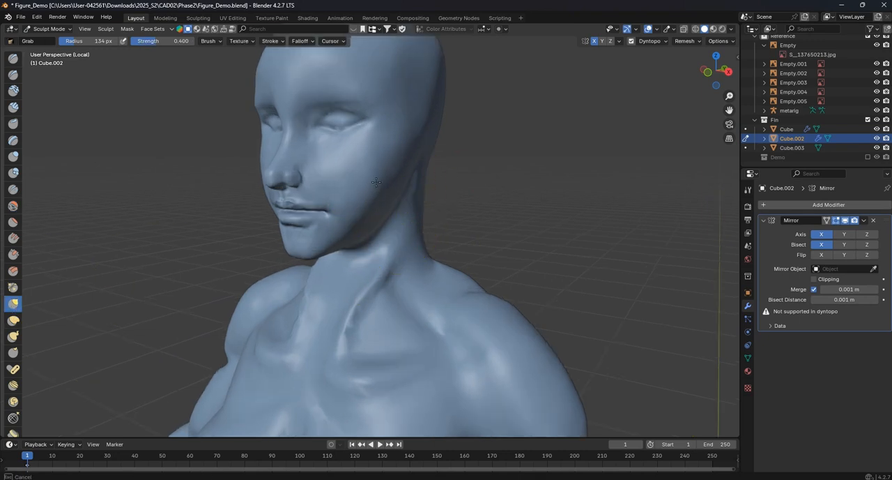
pyautogui.press('f')
pyautogui.click(394, 193)
pyautogui.moveTo(385, 185); pyautogui.dragTo(377, 214, button='middle')
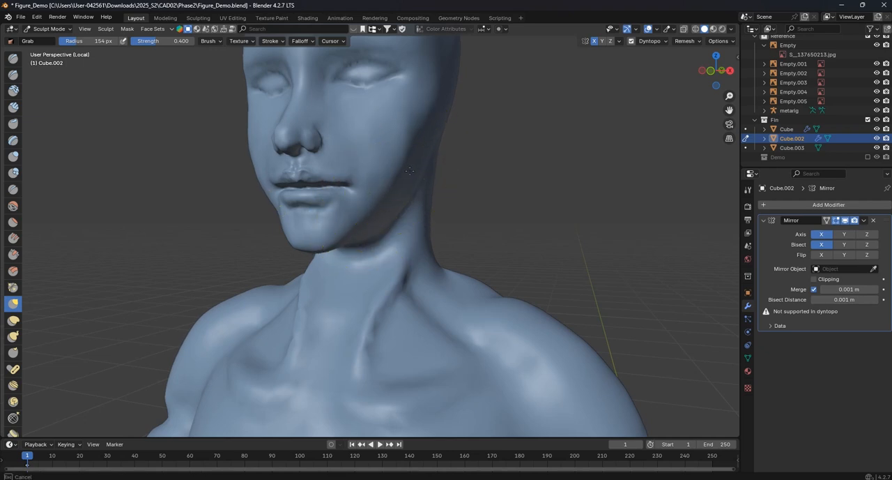
pyautogui.scroll(-5, 409, 171)
pyautogui.scroll(3, 453, 203)
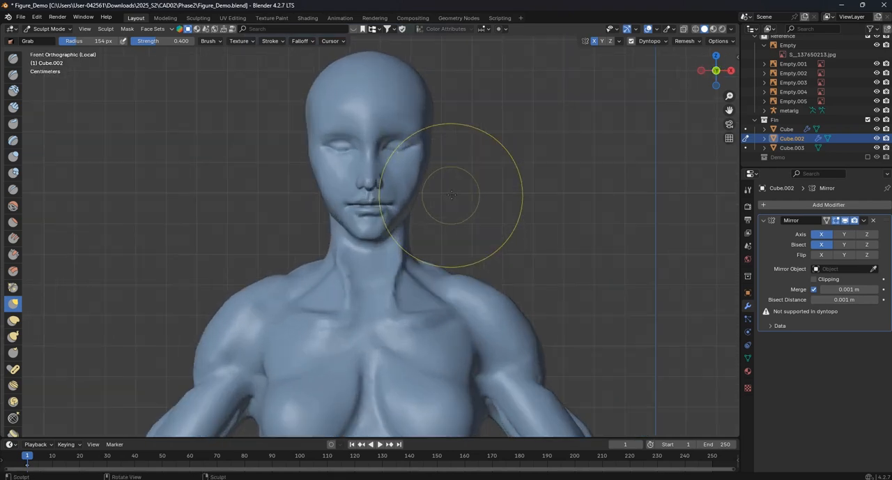
# - Adjust the wrist and hand profile in side view with the Grab brush at 122 px
pyautogui.scroll(-7, 468, 195)
pyautogui.scroll(-2, 479, 239)
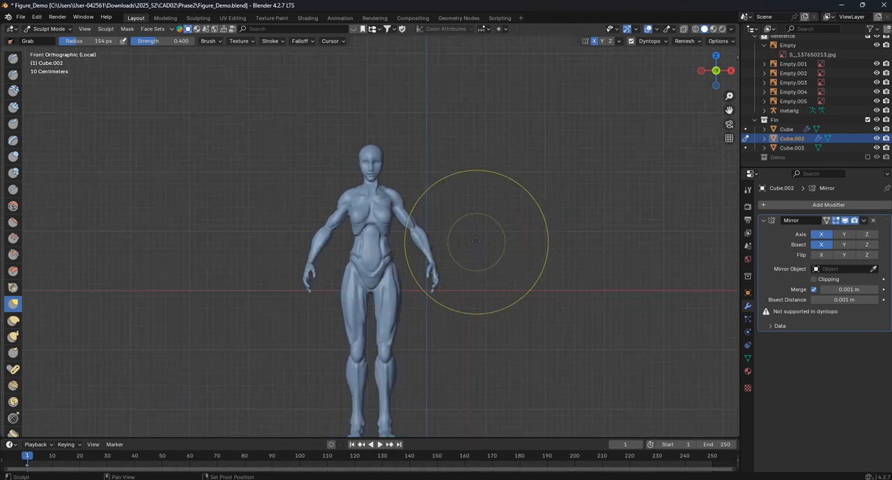
pyautogui.scroll(2, 470, 209)
pyautogui.press('KP_3')
pyautogui.scroll(-3, 473, 191)
pyautogui.scroll(6, 478, 194)
pyautogui.moveTo(377, 174)
pyautogui.keyDown('shift'); pyautogui.mouseDown(button='middle')
pyautogui.moveTo(378, 196)
pyautogui.moveTo(339, 214)
pyautogui.mouseUp(button='middle'); pyautogui.keyUp('shift')
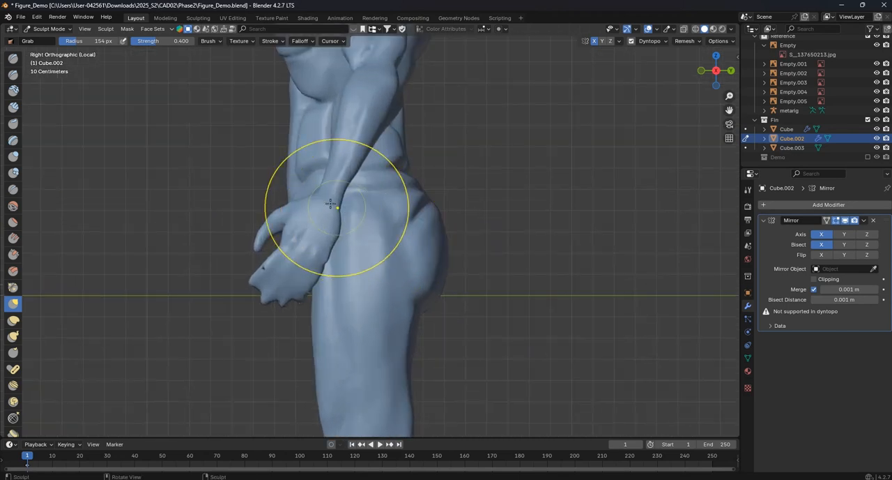
pyautogui.scroll(5, 332, 248)
pyautogui.press('f')
pyautogui.click(315, 249)
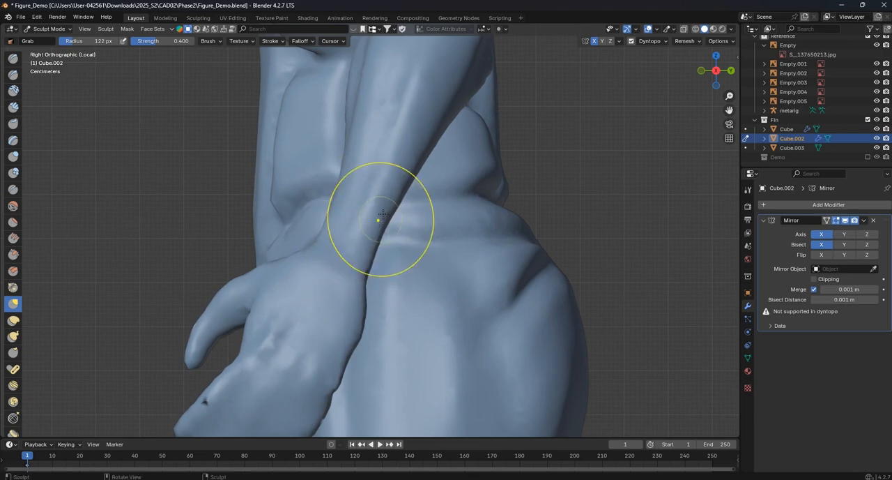
pyautogui.scroll(-1, 380, 240)
pyautogui.keyDown('shift'); pyautogui.moveTo(360, 314); pyautogui.dragTo(356, 228, button='middle'); pyautogui.keyUp('shift')
pyautogui.scroll(1, 354, 232)
pyautogui.moveTo(348, 240); pyautogui.dragTo(340, 244)
pyautogui.moveTo(337, 251); pyautogui.dragTo(331, 251)
pyautogui.moveTo(264, 358); pyautogui.dragTo(261, 354)
# - Reposition the thumb in side view with the Grab brush at 111 px
pyautogui.press('f')
pyautogui.click(275, 325)
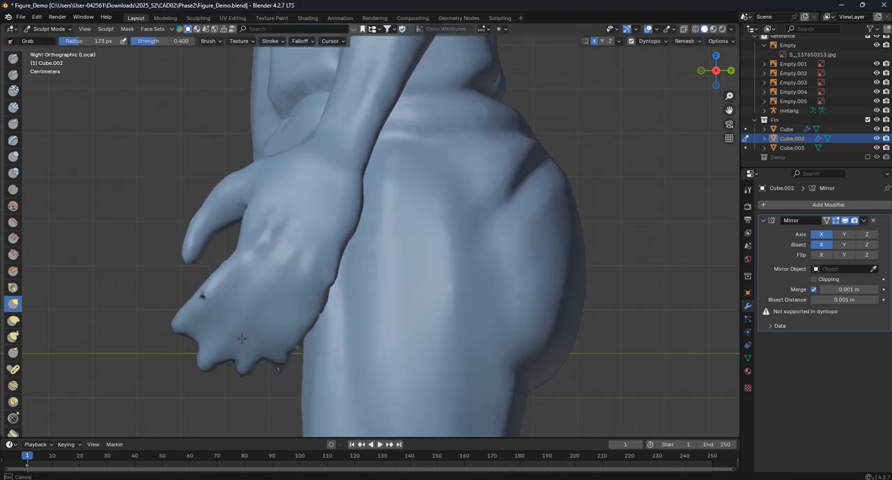
pyautogui.press('f')
pyautogui.click(182, 243)
pyautogui.press('f')
pyautogui.click(180, 245)
pyautogui.moveTo(180, 245)
pyautogui.mouseDown()
pyautogui.moveTo(194, 226)
pyautogui.moveTo(197, 243)
pyautogui.mouseUp()
pyautogui.scroll(-6, 283, 262)
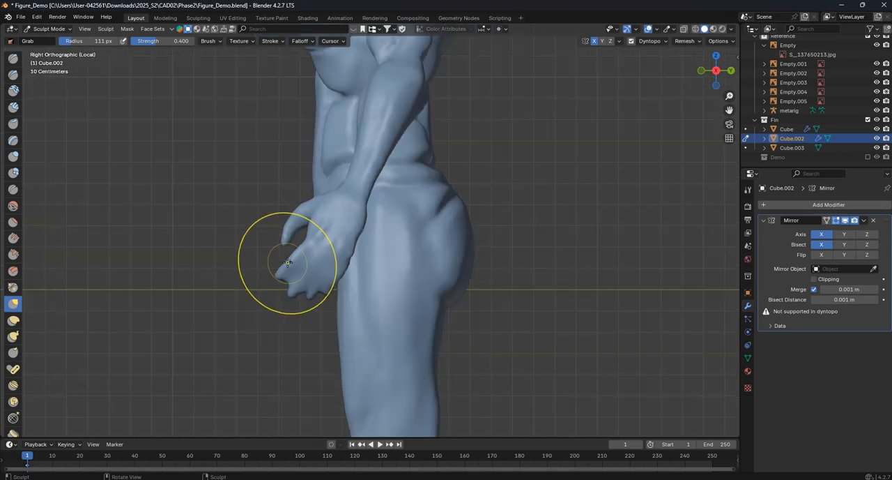
# - Refine the shoulder and neck contours in front view with the Grab brush at 111 px
pyautogui.press('KP_1')
pyautogui.scroll(-5, 398, 269)
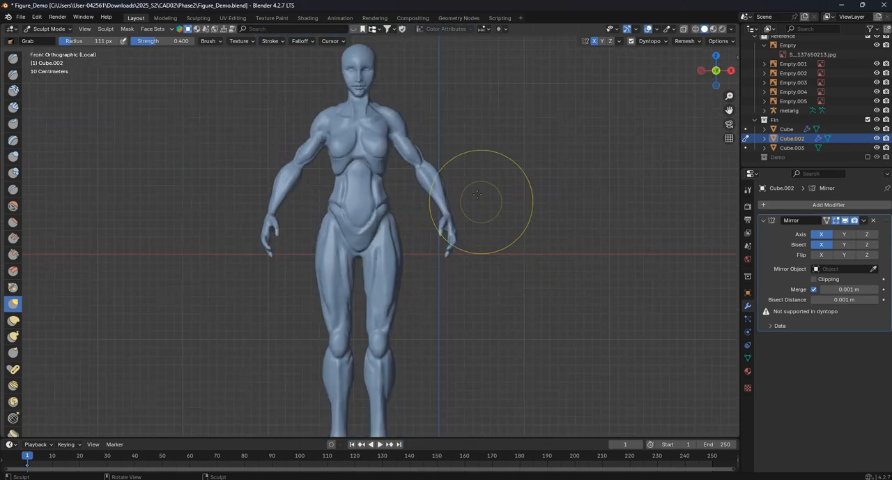
pyautogui.scroll(6, 415, 215)
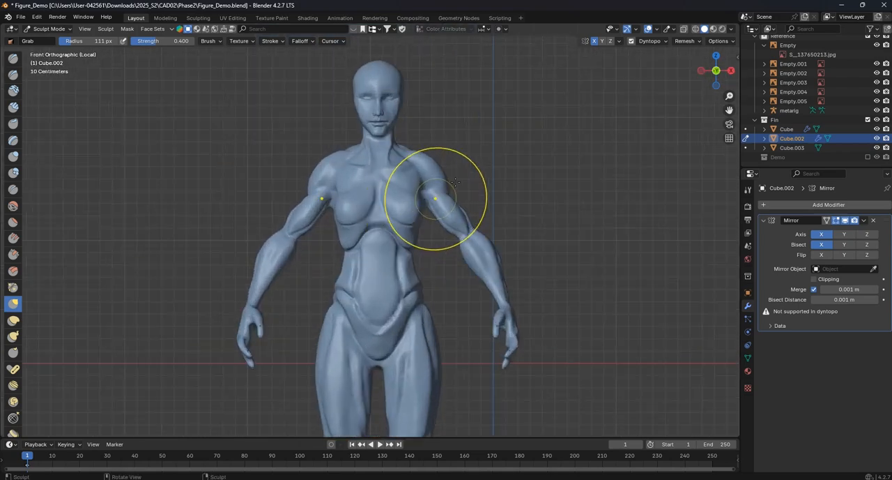
pyautogui.scroll(1, 418, 214)
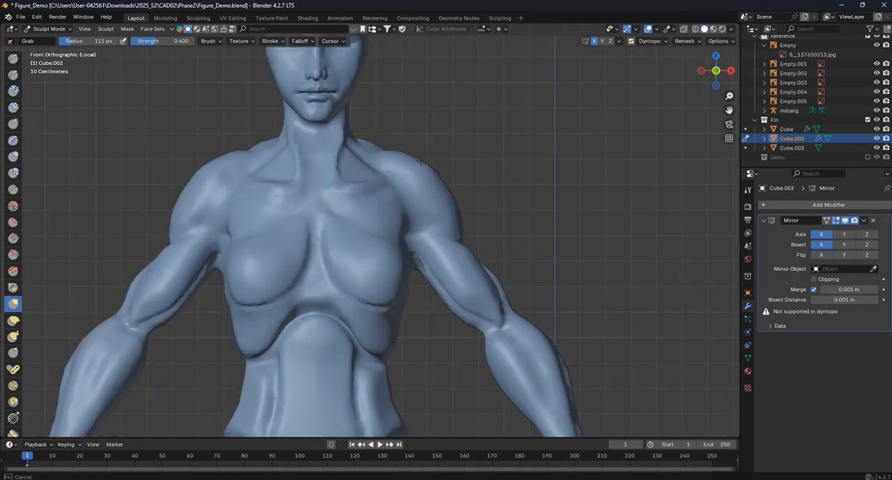
pyautogui.moveTo(421, 161); pyautogui.dragTo(420, 161)
pyautogui.scroll(1, 361, 145)
pyautogui.moveTo(334, 124); pyautogui.dragTo(331, 117)
pyautogui.scroll(-2, 390, 160)
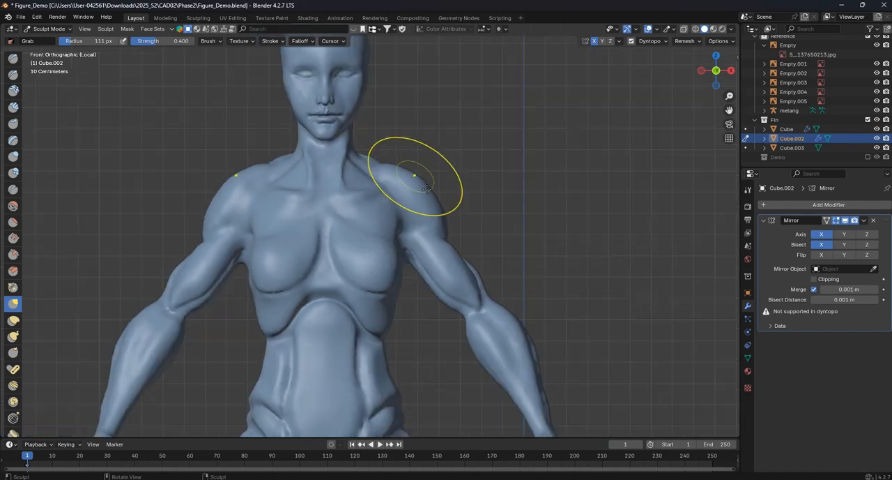
pyautogui.scroll(-6, 426, 188)
# - Bring up the head in right side view and switch the figure back to Object Mode
pyautogui.moveTo(424, 224); pyautogui.dragTo(347, 209, button='middle')
pyautogui.keyDown('shift'); pyautogui.moveTo(380, 140); pyautogui.dragTo(384, 241, button='middle'); pyautogui.keyUp('shift')
pyautogui.press('KP_3')
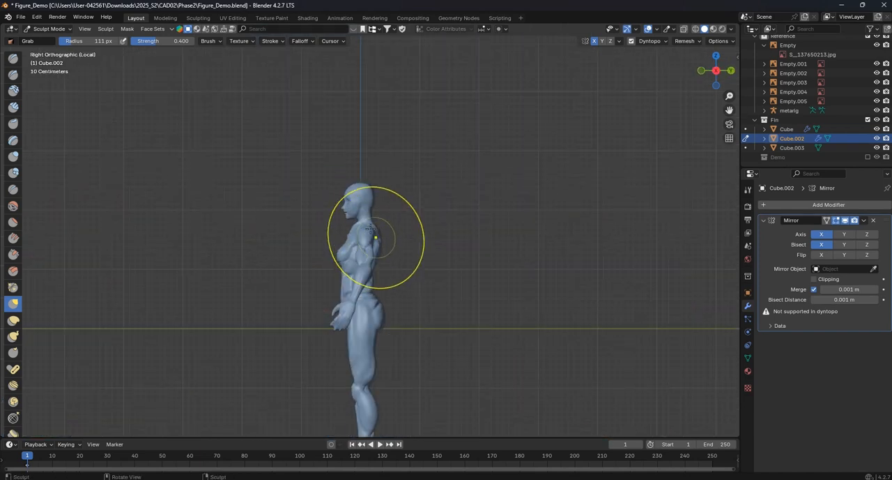
pyautogui.scroll(8, 375, 238)
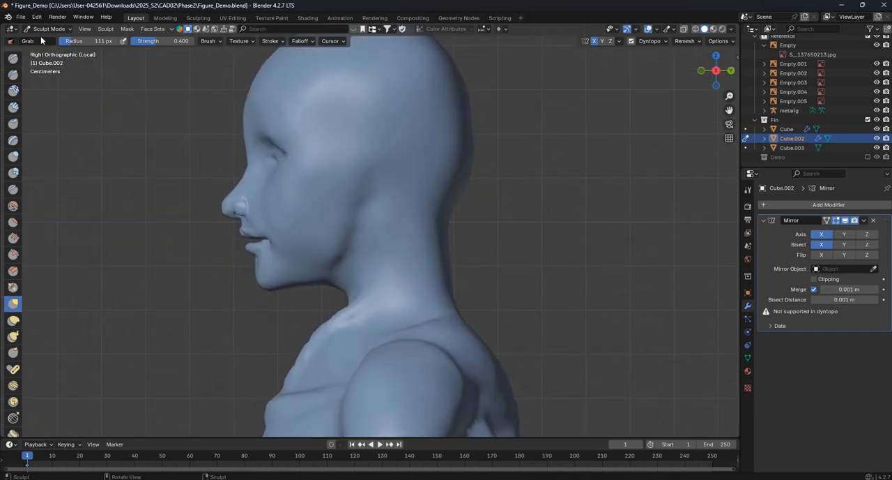
pyautogui.click(47, 29)
pyautogui.click(43, 40)
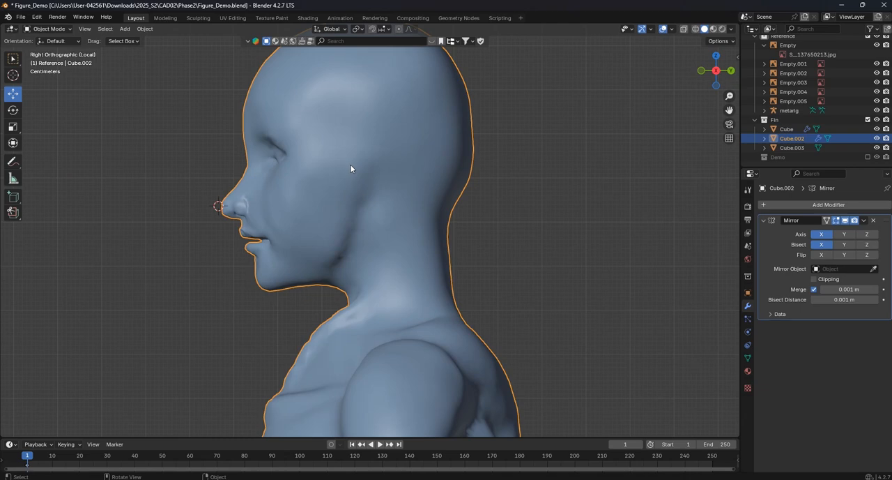
# - Snap the 3D cursor to the selected figure in front view and leave the figure deselected
pyautogui.press('KP_1')
pyautogui.scroll(-5, 375, 183)
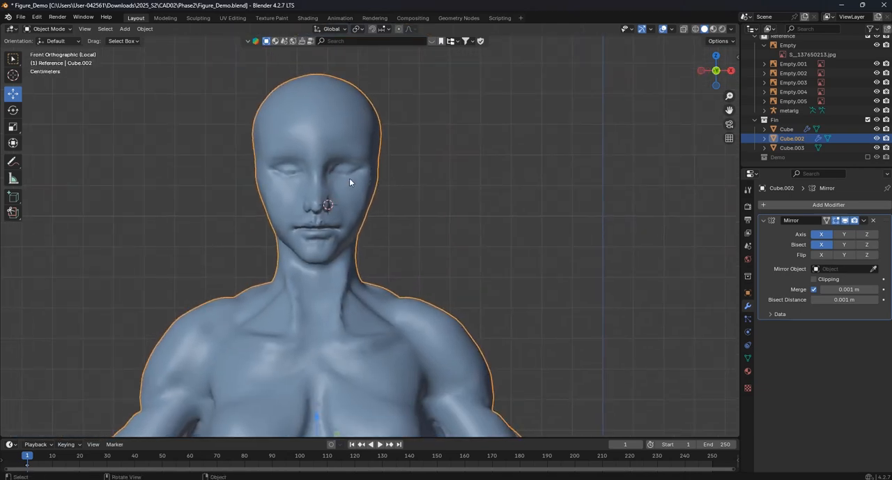
pyautogui.scroll(-5, 352, 180)
pyautogui.scroll(1, 419, 232)
pyautogui.hotkey('shift', 's')
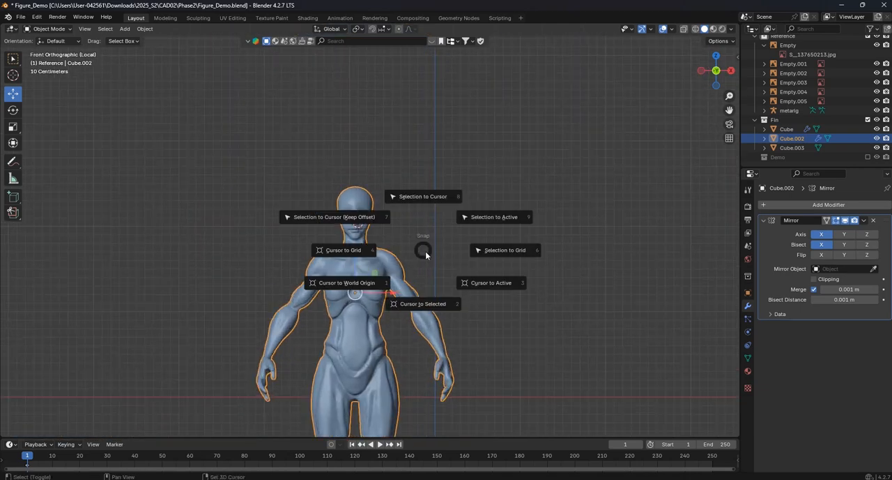
pyautogui.click(432, 305)
pyautogui.scroll(5, 453, 266)
pyautogui.click(429, 147)
pyautogui.click(395, 182)
pyautogui.scroll(4, 371, 183)
pyautogui.press('Tab')
pyautogui.press('Tab')
pyautogui.click(420, 170)
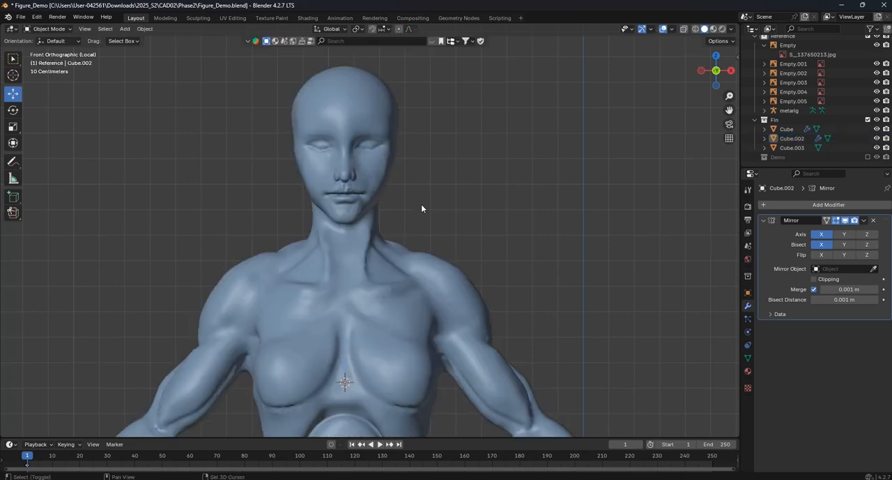
# - Add a UV sphere with 4 segments and 6 rings as the base mesh for an ear
pyautogui.hotkey('shift', 'a')
pyautogui.moveTo(402, 219)
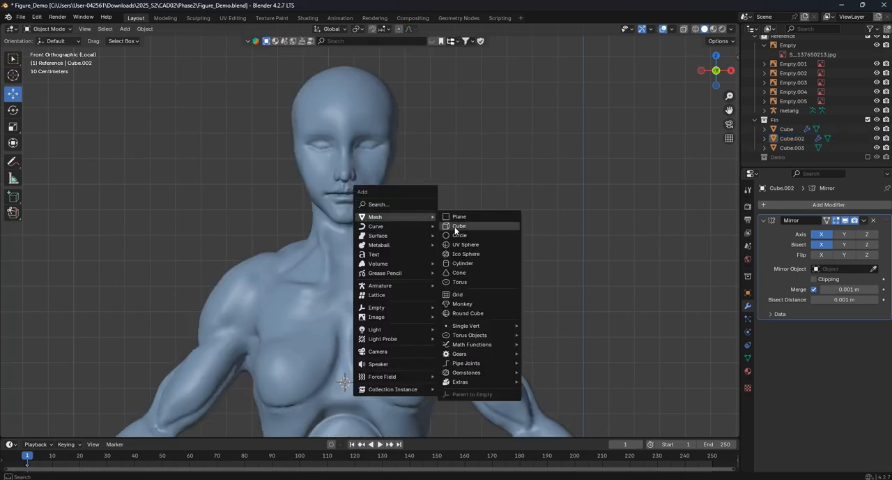
pyautogui.click(450, 244)
pyautogui.scroll(-3, 450, 246)
pyautogui.moveTo(101, 322)
pyautogui.mouseDown()
pyautogui.moveTo(91, 322)
pyautogui.moveTo(111, 322)
pyautogui.mouseUp()
pyautogui.moveTo(153, 340); pyautogui.dragTo(147, 341)
pyautogui.click(138, 338)
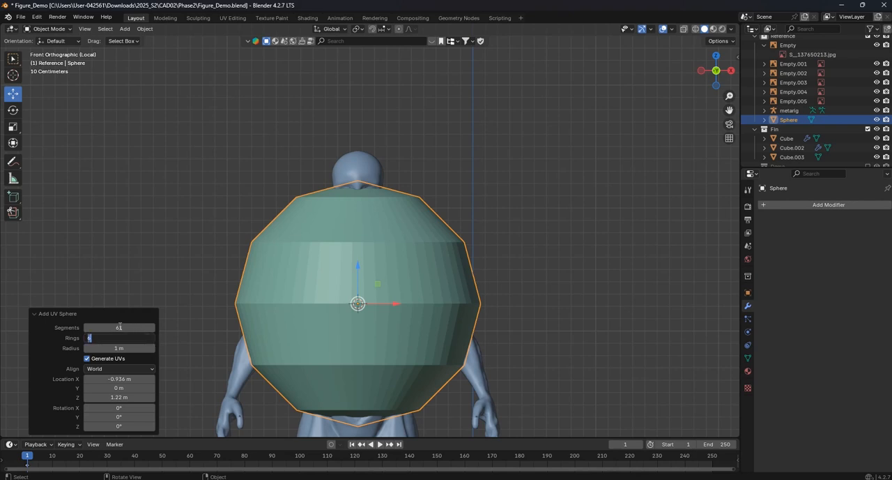
pyautogui.press('Return')
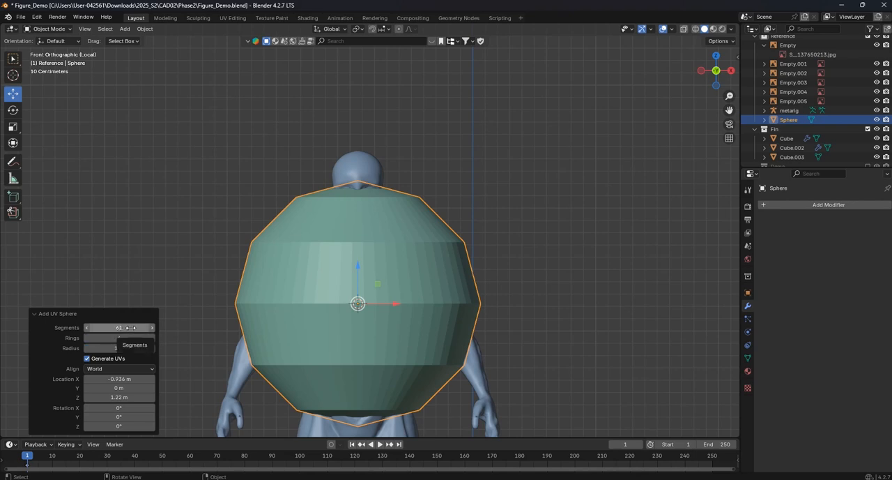
pyautogui.click(130, 327)
pyautogui.press('Return')
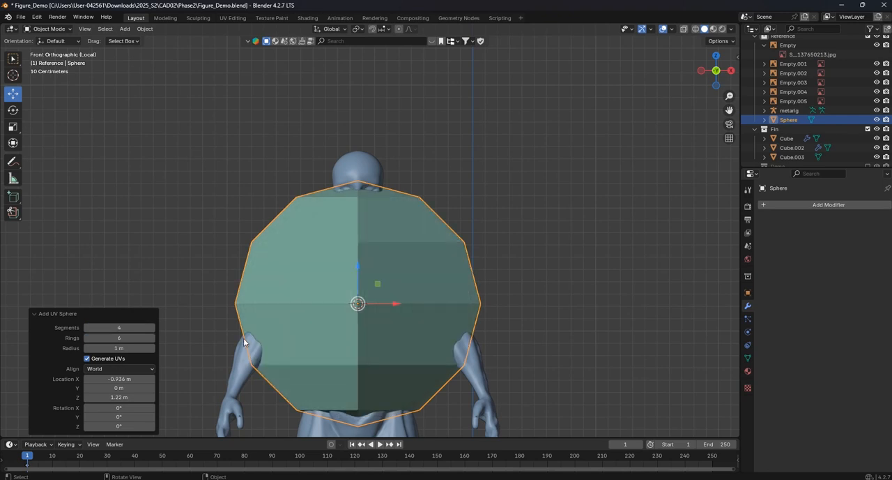
# - Give the sphere a level 1 subdivision, scale it down and move it up beside the head
pyautogui.hotkey('ctrl', '1')
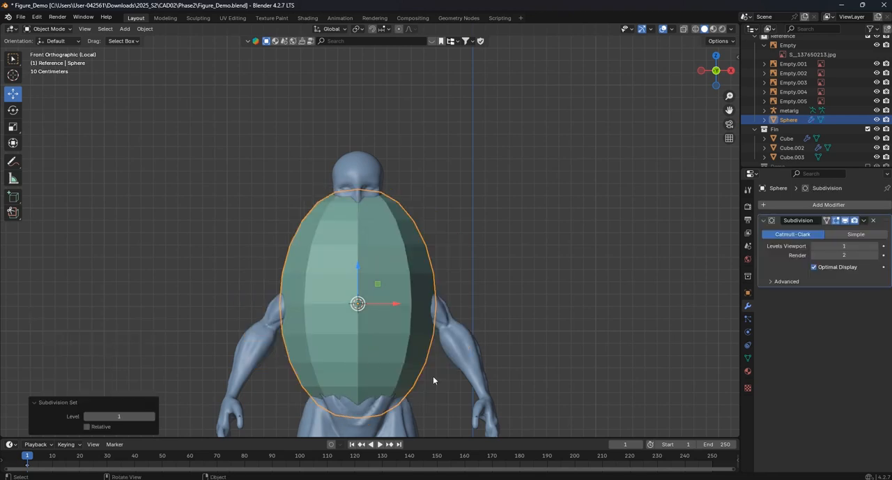
pyautogui.press('s')
pyautogui.click(340, 344)
pyautogui.moveTo(359, 267); pyautogui.dragTo(360, 164)
pyautogui.scroll(1, 389, 187)
pyautogui.moveTo(395, 196); pyautogui.dragTo(459, 195)
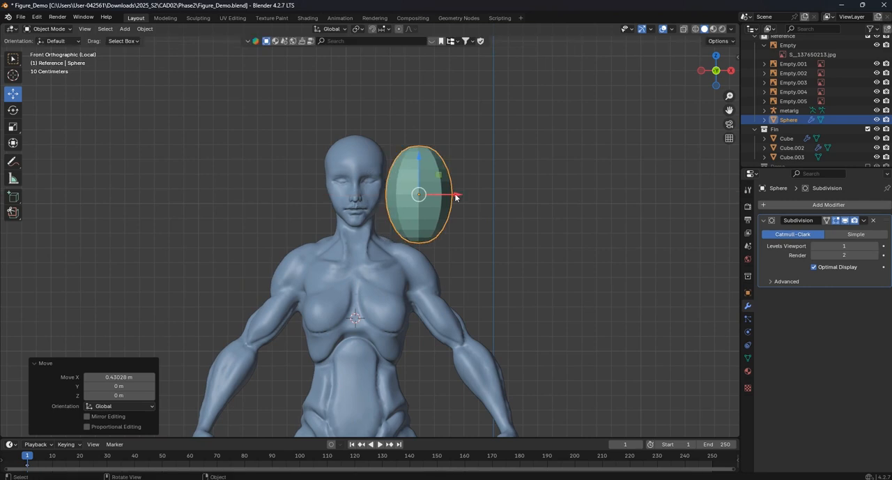
# - Shrink the sphere to ear size at the side of the head and scale it to about 0.507 along X
pyautogui.scroll(2, 459, 206)
pyautogui.press('s')
pyautogui.click(441, 246)
pyautogui.moveTo(471, 227); pyautogui.dragTo(417, 227)
pyautogui.scroll(3, 434, 233)
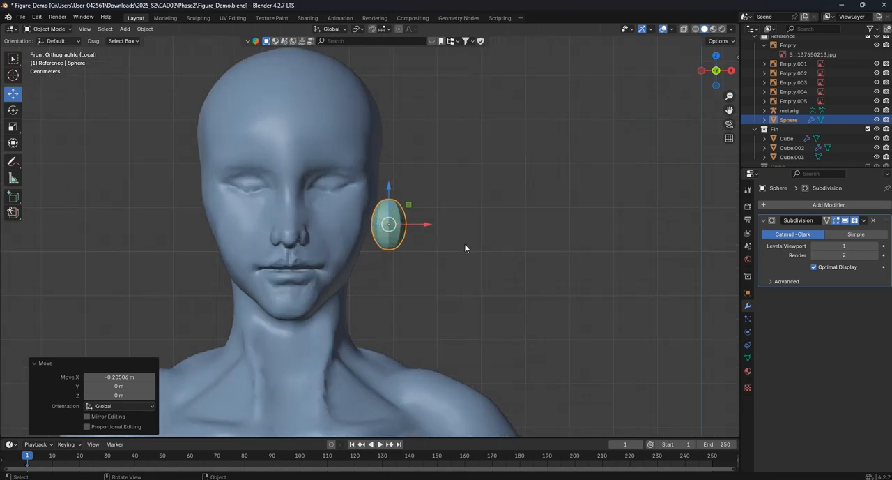
pyautogui.press('s')
pyautogui.press('x')
pyautogui.click(424, 241)
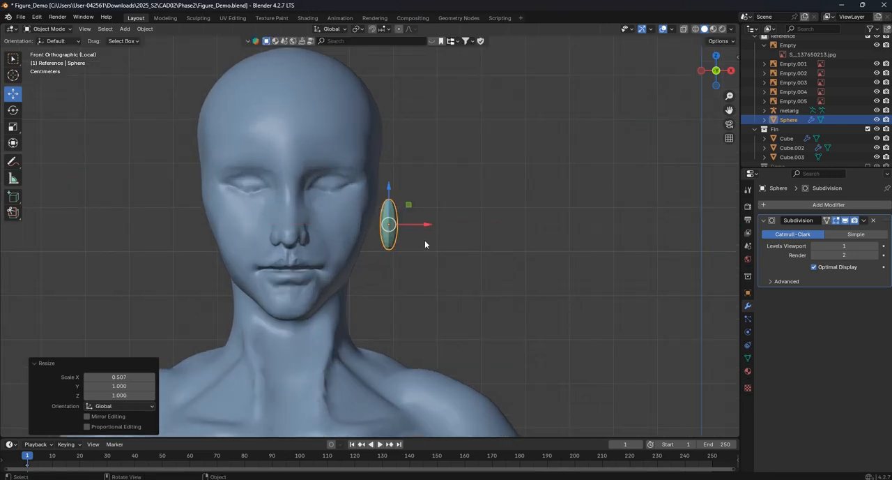
# - Scale the ear shape by about 1.444 in side view and pull its upper rear part outward in Edit Mode
pyautogui.press('KP_3')
pyautogui.press('s')
pyautogui.click(436, 251)
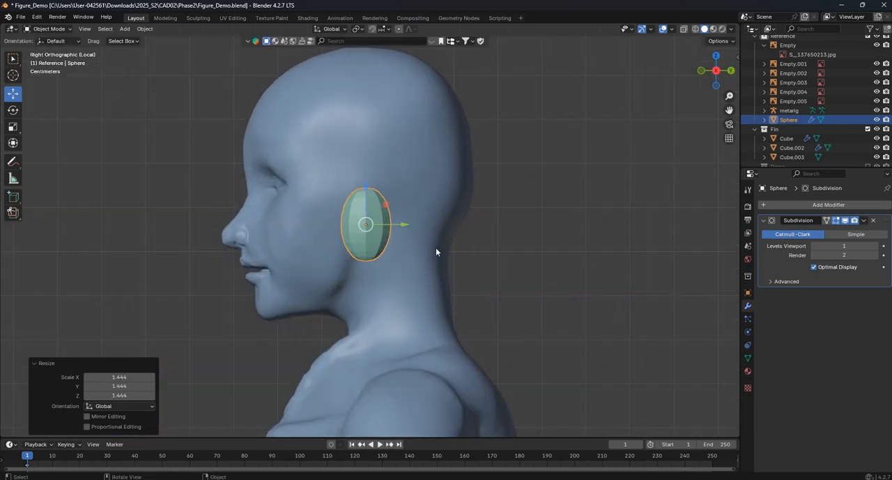
pyautogui.press('Tab')
pyautogui.scroll(4, 373, 231)
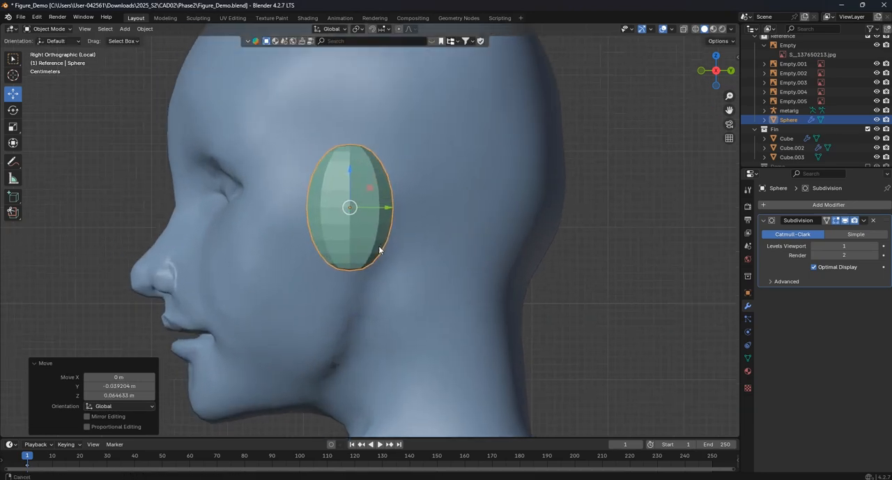
pyautogui.click(423, 186)
pyautogui.moveTo(440, 186); pyautogui.dragTo(459, 193)
pyautogui.press('Tab')
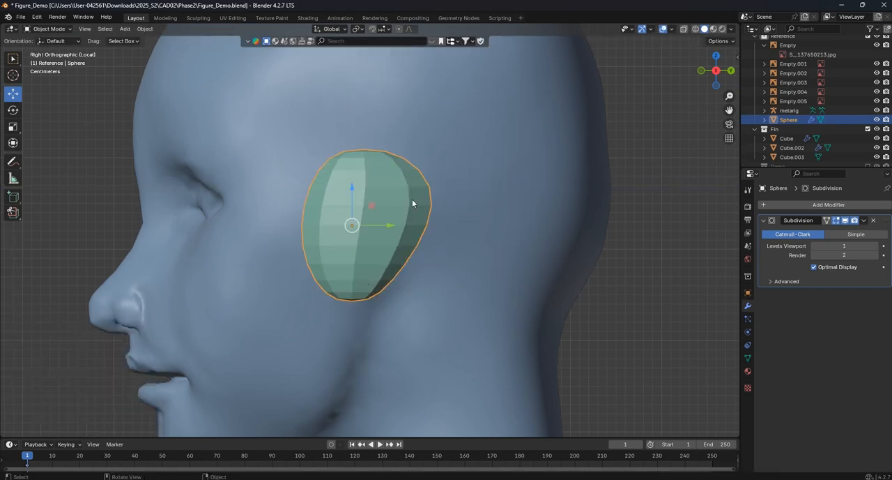
# - Rotate the ear about -44.1° around global Z in front view and tilt it slightly around Y
pyautogui.press('KP_1')
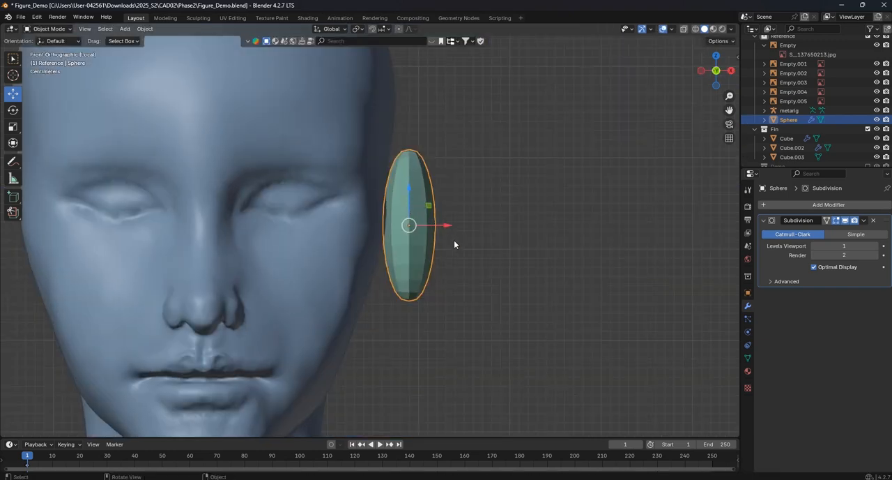
pyautogui.press('r')
pyautogui.press('z')
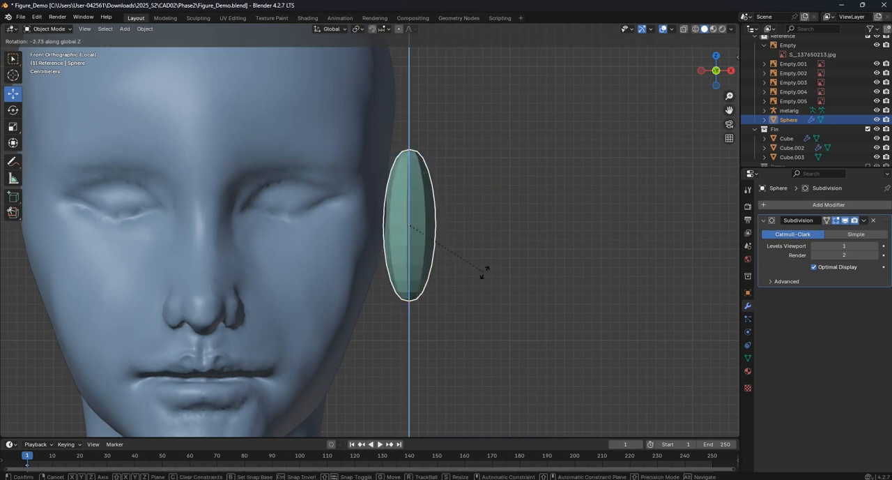
pyautogui.click(546, 207)
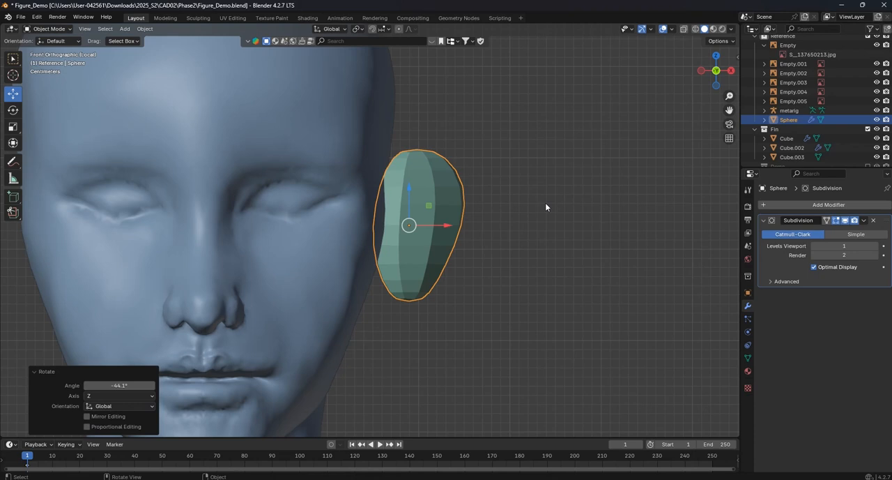
pyautogui.press('r')
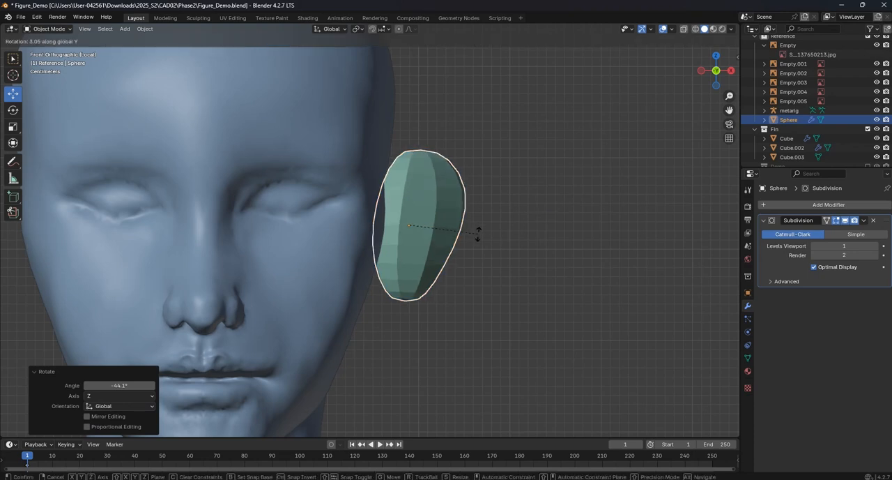
pyautogui.click(476, 231)
# - Shade the ear smooth, set it into the side of the head and lower it about 0.016 m
pyautogui.moveTo(450, 228); pyautogui.dragTo(410, 222)
pyautogui.moveTo(410, 222)
pyautogui.mouseDown(button='middle')
pyautogui.moveTo(484, 253)
pyautogui.moveTo(401, 225)
pyautogui.mouseUp(button='middle')
pyautogui.rightClick(385, 210)
pyautogui.click(385, 210)
pyautogui.click(450, 207)
pyautogui.moveTo(402, 211); pyautogui.dragTo(432, 204, button='middle')
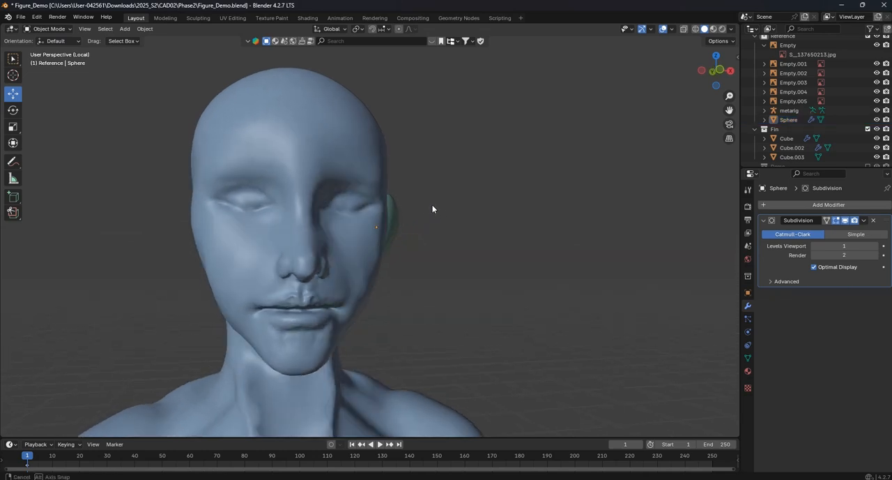
pyautogui.click(402, 212)
pyautogui.press('KP_1')
pyautogui.moveTo(374, 196); pyautogui.dragTo(375, 202)
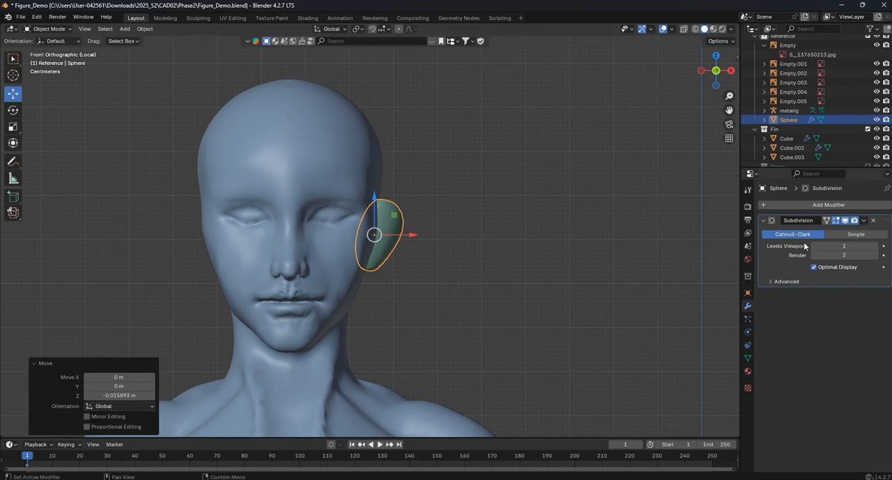
# - Add a Mirror modifier on X to the ear and set the ear's origin to the 3D cursor
pyautogui.click(829, 204)
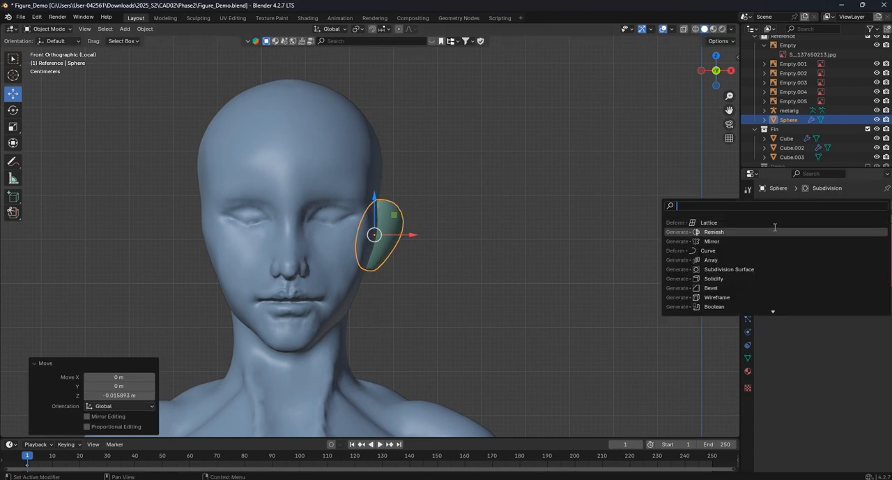
pyautogui.click(769, 241)
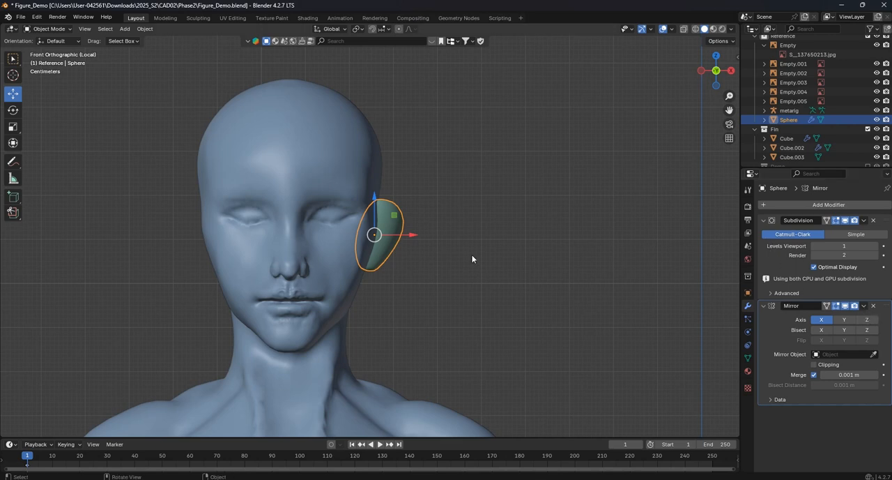
pyautogui.scroll(-5, 456, 241)
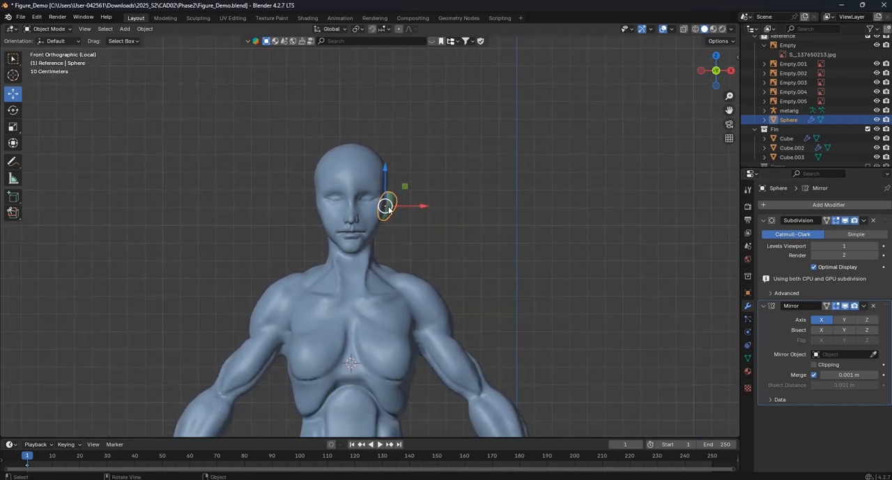
pyautogui.click(144, 29)
pyautogui.moveTo(165, 52)
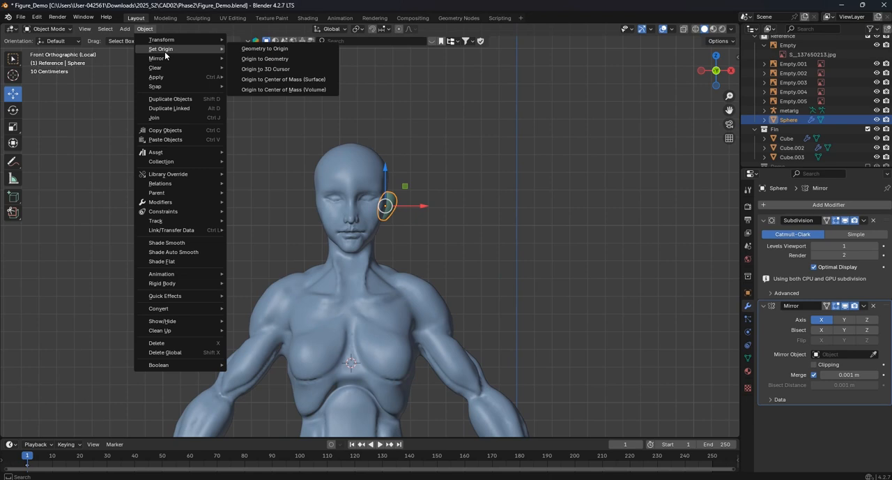
pyautogui.click(302, 69)
pyautogui.scroll(2, 478, 235)
pyautogui.scroll(-1, 837, 309)
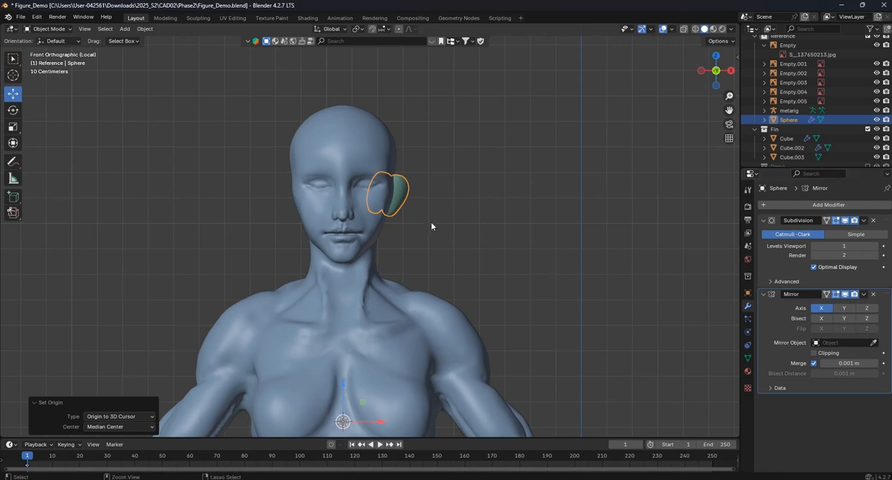
# - Apply the ear's rotation so the mirrored copy sits on the opposite side of the head
pyautogui.hotkey('ctrl', 'a')
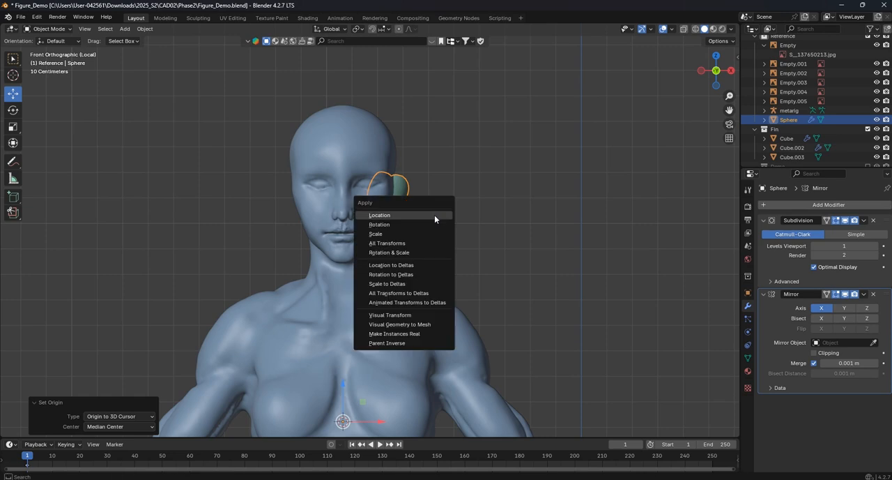
pyautogui.click(431, 226)
pyautogui.click(446, 224)
pyautogui.scroll(-2, 446, 215)
pyautogui.scroll(5, 423, 205)
pyautogui.click(429, 164)
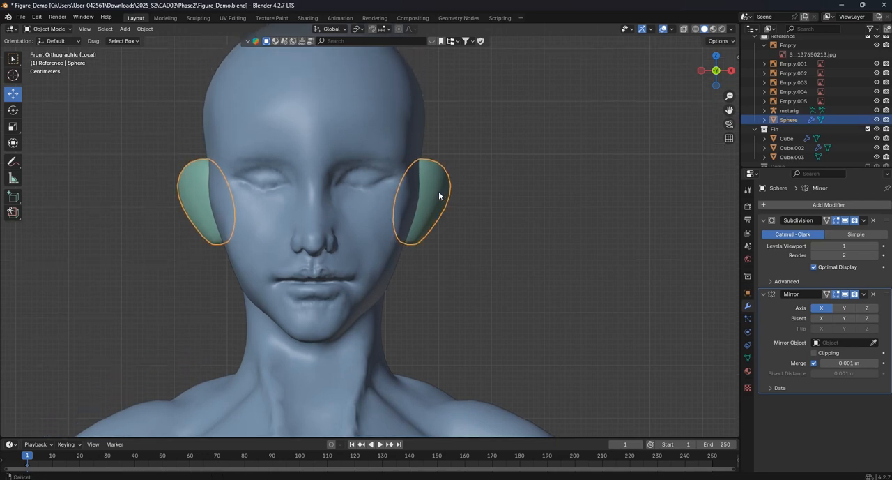
# - Adjust the upper and outer vertices of the ear mesh in front view in Edit Mode
pyautogui.press('Tab')
pyautogui.scroll(2, 427, 164)
pyautogui.moveTo(411, 126); pyautogui.dragTo(431, 164)
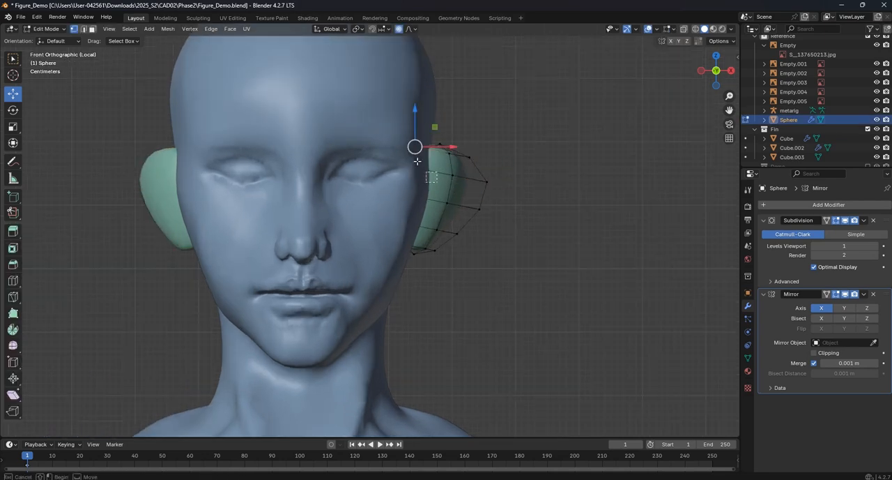
pyautogui.hotkey('alt', 'z')
pyautogui.press('z')
pyautogui.click(521, 176)
pyautogui.moveTo(409, 137); pyautogui.dragTo(406, 156)
pyautogui.moveTo(519, 224); pyautogui.dragTo(446, 140)
pyautogui.moveTo(502, 182); pyautogui.dragTo(495, 182)
pyautogui.moveTo(460, 148); pyautogui.dragTo(461, 138)
pyautogui.moveTo(533, 191); pyautogui.dragTo(429, 207, button='middle')
# - Switch to face selection on the ear mesh and enable the Mirror modifier's On Cage display
pyautogui.scroll(2, 430, 206)
pyautogui.click(428, 194)
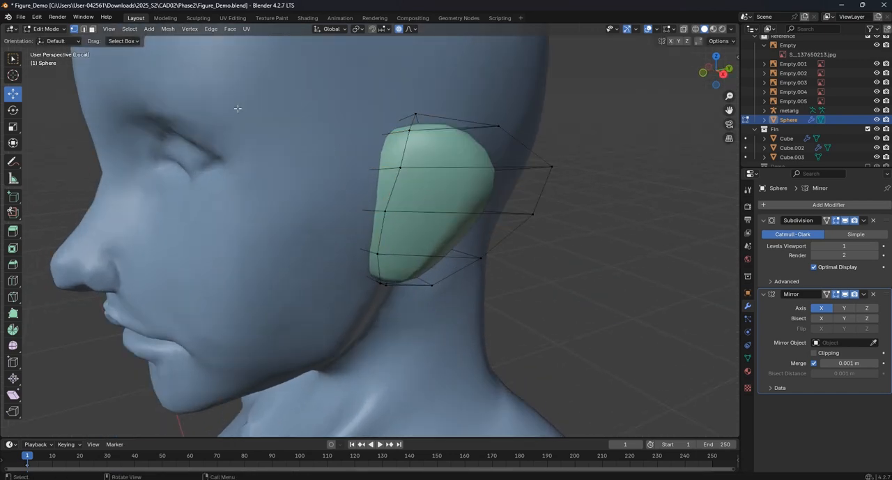
pyautogui.click(91, 29)
pyautogui.click(419, 154)
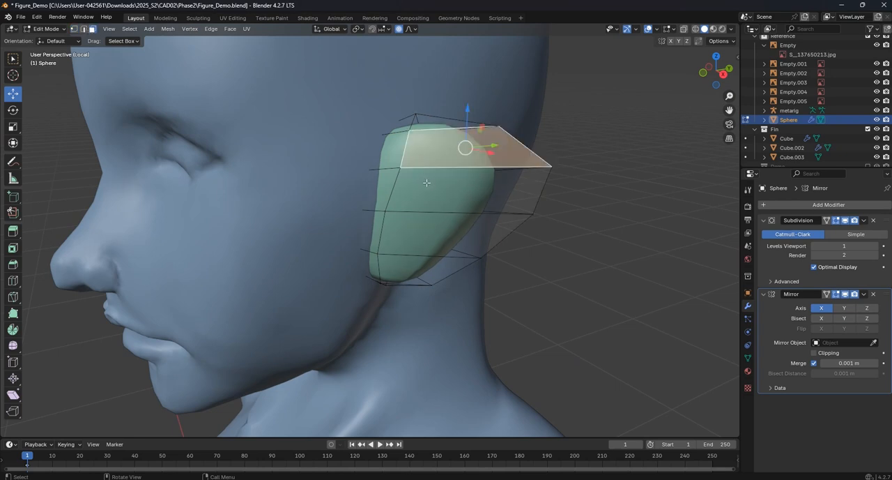
pyautogui.click(827, 294)
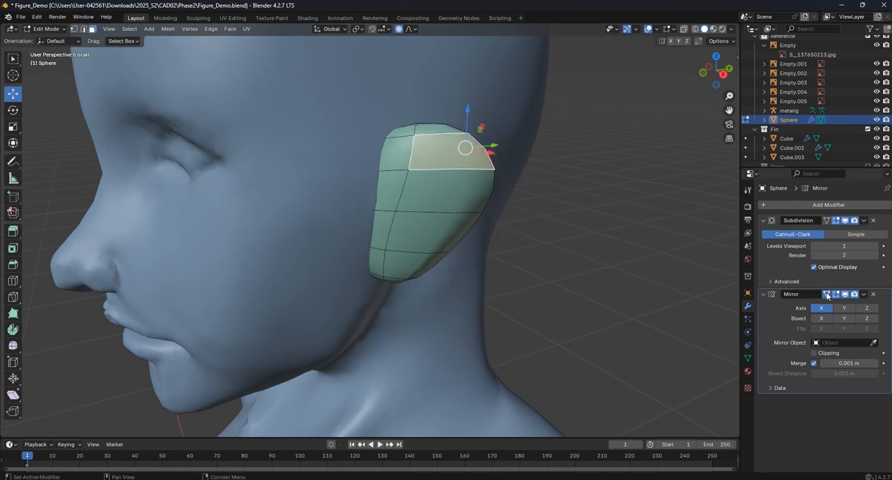
# - Select the remaining faces covering the outer side of the ear
pyautogui.keyDown('shift'); pyautogui.click(443, 185); pyautogui.keyUp('shift')
pyautogui.keyDown('shift'); pyautogui.click(390, 190); pyautogui.keyUp('shift')
pyautogui.keyDown('shift'); pyautogui.click(396, 156); pyautogui.keyUp('shift')
pyautogui.keyDown('shift'); pyautogui.click(386, 229); pyautogui.keyUp('shift')
pyautogui.keyDown('shift'); pyautogui.click(410, 236); pyautogui.keyUp('shift')
pyautogui.keyDown('shift'); pyautogui.click(403, 263); pyautogui.keyUp('shift')
pyautogui.keyDown('shift'); pyautogui.click(378, 261); pyautogui.keyUp('shift')
pyautogui.rightClick(413, 179)
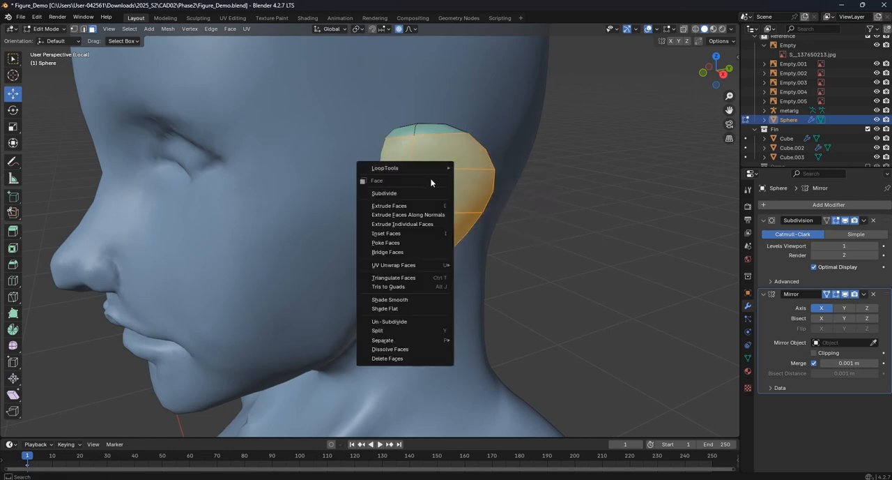
pyautogui.click(449, 168)
pyautogui.hotkey('ctrl', 'z')
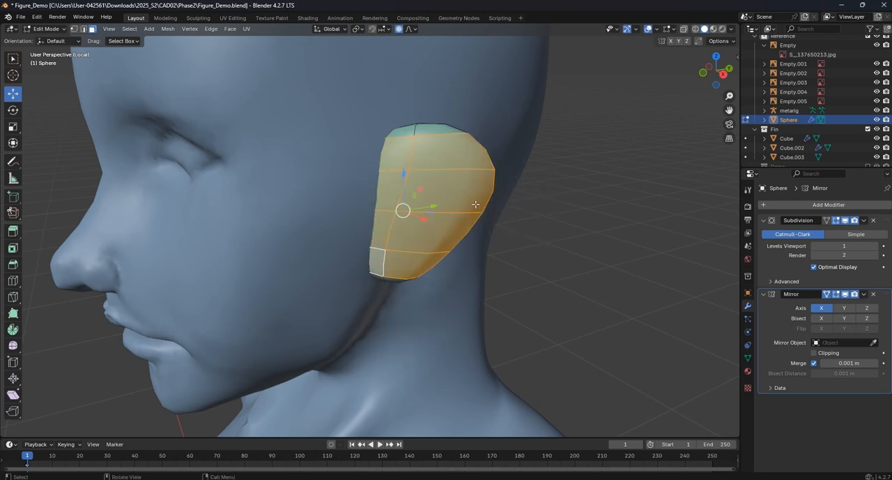
# - Extrude the selected outer ear faces and scale them to about 0.706 to form a rim
pyautogui.press('e')
pyautogui.press('s')
pyautogui.click(452, 198)
# - Extrude the selected inner ear faces inward by about 0.013 m to hollow the ear, and return to Object Mode
pyautogui.moveTo(451, 199); pyautogui.dragTo(414, 215, button='middle')
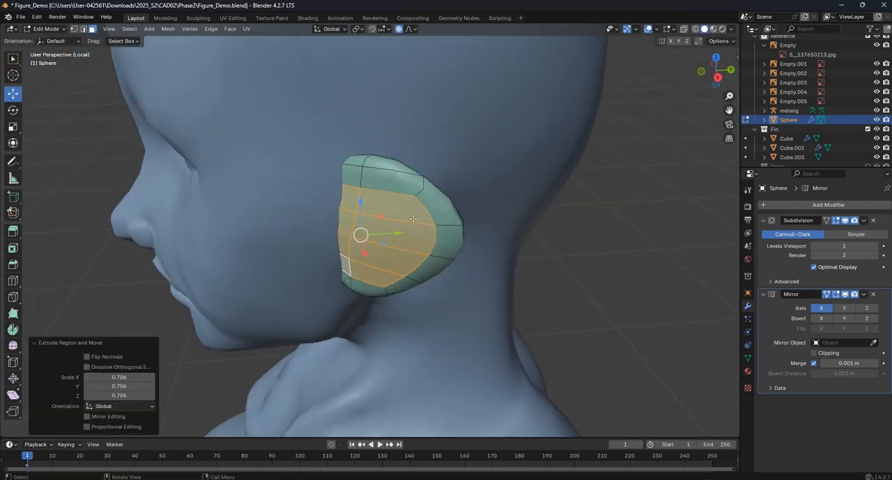
pyautogui.press('e')
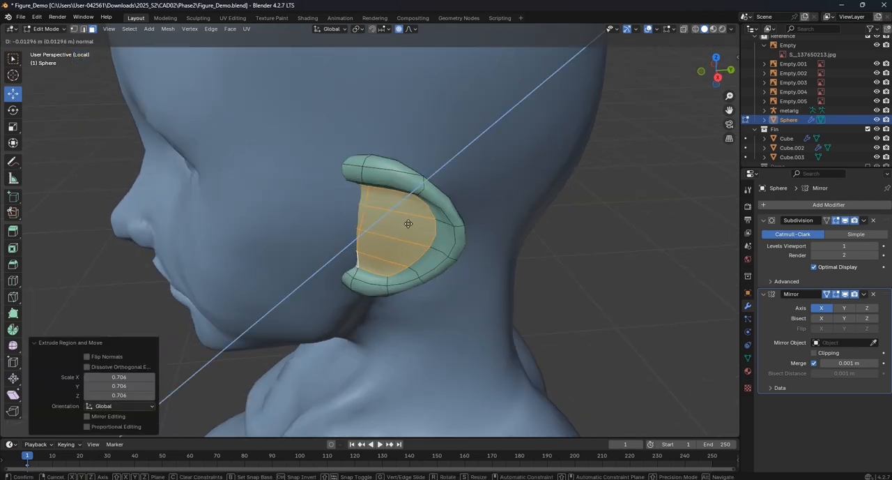
pyautogui.click(392, 233)
pyautogui.press('KP_1')
pyautogui.scroll(3, 495, 193)
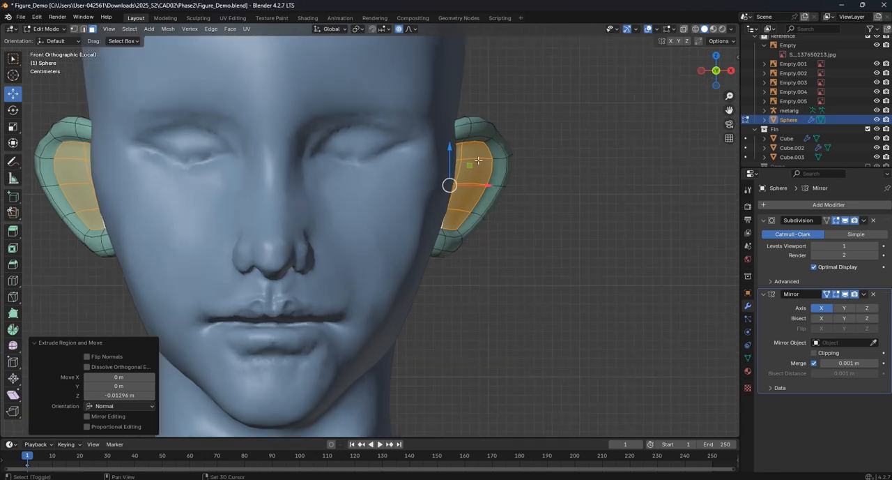
pyautogui.press('Tab')
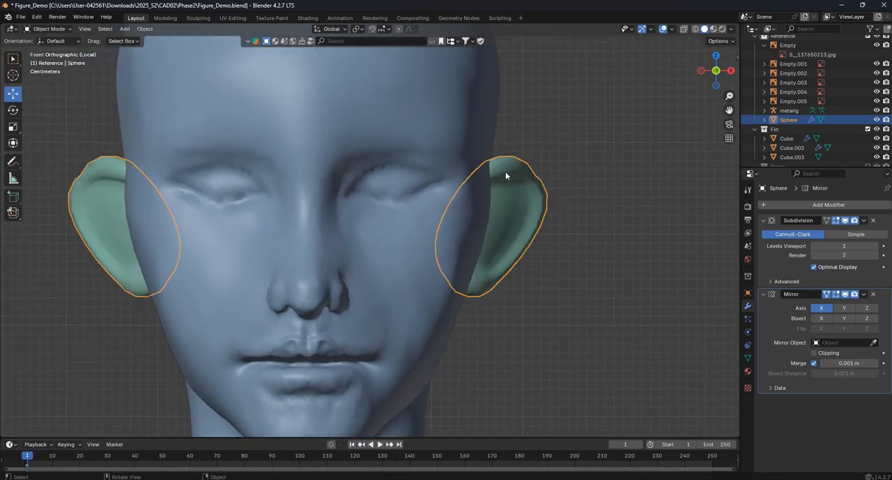
# - Apply the Subdivision and Mirror modifiers on the ears and join them to the Cube.002 figure mesh
pyautogui.scroll(-2, 506, 173)
pyautogui.click(864, 220)
pyautogui.click(852, 236)
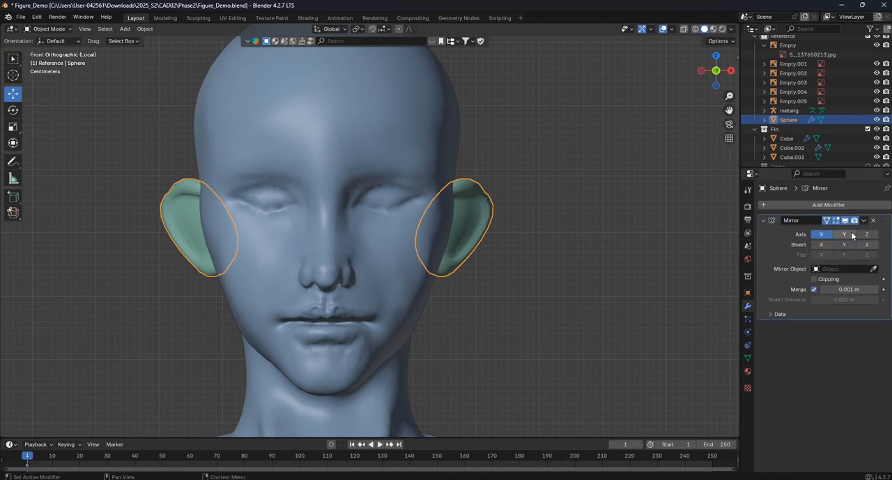
pyautogui.click(864, 220)
pyautogui.click(852, 235)
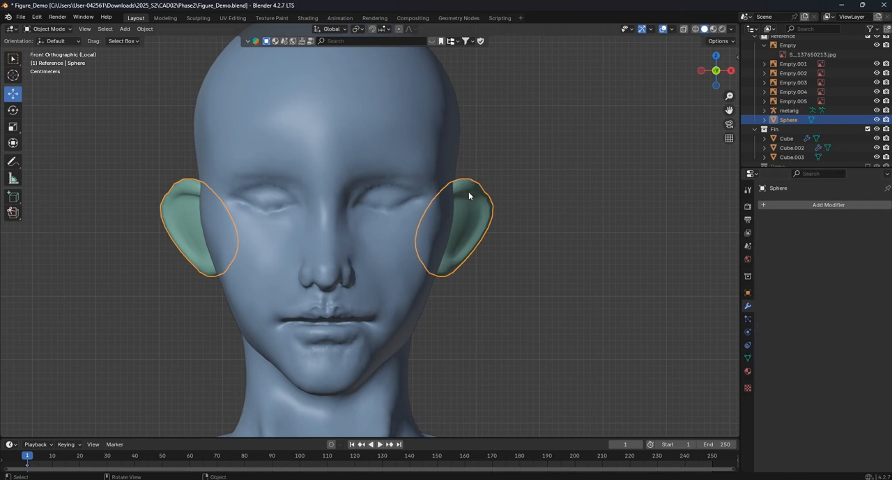
pyautogui.keyDown('shift'); pyautogui.click(416, 145); pyautogui.keyUp('shift')
pyautogui.hotkey('ctrl', 'j')
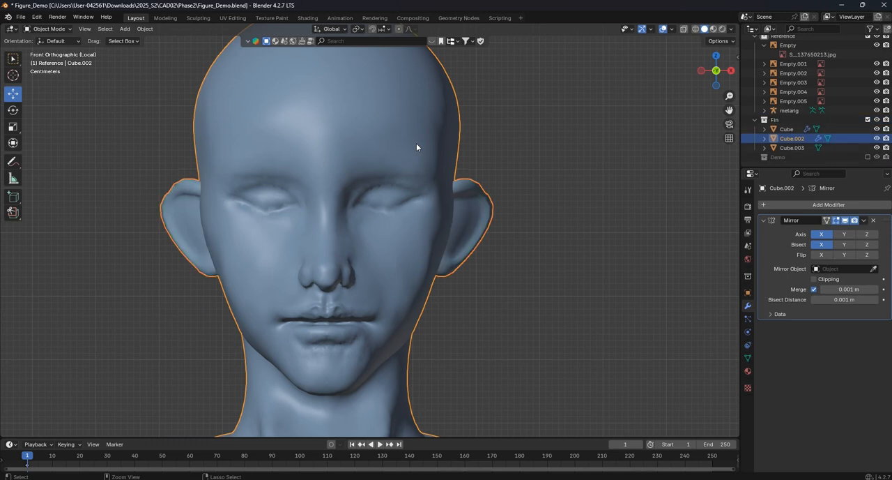
# - Remesh the joined Cube.002 figure in Sculpt Mode with a voxel size of 0.01 m
pyautogui.click(64, 29)
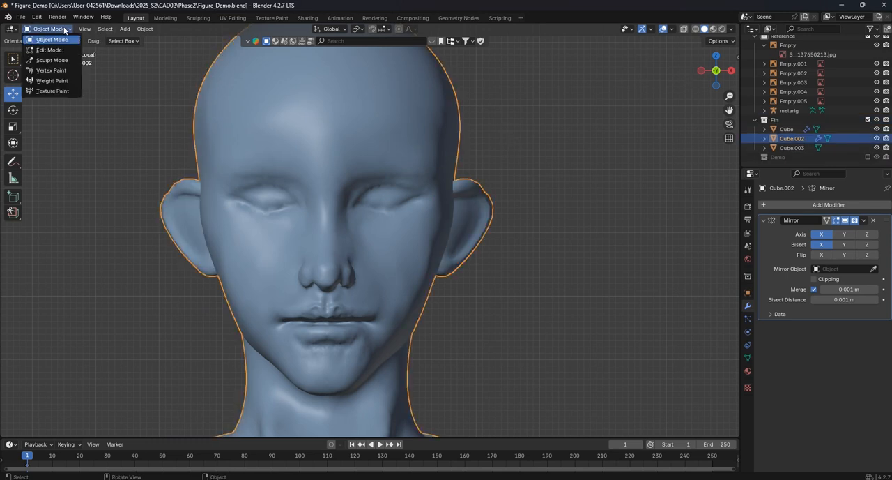
pyautogui.click(52, 31)
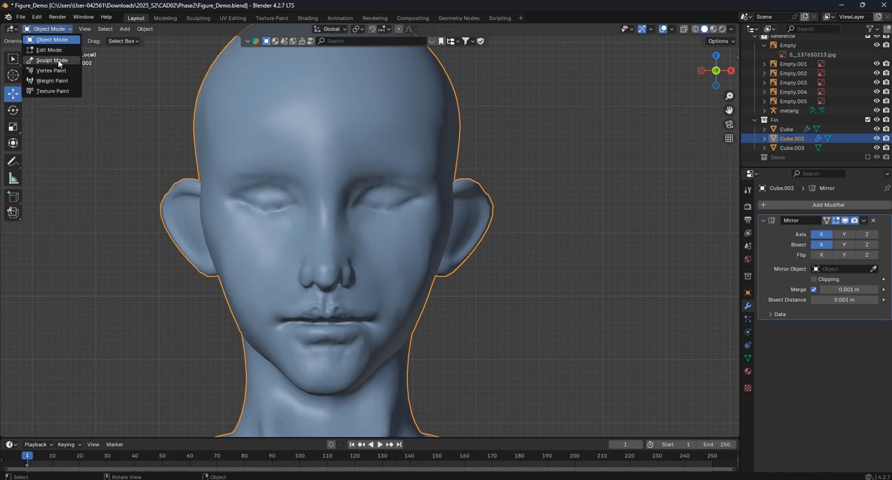
pyautogui.click(49, 56)
pyautogui.click(690, 42)
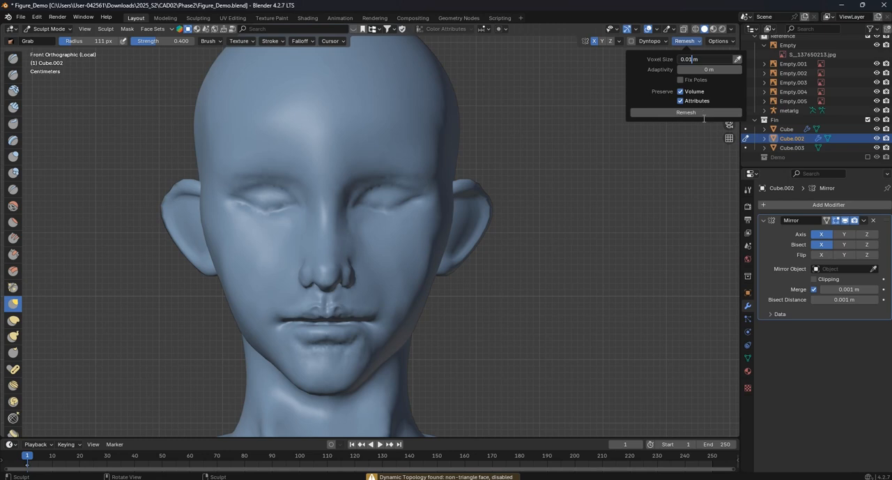
pyautogui.press('Return')
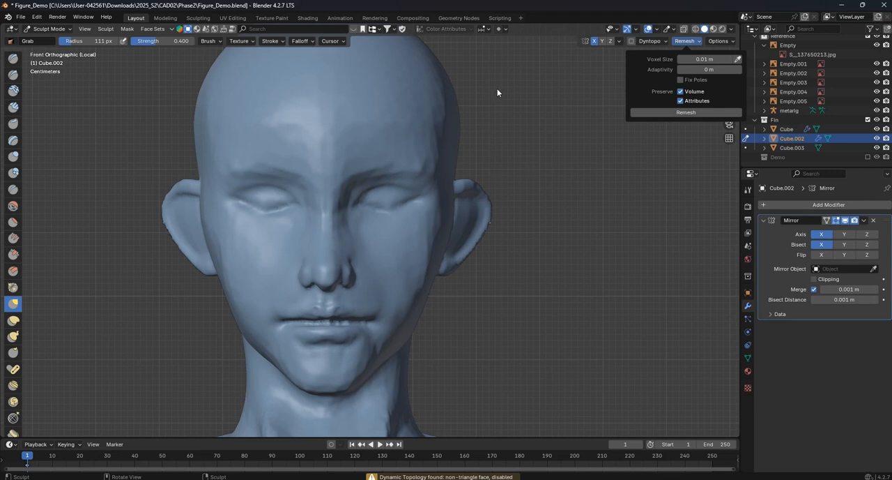
# - Examine the remeshed head and ears in front view, comparing the sculpted surface with the mesh density in Edit Mode
pyautogui.scroll(-5, 497, 87)
pyautogui.scroll(2, 381, 189)
pyautogui.keyDown('shift'); pyautogui.moveTo(434, 196); pyautogui.dragTo(438, 159, button='middle'); pyautogui.keyUp('shift')
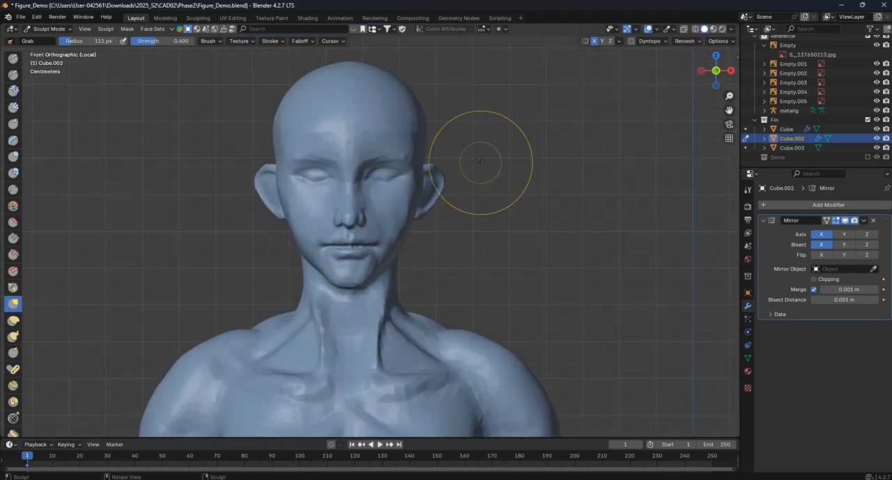
pyautogui.press('Tab')
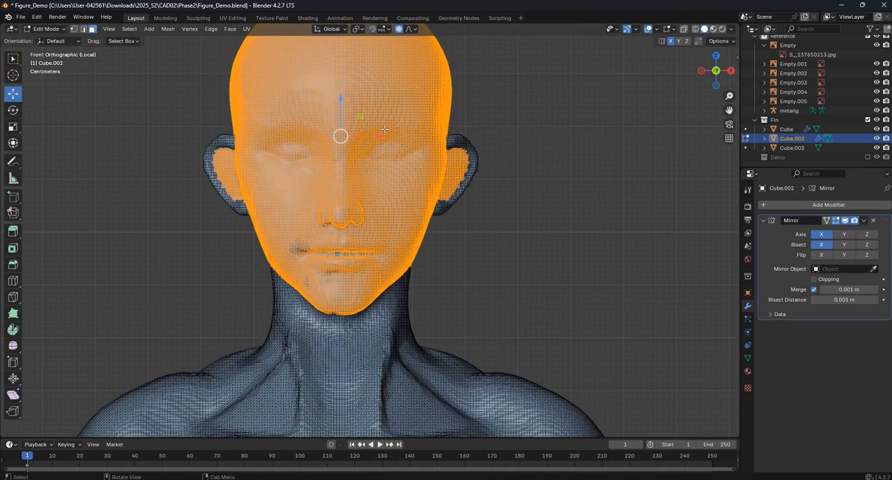
pyautogui.press('Tab')
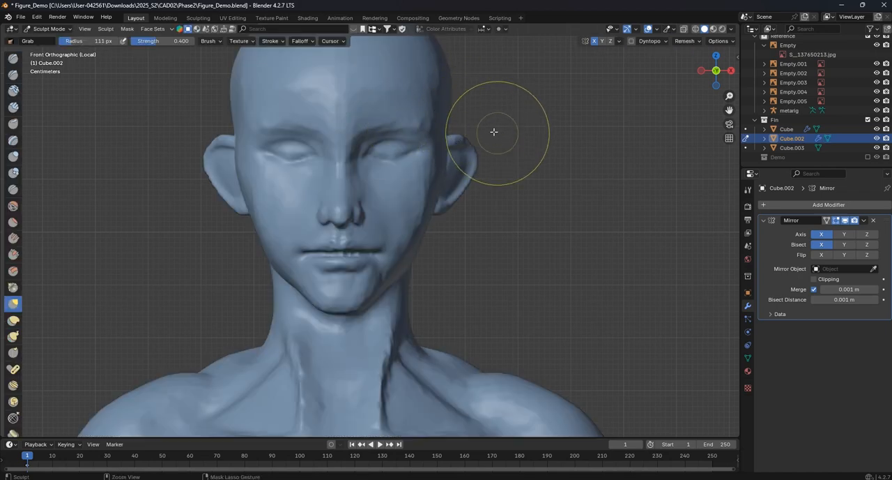
pyautogui.press('Tab')
pyautogui.scroll(1, 475, 147)
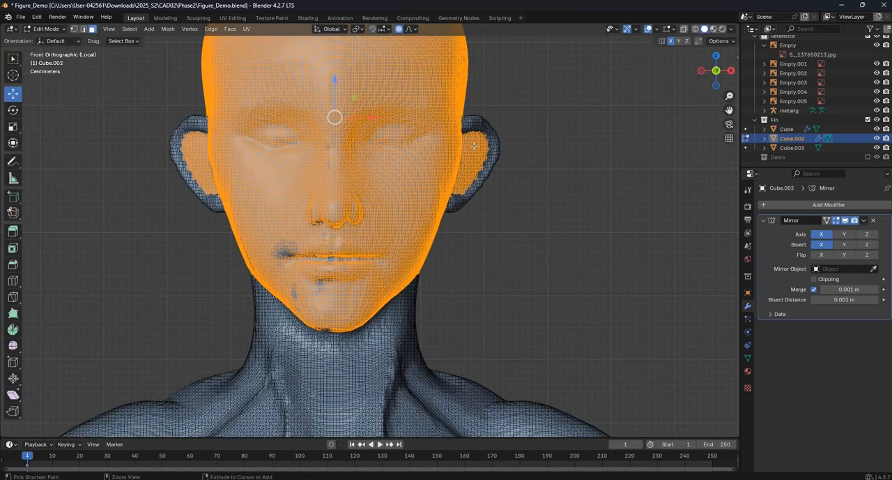
pyautogui.press('Tab')
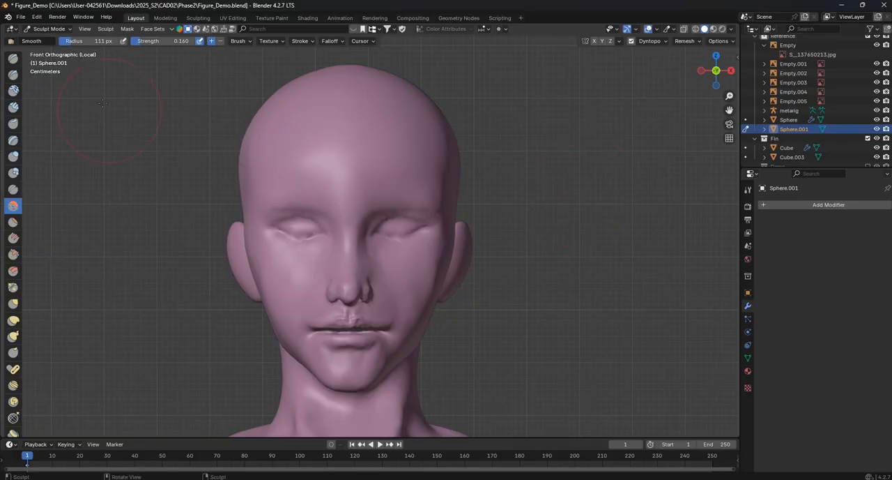
# - Enable Dyntopo on the Sphere.001 figure in Sculpt Mode and accept the attribute data warning
pyautogui.scroll(-6, 454, 256)
pyautogui.keyDown('shift'); pyautogui.moveTo(454, 253); pyautogui.dragTo(447, 218, button='middle'); pyautogui.keyUp('shift')
pyautogui.scroll(3, 401, 196)
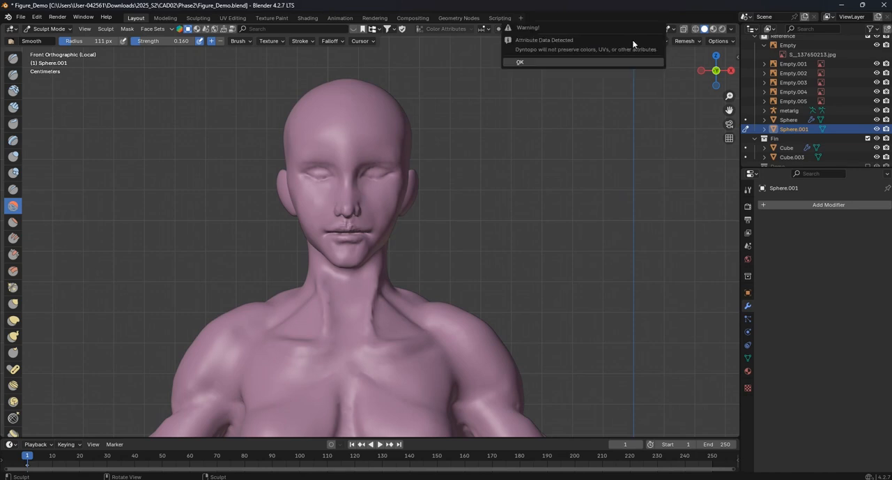
pyautogui.scroll(2, 504, 108)
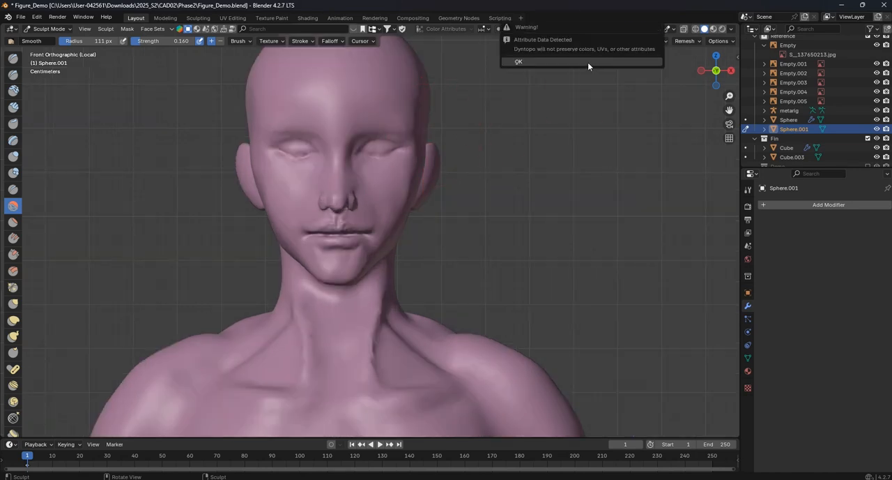
pyautogui.click(588, 62)
# - Try Clay Thumb strokes along the front edge of the ear where it meets the head, and undo them
pyautogui.scroll(3, 429, 159)
pyautogui.moveTo(427, 157); pyautogui.dragTo(340, 139, button='middle')
pyautogui.moveTo(365, 133); pyautogui.dragTo(380, 117)
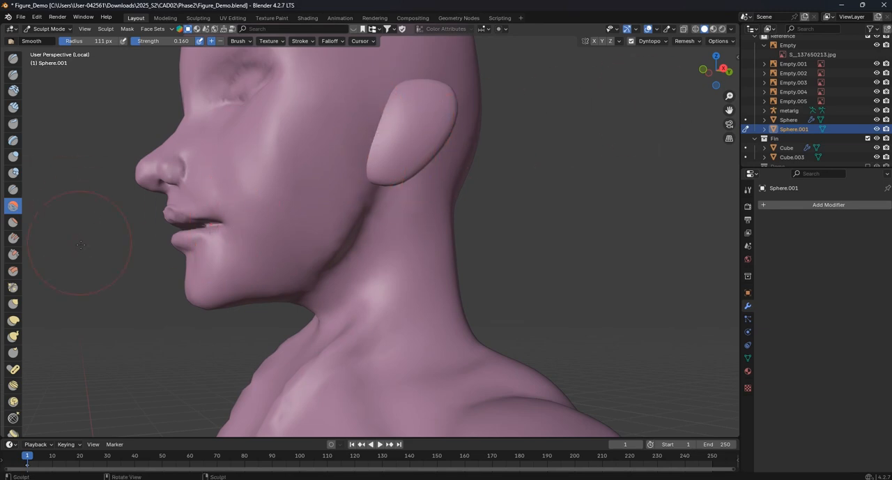
pyautogui.click(13, 304)
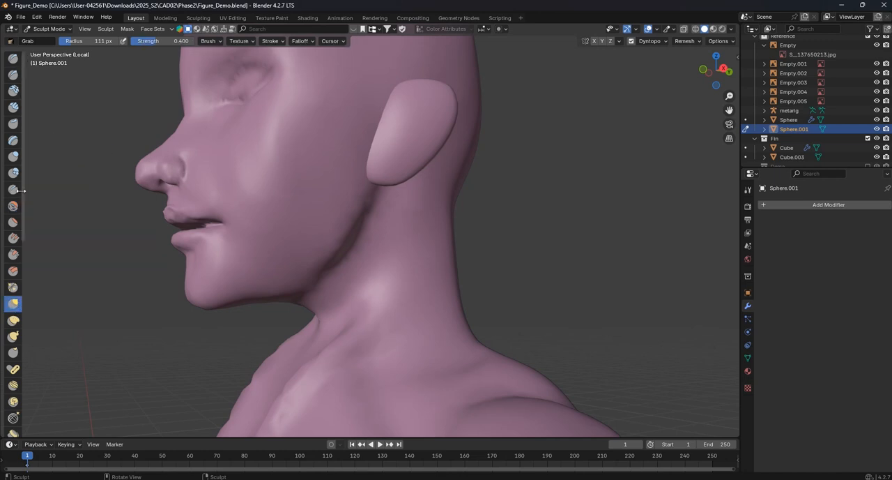
pyautogui.click(13, 123)
pyautogui.moveTo(394, 119); pyautogui.dragTo(383, 148)
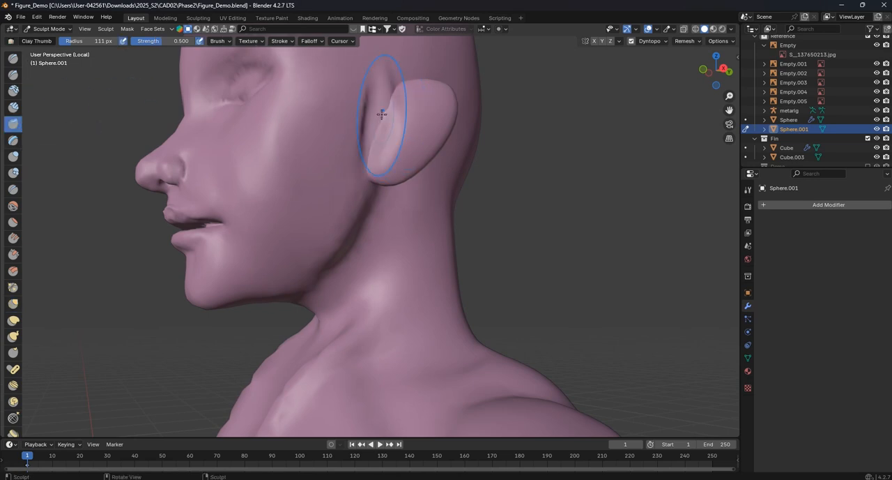
pyautogui.moveTo(397, 145)
pyautogui.mouseDown(button='middle')
pyautogui.moveTo(395, 188)
pyautogui.moveTo(384, 171)
pyautogui.mouseUp(button='middle')
pyautogui.scroll(4, 414, 142)
pyautogui.hotkey('ctrl', 'z')
pyautogui.scroll(-4, 404, 209)
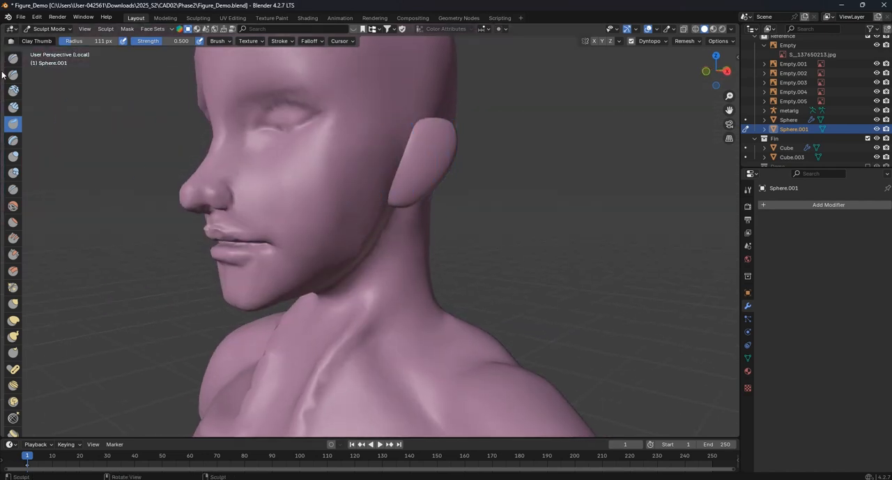
# - Set the remesh voxel size to 0.05 m and try to remesh the Sphere.001 figure
pyautogui.moveTo(600, 147)
pyautogui.mouseDown(button='middle')
pyautogui.moveTo(345, 158)
pyautogui.moveTo(4, 227)
pyautogui.mouseUp(button='middle')
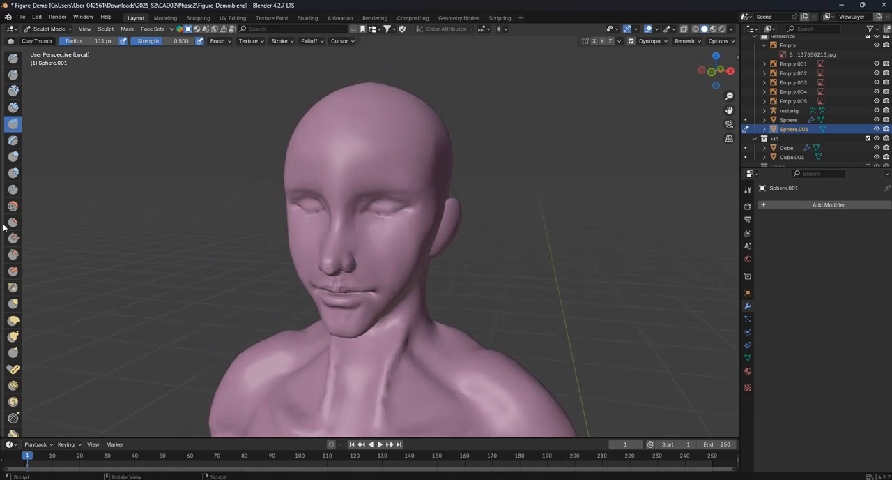
pyautogui.click(684, 41)
pyautogui.click(704, 60)
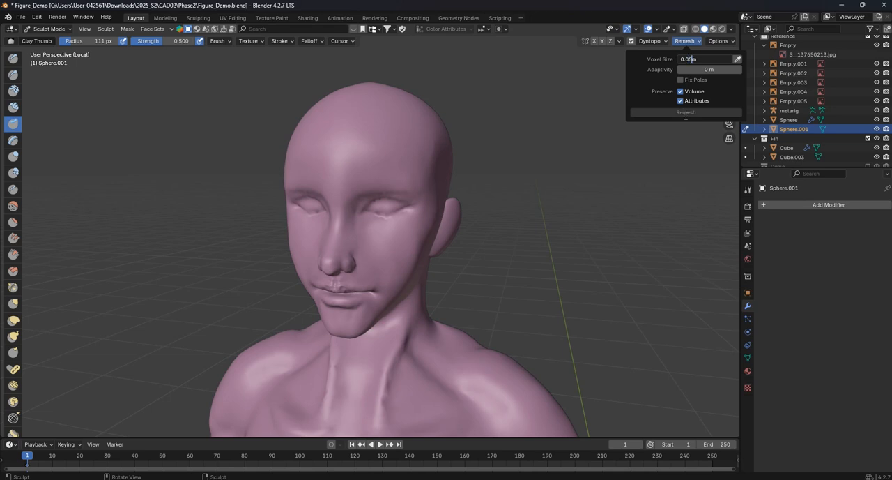
pyautogui.press('Return')
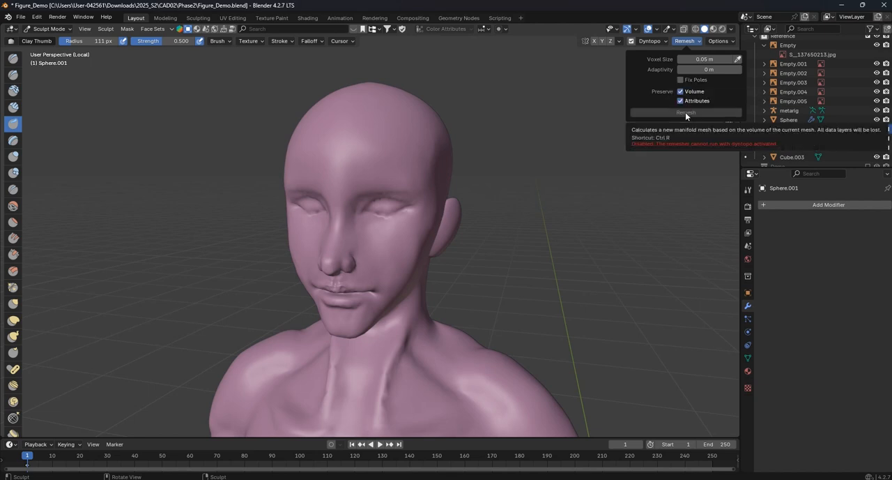
pyautogui.click(12, 57)
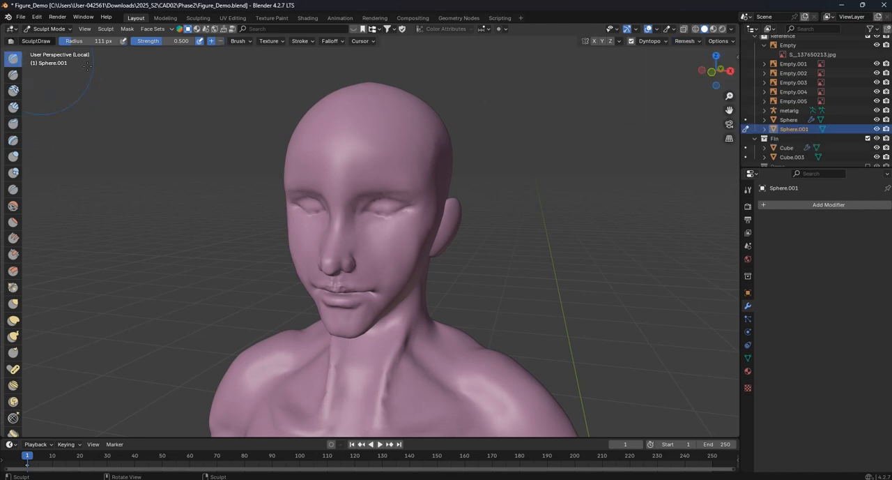
pyautogui.click(686, 40)
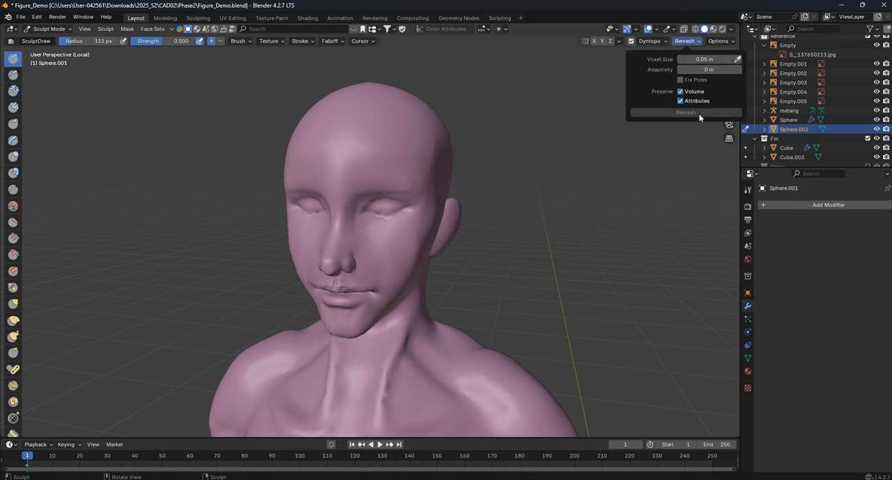
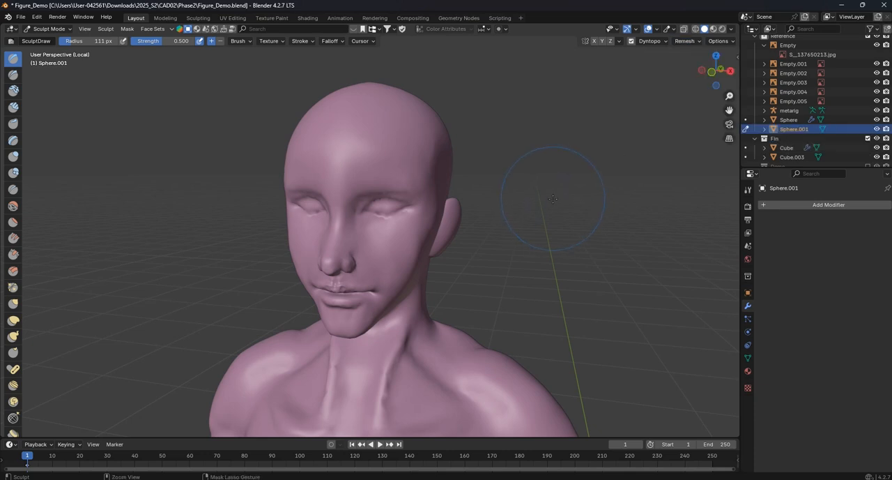
# - Turn off Dyntopo on the Sphere.001 figure and remesh it with a voxel size of 0.05 m in Sculpt Mode
pyautogui.scroll(-3, 511, 216)
pyautogui.click(62, 29)
pyautogui.click(45, 38)
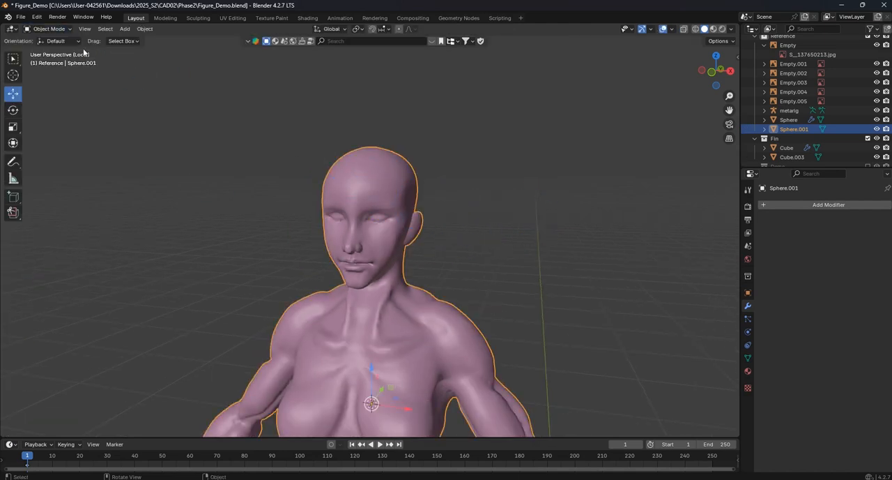
pyautogui.click(49, 29)
pyautogui.click(43, 51)
pyautogui.scroll(2, 386, 193)
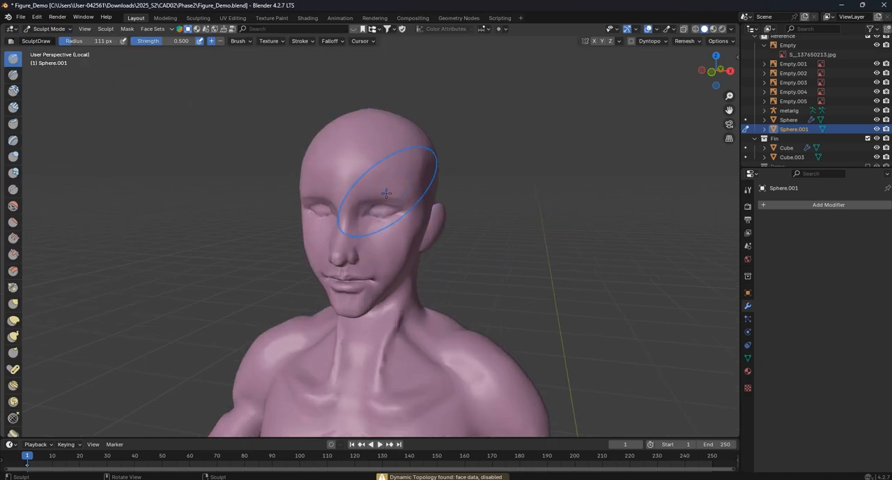
pyautogui.click(685, 40)
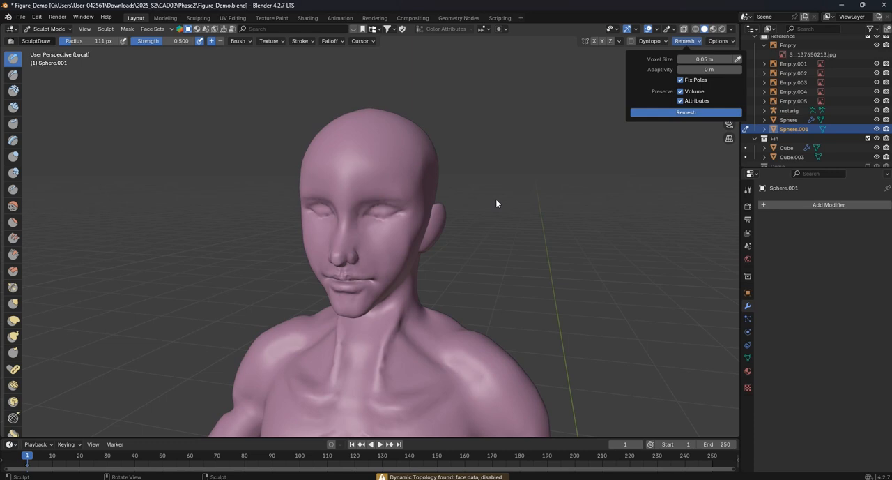
# - Examine the head, ears and upper body of the figure from close up and from a distance
pyautogui.scroll(2, 446, 216)
pyautogui.moveTo(408, 210); pyautogui.dragTo(481, 202, button='middle')
pyautogui.scroll(-5, 474, 216)
pyautogui.keyDown('shift'); pyautogui.moveTo(456, 285); pyautogui.dragTo(438, 163, button='middle'); pyautogui.keyUp('shift')
pyautogui.scroll(-3, 437, 181)
pyautogui.moveTo(434, 258); pyautogui.dragTo(412, 270, button='middle')
pyautogui.keyDown('shift'); pyautogui.moveTo(411, 272); pyautogui.dragTo(409, 239, button='middle'); pyautogui.keyUp('shift')
# - Apply Shade Smooth to the Sphere.001 figure in Object Mode and deselect it
pyautogui.click(49, 28)
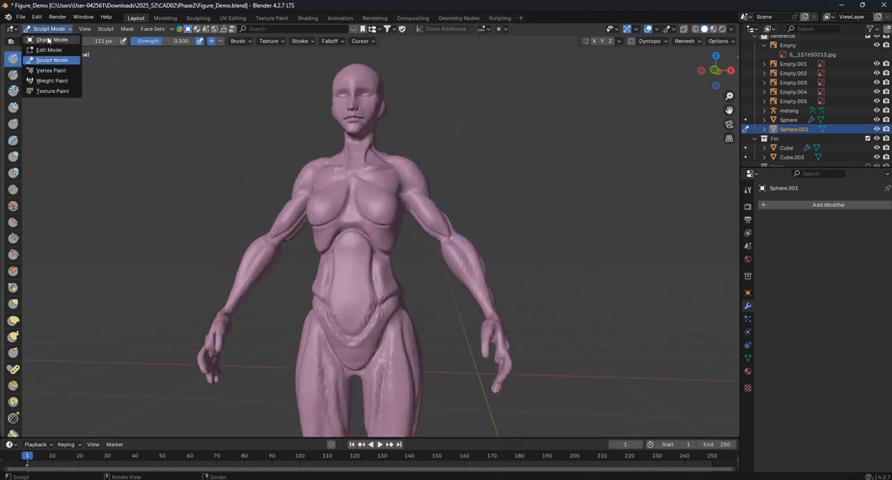
pyautogui.click(45, 39)
pyautogui.scroll(2, 386, 166)
pyautogui.keyDown('shift'); pyautogui.moveTo(420, 141); pyautogui.dragTo(420, 217, button='middle'); pyautogui.keyUp('shift')
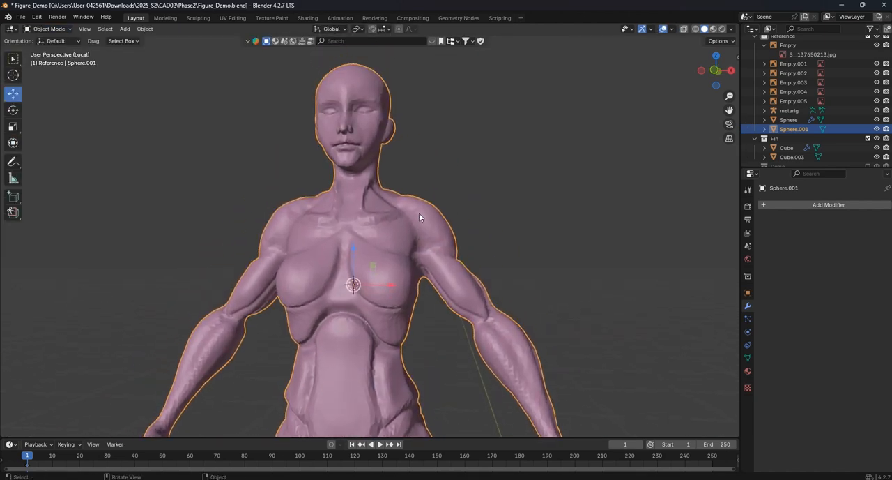
pyautogui.rightClick(409, 205)
pyautogui.click(382, 206)
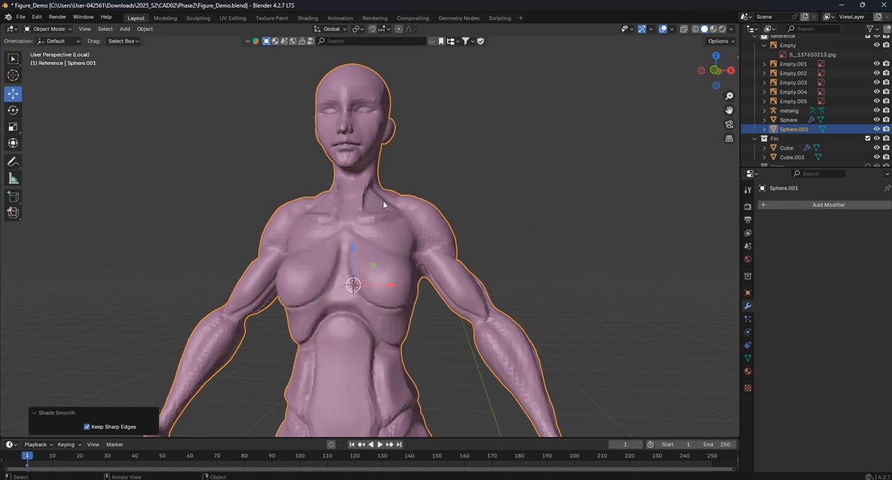
pyautogui.click(446, 180)
pyautogui.moveTo(446, 180); pyautogui.dragTo(455, 191, button='middle')
pyautogui.click(375, 205)
pyautogui.rightClick(375, 205)
pyautogui.click(375, 206)
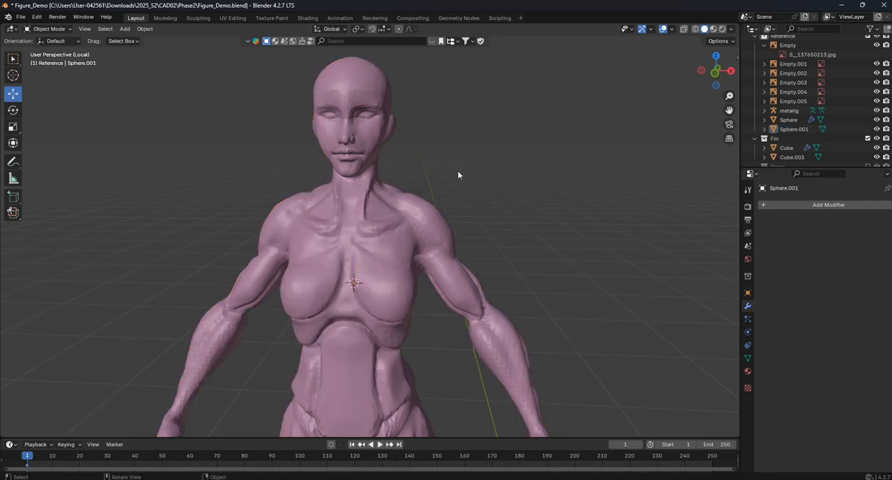
pyautogui.click(457, 170)
# - Select the Sphere.001 figure again and return it to Sculpt Mode, checking the surface around the mouth and neck
pyautogui.scroll(2, 381, 178)
pyautogui.click(382, 182)
pyautogui.scroll(5, 382, 251)
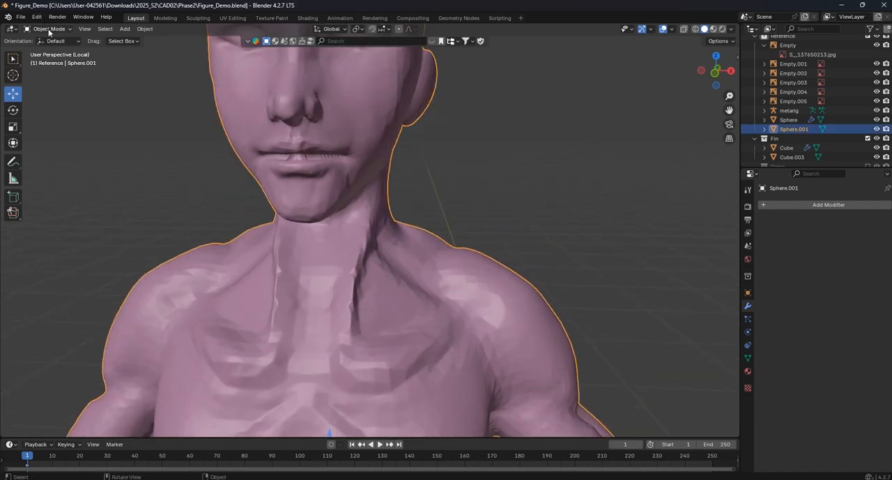
pyautogui.click(48, 28)
pyautogui.scroll(1, 336, 115)
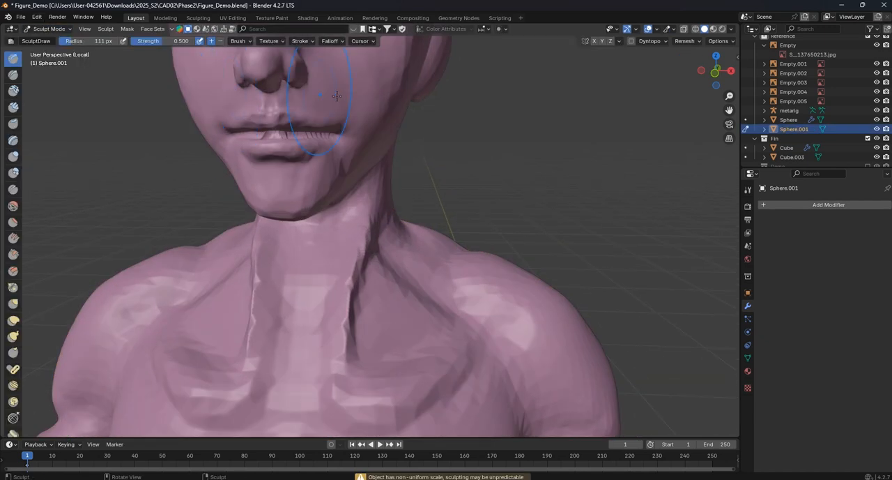
pyautogui.keyDown('shift'); pyautogui.moveTo(348, 70); pyautogui.dragTo(354, 221, button='middle'); pyautogui.keyUp('shift')
pyautogui.scroll(2, 390, 209)
pyautogui.scroll(-1, 376, 212)
# - Smooth the face with the Smooth brush and set the brush radius to 155 px
pyautogui.click(13, 205)
pyautogui.moveTo(251, 233); pyautogui.dragTo(295, 233, button='middle')
pyautogui.moveTo(209, 177)
pyautogui.mouseDown()
pyautogui.moveTo(293, 177)
pyautogui.moveTo(279, 232)
pyautogui.mouseUp()
pyautogui.moveTo(349, 190); pyautogui.dragTo(340, 221)
pyautogui.moveTo(339, 222); pyautogui.dragTo(310, 225, button='middle')
pyautogui.press('f')
pyautogui.click(311, 224)
# - Smooth the cheeks, jaw and temples on both sides of the face with the Smooth brush at strength 0.160
pyautogui.moveTo(303, 213); pyautogui.dragTo(272, 257)
pyautogui.moveTo(241, 189); pyautogui.dragTo(299, 146)
pyautogui.moveTo(299, 146); pyautogui.dragTo(300, 185, button='middle')
pyautogui.moveTo(300, 185)
pyautogui.mouseDown()
pyautogui.moveTo(318, 194)
pyautogui.moveTo(283, 297)
pyautogui.mouseUp()
pyautogui.moveTo(284, 297); pyautogui.dragTo(277, 255, button='middle')
pyautogui.moveTo(258, 279); pyautogui.dragTo(227, 313)
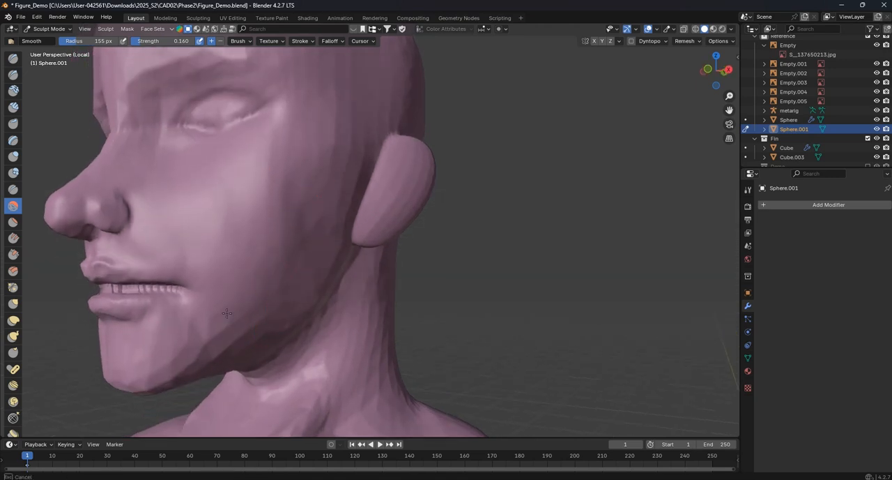
pyautogui.moveTo(170, 359); pyautogui.dragTo(183, 348)
pyautogui.keyDown('shift'); pyautogui.moveTo(192, 343); pyautogui.dragTo(249, 240, button='middle'); pyautogui.keyUp('shift')
pyautogui.moveTo(189, 244); pyautogui.dragTo(199, 277)
pyautogui.moveTo(202, 281); pyautogui.dragTo(415, 246, button='middle')
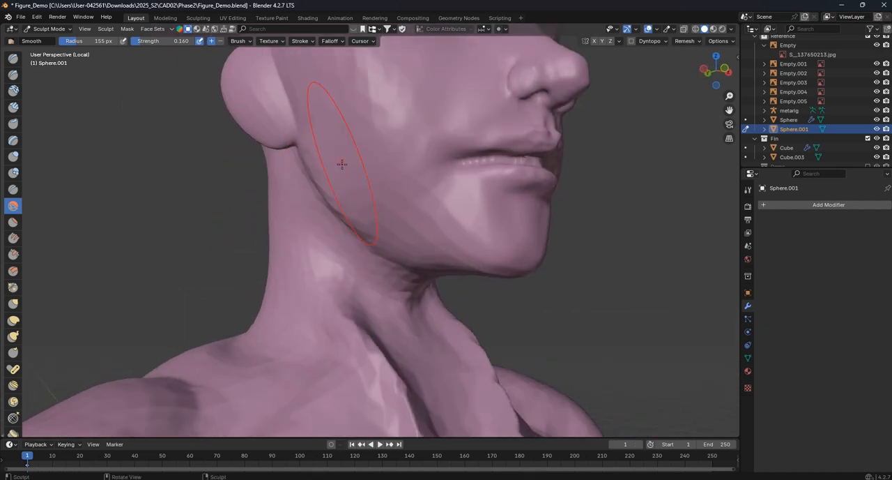
pyautogui.moveTo(341, 165); pyautogui.dragTo(368, 193, button='middle')
pyautogui.keyDown('shift'); pyautogui.moveTo(311, 94); pyautogui.dragTo(341, 255, button='middle'); pyautogui.keyUp('shift')
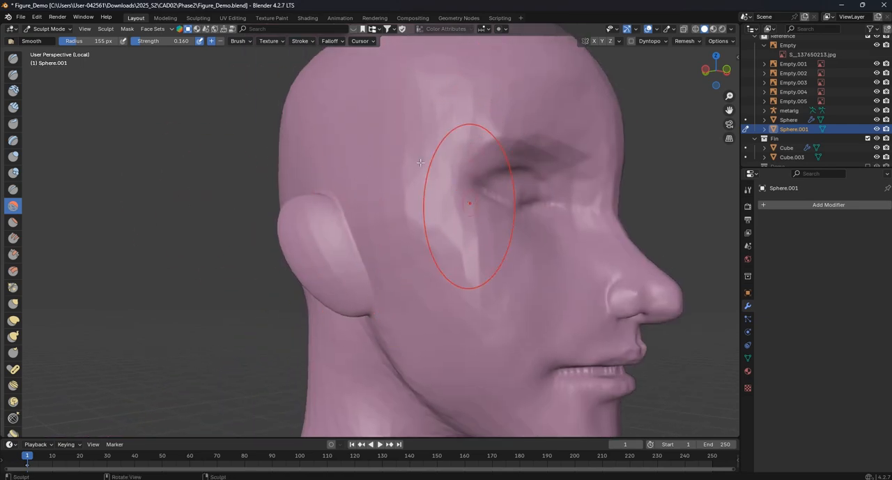
# - Examine the figure's mesh density in Edit Mode, then compare it with the sculpted head and shoulders in Sculpt Mode
pyautogui.press('Tab')
pyautogui.scroll(-5, 376, 168)
pyautogui.moveTo(369, 174); pyautogui.dragTo(475, 167, button='middle')
pyautogui.hotkey('alt', 'a')
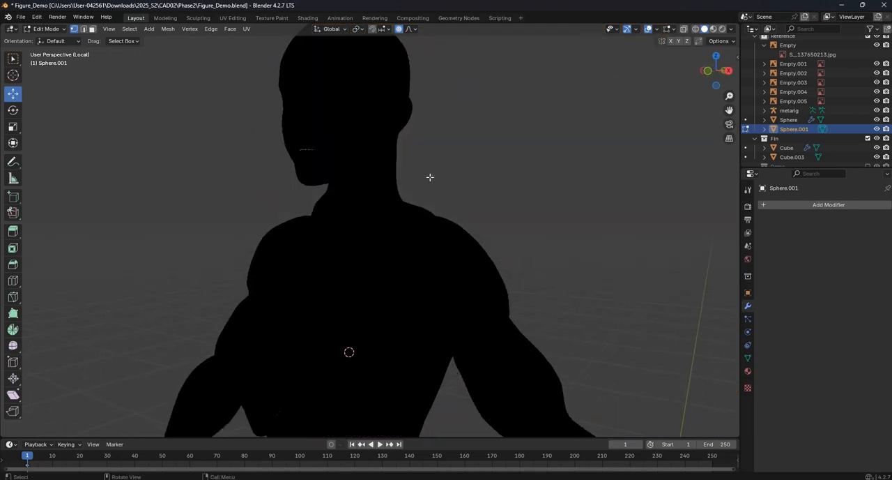
pyautogui.press('Tab')
pyautogui.scroll(5, 392, 163)
pyautogui.scroll(-3, 389, 154)
pyautogui.moveTo(334, 63)
pyautogui.keyDown('shift'); pyautogui.mouseDown(button='middle')
pyautogui.moveTo(339, 199)
pyautogui.moveTo(342, 172)
pyautogui.moveTo(376, 171)
pyautogui.moveTo(329, 156)
pyautogui.moveTo(237, 153)
pyautogui.moveTo(295, 181)
pyautogui.moveTo(328, 189)
pyautogui.moveTo(325, 172)
pyautogui.moveTo(293, 179)
pyautogui.moveTo(338, 177)
pyautogui.mouseUp(button='middle'); pyautogui.keyUp('shift')
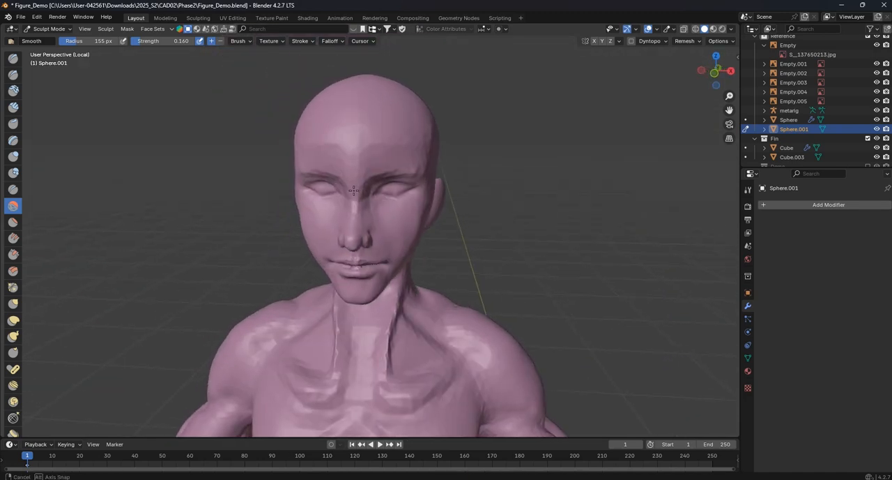
# - Set the voxel size to 0.08 m and remesh the Sphere.001 figure
pyautogui.click(694, 42)
pyautogui.click(706, 59)
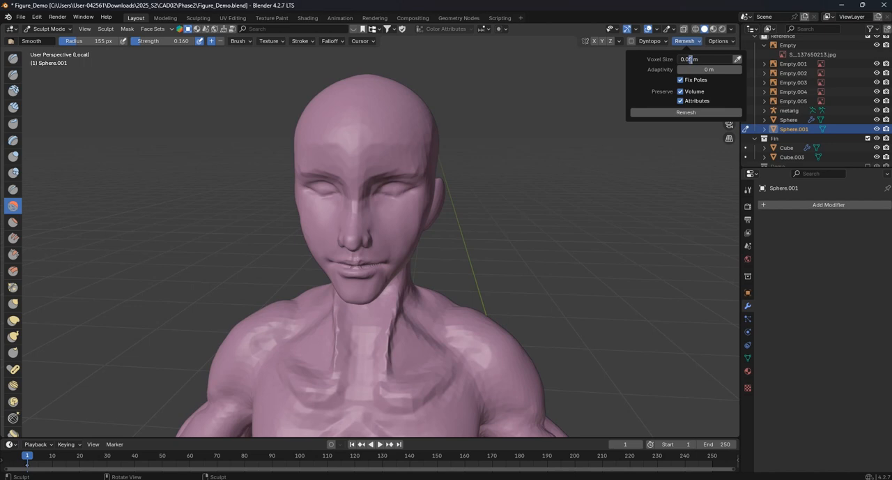
pyautogui.press('Return')
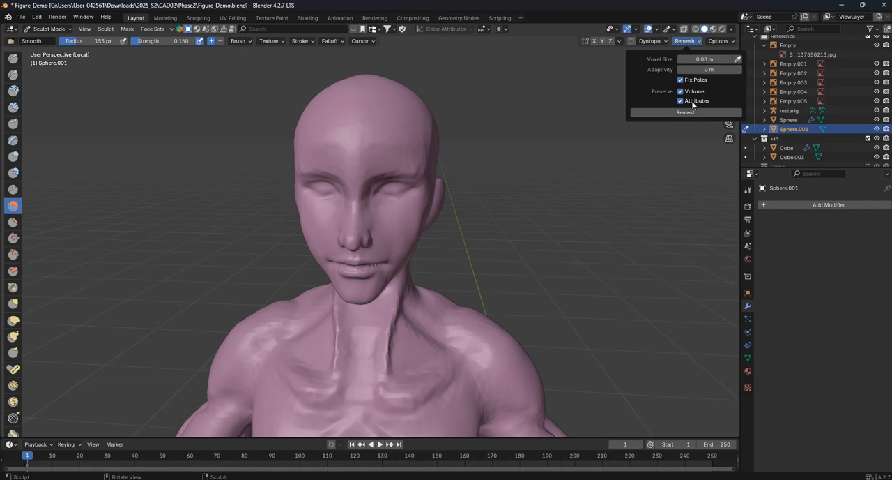
# - Check the remeshed head's density in Edit Mode, and set the Smooth brush strength to 0.398 in Sculpt Mode
pyautogui.scroll(2, 446, 140)
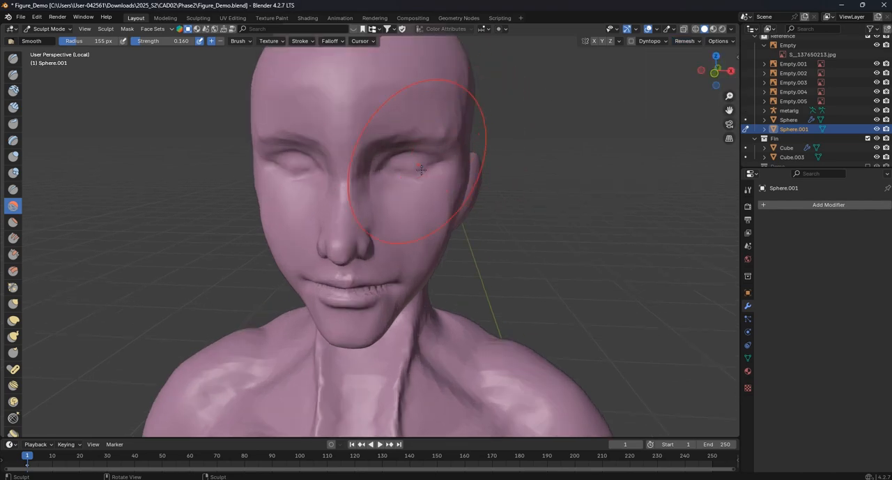
pyautogui.press('Tab')
pyautogui.scroll(-6, 470, 167)
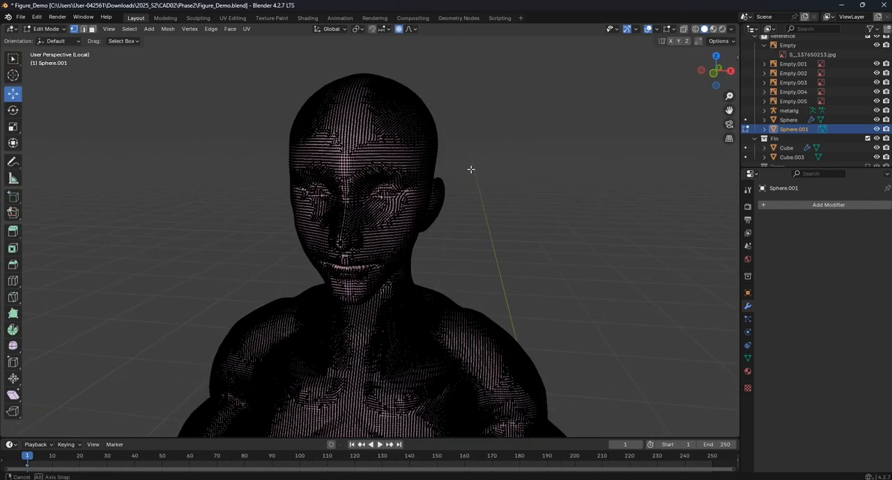
pyautogui.moveTo(428, 177)
pyautogui.mouseDown(button='middle')
pyautogui.moveTo(483, 231)
pyautogui.moveTo(498, 232)
pyautogui.mouseUp(button='middle')
pyautogui.press('Tab')
pyautogui.scroll(8, 408, 213)
pyautogui.moveTo(432, 199)
pyautogui.mouseDown(button='middle')
pyautogui.moveTo(380, 188)
pyautogui.moveTo(371, 237)
pyautogui.moveTo(293, 182)
pyautogui.mouseUp(button='middle')
pyautogui.moveTo(138, 41); pyautogui.dragTo(154, 41)
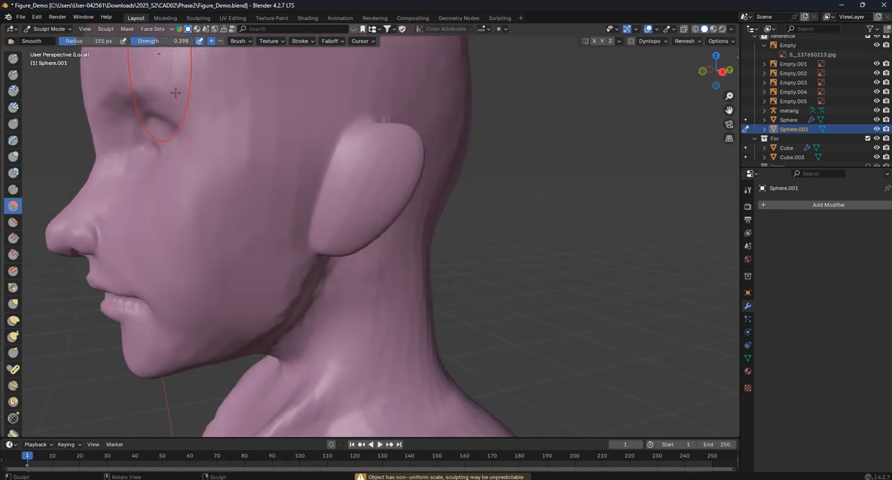
# - Try smoothing the face, the side and the back of the head around one ear with the Smooth brush
pyautogui.moveTo(222, 243)
pyautogui.mouseDown(button='middle')
pyautogui.moveTo(290, 181)
pyautogui.moveTo(335, 209)
pyautogui.moveTo(323, 173)
pyautogui.moveTo(379, 185)
pyautogui.moveTo(271, 244)
pyautogui.moveTo(255, 179)
pyautogui.mouseUp(button='middle')
pyautogui.moveTo(373, 223); pyautogui.dragTo(366, 230, button='middle')
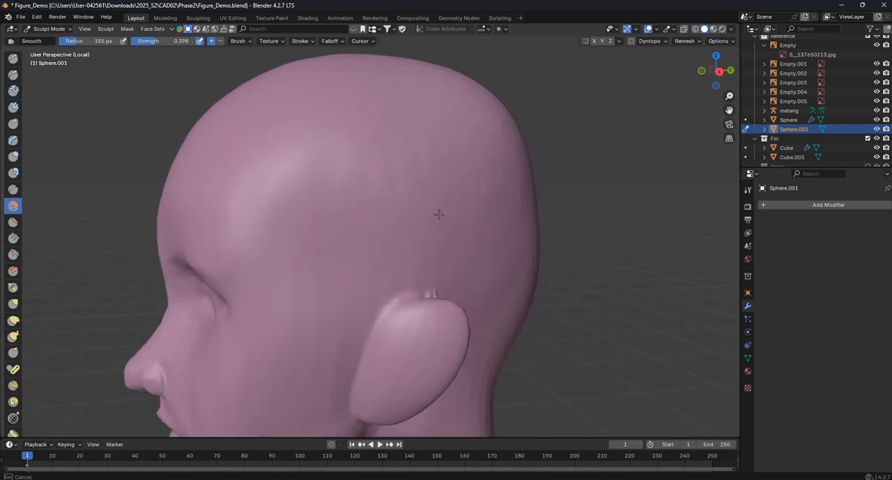
pyautogui.moveTo(404, 199)
pyautogui.mouseDown(button='middle')
pyautogui.moveTo(379, 225)
pyautogui.moveTo(325, 216)
pyautogui.mouseUp(button='middle')
pyautogui.moveTo(230, 241); pyautogui.dragTo(215, 255)
pyautogui.moveTo(366, 187); pyautogui.dragTo(380, 192)
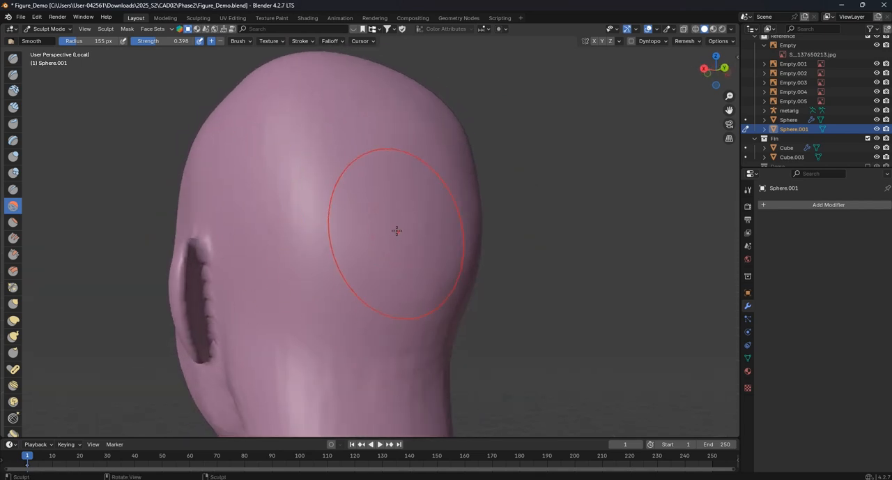
pyautogui.moveTo(398, 175); pyautogui.dragTo(373, 259, button='middle')
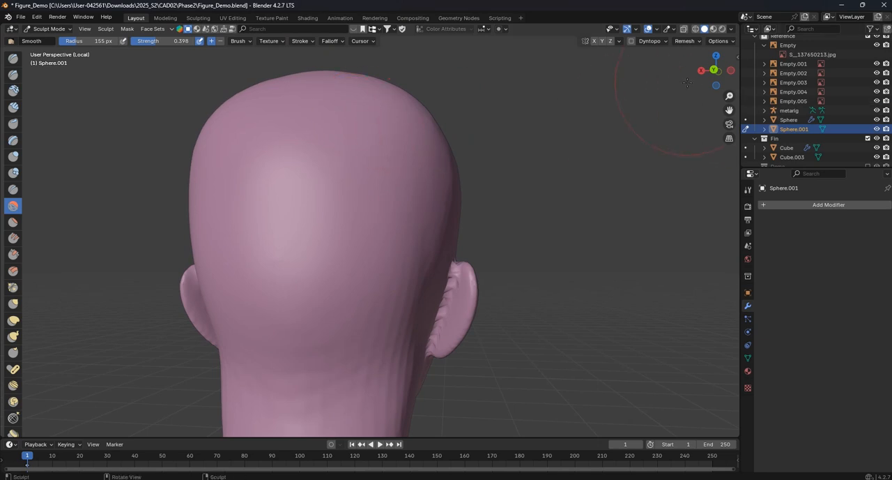
# - Undo the one-sided smoothing strokes on the head
pyautogui.scroll(-3, 488, 139)
pyautogui.moveTo(470, 130); pyautogui.dragTo(452, 187, button='middle')
pyautogui.hotkey('ctrl', 'z')
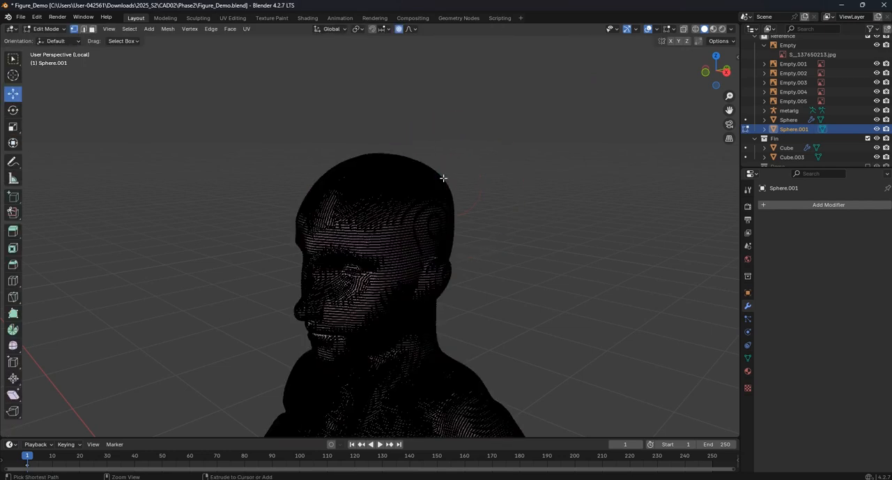
pyautogui.hotkey('ctrl', 'z')
pyautogui.scroll(4, 430, 177)
pyautogui.scroll(-4, 418, 171)
pyautogui.scroll(1, 397, 159)
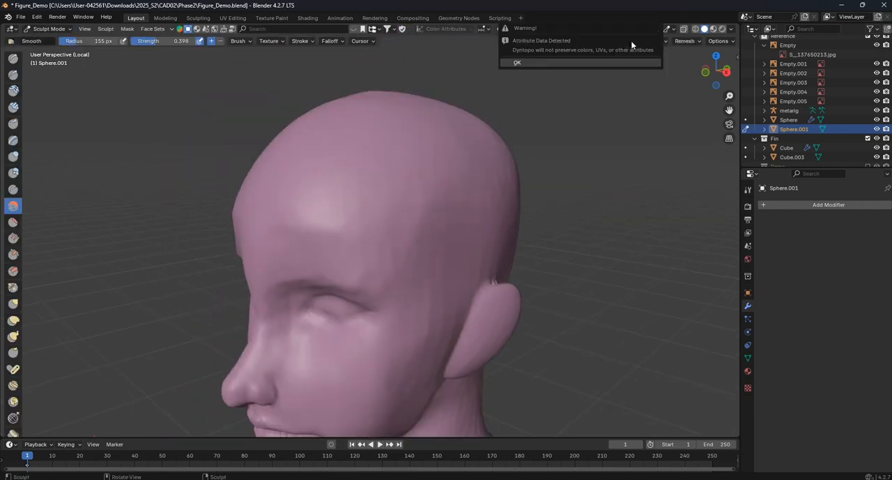
# - Examine the head's mesh distribution from the front in Edit Mode and compare it with the surface in Object Mode
pyautogui.click(48, 29)
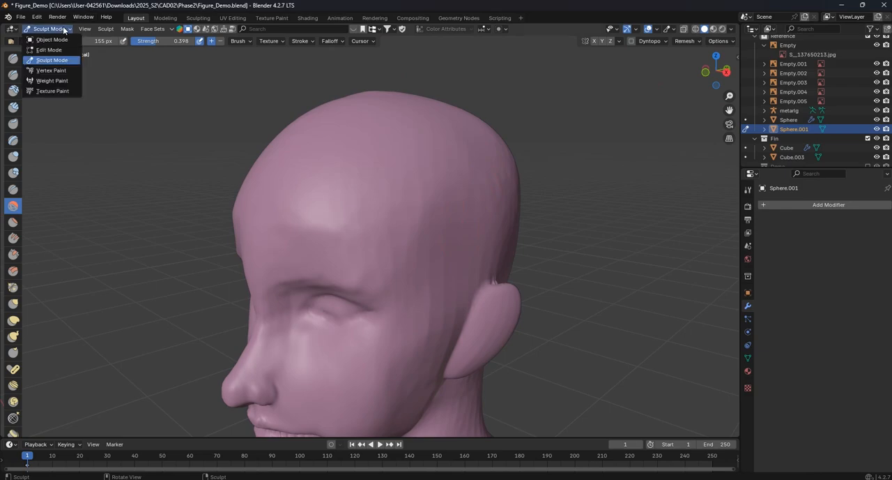
pyautogui.click(49, 40)
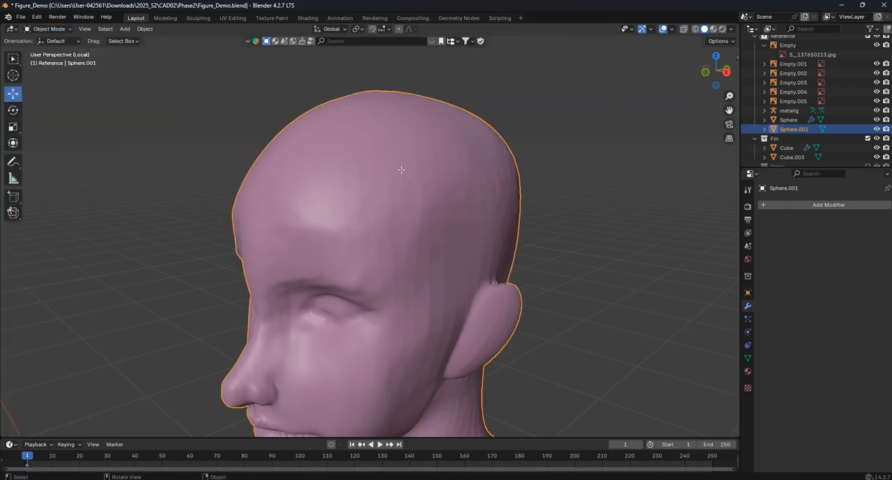
pyautogui.press('Tab')
pyautogui.scroll(2, 401, 164)
pyautogui.scroll(-4, 402, 164)
pyautogui.moveTo(403, 165); pyautogui.dragTo(456, 193, button='middle')
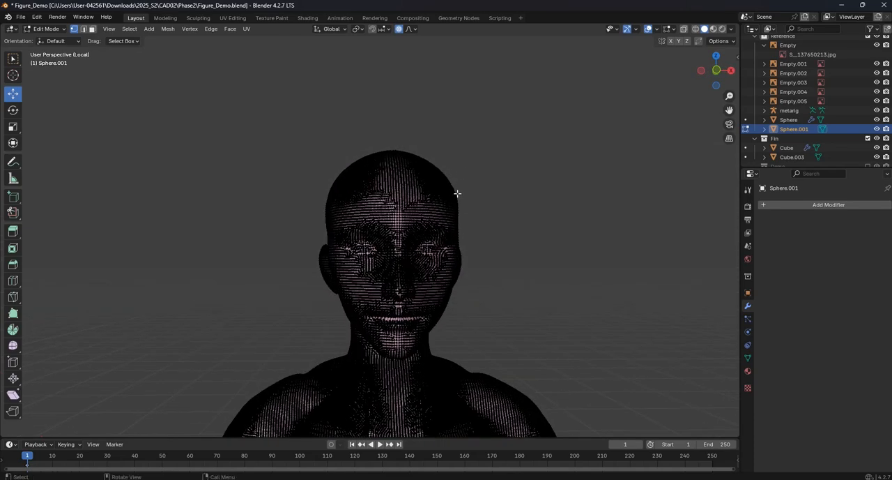
pyautogui.press('Tab')
pyautogui.scroll(4, 461, 191)
pyautogui.moveTo(418, 150); pyautogui.dragTo(400, 156, button='middle')
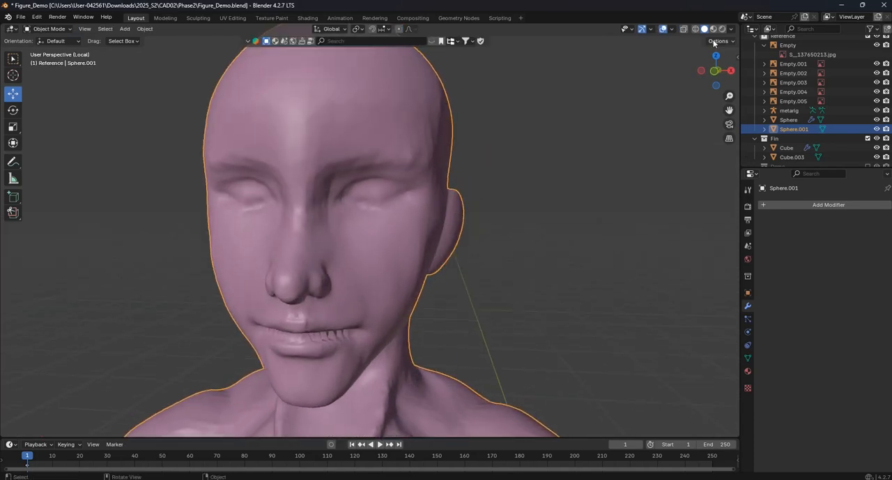
# - Return the figure to Sculpt Mode and enable mirrored sculpting across the X axis
pyautogui.click(46, 29)
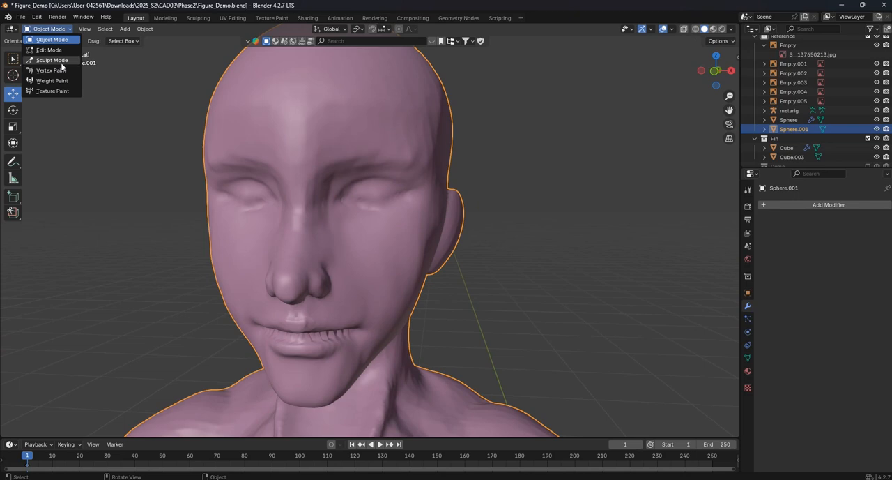
pyautogui.click(51, 60)
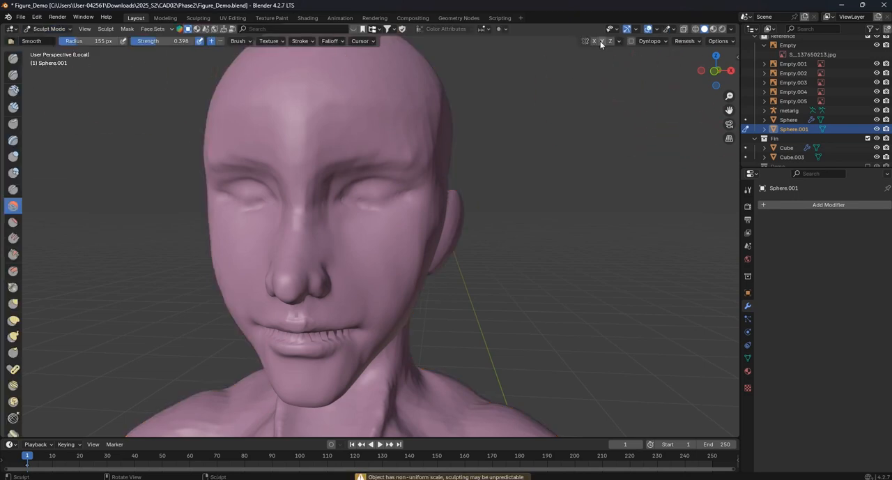
pyautogui.click(687, 41)
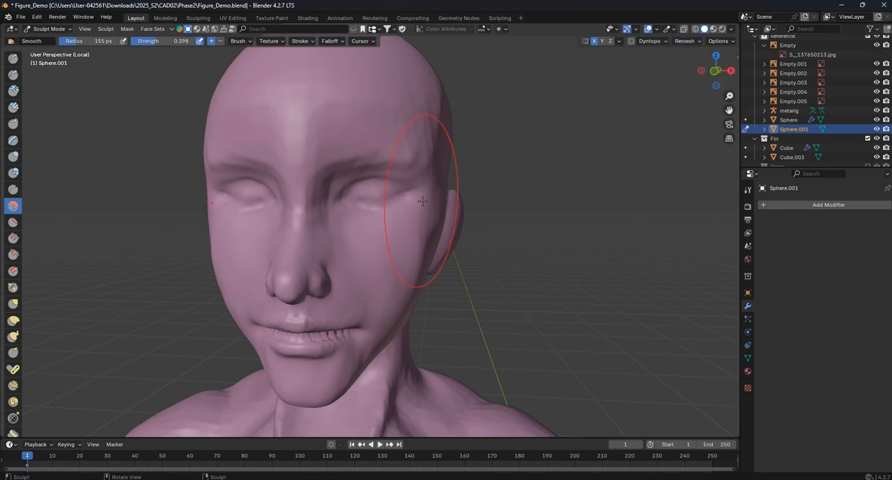
# - Smooth the cheeks, forehead, temples and side of the head symmetrically with the Smooth brush at a 155 px radius
pyautogui.moveTo(412, 149)
pyautogui.mouseDown(button='middle')
pyautogui.moveTo(372, 155)
pyautogui.moveTo(333, 180)
pyautogui.mouseUp(button='middle')
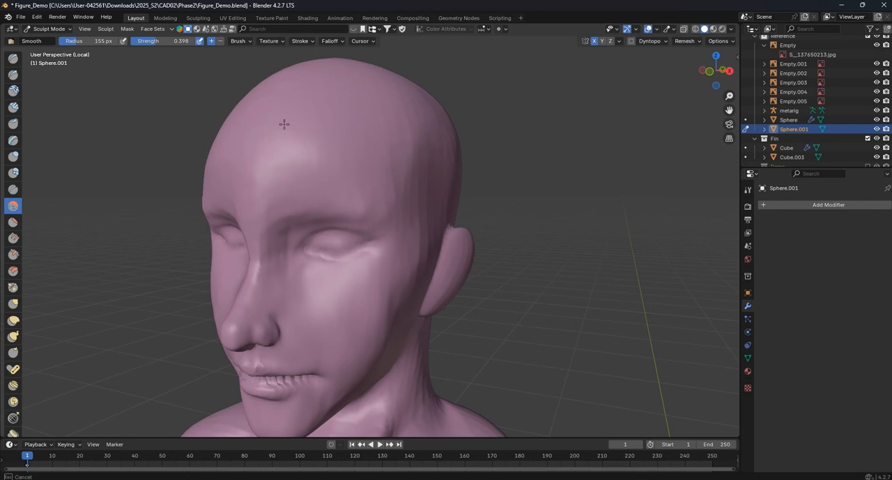
pyautogui.moveTo(264, 134); pyautogui.dragTo(283, 131, button='middle')
pyautogui.moveTo(343, 261); pyautogui.dragTo(313, 260, button='middle')
pyautogui.moveTo(348, 136)
pyautogui.mouseDown(button='middle')
pyautogui.moveTo(379, 153)
pyautogui.moveTo(409, 108)
pyautogui.mouseUp(button='middle')
pyautogui.moveTo(261, 171); pyautogui.dragTo(399, 155, button='middle')
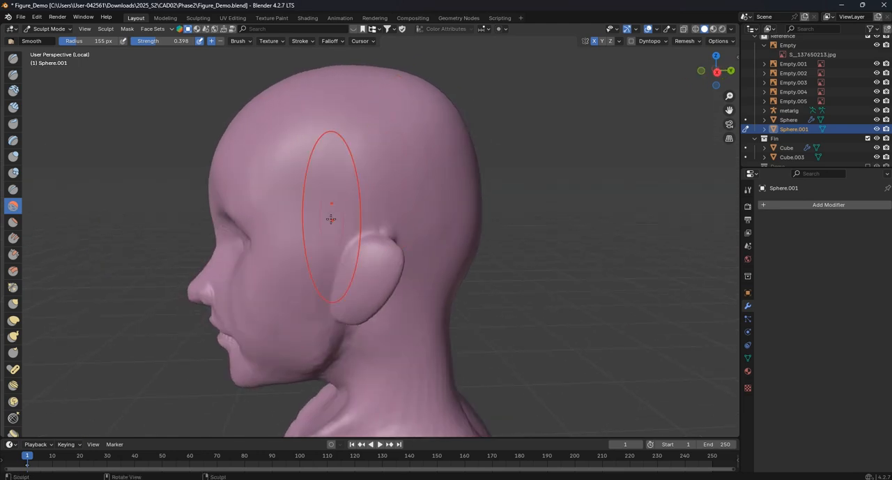
pyautogui.moveTo(325, 209); pyautogui.dragTo(331, 215, button='middle')
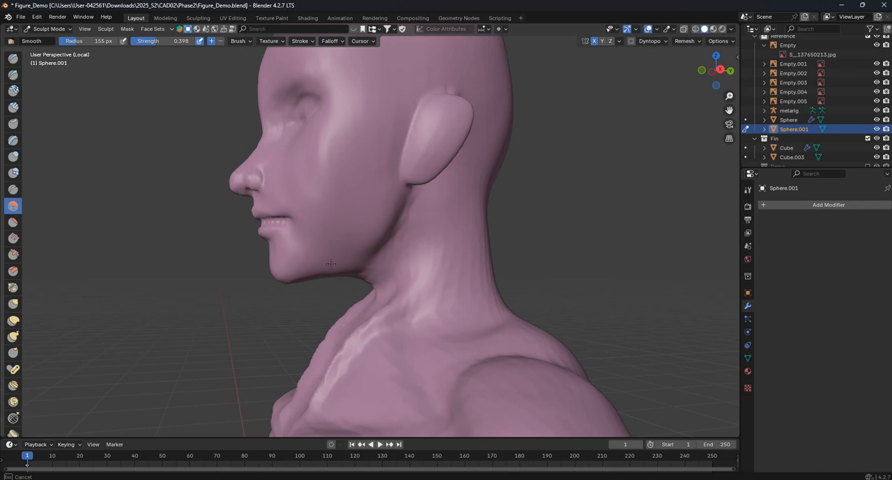
# - Smooth the neck and upper back from the side and rear, enlarging the Smooth brush radius to 268 px
pyautogui.moveTo(464, 244)
pyautogui.mouseDown(button='middle')
pyautogui.moveTo(462, 272)
pyautogui.moveTo(499, 213)
pyautogui.mouseUp(button='middle')
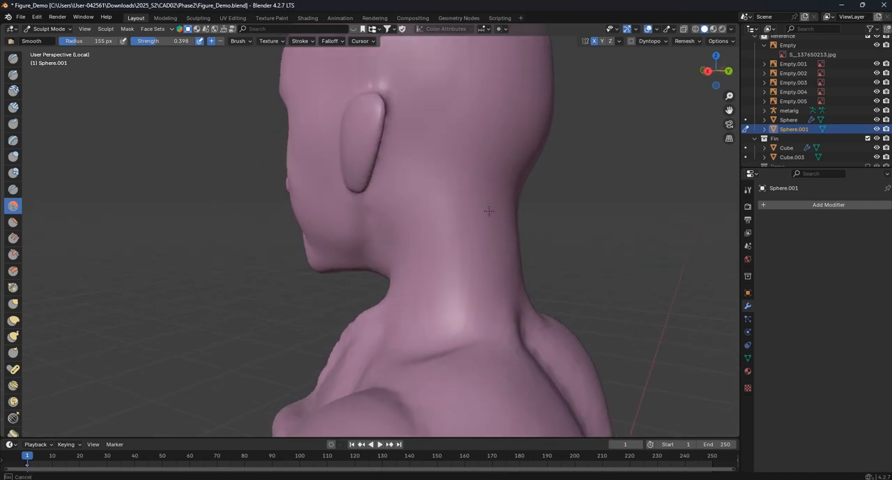
pyautogui.moveTo(495, 289); pyautogui.dragTo(487, 301)
pyautogui.moveTo(418, 313); pyautogui.dragTo(519, 321, button='middle')
pyautogui.keyDown('shift'); pyautogui.moveTo(440, 375); pyautogui.dragTo(433, 288, button='middle'); pyautogui.keyUp('shift')
pyautogui.press('f')
pyautogui.click(484, 281)
pyautogui.moveTo(484, 300)
pyautogui.mouseDown()
pyautogui.moveTo(445, 322)
pyautogui.moveTo(370, 307)
pyautogui.moveTo(387, 315)
pyautogui.mouseUp()
# - Adjust the shape of the buttocks from behind with the Grab brush at a 181 px radius
pyautogui.scroll(-5, 388, 325)
pyautogui.keyDown('shift'); pyautogui.moveTo(388, 325); pyautogui.dragTo(410, 208, button='middle'); pyautogui.keyUp('shift')
pyautogui.moveTo(409, 223)
pyautogui.mouseDown()
pyautogui.moveTo(344, 275)
pyautogui.moveTo(457, 381)
pyautogui.mouseUp()
pyautogui.keyDown('shift'); pyautogui.moveTo(457, 381); pyautogui.dragTo(392, 223, button='middle'); pyautogui.keyUp('shift')
pyautogui.scroll(-5, 389, 345)
pyautogui.moveTo(389, 345); pyautogui.dragTo(388, 279, button='middle')
pyautogui.scroll(2, 388, 279)
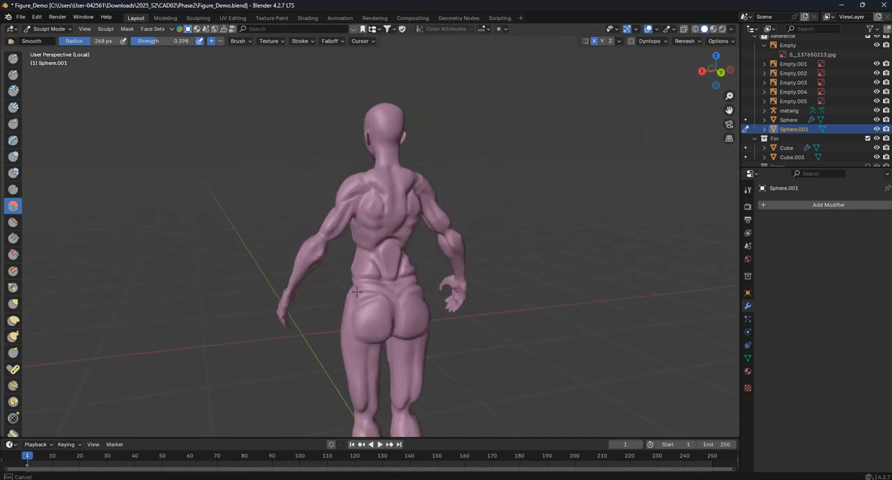
pyautogui.scroll(3, 370, 341)
pyautogui.scroll(2, 384, 271)
pyautogui.keyDown('shift'); pyautogui.moveTo(378, 375); pyautogui.dragTo(293, 241, button='middle'); pyautogui.keyUp('shift')
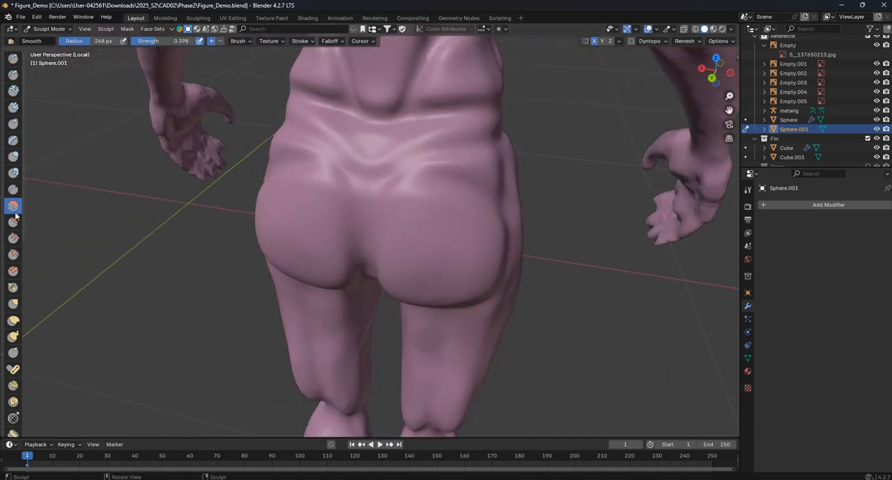
pyautogui.press('f')
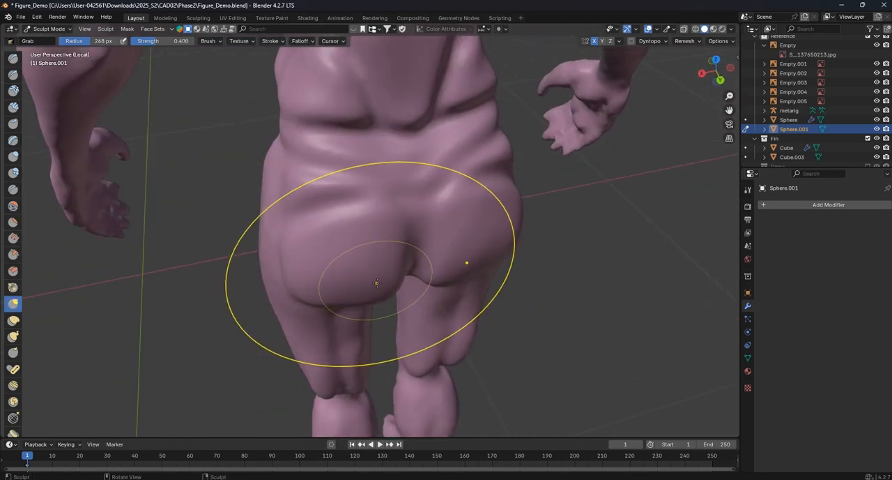
pyautogui.click(354, 281)
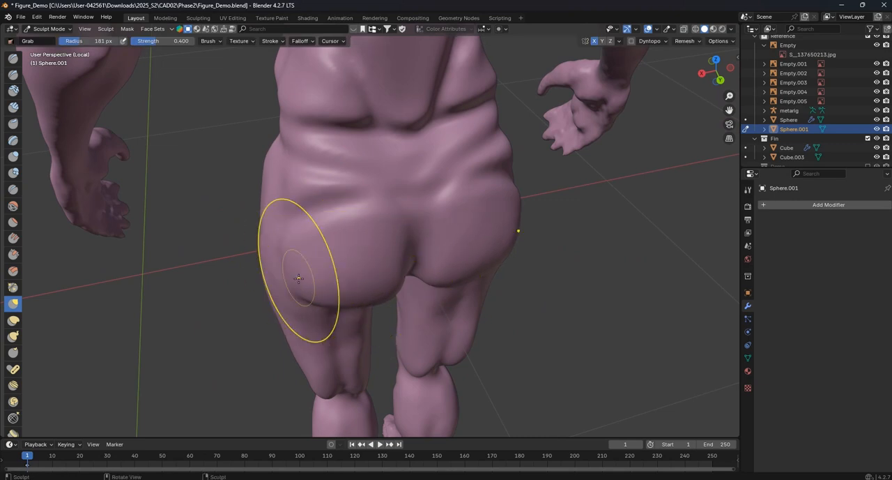
pyautogui.moveTo(349, 270)
pyautogui.mouseDown(button='middle')
pyautogui.moveTo(358, 288)
pyautogui.moveTo(379, 185)
pyautogui.moveTo(374, 288)
pyautogui.moveTo(370, 278)
pyautogui.moveTo(423, 218)
pyautogui.mouseUp(button='middle')
# - Lightly smooth the lower face around the mouth with the Smooth brush at strength 0.247
pyautogui.scroll(-2, 422, 218)
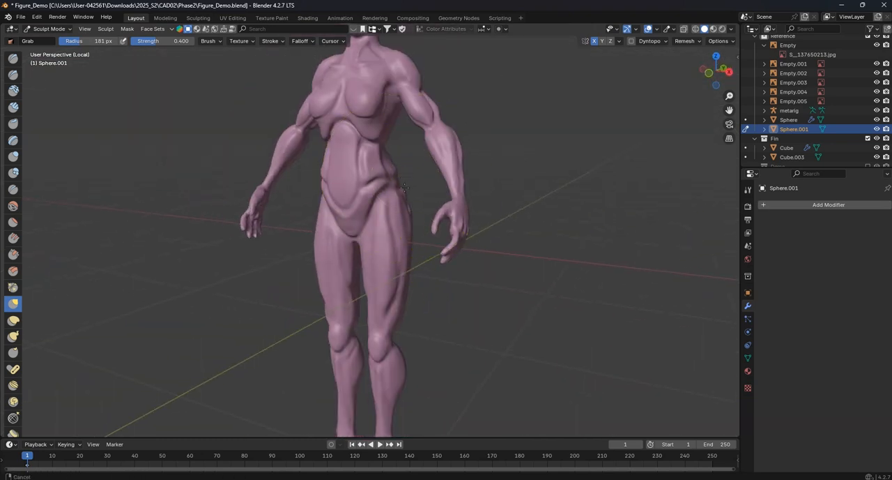
pyautogui.keyDown('shift'); pyautogui.moveTo(401, 94); pyautogui.dragTo(399, 190, button='middle'); pyautogui.keyUp('shift')
pyautogui.scroll(2, 399, 190)
pyautogui.keyDown('shift'); pyautogui.moveTo(393, 67); pyautogui.dragTo(380, 205, button='middle'); pyautogui.keyUp('shift')
pyautogui.scroll(2, 381, 205)
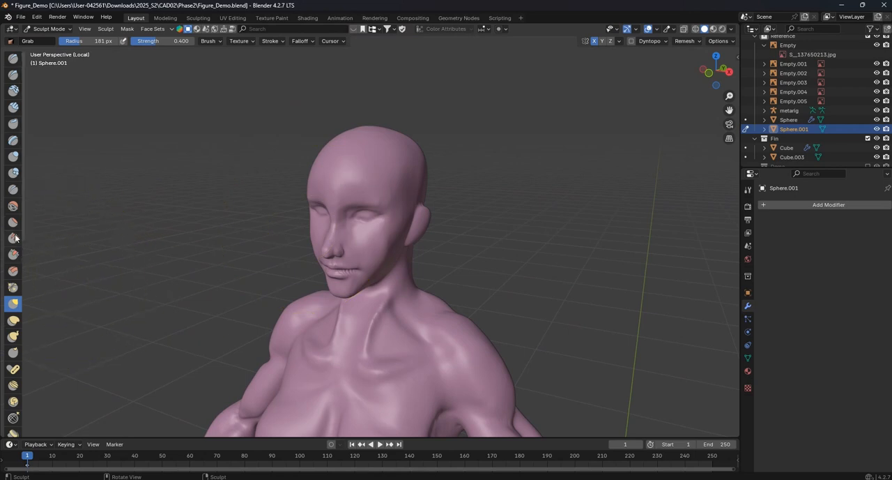
pyautogui.click(13, 206)
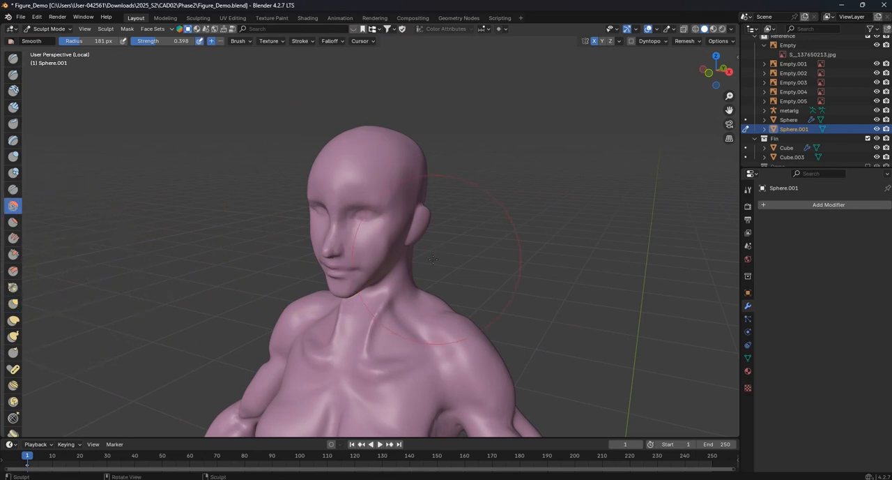
pyautogui.scroll(1, 438, 260)
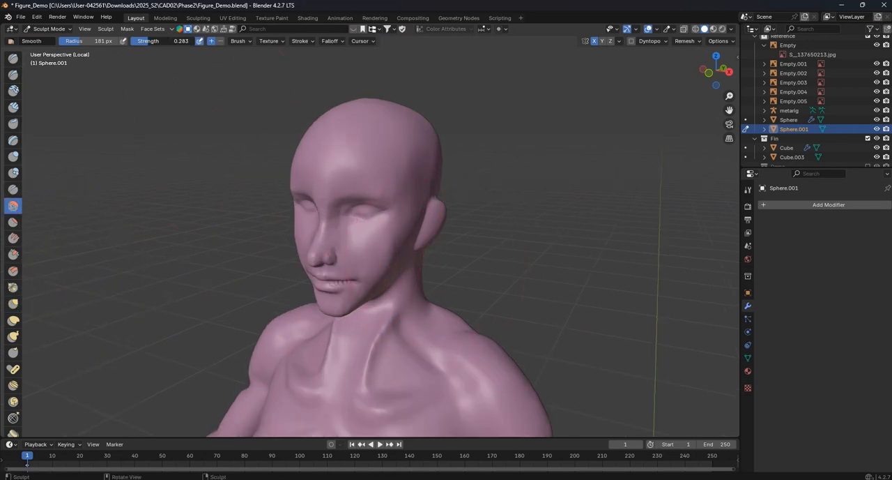
pyautogui.moveTo(382, 288); pyautogui.dragTo(407, 249, button='middle')
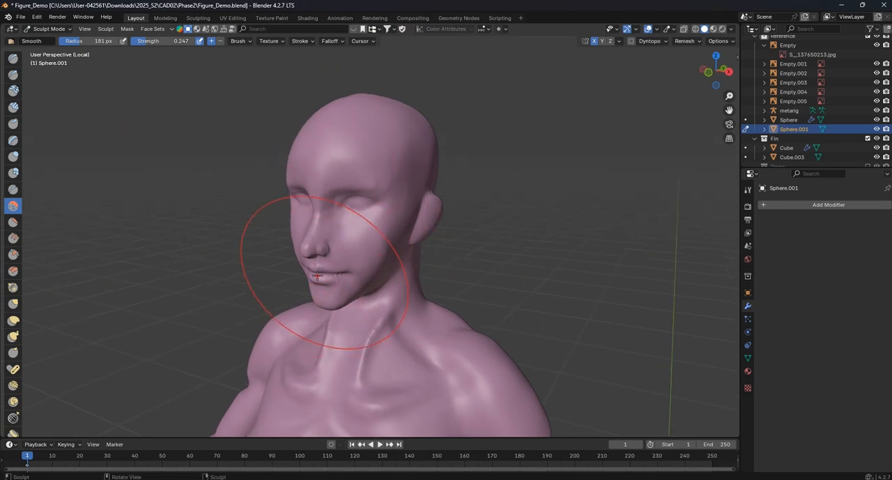
pyautogui.moveTo(303, 313)
pyautogui.mouseDown(button='middle')
pyautogui.moveTo(317, 168)
pyautogui.moveTo(310, 173)
pyautogui.moveTo(293, 193)
pyautogui.moveTo(421, 196)
pyautogui.mouseUp(button='middle')
# - Smooth the nose bridge, brow and forehead from the front view with the Smooth brush at a 66 px radius
pyautogui.press('KP_1')
pyautogui.scroll(5, 418, 192)
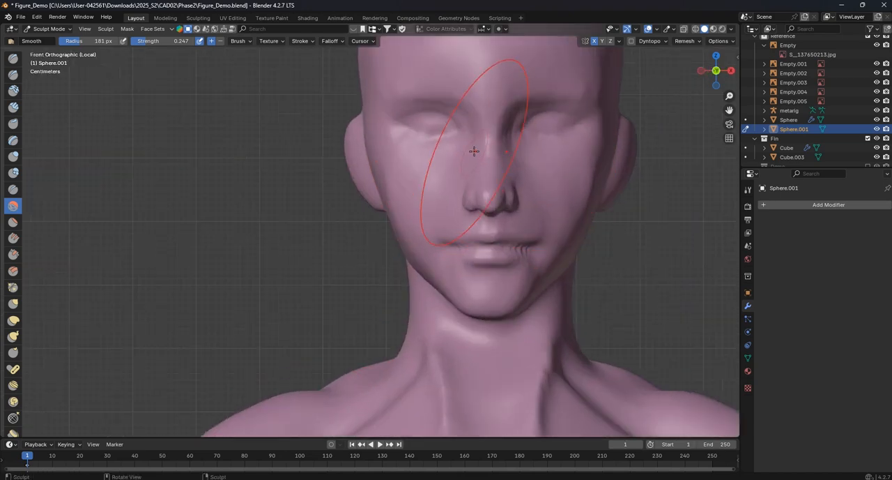
pyautogui.keyDown('shift'); pyautogui.moveTo(475, 149); pyautogui.dragTo(342, 209, button='middle'); pyautogui.keyUp('shift')
pyautogui.scroll(4, 335, 213)
pyautogui.keyDown('shift'); pyautogui.moveTo(442, 237); pyautogui.dragTo(358, 264, button='middle'); pyautogui.keyUp('shift')
pyautogui.press('f')
pyautogui.click(327, 271)
pyautogui.press('f')
pyautogui.click(323, 192)
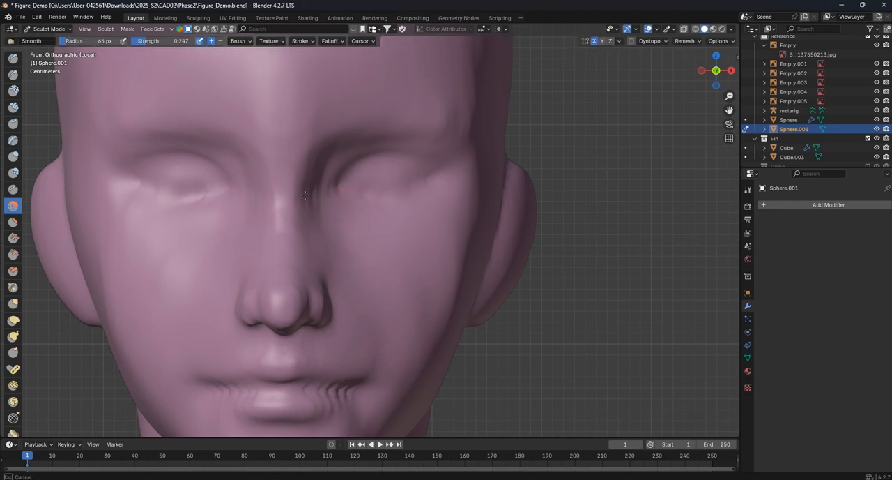
pyautogui.keyDown('shift'); pyautogui.moveTo(373, 241); pyautogui.dragTo(360, 307, button='middle'); pyautogui.keyUp('shift')
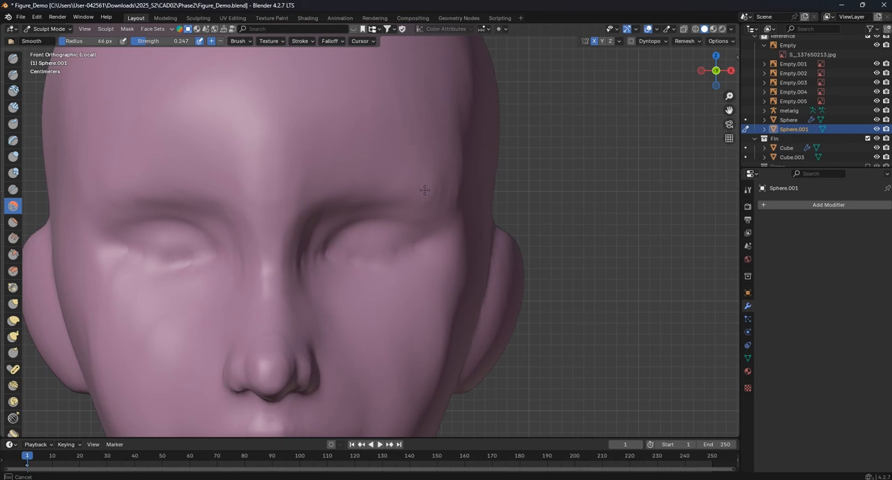
pyautogui.keyDown('shift'); pyautogui.moveTo(424, 190); pyautogui.dragTo(451, 180, button='middle'); pyautogui.keyUp('shift')
pyautogui.keyDown('shift'); pyautogui.moveTo(357, 170); pyautogui.dragTo(339, 191, button='middle'); pyautogui.keyUp('shift')
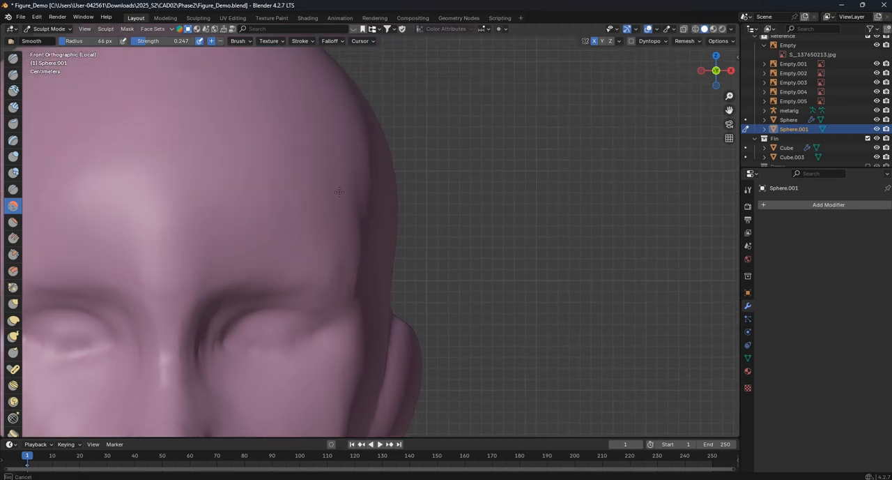
pyautogui.keyDown('shift'); pyautogui.moveTo(327, 262); pyautogui.dragTo(398, 145, button='middle'); pyautogui.keyUp('shift')
pyautogui.scroll(2, 317, 192)
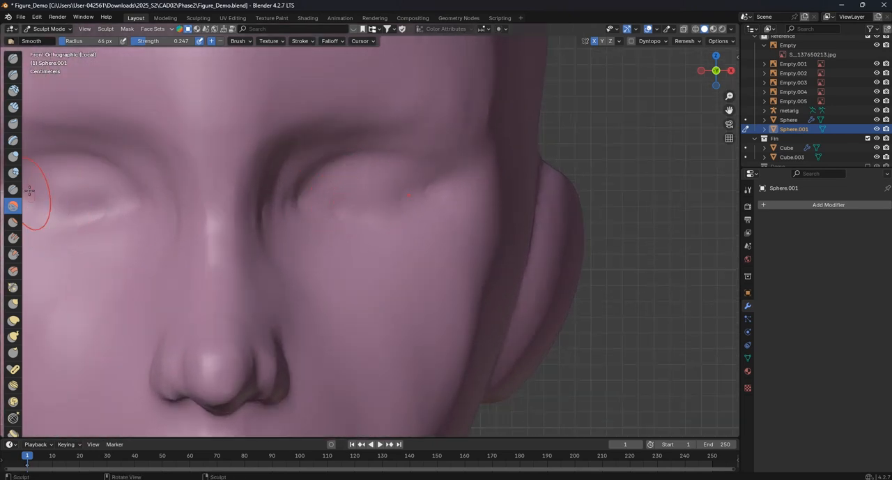
# - Enable Dyntopo on the figure, accepting the loss of attribute data, and save the file
pyautogui.click(634, 40)
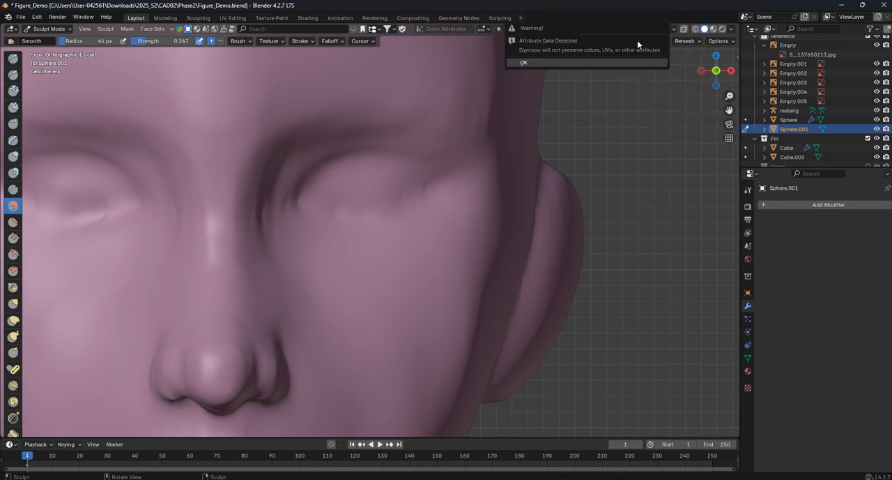
pyautogui.click(641, 62)
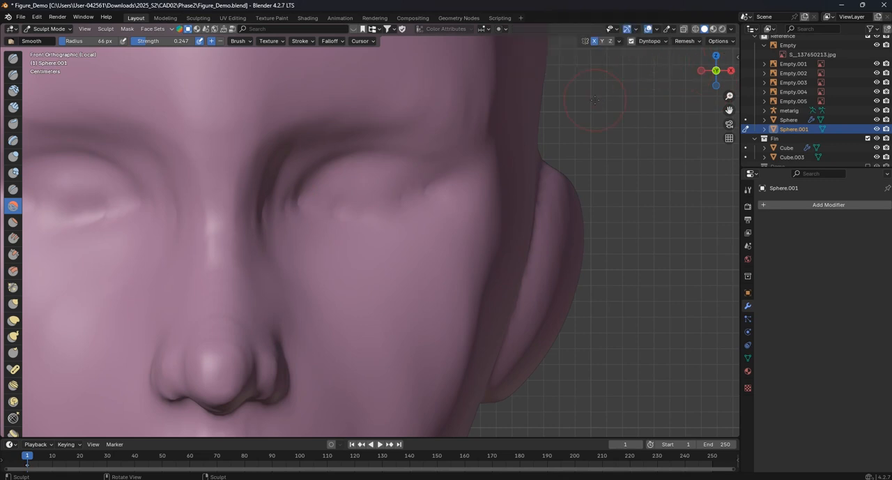
pyautogui.hotkey('ctrl', 's')
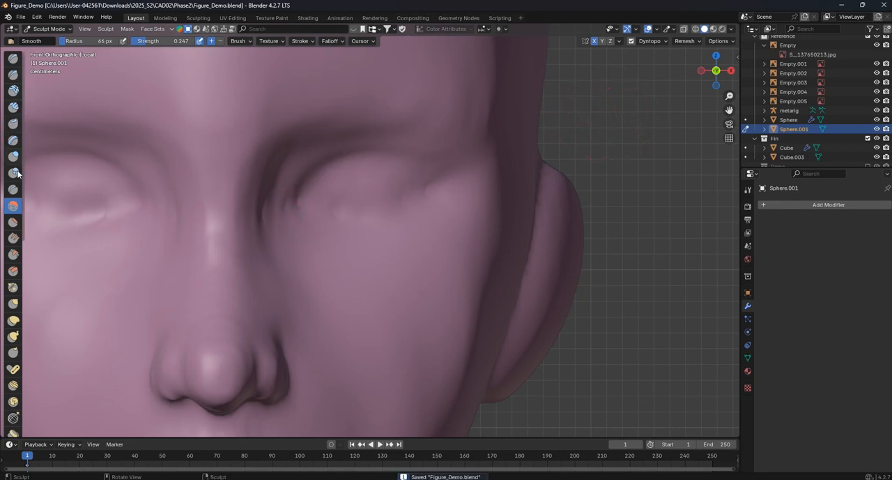
# - Carve the upper eyelid line from inner to outer corner with the Crease brush at a 45 px radius
pyautogui.click(13, 188)
pyautogui.scroll(3, 398, 175)
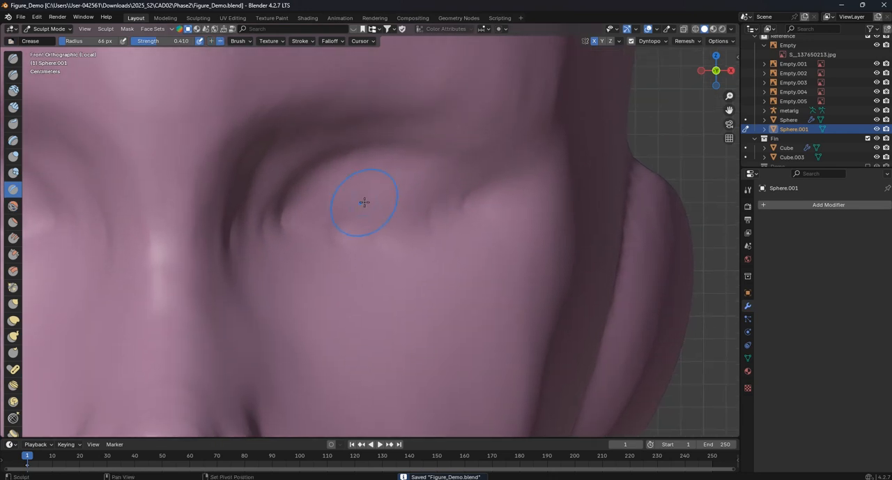
pyautogui.press('f')
pyautogui.click(333, 206)
pyautogui.press('f')
pyautogui.click(285, 216)
pyautogui.moveTo(457, 148); pyautogui.dragTo(454, 149)
pyautogui.hotkey('ctrl', 'z')
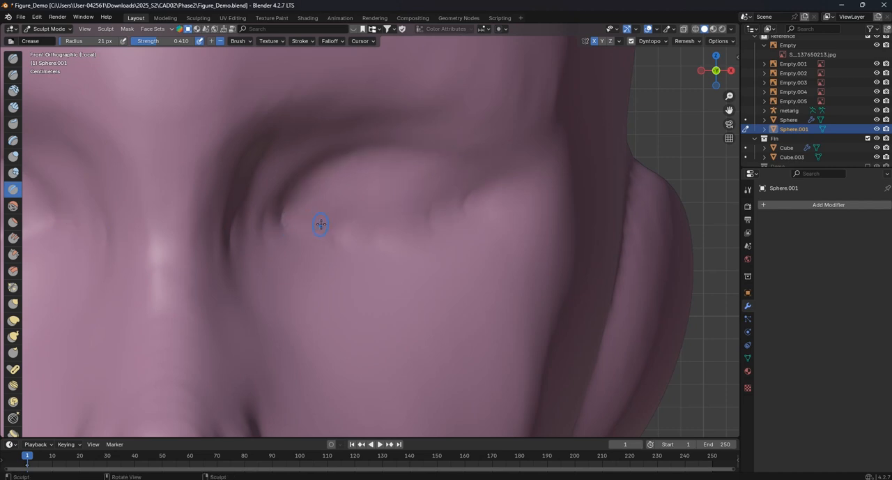
pyautogui.press('f')
pyautogui.click(337, 221)
pyautogui.moveTo(276, 222)
pyautogui.mouseDown()
pyautogui.moveTo(274, 202)
pyautogui.moveTo(317, 171)
pyautogui.moveTo(399, 159)
pyautogui.mouseUp()
pyautogui.moveTo(478, 173); pyautogui.dragTo(488, 183)
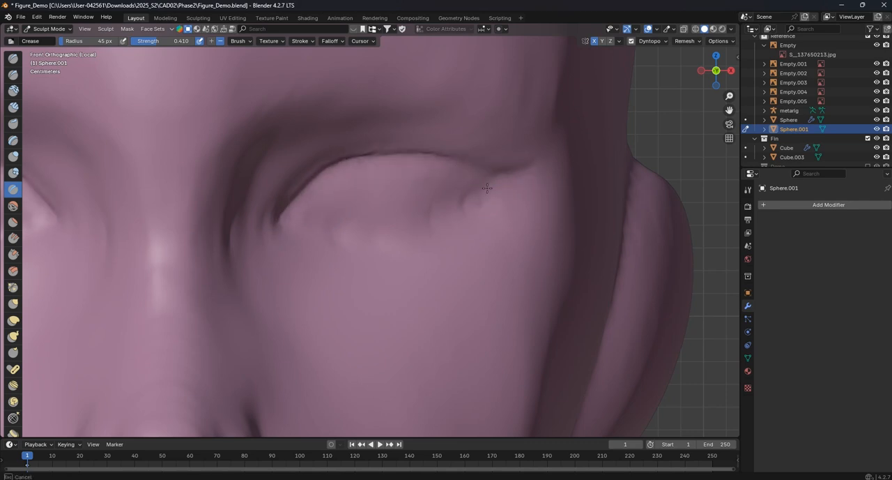
# - Carve the lower eyelid line up to the outer eye corner with the same Crease brush
pyautogui.moveTo(445, 225)
pyautogui.mouseDown()
pyautogui.moveTo(481, 199)
pyautogui.moveTo(379, 234)
pyautogui.mouseUp()
pyautogui.moveTo(313, 226)
pyautogui.mouseDown()
pyautogui.moveTo(462, 215)
pyautogui.moveTo(497, 181)
pyautogui.mouseUp()
pyautogui.scroll(-5, 467, 195)
pyautogui.scroll(6, 363, 239)
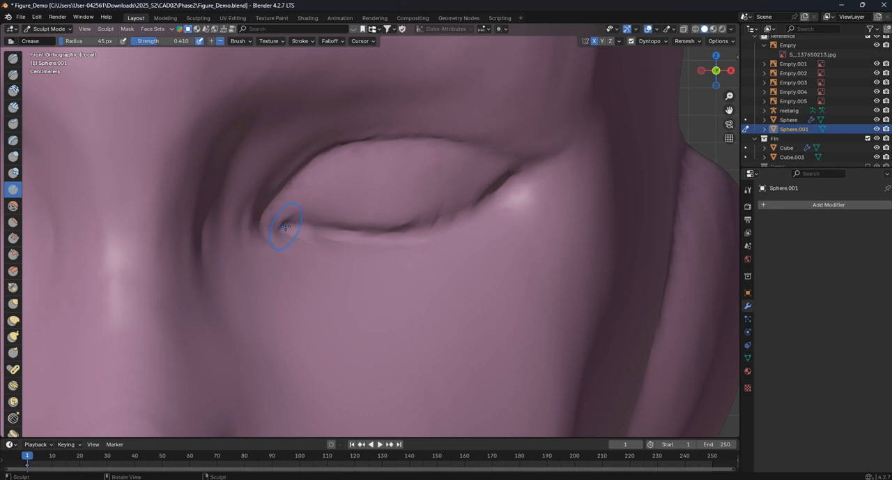
# - Carve a fine eyelid fold above the upper lid with the Crease brush at a 22 px radius, undoing unwanted strokes
pyautogui.scroll(-4, 317, 244)
pyautogui.press('f')
pyautogui.click(330, 237)
pyautogui.scroll(2, 323, 229)
pyautogui.press('f')
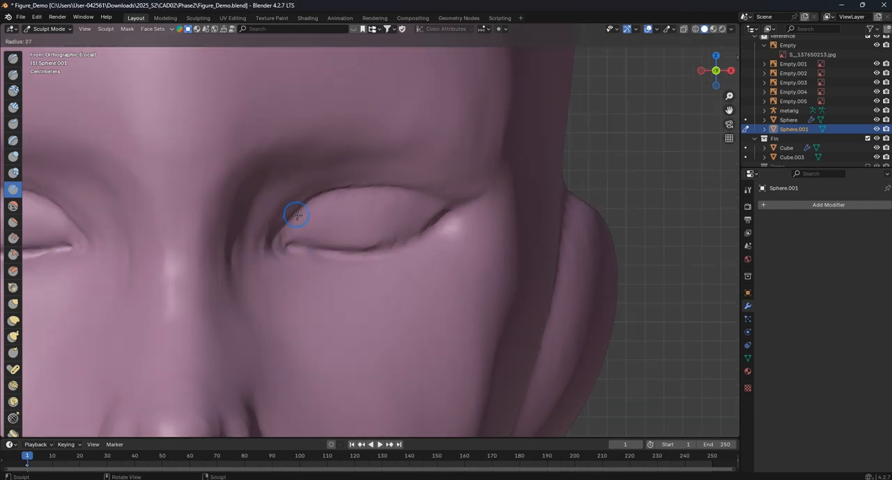
pyautogui.click(295, 214)
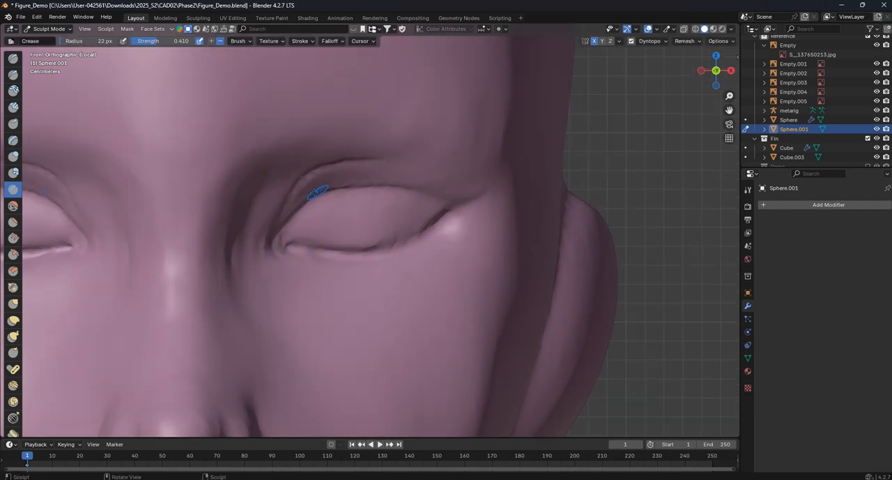
pyautogui.hotkey('ctrl', 'z')
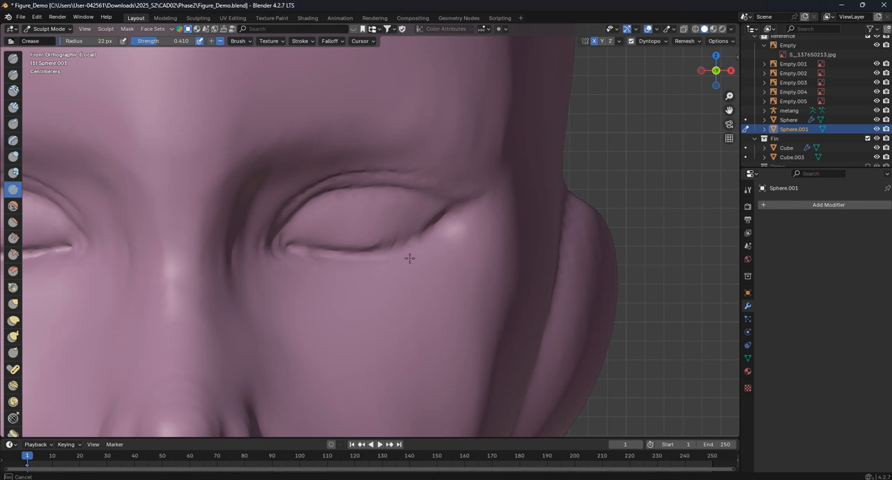
# - Refine the crease along the lower eyelid with the Crease brush reduced to an 11 px radius
pyautogui.press('f')
pyautogui.click(458, 233)
pyautogui.scroll(-6, 376, 265)
pyautogui.scroll(6, 384, 217)
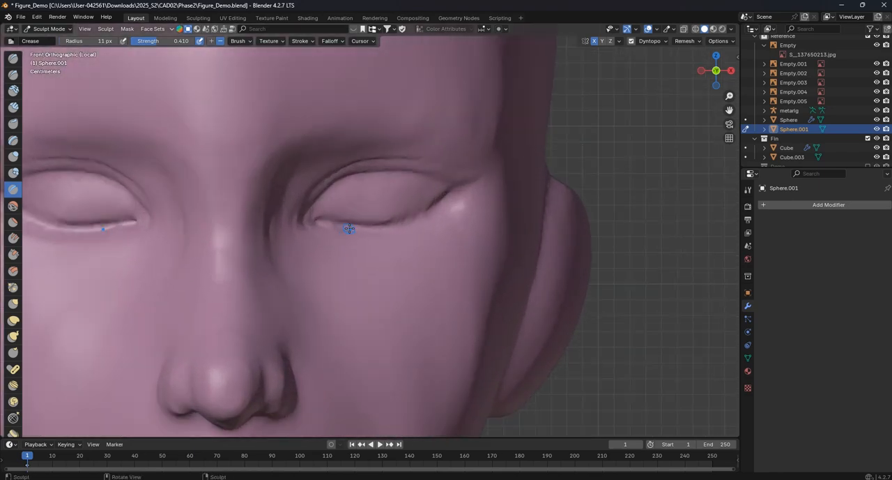
pyautogui.keyDown('shift'); pyautogui.moveTo(347, 227); pyautogui.dragTo(398, 228, button='middle'); pyautogui.keyUp('shift')
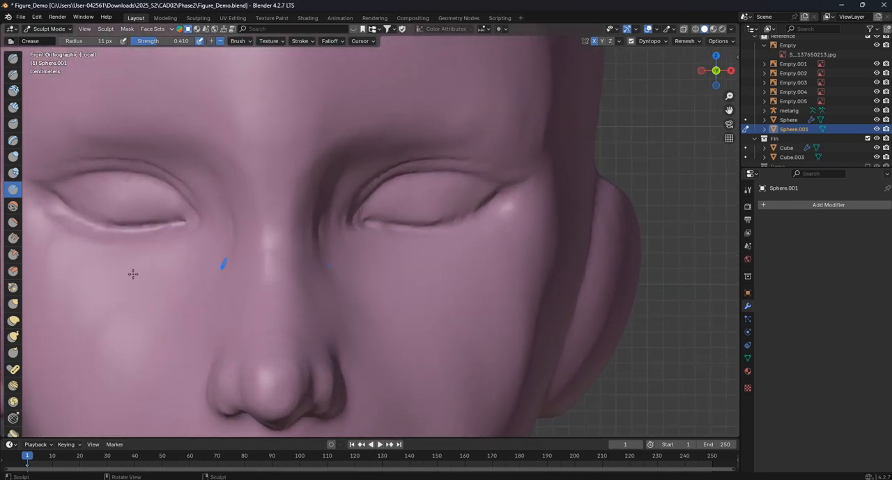
# - Pull the inner eye corners toward the nose with the Grab brush at a 161 px radius
pyautogui.click(12, 303)
pyautogui.press('f')
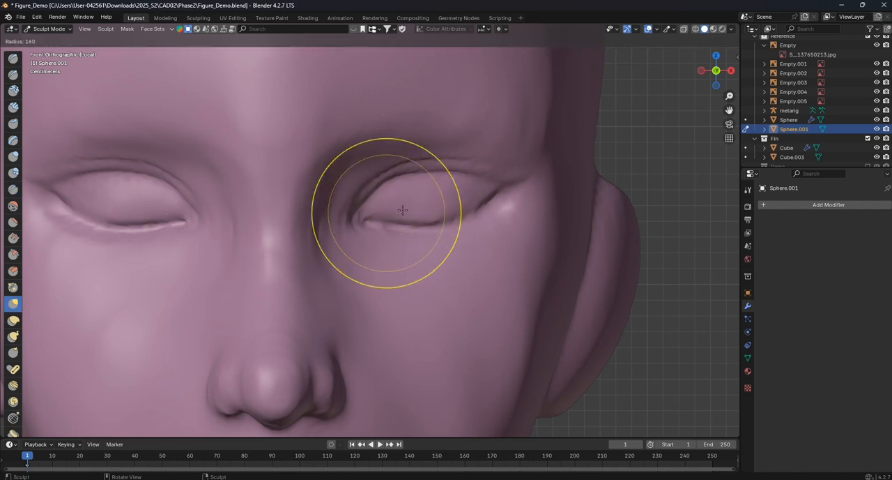
pyautogui.moveTo(339, 206); pyautogui.dragTo(339, 232)
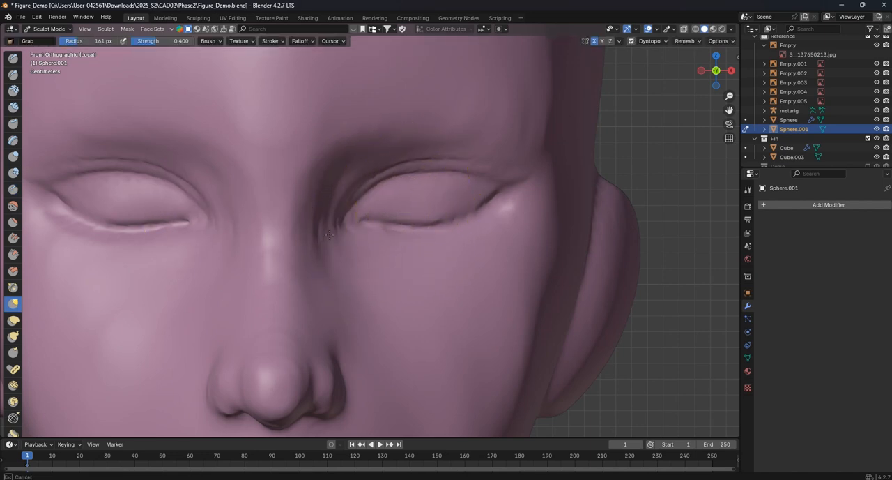
pyautogui.scroll(-4, 332, 223)
pyautogui.moveTo(438, 199); pyautogui.dragTo(435, 203)
# - Carve the line between the lips out to the mouth corners with the Crease brush at a 33 px radius
pyautogui.scroll(-1, 414, 232)
pyautogui.keyDown('shift'); pyautogui.moveTo(404, 241); pyautogui.dragTo(408, 170, button='middle'); pyautogui.keyUp('shift')
pyautogui.scroll(4, 386, 304)
pyautogui.keyDown('shift'); pyautogui.moveTo(387, 305); pyautogui.dragTo(405, 276, button='middle'); pyautogui.keyUp('shift')
pyautogui.scroll(1, 386, 299)
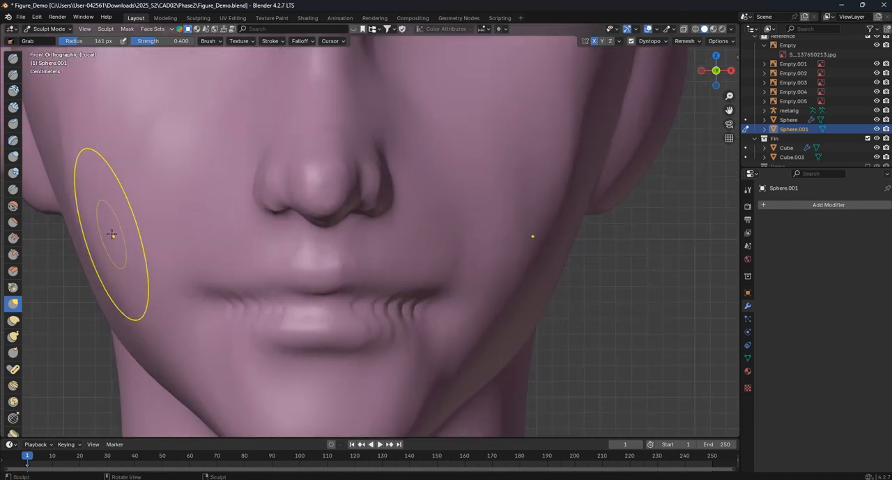
pyautogui.click(13, 191)
pyautogui.scroll(2, 283, 304)
pyautogui.keyDown('shift'); pyautogui.moveTo(285, 305); pyautogui.dragTo(339, 272, button='middle'); pyautogui.keyUp('shift')
pyautogui.press('f')
pyautogui.click(291, 307)
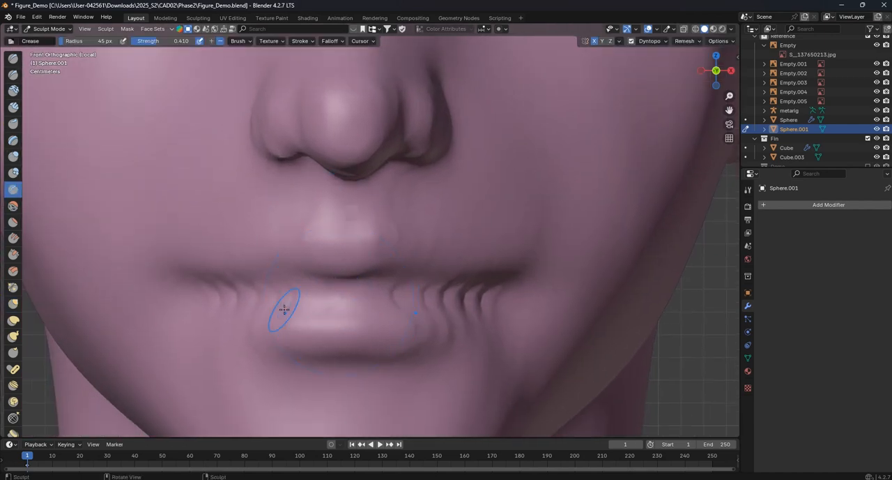
pyautogui.press('f')
pyautogui.click(179, 289)
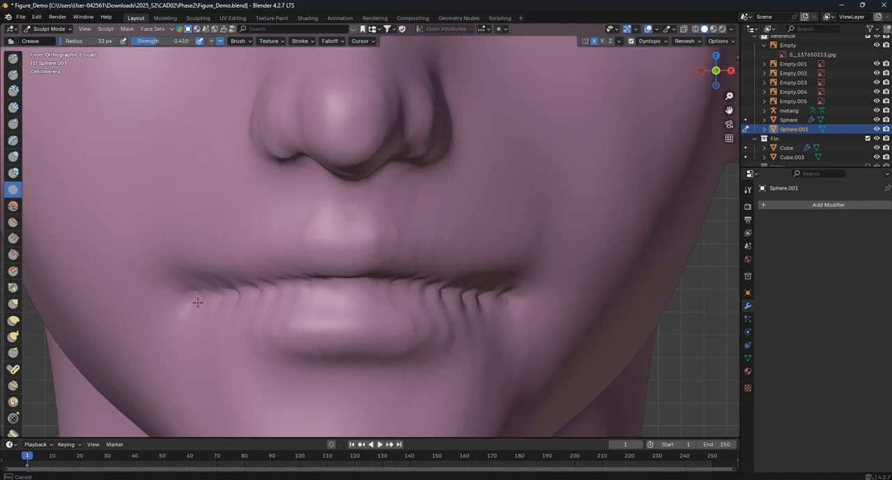
pyautogui.scroll(-4, 281, 281)
pyautogui.scroll(3, 281, 282)
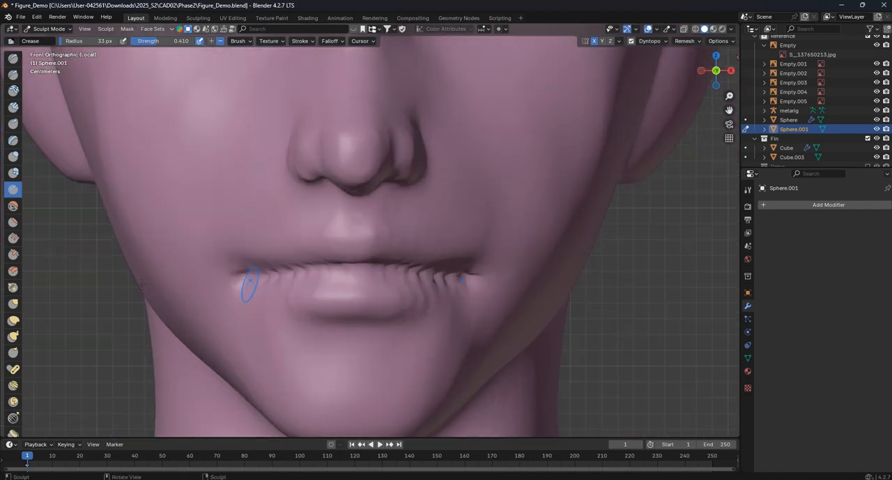
# - Build up the lower lip and its outer edges with the Draw brush at a 79 px radius
pyautogui.click(13, 60)
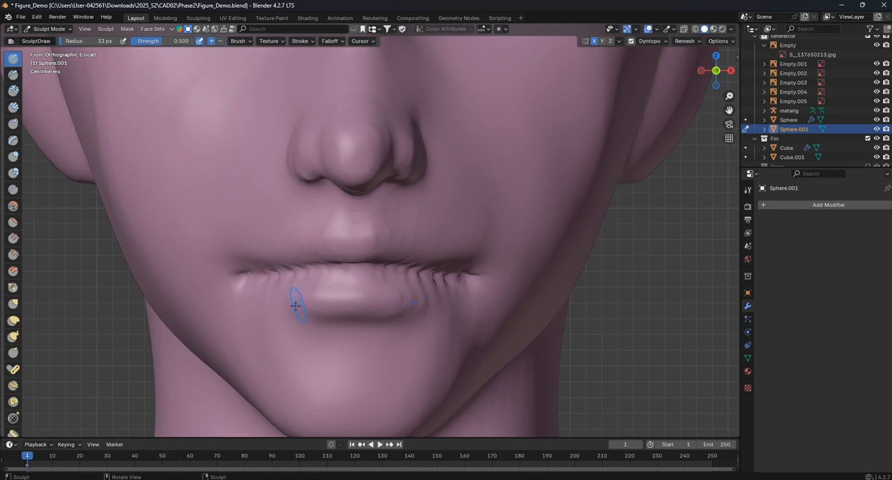
pyautogui.press('f')
pyautogui.click(289, 296)
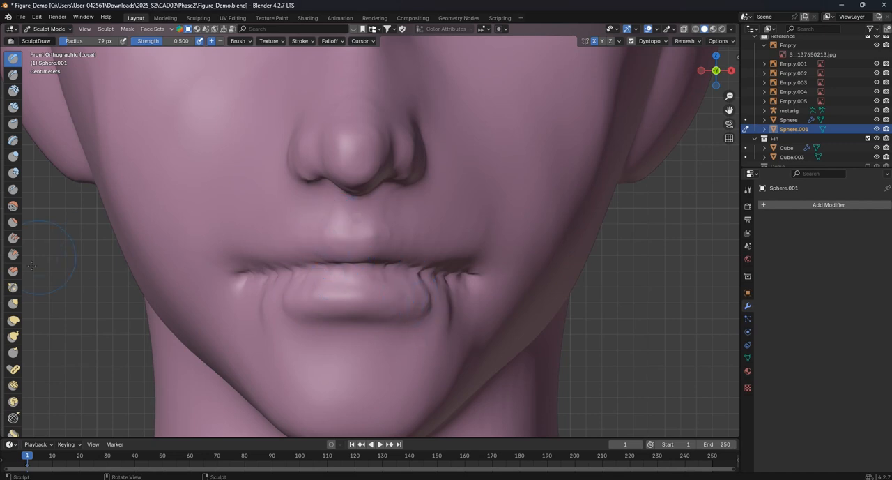
# - Adjust the shape of the upper lip with the Grab brush at a 79 px radius
pyautogui.click(13, 304)
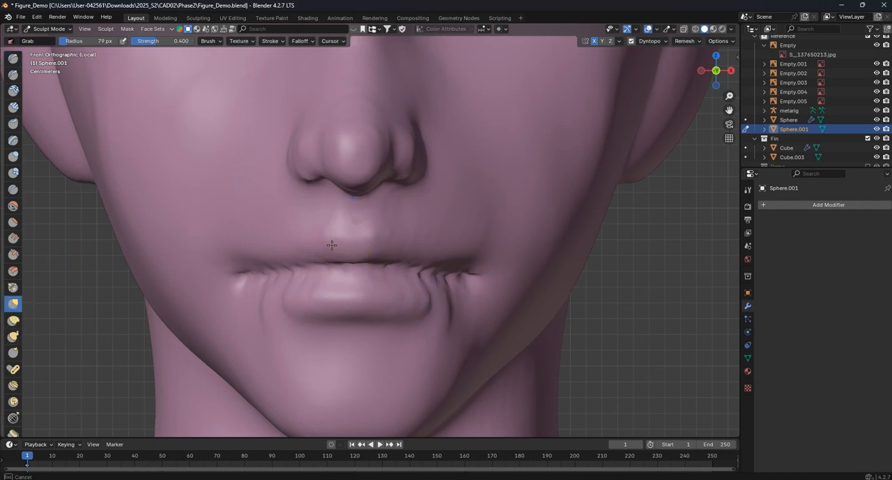
pyautogui.moveTo(334, 235)
pyautogui.mouseDown()
pyautogui.moveTo(335, 202)
pyautogui.moveTo(357, 184)
pyautogui.mouseUp()
pyautogui.moveTo(340, 208)
pyautogui.mouseDown(button='middle')
pyautogui.moveTo(313, 202)
pyautogui.moveTo(302, 219)
pyautogui.mouseUp(button='middle')
pyautogui.scroll(-4, 303, 223)
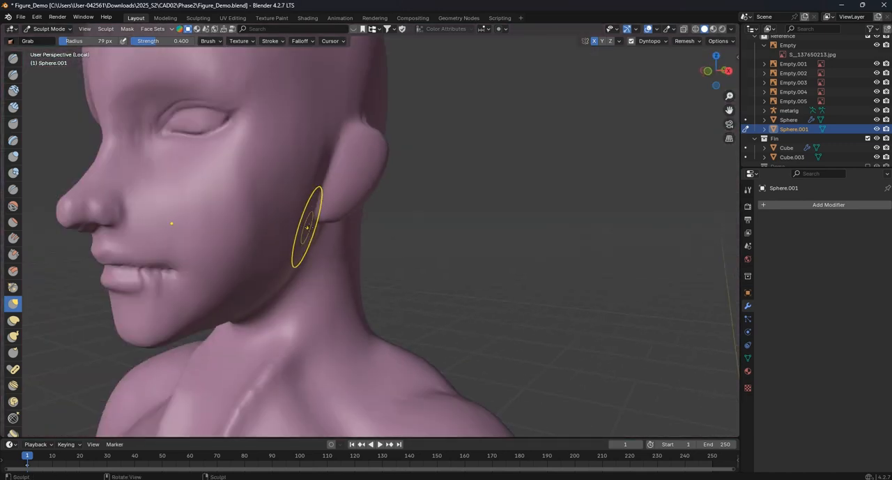
# - Reshape the underside of the nose in the right side view with the Grab brush enlarged to a 191 px radius
pyautogui.scroll(-3, 305, 232)
pyautogui.press('KP_3')
pyautogui.scroll(5, 145, 231)
pyautogui.keyDown('shift'); pyautogui.moveTo(81, 215); pyautogui.dragTo(492, 225, button='middle'); pyautogui.keyUp('shift')
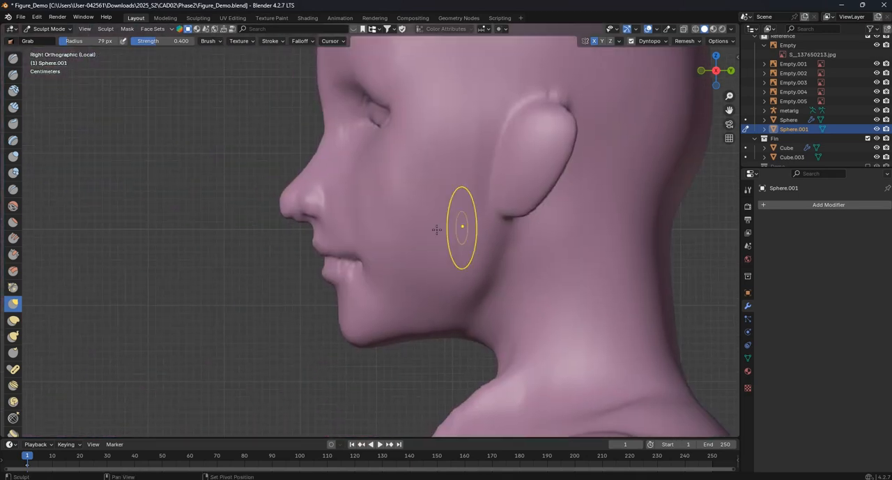
pyautogui.scroll(6, 362, 219)
pyautogui.scroll(3, 240, 209)
pyautogui.press('f')
pyautogui.click(276, 201)
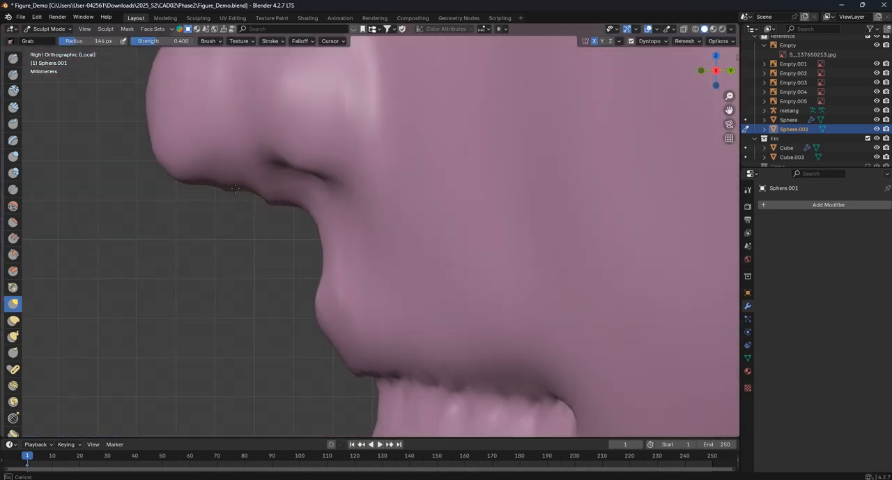
pyautogui.press('f')
pyautogui.click(263, 192)
pyautogui.moveTo(273, 202); pyautogui.dragTo(313, 211)
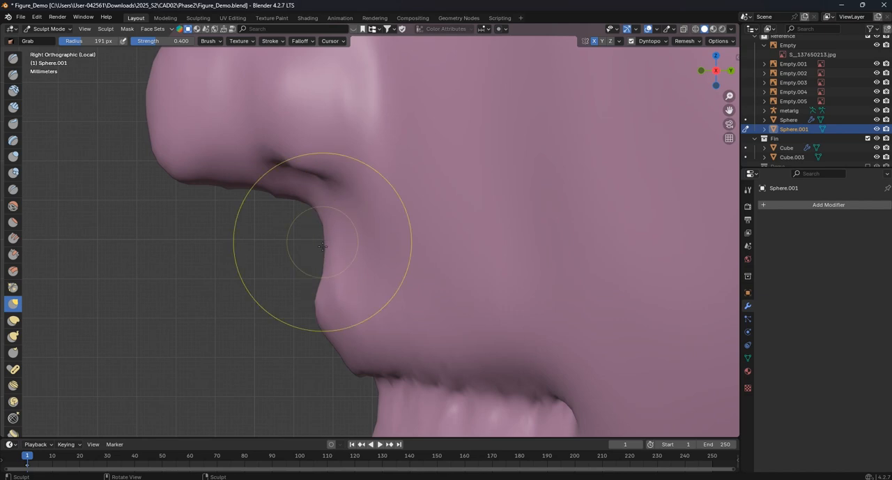
# - Pull the upper lip profile forward and lift the base of the nose with the same Grab brush
pyautogui.moveTo(318, 313); pyautogui.dragTo(312, 311)
pyautogui.moveTo(342, 349); pyautogui.dragTo(332, 355)
pyautogui.moveTo(328, 352); pyautogui.dragTo(319, 354)
pyautogui.moveTo(318, 315); pyautogui.dragTo(311, 312)
pyautogui.moveTo(278, 200); pyautogui.dragTo(274, 183)
# - Refine the nose profile in the side view with the Grab brush, reducing its radius to 148 px
pyautogui.scroll(-3, 361, 279)
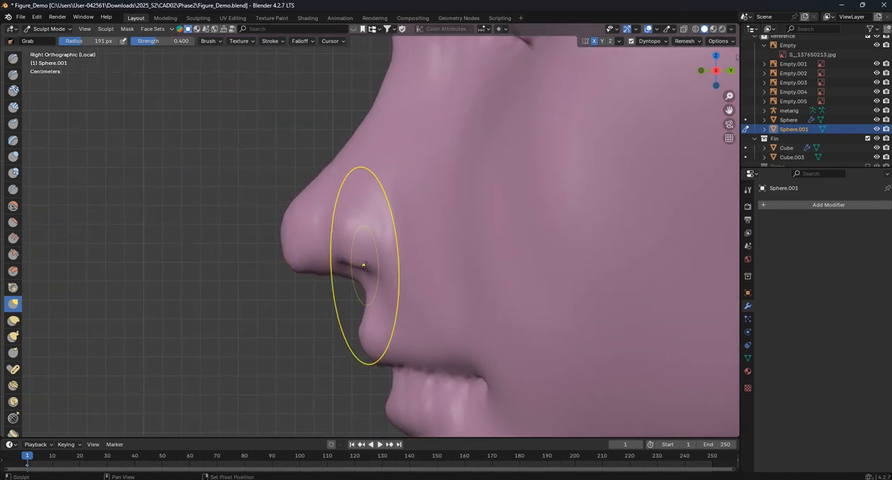
pyautogui.moveTo(265, 267); pyautogui.dragTo(274, 272)
pyautogui.moveTo(257, 237); pyautogui.dragTo(260, 237)
pyautogui.scroll(-8, 368, 215)
pyautogui.scroll(2, 367, 216)
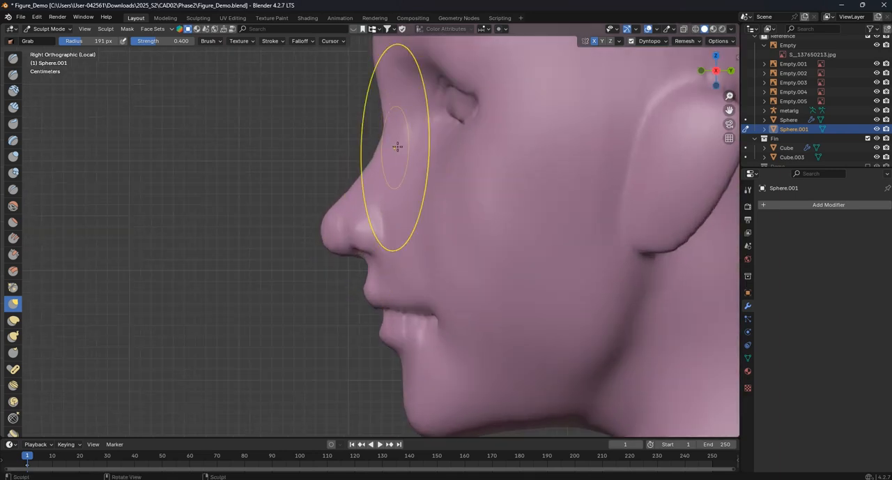
pyautogui.scroll(6, 403, 216)
pyautogui.press('f')
pyautogui.click(400, 244)
pyautogui.moveTo(382, 196); pyautogui.dragTo(376, 196)
# - Smooth the surface of the closed eye and its upper lid edge with the Smooth brush at a 67 px radius
pyautogui.moveTo(336, 201)
pyautogui.mouseDown(button='middle')
pyautogui.moveTo(461, 212)
pyautogui.moveTo(432, 223)
pyautogui.mouseUp(button='middle')
pyautogui.scroll(-4, 460, 212)
pyautogui.scroll(3, 423, 226)
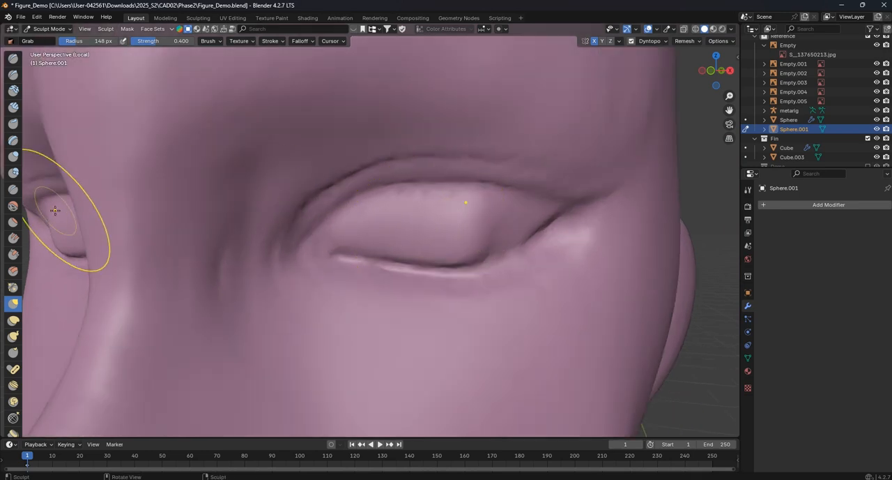
pyautogui.click(13, 205)
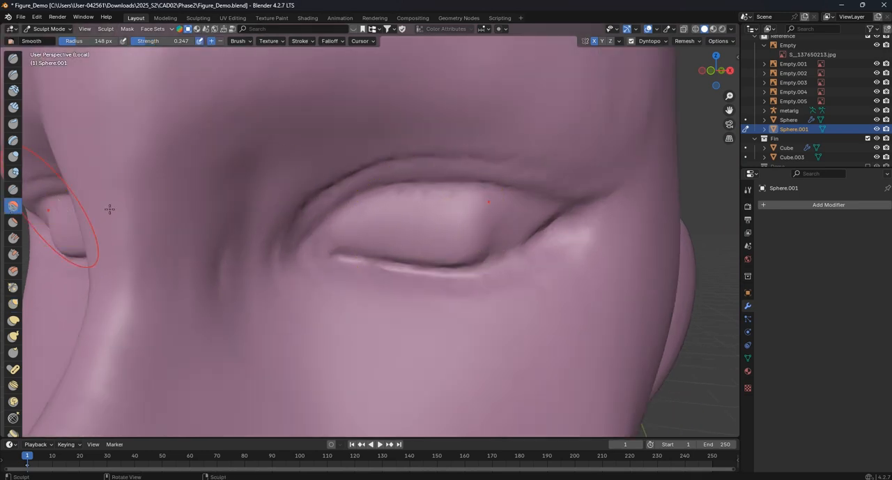
pyautogui.press('f')
pyautogui.click(426, 239)
pyautogui.moveTo(426, 240); pyautogui.dragTo(489, 243)
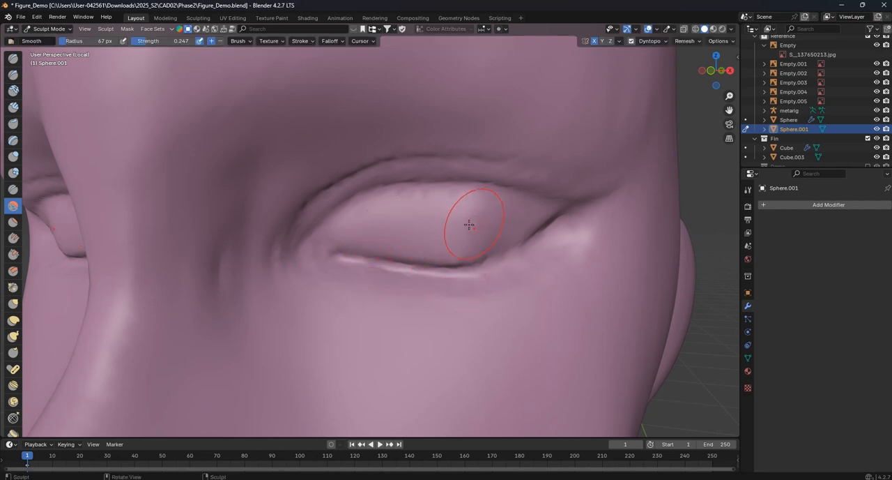
pyautogui.moveTo(386, 224)
pyautogui.mouseDown(button='middle')
pyautogui.moveTo(347, 221)
pyautogui.moveTo(348, 211)
pyautogui.mouseUp(button='middle')
pyautogui.moveTo(427, 204)
pyautogui.mouseDown()
pyautogui.moveTo(412, 212)
pyautogui.moveTo(419, 201)
pyautogui.mouseUp()
pyautogui.moveTo(421, 194); pyautogui.dragTo(452, 182, button='middle')
pyautogui.moveTo(450, 184)
pyautogui.mouseDown()
pyautogui.moveTo(377, 203)
pyautogui.moveTo(458, 203)
pyautogui.moveTo(450, 202)
pyautogui.mouseUp()
pyautogui.click(13, 61)
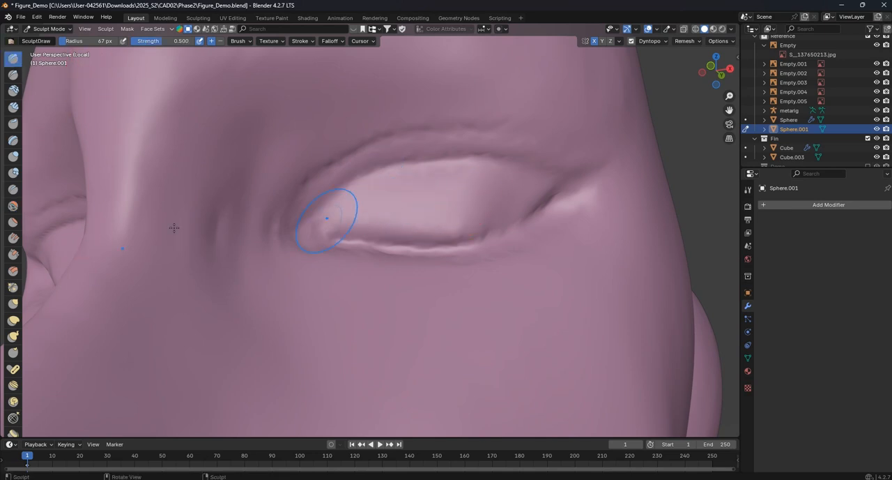
pyautogui.click(14, 172)
pyautogui.moveTo(423, 201); pyautogui.dragTo(430, 196)
pyautogui.hotkey('ctrl', 'z')
# - Adjust the eye area with the Grab brush and bulge the eyeball with the Blob brush at a 211 px radius
pyautogui.press('g')
pyautogui.moveTo(461, 195); pyautogui.dragTo(453, 167, button='middle')
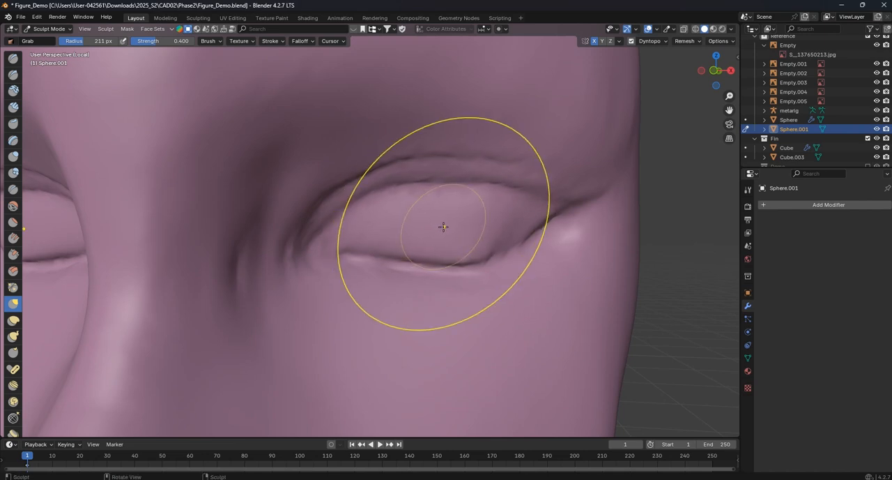
pyautogui.click(13, 174)
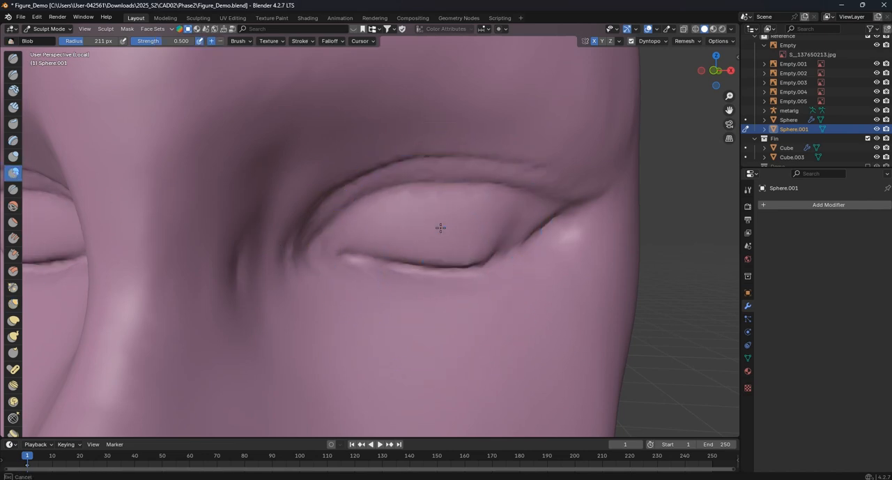
pyautogui.scroll(-2, 431, 238)
pyautogui.moveTo(431, 237)
pyautogui.mouseDown(button='middle')
pyautogui.moveTo(346, 207)
pyautogui.moveTo(356, 224)
pyautogui.moveTo(392, 223)
pyautogui.mouseUp(button='middle')
pyautogui.moveTo(392, 223); pyautogui.dragTo(384, 224)
pyautogui.moveTo(384, 224)
pyautogui.mouseDown(button='middle')
pyautogui.moveTo(446, 232)
pyautogui.moveTo(384, 217)
pyautogui.mouseUp(button='middle')
pyautogui.scroll(-4, 446, 233)
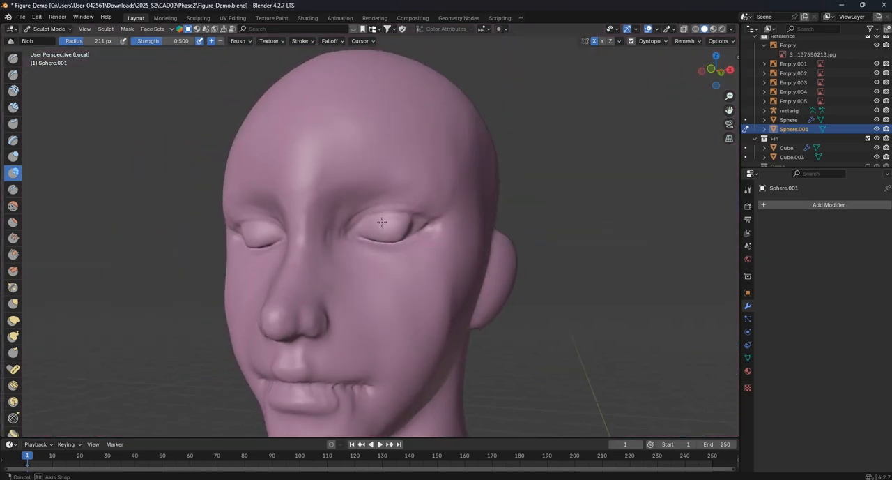
pyautogui.scroll(2, 405, 234)
# - Recarve the upper eyelid edge in the front view with the Crease brush at a 35 px radius
pyautogui.press('KP_1')
pyautogui.scroll(5, 405, 246)
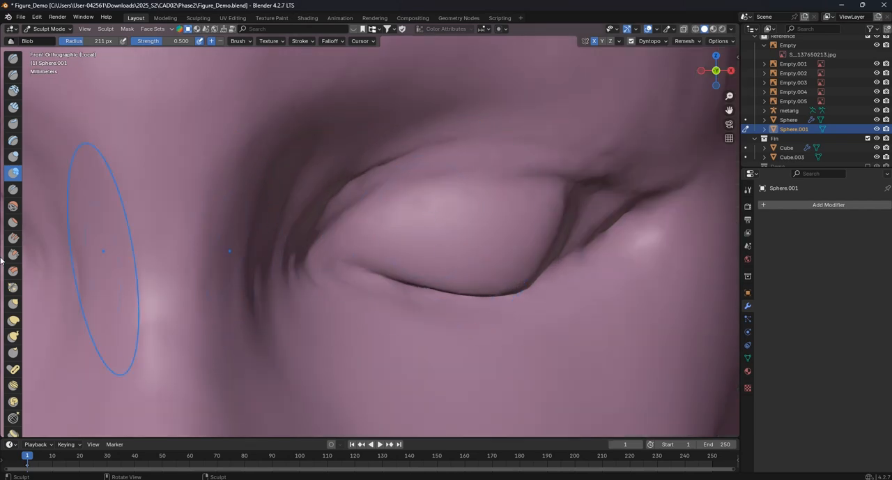
pyautogui.click(14, 140)
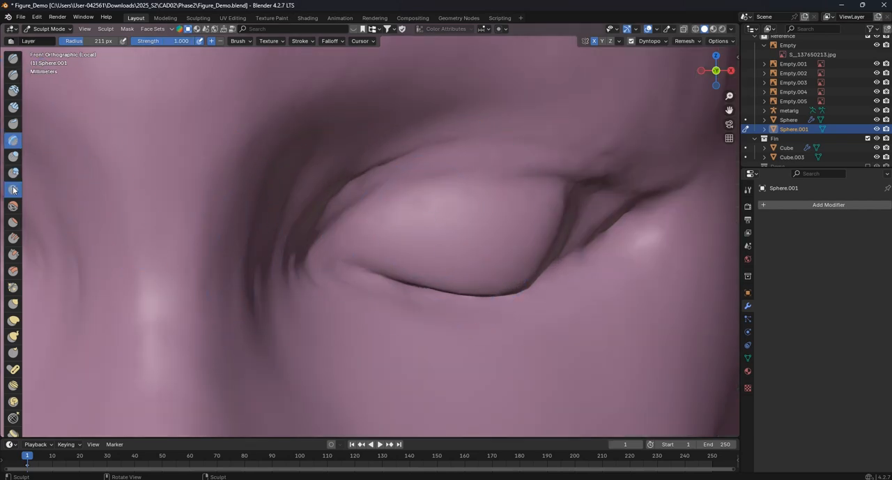
pyautogui.click(14, 190)
pyautogui.keyDown('shift'); pyautogui.moveTo(347, 218); pyautogui.dragTo(296, 246, button='middle'); pyautogui.keyUp('shift')
pyautogui.press('f')
pyautogui.click(375, 266)
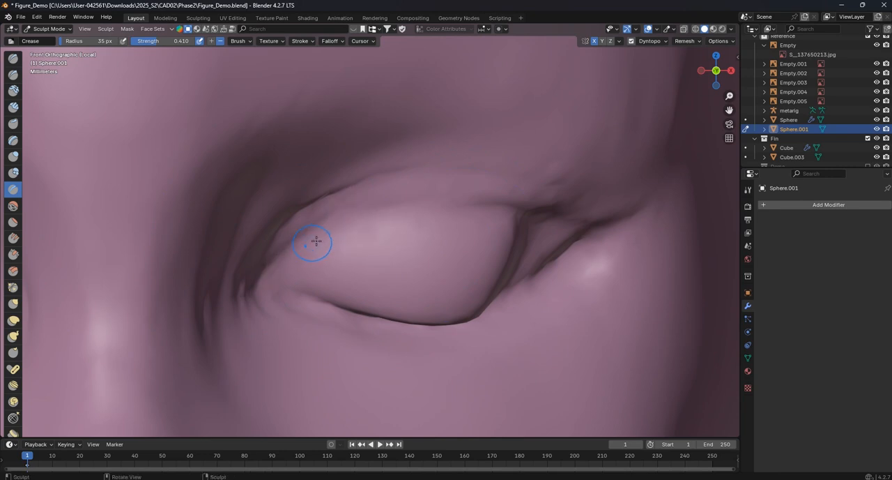
pyautogui.moveTo(295, 249); pyautogui.dragTo(435, 205)
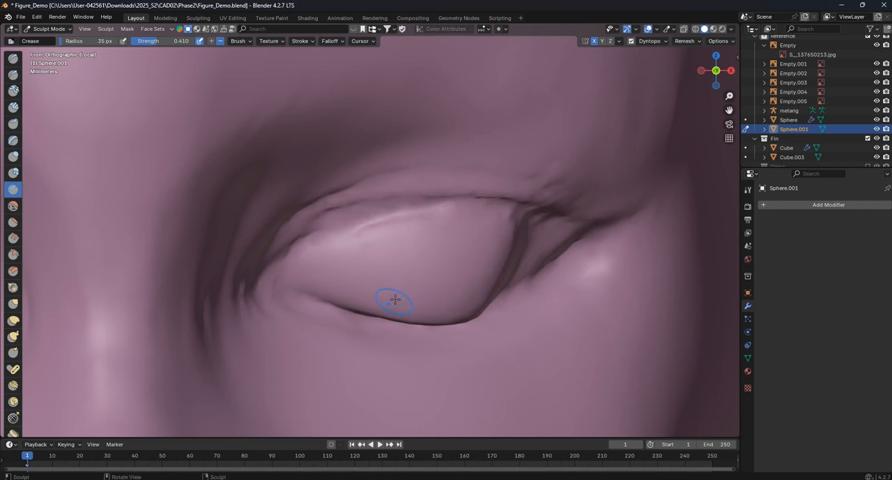
# - Carve a faint fold beneath the lower eyelid with the same Crease brush
pyautogui.keyDown('shift'); pyautogui.moveTo(395, 301); pyautogui.dragTo(347, 249, button='middle'); pyautogui.keyUp('shift')
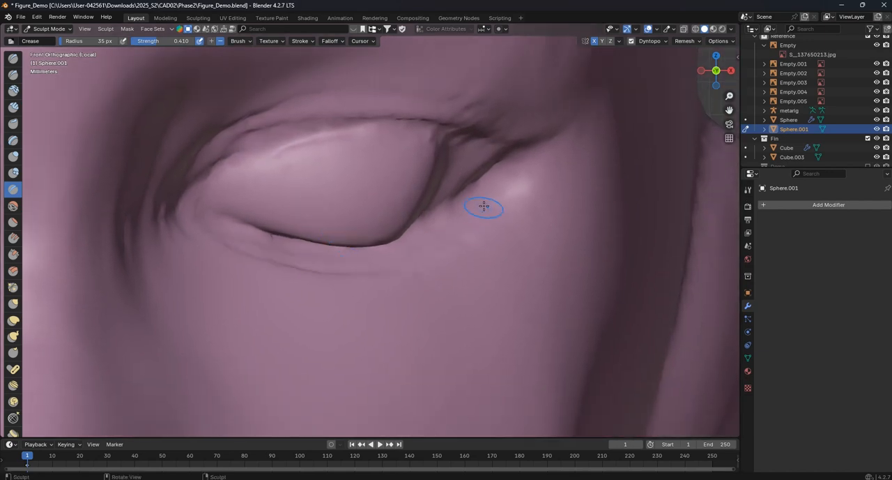
pyautogui.scroll(-5, 484, 209)
pyautogui.scroll(6, 394, 239)
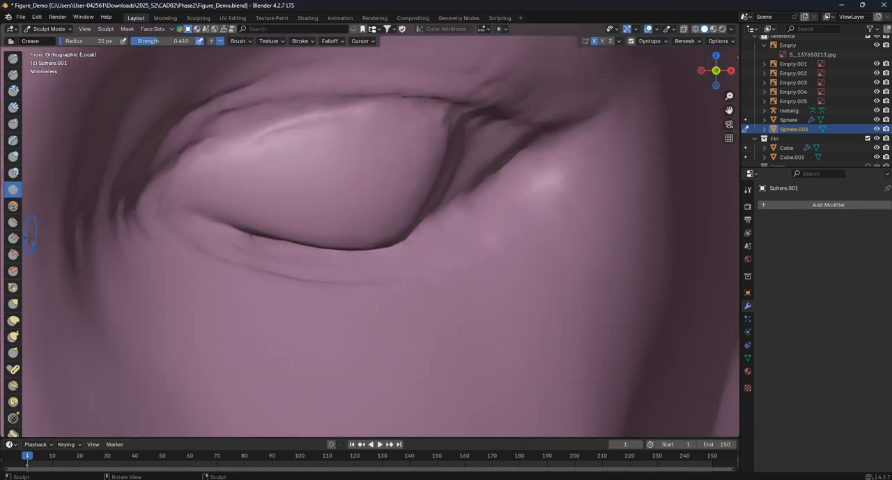
# - Reposition the outer part of the eyeball and lower eyelid with the Grab brush at a 138 px radius
pyautogui.click(14, 303)
pyautogui.press('f')
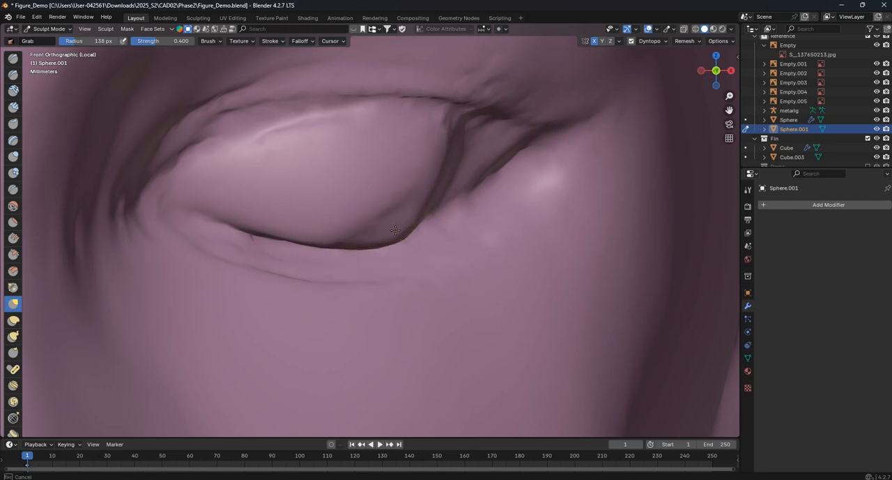
pyautogui.moveTo(440, 141); pyautogui.dragTo(347, 191, button='middle')
pyautogui.scroll(-3, 402, 202)
pyautogui.moveTo(402, 205)
pyautogui.mouseDown(button='middle')
pyautogui.moveTo(420, 212)
pyautogui.moveTo(425, 237)
pyautogui.mouseUp(button='middle')
pyautogui.scroll(3, 419, 212)
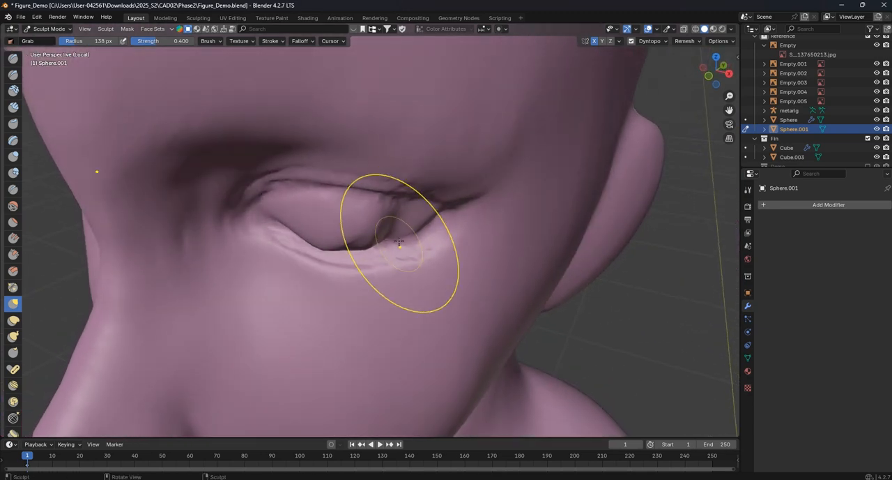
pyautogui.moveTo(421, 241); pyautogui.dragTo(454, 229)
# - Reshape the area below the eye from side and raised angles with the Grab brush at a 189 px radius
pyautogui.scroll(-3, 401, 221)
pyautogui.moveTo(453, 229)
pyautogui.mouseDown(button='middle')
pyautogui.moveTo(352, 219)
pyautogui.moveTo(331, 226)
pyautogui.moveTo(342, 238)
pyautogui.mouseUp(button='middle')
pyautogui.scroll(3, 348, 219)
pyautogui.scroll(-3, 341, 237)
pyautogui.scroll(3, 349, 263)
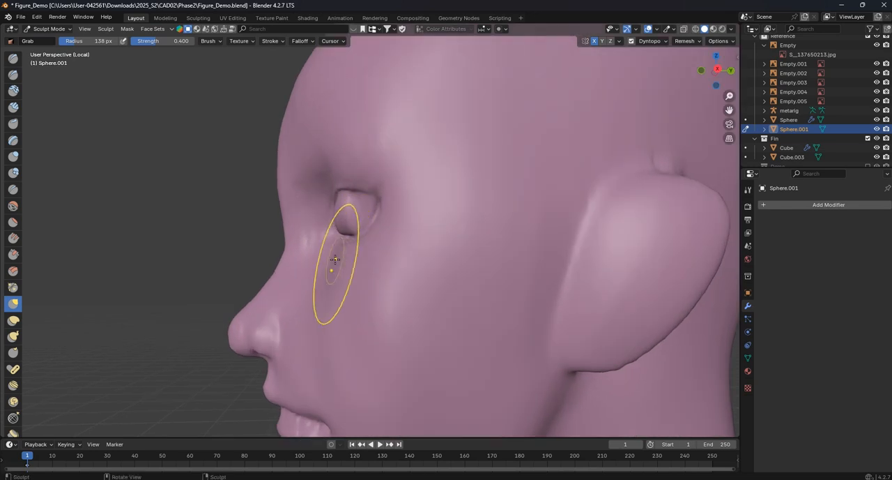
pyautogui.press('f')
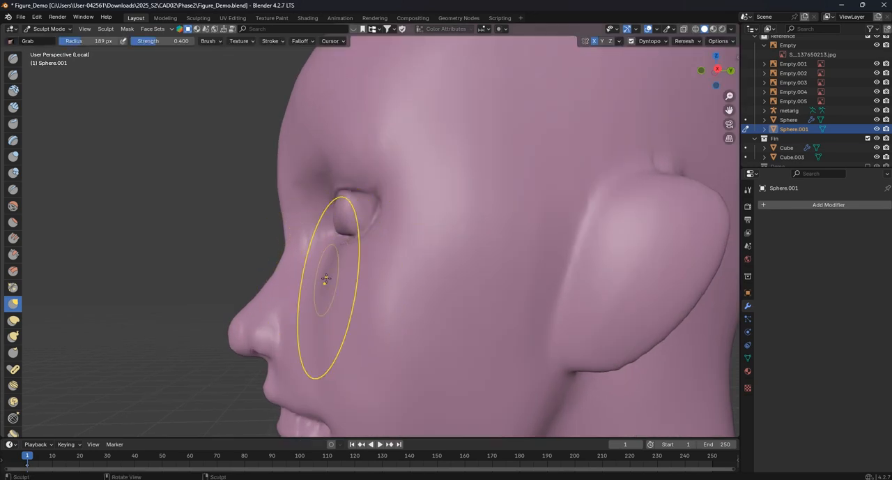
pyautogui.moveTo(356, 284); pyautogui.dragTo(377, 318, button='middle')
pyautogui.moveTo(355, 332)
pyautogui.mouseDown(button='middle')
pyautogui.moveTo(379, 338)
pyautogui.moveTo(396, 301)
pyautogui.mouseUp(button='middle')
pyautogui.moveTo(315, 331); pyautogui.dragTo(305, 317)
pyautogui.moveTo(250, 280)
pyautogui.mouseDown(button='middle')
pyautogui.moveTo(246, 245)
pyautogui.moveTo(218, 267)
pyautogui.mouseUp(button='middle')
pyautogui.moveTo(210, 211); pyautogui.dragTo(214, 219)
pyautogui.moveTo(202, 164); pyautogui.dragTo(156, 139)
pyautogui.moveTo(155, 140); pyautogui.dragTo(150, 136)
pyautogui.moveTo(152, 133); pyautogui.dragTo(146, 129)
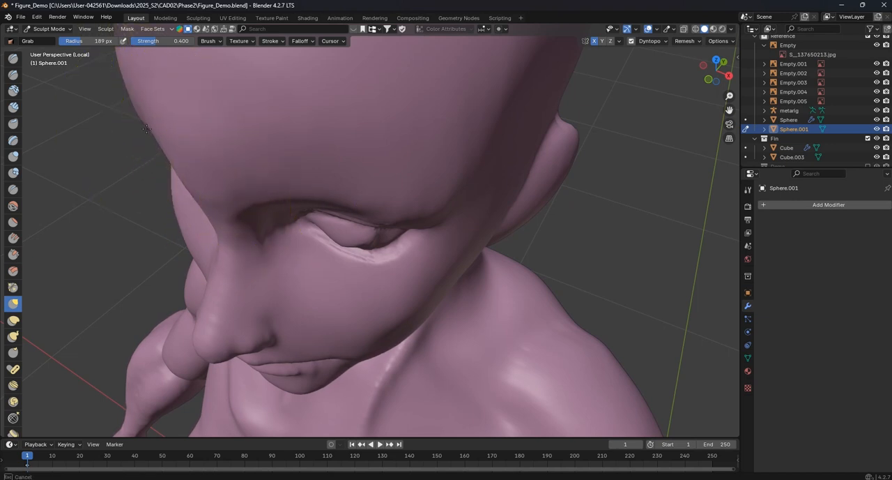
# - Adjust the eyeball surface and lower eyelid contour up close with the 189 px Grab brush
pyautogui.moveTo(355, 196); pyautogui.dragTo(369, 177, button='middle')
pyautogui.scroll(8, 370, 177)
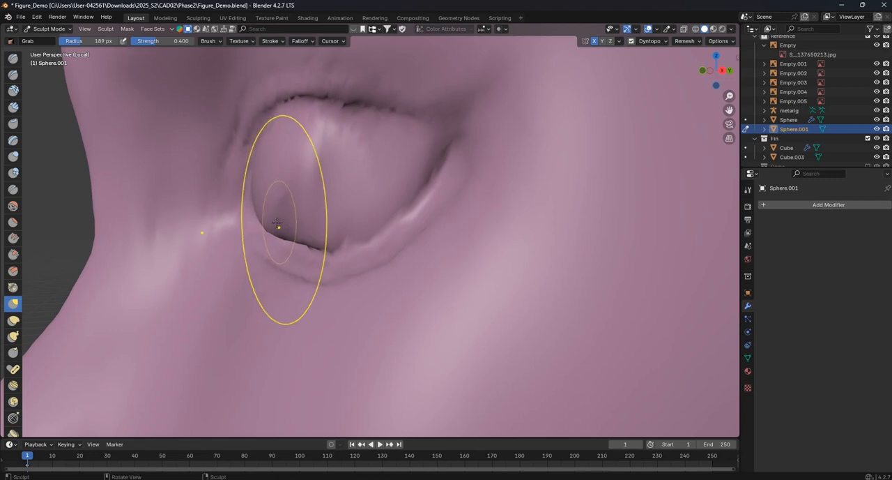
pyautogui.moveTo(275, 215); pyautogui.dragTo(290, 218)
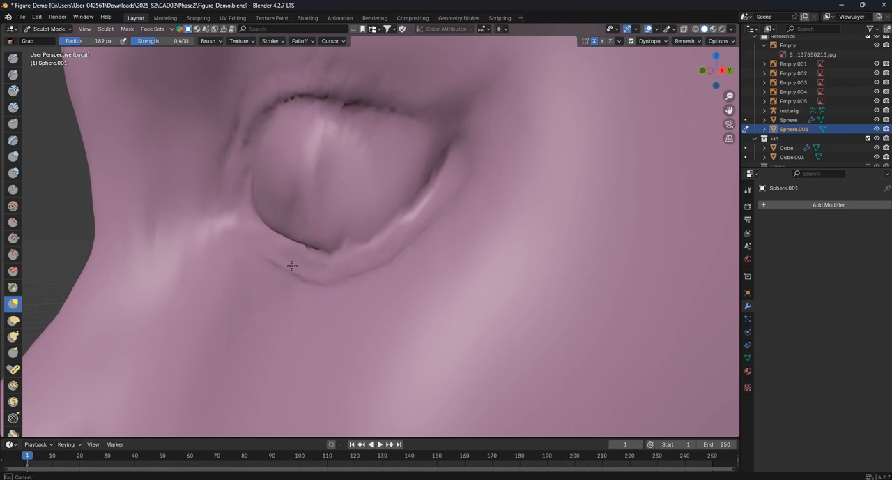
pyautogui.moveTo(360, 254)
pyautogui.mouseDown(button='middle')
pyautogui.moveTo(453, 272)
pyautogui.moveTo(339, 303)
pyautogui.mouseUp(button='middle')
pyautogui.moveTo(336, 304)
pyautogui.mouseDown()
pyautogui.moveTo(325, 313)
pyautogui.moveTo(366, 316)
pyautogui.mouseUp()
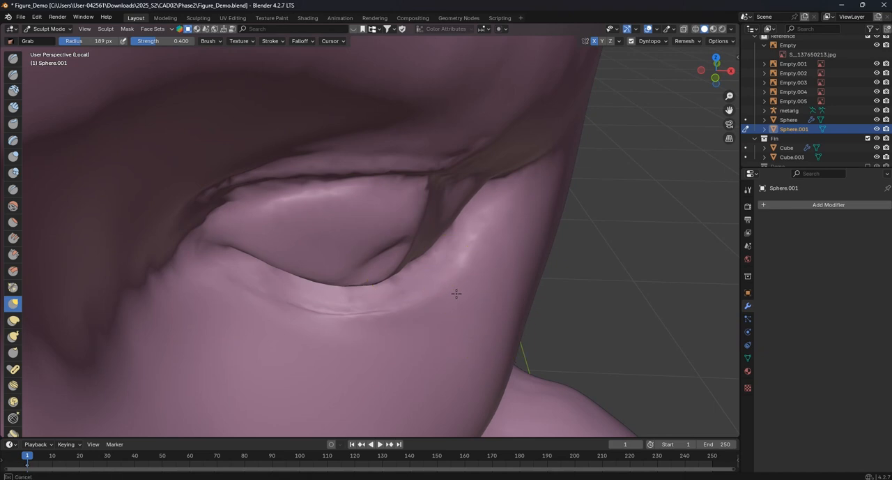
# - Reshape the upper eyelid and outer eye corner from several angles with the Grab brush at a 189 px radius
pyautogui.moveTo(456, 294)
pyautogui.mouseDown(button='middle')
pyautogui.moveTo(357, 158)
pyautogui.moveTo(335, 148)
pyautogui.moveTo(355, 116)
pyautogui.moveTo(394, 160)
pyautogui.moveTo(295, 171)
pyautogui.mouseUp(button='middle')
pyautogui.moveTo(278, 177); pyautogui.dragTo(224, 195)
pyautogui.moveTo(407, 177); pyautogui.dragTo(409, 182)
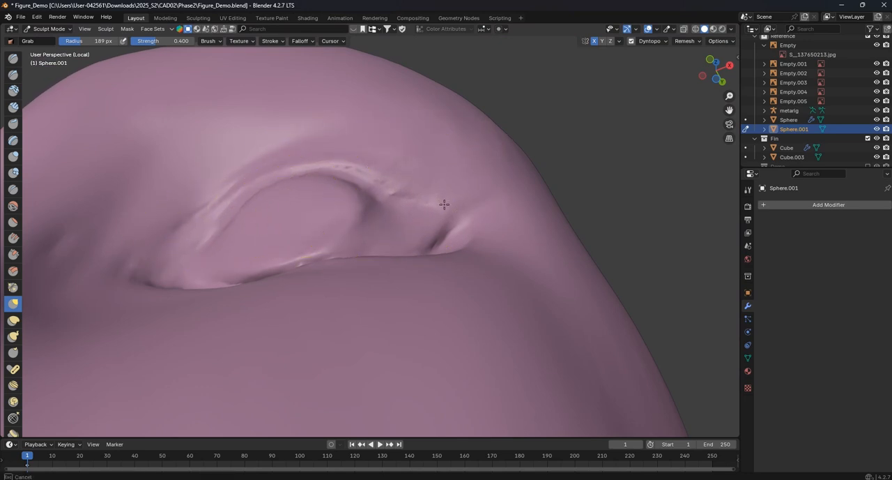
pyautogui.moveTo(475, 228); pyautogui.dragTo(473, 225)
pyautogui.scroll(-7, 363, 289)
pyautogui.moveTo(393, 201)
pyautogui.mouseDown(button='middle')
pyautogui.moveTo(363, 289)
pyautogui.moveTo(408, 234)
pyautogui.moveTo(359, 227)
pyautogui.mouseUp(button='middle')
pyautogui.scroll(4, 359, 226)
# - Smooth the eyeball surface and surrounding eyelids with the Smooth brush at a 107 px radius
pyautogui.hotkey('shift', 's')
pyautogui.scroll(2, 376, 267)
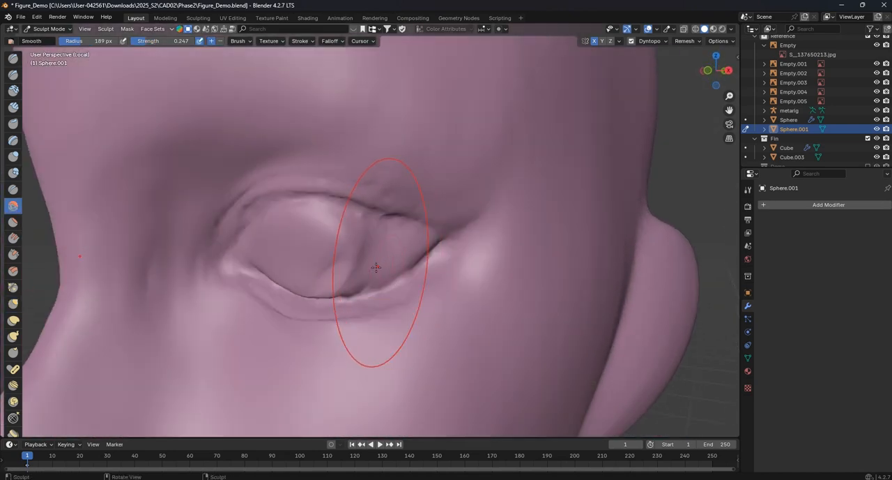
pyautogui.press('f')
pyautogui.click(329, 276)
pyautogui.moveTo(329, 276); pyautogui.dragTo(340, 262, button='middle')
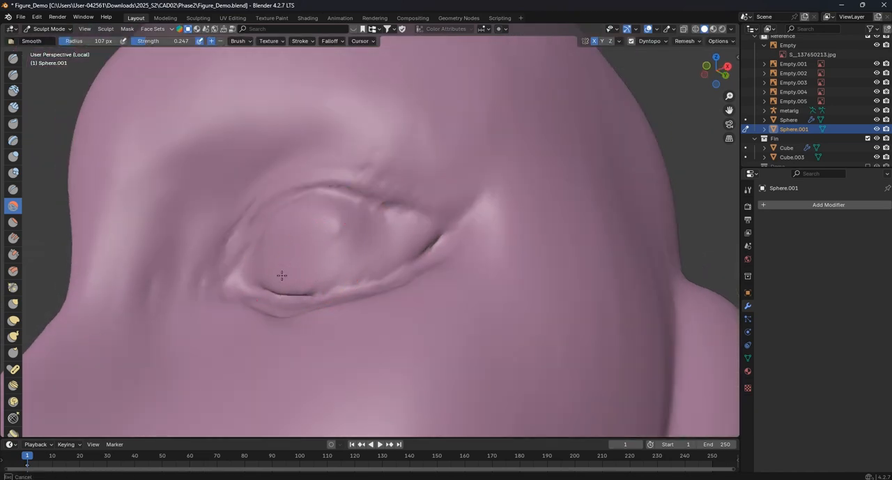
pyautogui.moveTo(276, 275); pyautogui.dragTo(292, 260, button='middle')
pyautogui.moveTo(341, 214); pyautogui.dragTo(280, 225, button='middle')
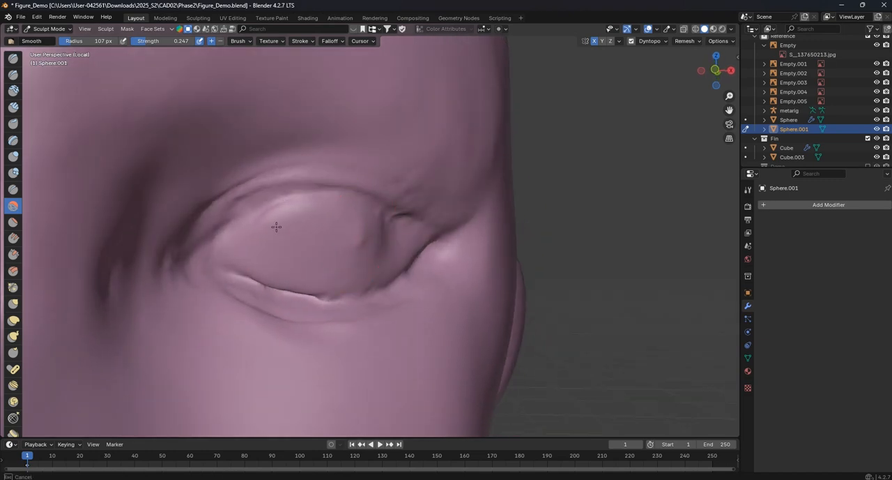
# - Examine the proportions of the eyes, nose and mouth from the front, both at a distance and up close
pyautogui.scroll(-6, 389, 237)
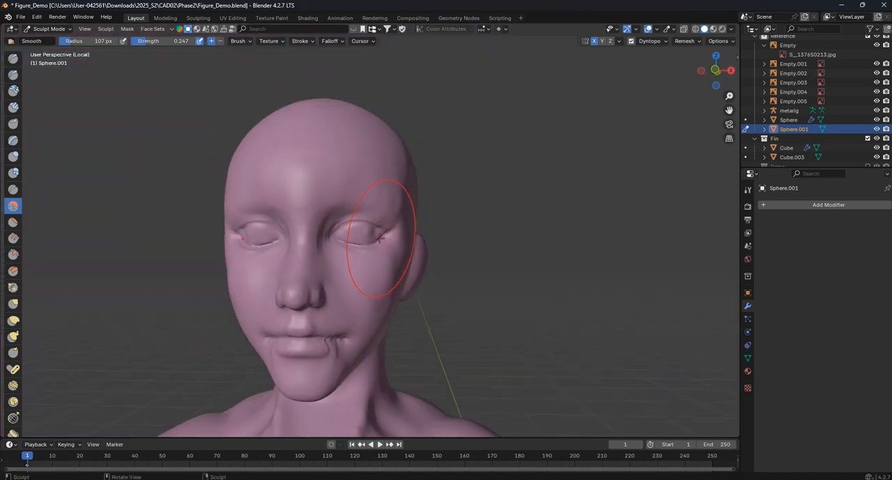
pyautogui.press('KP_1')
pyautogui.scroll(8, 377, 244)
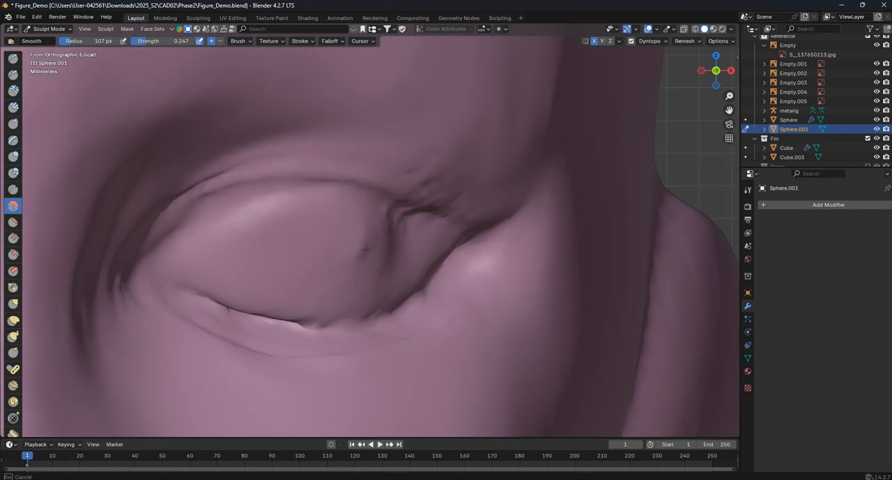
pyautogui.scroll(-3, 362, 251)
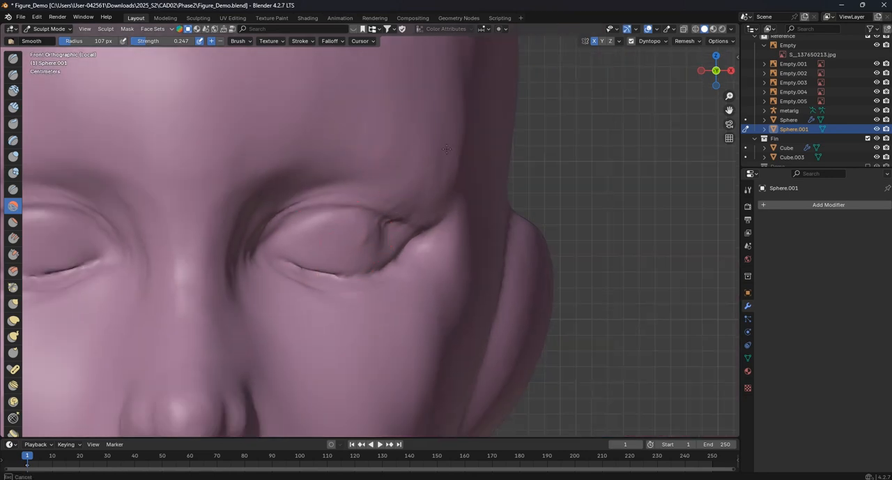
pyautogui.scroll(-2, 211, 196)
pyautogui.moveTo(357, 361)
pyautogui.keyDown('shift'); pyautogui.mouseDown(button='middle')
pyautogui.moveTo(375, 270)
pyautogui.moveTo(371, 278)
pyautogui.mouseUp(button='middle'); pyautogui.keyUp('shift')
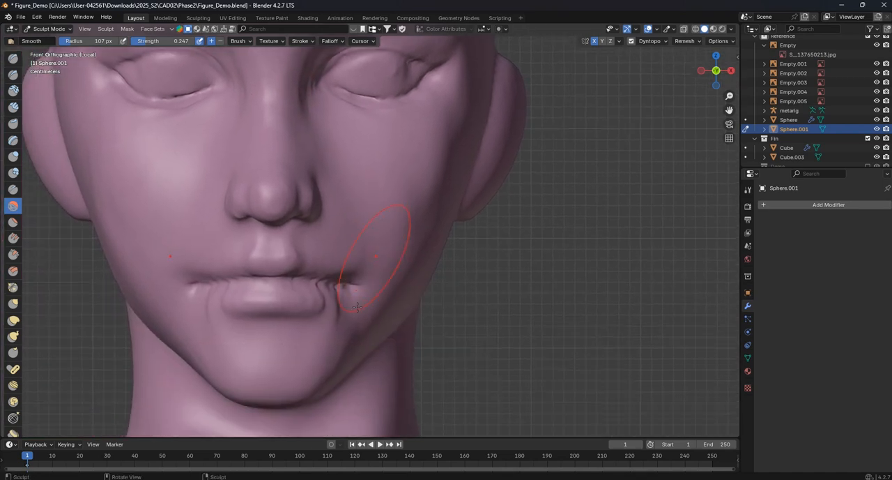
pyautogui.scroll(-3, 345, 307)
pyautogui.scroll(9, 359, 279)
pyautogui.moveTo(338, 181)
pyautogui.keyDown('shift'); pyautogui.mouseDown(button='middle')
pyautogui.moveTo(386, 224)
pyautogui.moveTo(360, 255)
pyautogui.mouseUp(button='middle'); pyautogui.keyUp('shift')
# - Sharpen the lower eyelid line in front view with the Crease brush at a 37 px radius
pyautogui.scroll(1, 419, 239)
pyautogui.press('f')
pyautogui.click(327, 257)
pyautogui.press('f')
pyautogui.click(273, 255)
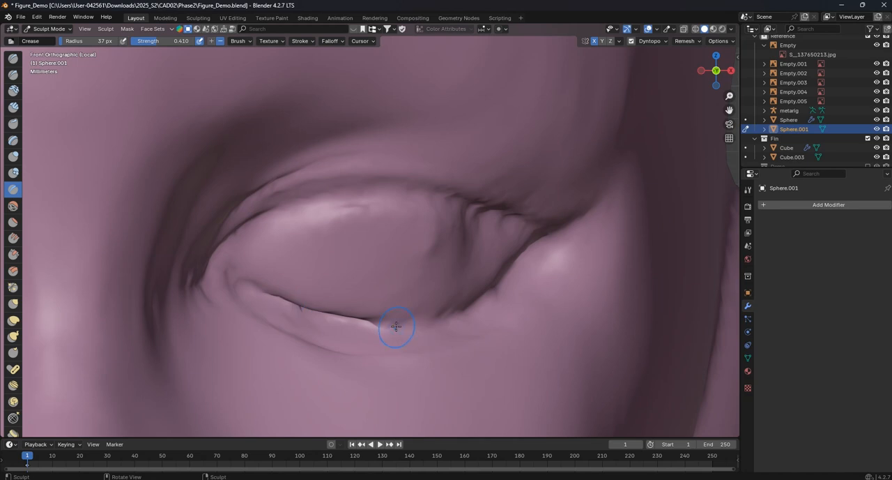
pyautogui.scroll(-8, 461, 312)
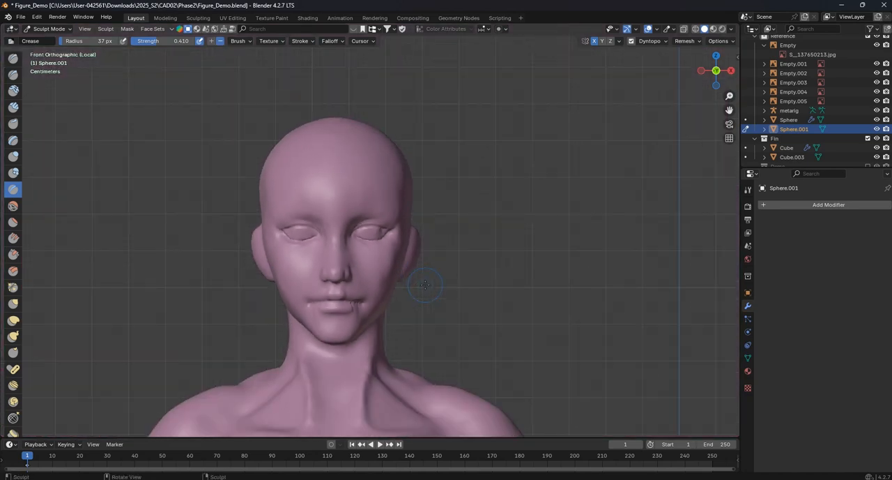
# - Adjust the outer eye corner and eyelid contours in front view with the Grab brush at a 136 px radius
pyautogui.scroll(3, 418, 223)
pyautogui.scroll(3, 416, 220)
pyautogui.click(14, 304)
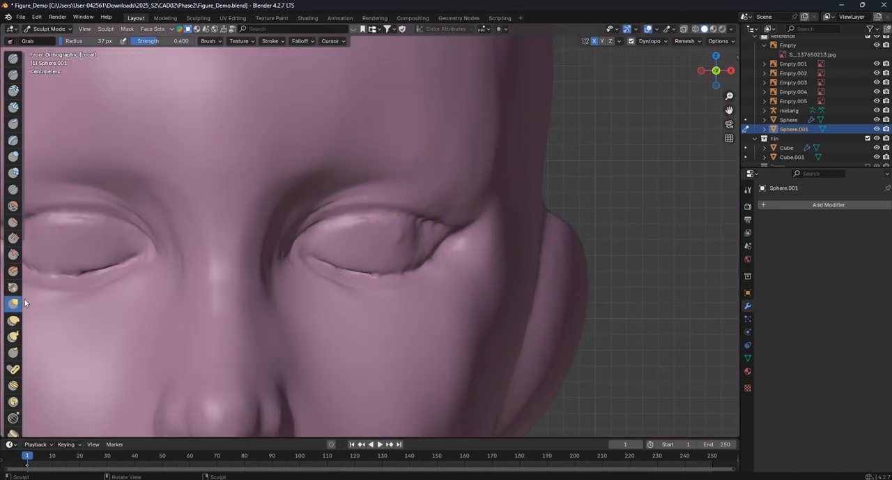
pyautogui.keyDown('shift'); pyautogui.moveTo(350, 230); pyautogui.dragTo(277, 250, button='middle'); pyautogui.keyUp('shift')
pyautogui.press('f')
pyautogui.click(360, 253)
pyautogui.moveTo(383, 239); pyautogui.dragTo(385, 241)
pyautogui.moveTo(342, 300); pyautogui.dragTo(346, 290)
pyautogui.moveTo(347, 288); pyautogui.dragTo(306, 284)
pyautogui.moveTo(223, 265); pyautogui.dragTo(227, 276)
pyautogui.scroll(-8, 379, 289)
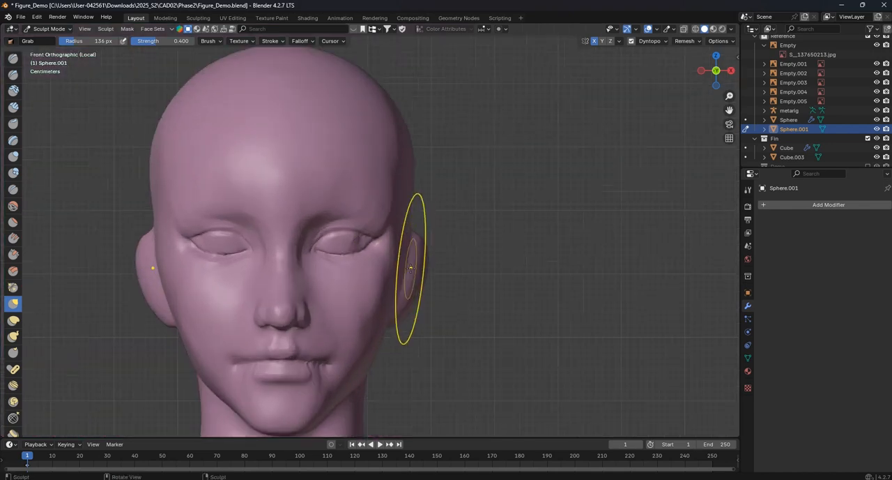
pyautogui.scroll(2, 353, 265)
pyautogui.moveTo(352, 266); pyautogui.dragTo(341, 271)
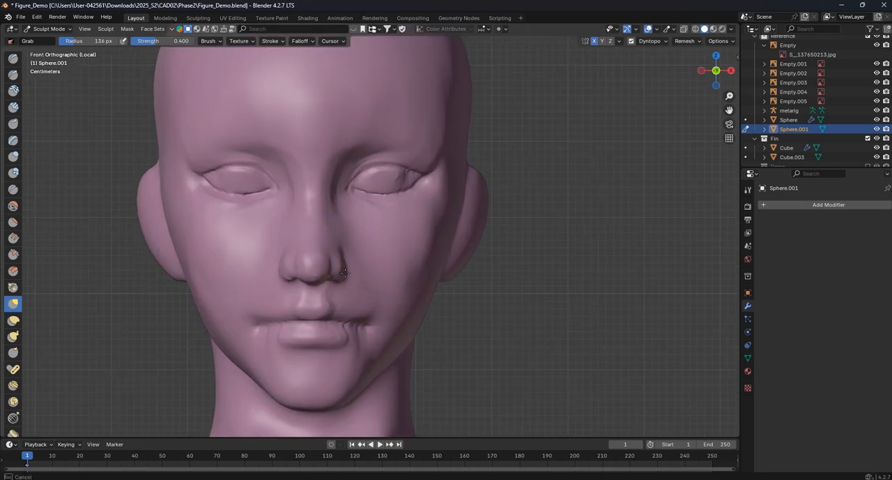
# - Reshape the outer ear from angled views with the 136 px Grab brush
pyautogui.moveTo(481, 242)
pyautogui.mouseDown(button='middle')
pyautogui.moveTo(348, 265)
pyautogui.moveTo(264, 254)
pyautogui.mouseUp(button='middle')
pyautogui.scroll(2, 347, 265)
pyautogui.moveTo(264, 249); pyautogui.dragTo(290, 242)
pyautogui.moveTo(283, 232); pyautogui.dragTo(359, 244, button='middle')
pyautogui.moveTo(382, 244); pyautogui.dragTo(390, 235)
pyautogui.moveTo(390, 234); pyautogui.dragTo(436, 246, button='middle')
pyautogui.moveTo(421, 278)
pyautogui.mouseDown()
pyautogui.moveTo(411, 299)
pyautogui.moveTo(435, 297)
pyautogui.moveTo(460, 231)
pyautogui.mouseUp()
pyautogui.press('KP_1')
pyautogui.press('KP_3')
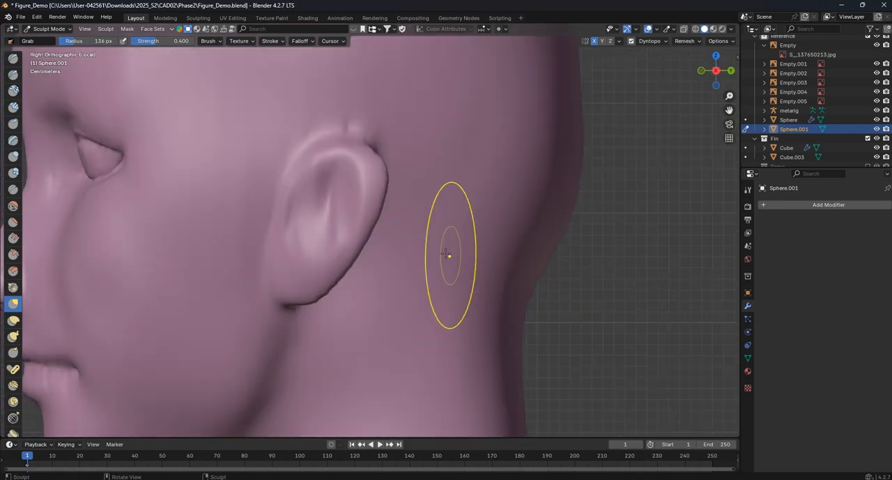
# - Refine the earlobe and rear rim of the ear with the same Grab brush
pyautogui.moveTo(447, 255); pyautogui.dragTo(265, 264, button='middle')
pyautogui.moveTo(265, 264); pyautogui.dragTo(243, 277)
pyautogui.moveTo(243, 277)
pyautogui.mouseDown(button='middle')
pyautogui.moveTo(295, 279)
pyautogui.moveTo(339, 293)
pyautogui.moveTo(333, 299)
pyautogui.mouseUp(button='middle')
pyautogui.moveTo(323, 309); pyautogui.dragTo(299, 311)
pyautogui.moveTo(370, 281); pyautogui.dragTo(378, 275)
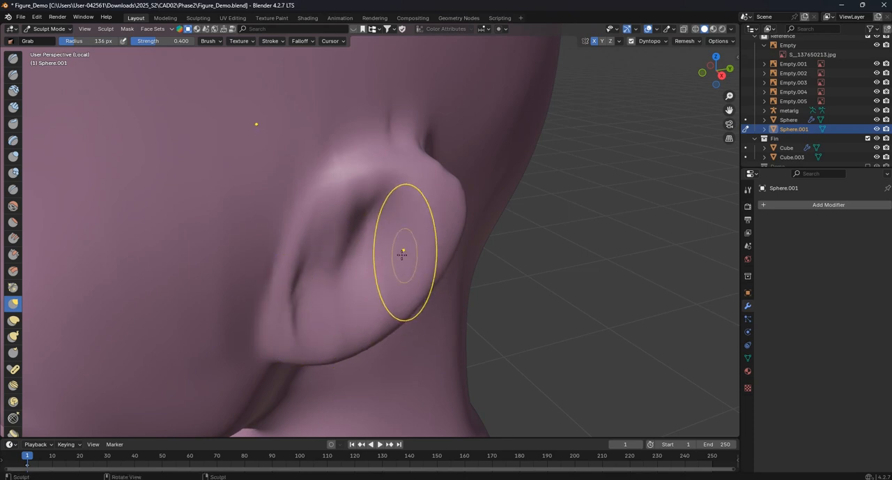
pyautogui.press('KP_1')
pyautogui.press('KP_3')
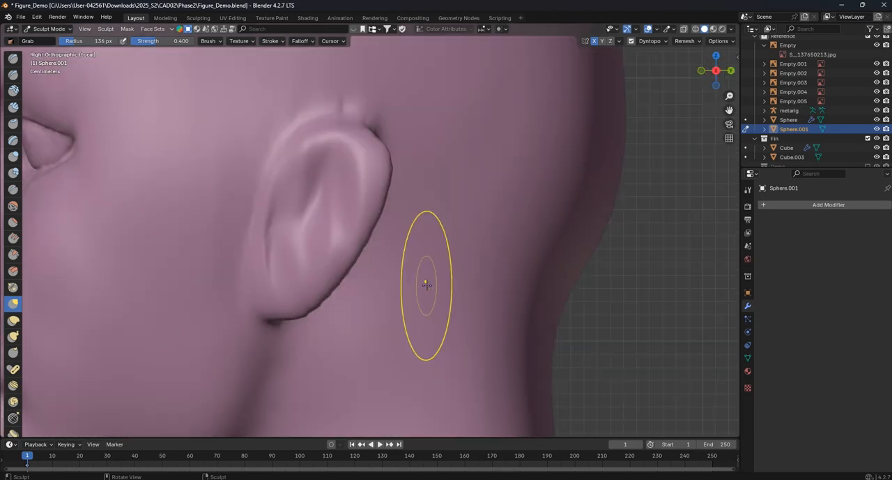
# - Carve the inner folds and rim groove of the ear in side view with the Crease brush at a 39 px radius
pyautogui.scroll(2, 426, 285)
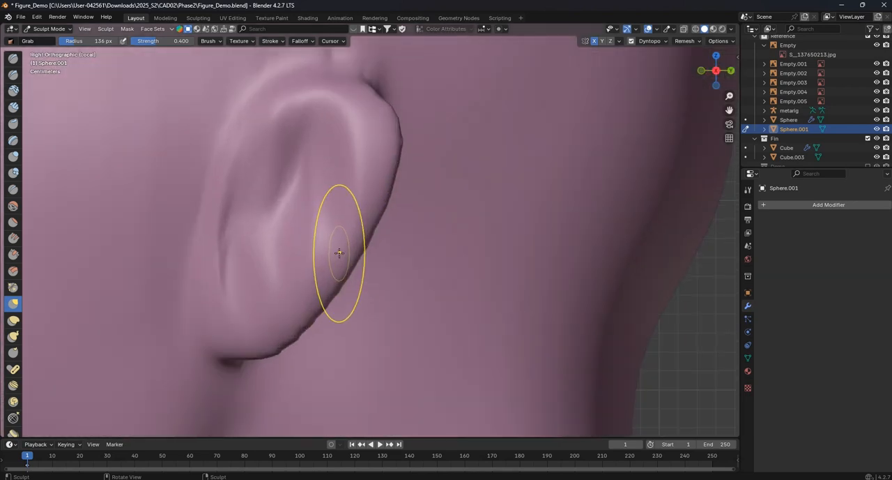
pyautogui.click(13, 59)
pyautogui.click(11, 191)
pyautogui.keyDown('shift'); pyautogui.moveTo(282, 138); pyautogui.dragTo(279, 166, button='middle'); pyautogui.keyUp('shift')
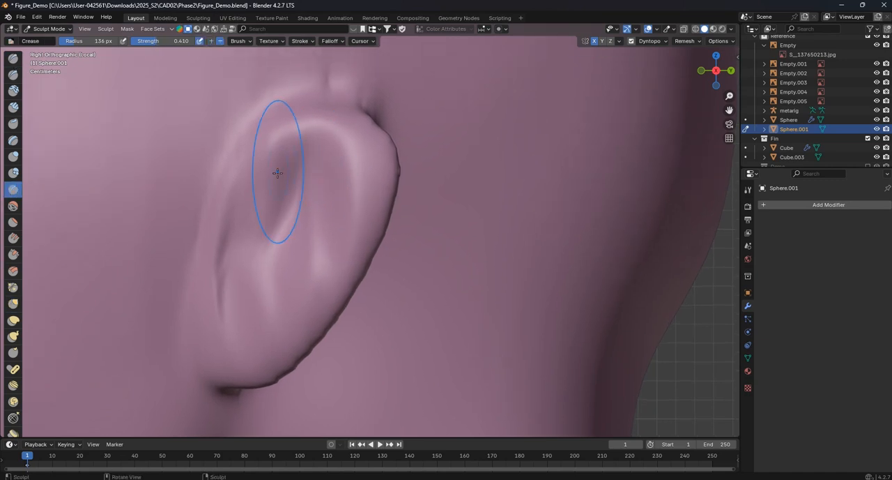
pyautogui.press('f')
pyautogui.click(292, 167)
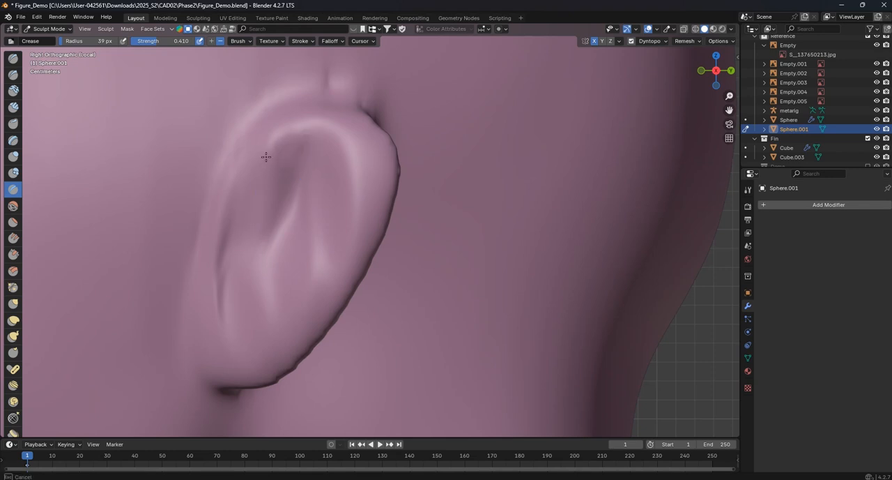
pyautogui.moveTo(356, 170); pyautogui.dragTo(360, 214)
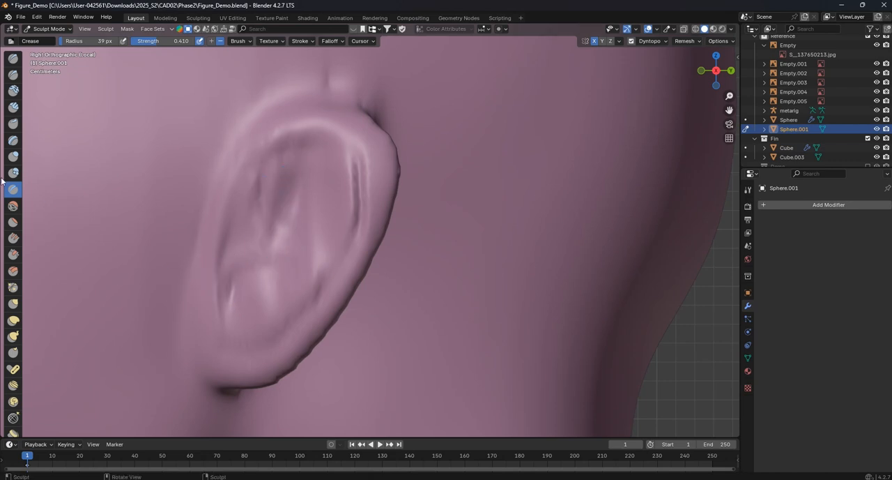
# - Build up the tragus and model the inner ear relief with the Draw brush at an 84 px radius
pyautogui.click(13, 58)
pyautogui.press('f')
pyautogui.click(232, 248)
pyautogui.moveTo(219, 259)
pyautogui.mouseDown()
pyautogui.moveTo(227, 220)
pyautogui.moveTo(191, 232)
pyautogui.moveTo(247, 234)
pyautogui.mouseUp()
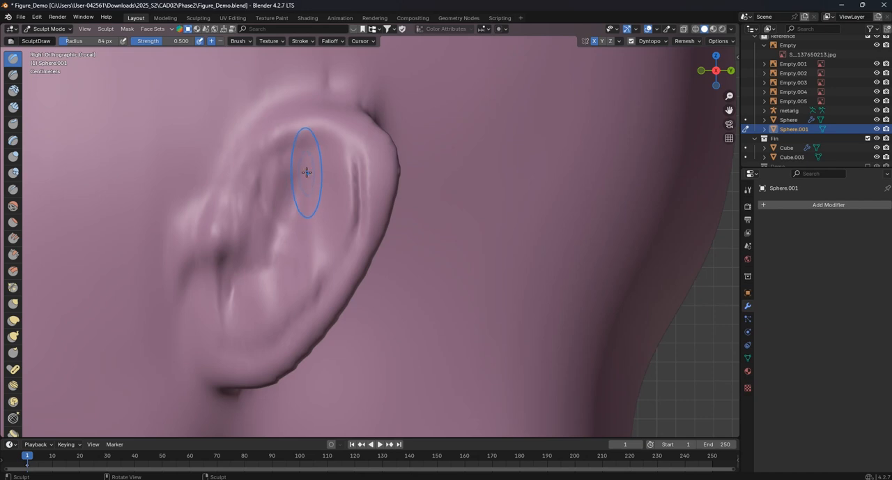
pyautogui.moveTo(305, 193); pyautogui.dragTo(310, 213)
pyautogui.moveTo(256, 290); pyautogui.dragTo(260, 323)
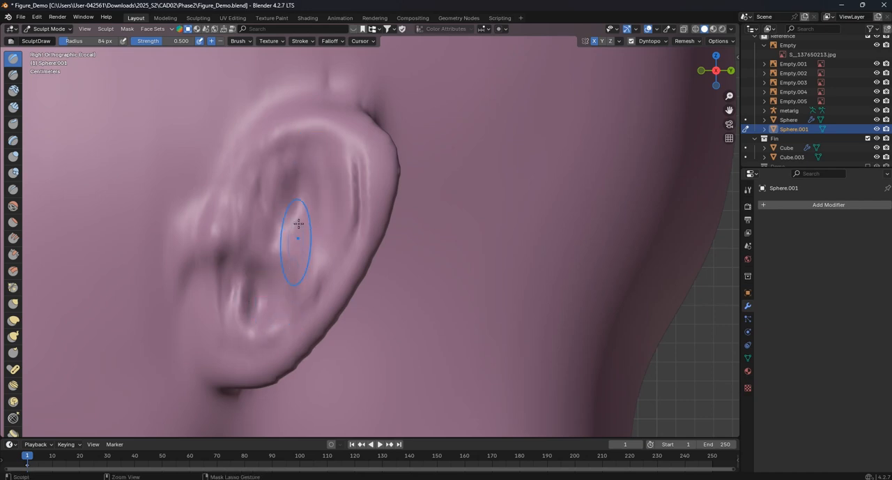
pyautogui.scroll(-8, 295, 227)
pyautogui.scroll(8, 308, 198)
pyautogui.scroll(-1, 307, 198)
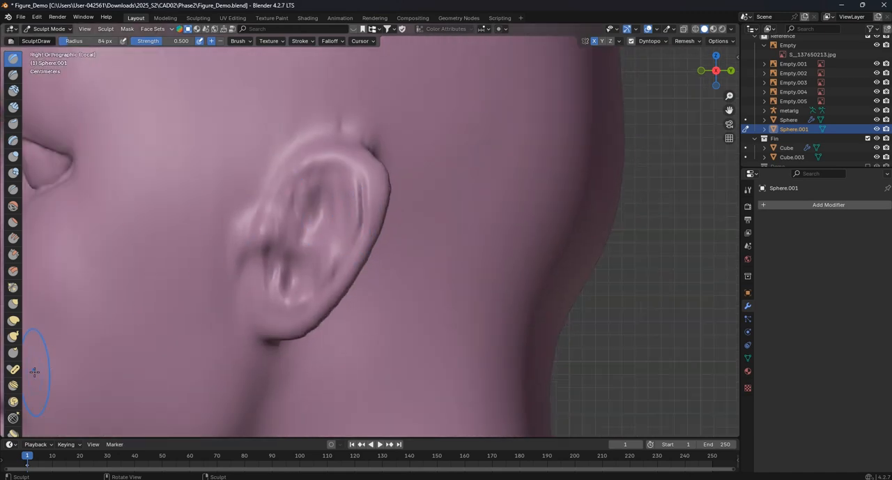
# - Adjust the jaw, chin and back of the head in profile with the Grab brush at a 132 px radius
pyautogui.click(13, 304)
pyautogui.scroll(-2, 309, 227)
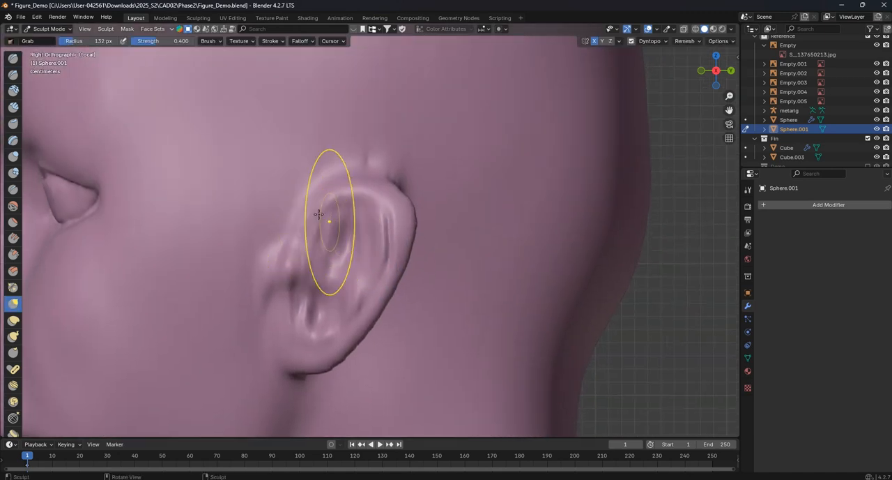
pyautogui.scroll(-6, 339, 255)
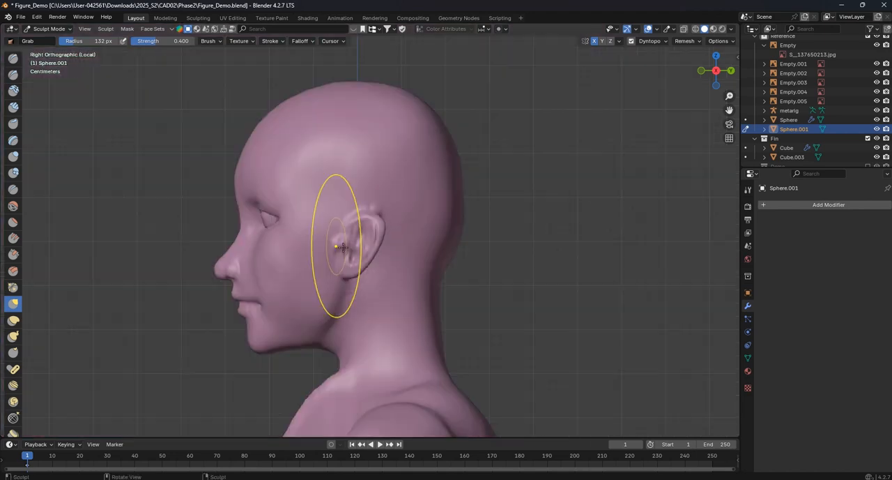
pyautogui.scroll(2, 353, 254)
pyautogui.scroll(1, 353, 253)
pyautogui.keyDown('shift'); pyautogui.moveTo(302, 318); pyautogui.dragTo(335, 280, button='middle'); pyautogui.keyUp('shift')
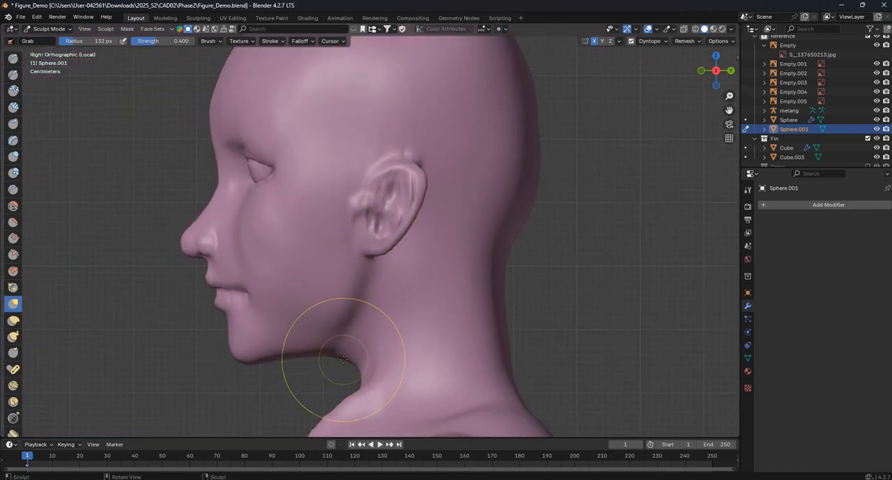
pyautogui.moveTo(257, 359); pyautogui.dragTo(272, 357)
pyautogui.scroll(-4, 335, 300)
pyautogui.moveTo(453, 187); pyautogui.dragTo(436, 152)
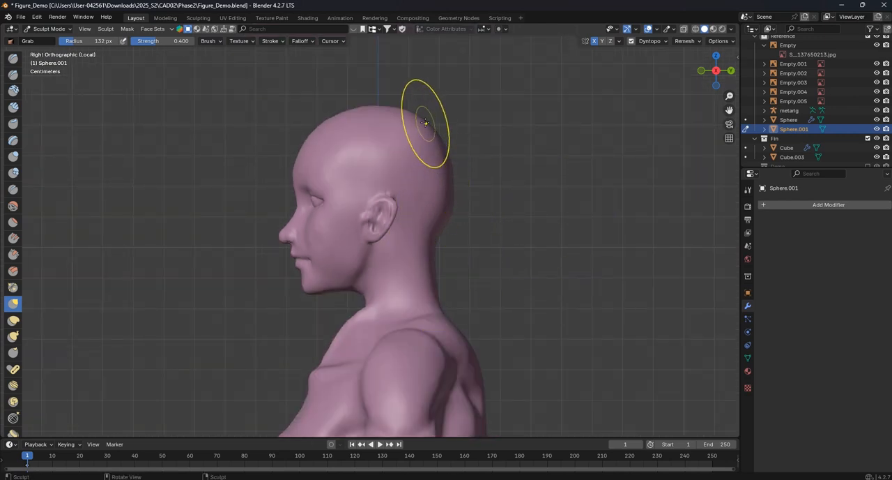
# - Reshape the throat and its transition into the upper chest in profile with the 132 px Grab brush
pyautogui.scroll(-3, 356, 136)
pyautogui.keyDown('shift'); pyautogui.moveTo(392, 187); pyautogui.dragTo(372, 116, button='middle'); pyautogui.keyUp('shift')
pyautogui.scroll(5, 342, 209)
pyautogui.moveTo(300, 197); pyautogui.dragTo(295, 194)
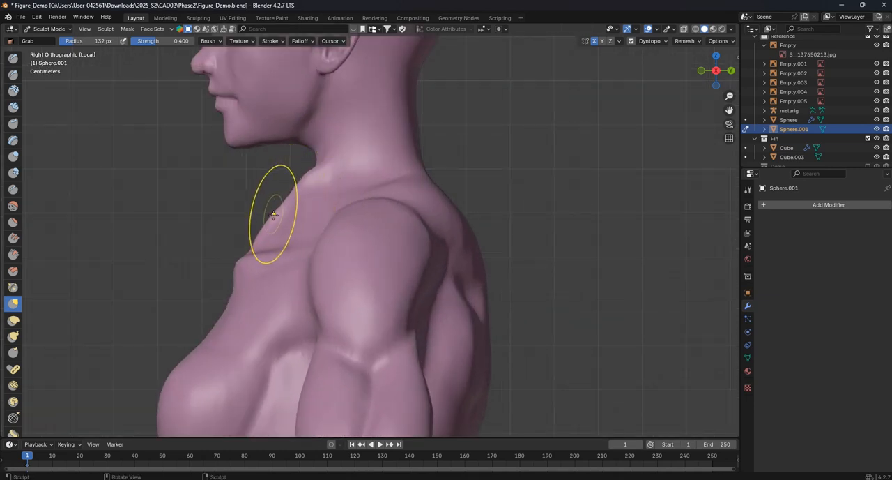
pyautogui.moveTo(310, 182); pyautogui.dragTo(311, 185)
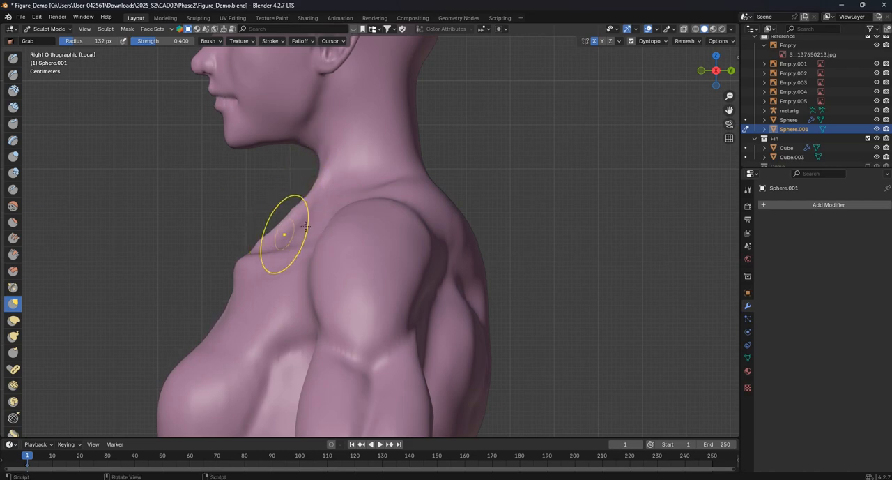
# - Adjust the contour beneath the breast in profile with the Grab brush at a 187 px radius
pyautogui.scroll(-6, 284, 233)
pyautogui.scroll(4, 447, 209)
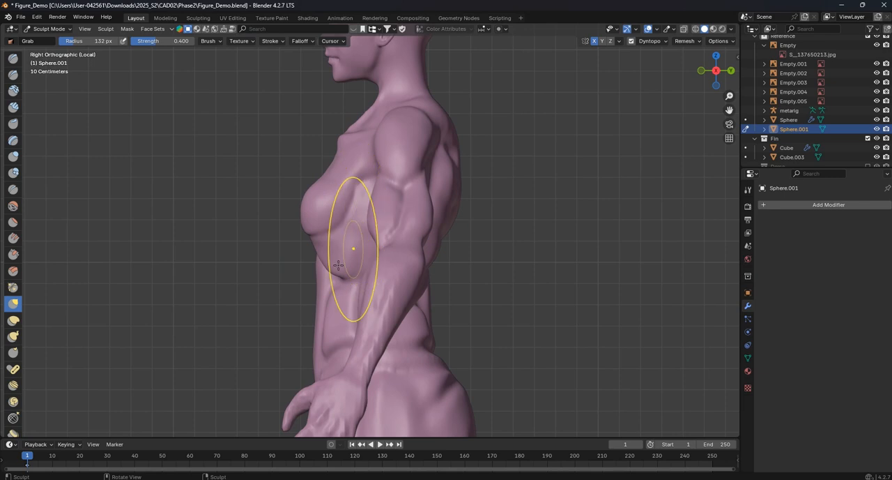
pyautogui.press('f')
pyautogui.click(328, 275)
pyautogui.moveTo(328, 275)
pyautogui.mouseDown()
pyautogui.moveTo(338, 277)
pyautogui.moveTo(309, 259)
pyautogui.moveTo(324, 270)
pyautogui.mouseUp()
# - Examine the whole figure's proportions and the face from angled and front views
pyautogui.scroll(-2, 464, 233)
pyautogui.scroll(-2, 464, 233)
pyautogui.moveTo(462, 264); pyautogui.dragTo(530, 249, button='middle')
pyautogui.keyDown('shift'); pyautogui.moveTo(453, 237); pyautogui.dragTo(492, 255, button='middle'); pyautogui.keyUp('shift')
pyautogui.press('KP_1')
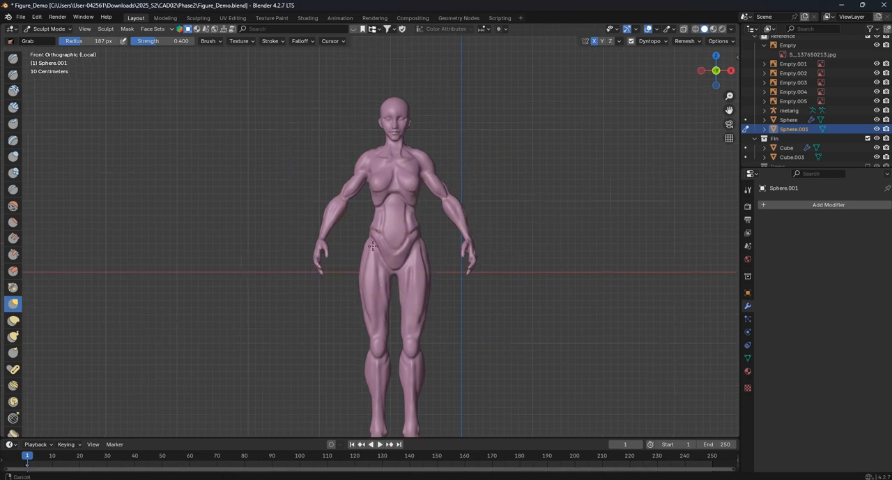
pyautogui.scroll(10, 377, 257)
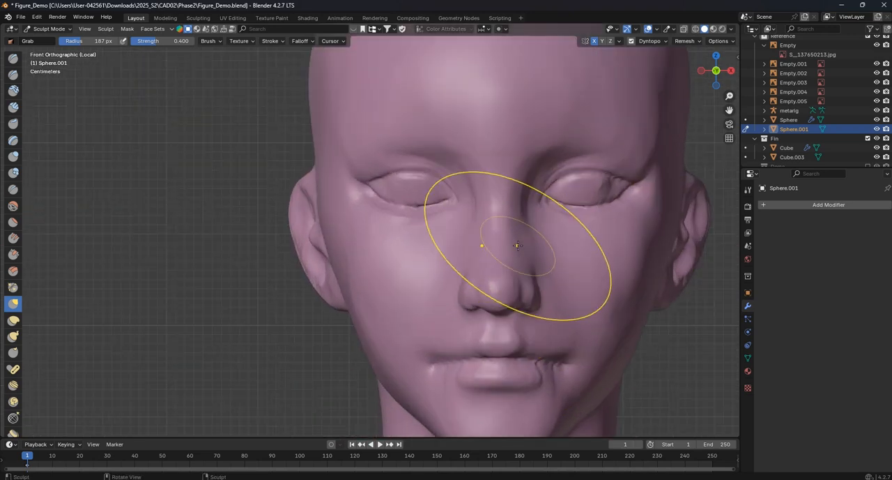
pyautogui.scroll(-10, 433, 230)
pyautogui.scroll(2, 440, 198)
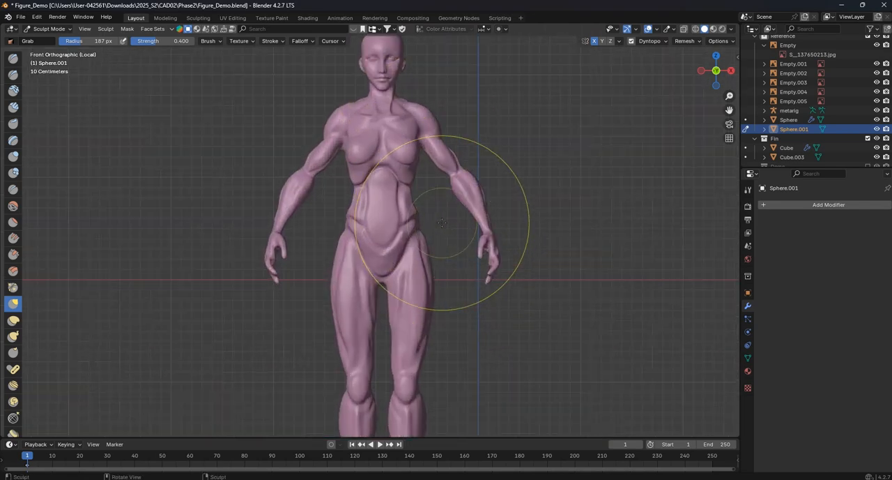
pyautogui.scroll(-2, 438, 220)
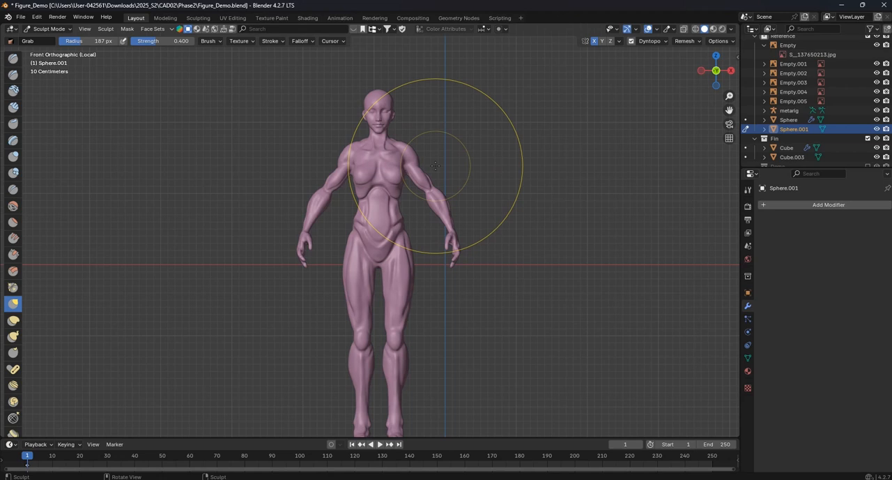
pyautogui.moveTo(470, 309)
pyautogui.mouseDown(button='middle')
pyautogui.moveTo(465, 255)
pyautogui.moveTo(463, 317)
pyautogui.mouseUp(button='middle')
pyautogui.press('KP_1')
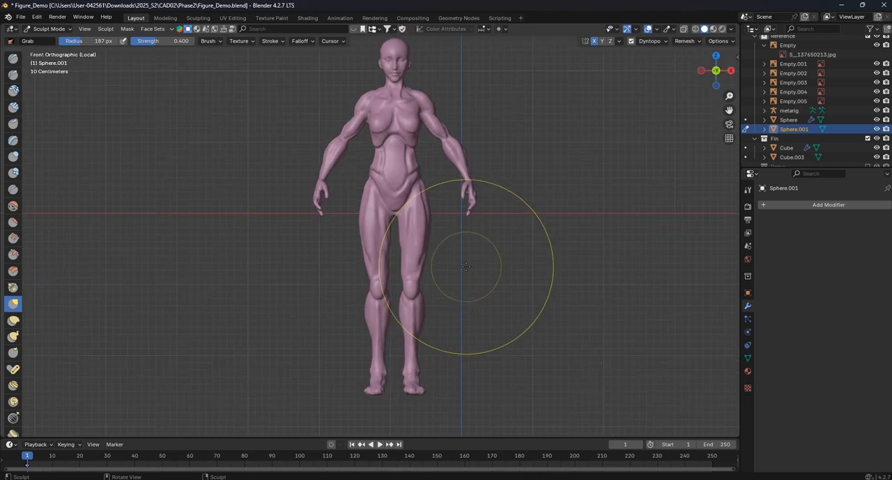
pyautogui.scroll(-1, 409, 233)
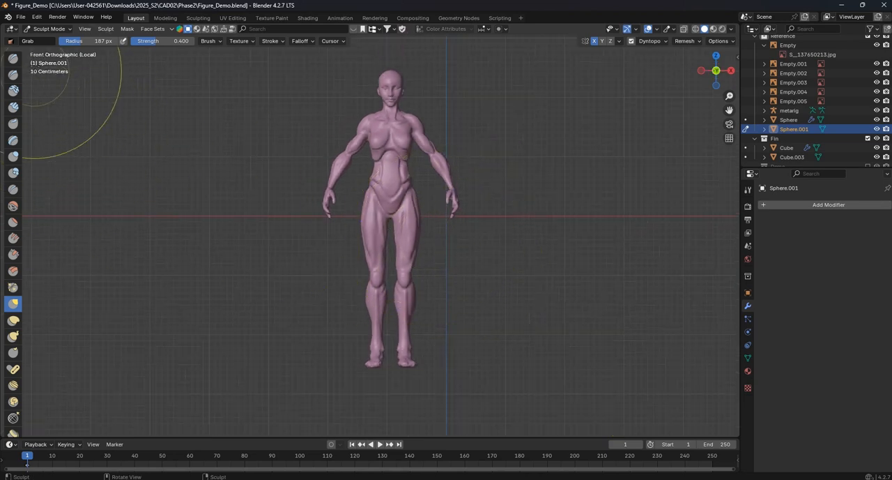